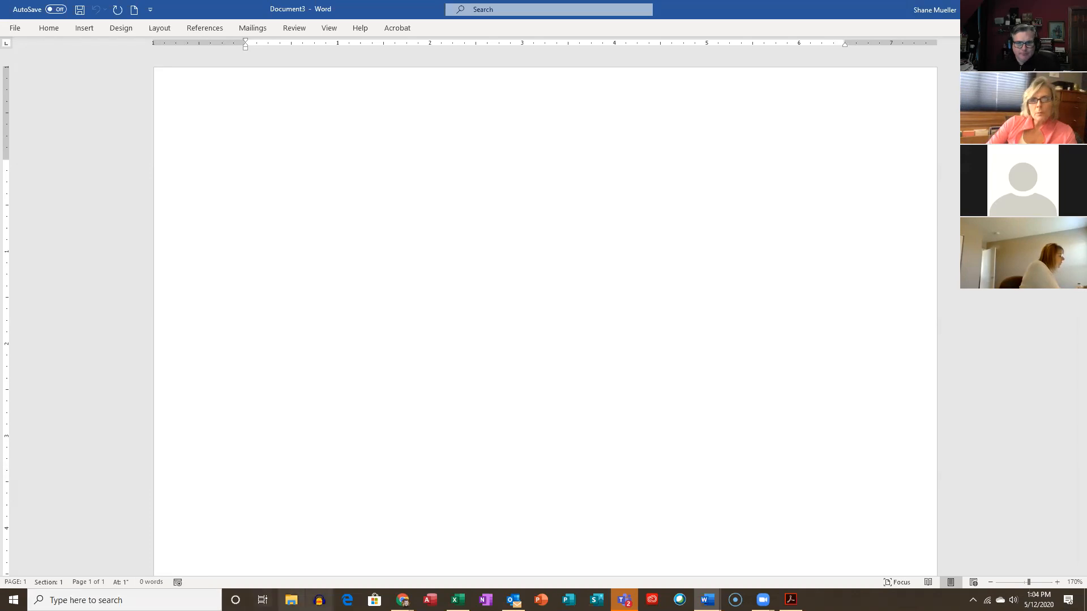
# Show the Home tab ribbon and pin it permanently expanded with Ctrl+F1.
pyautogui.moveTo(403, 601)
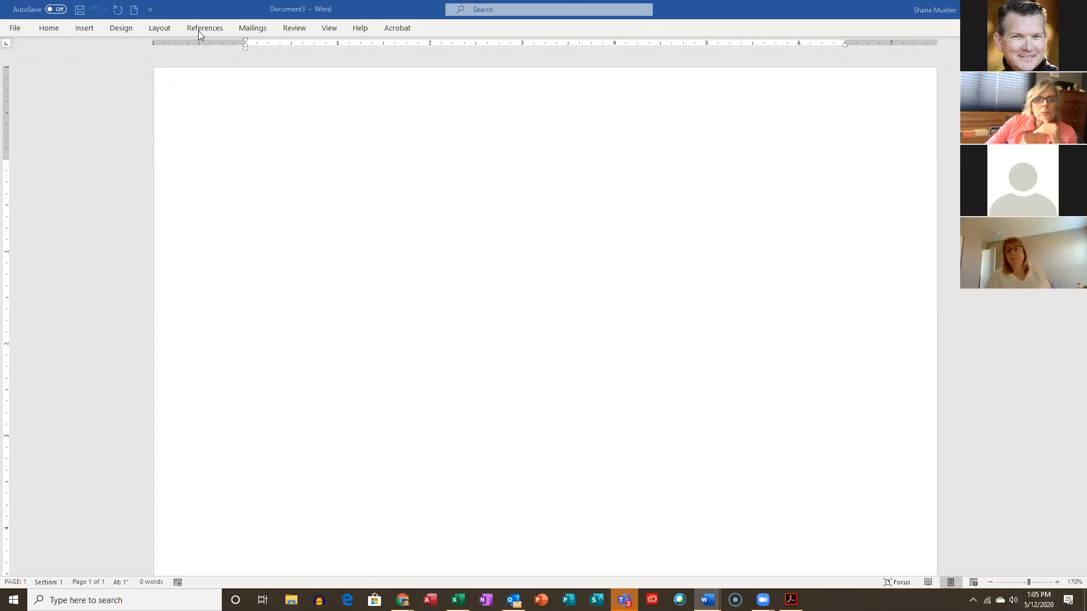
pyautogui.click(51, 28)
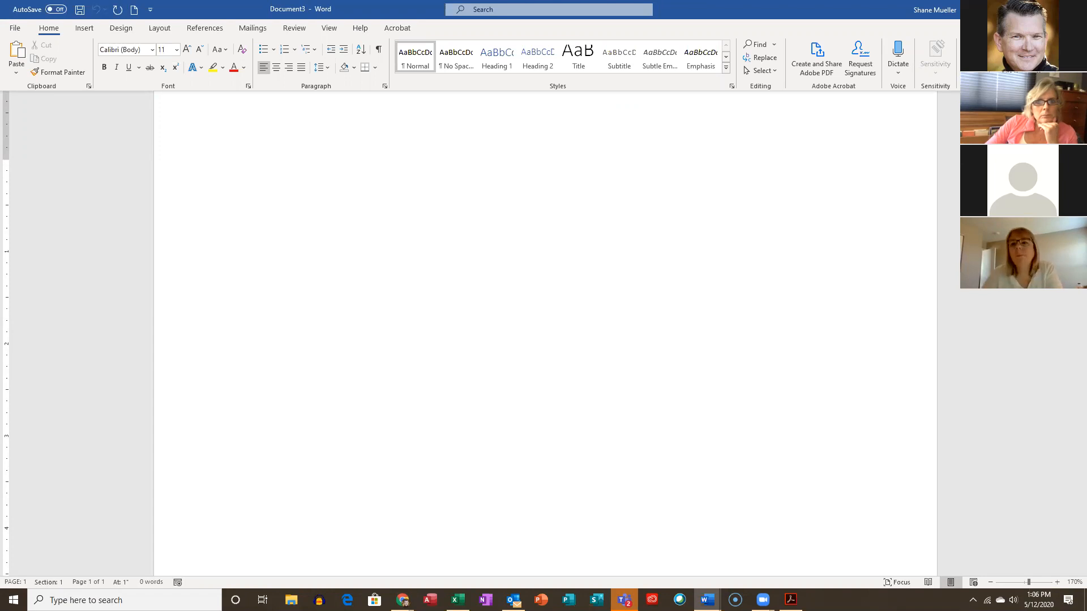
pyautogui.hotkey('ctrl', 'F1')
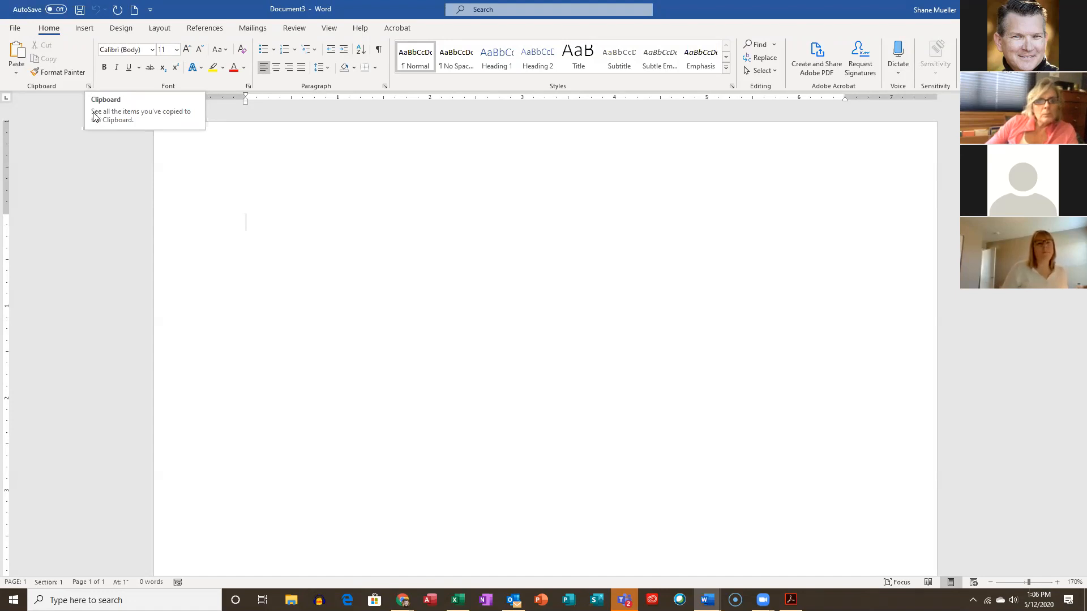
# Delete the saved meeting invitation from the Clipboard pane, then close the pane.
pyautogui.click(88, 86)
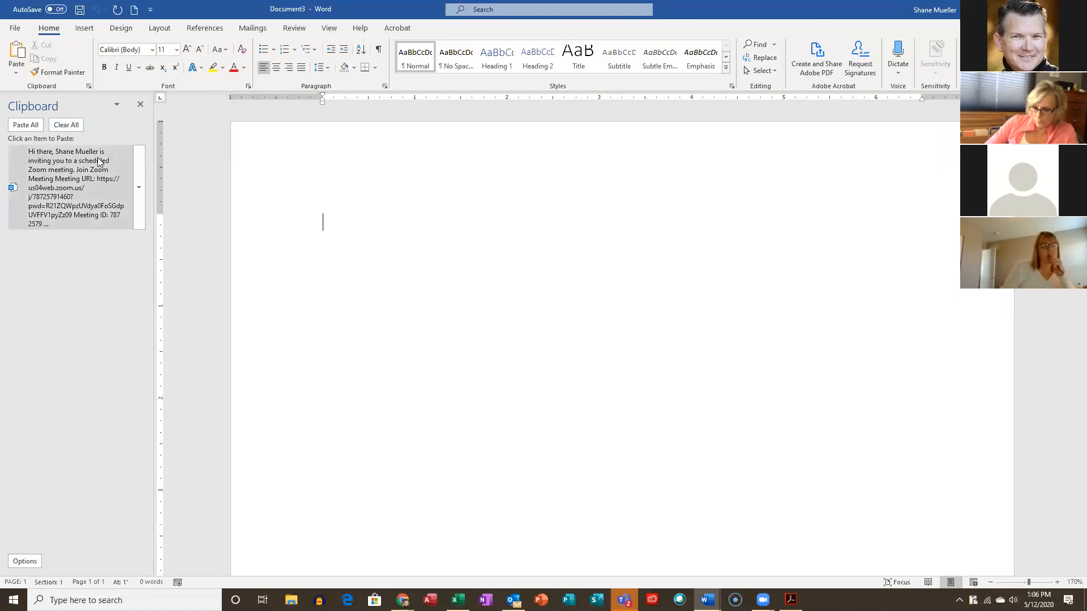
pyautogui.click(139, 189)
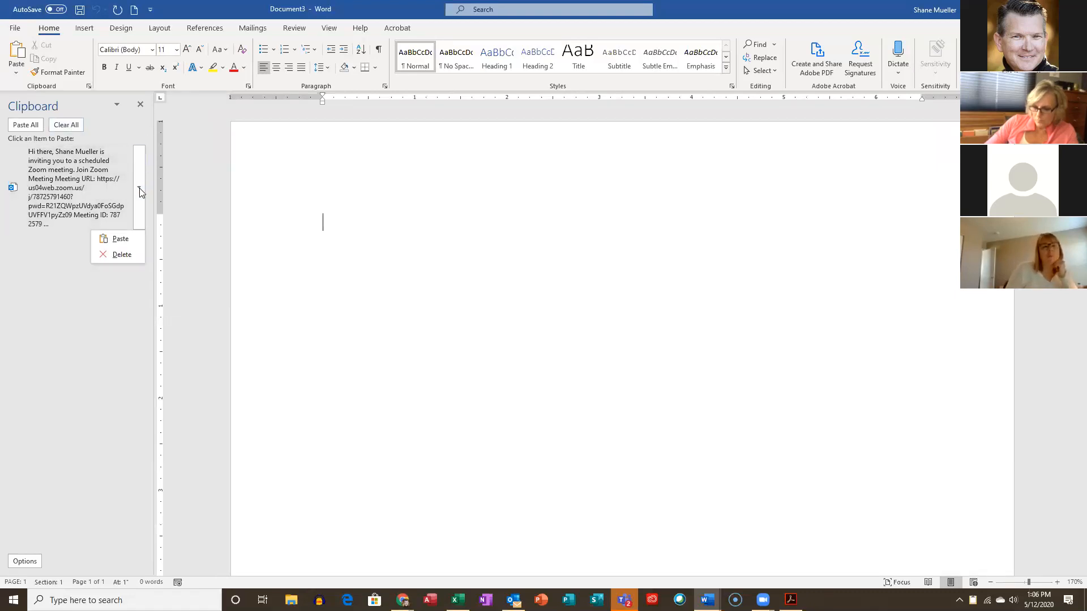
pyautogui.click(124, 255)
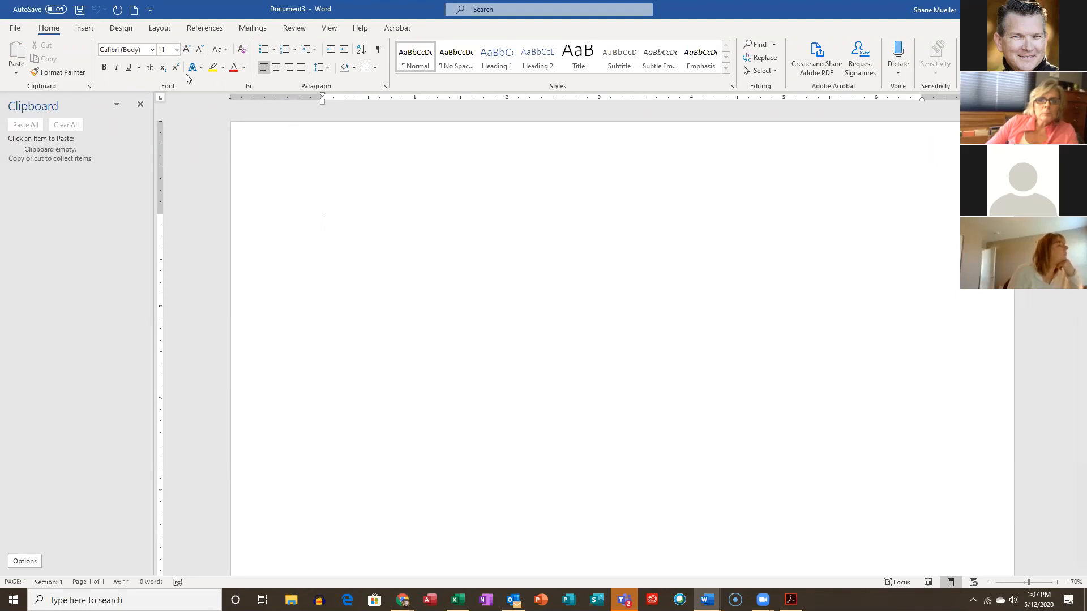
pyautogui.click(140, 105)
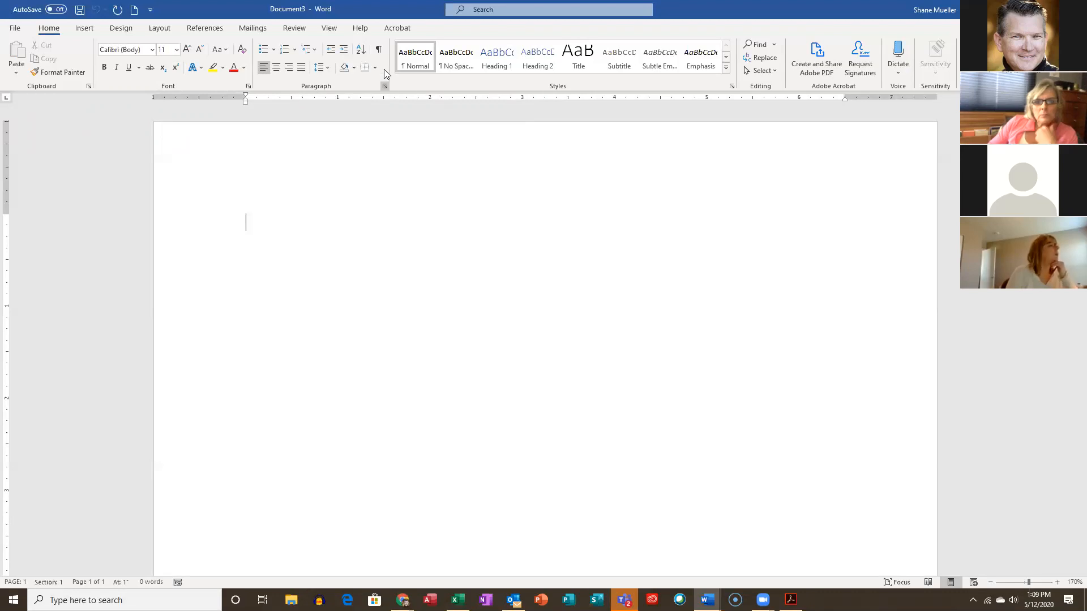
# On the View tab, turn the Ruler off and then back on.
pyautogui.click(328, 29)
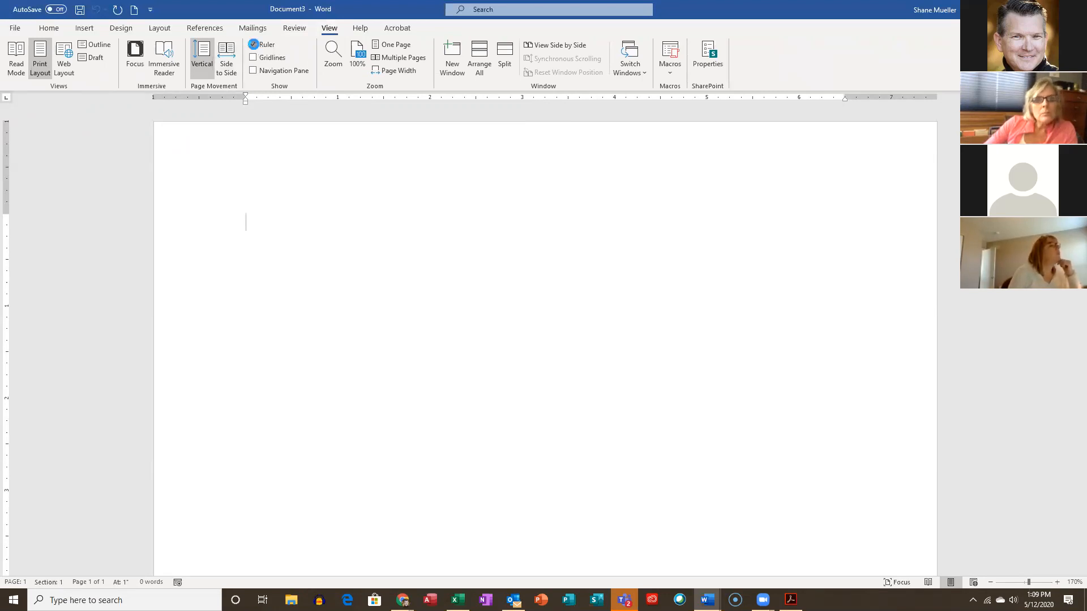
pyautogui.click(253, 45)
pyautogui.click(253, 45)
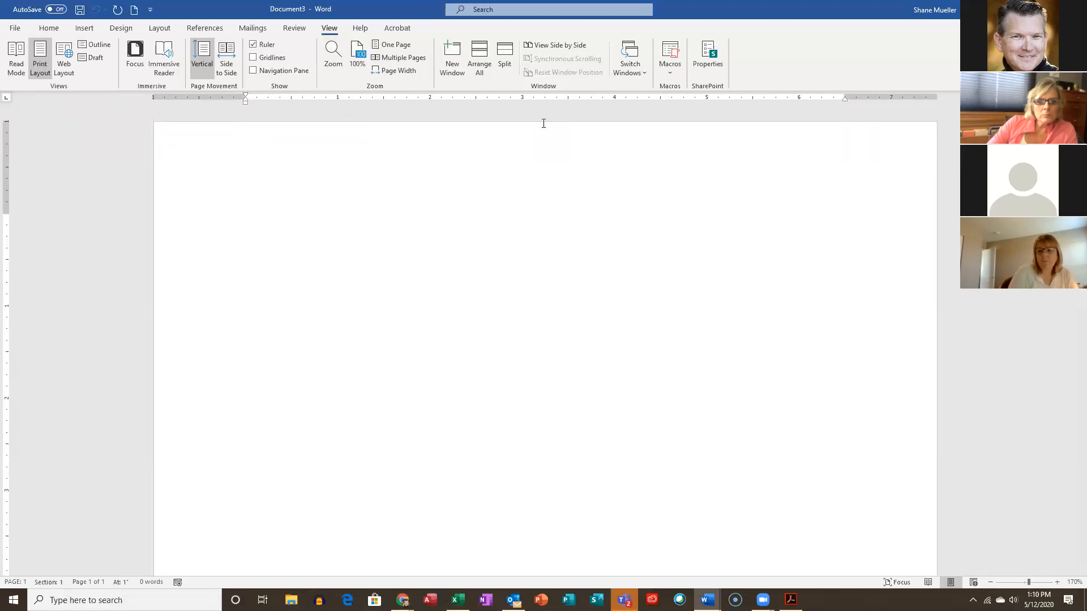
pyautogui.rightClick(210, 584)
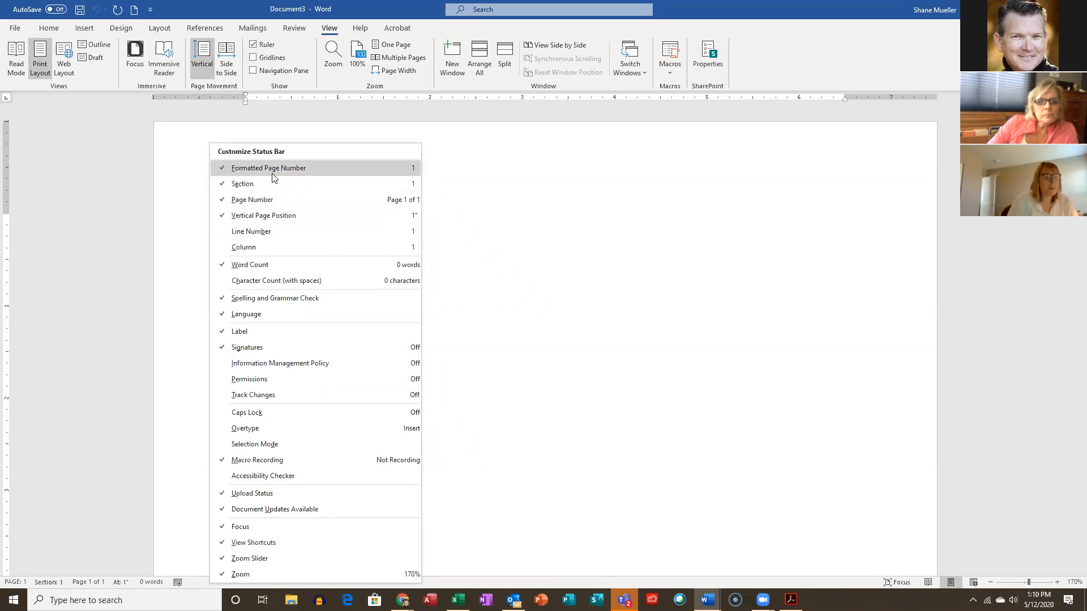
pyautogui.click(271, 219)
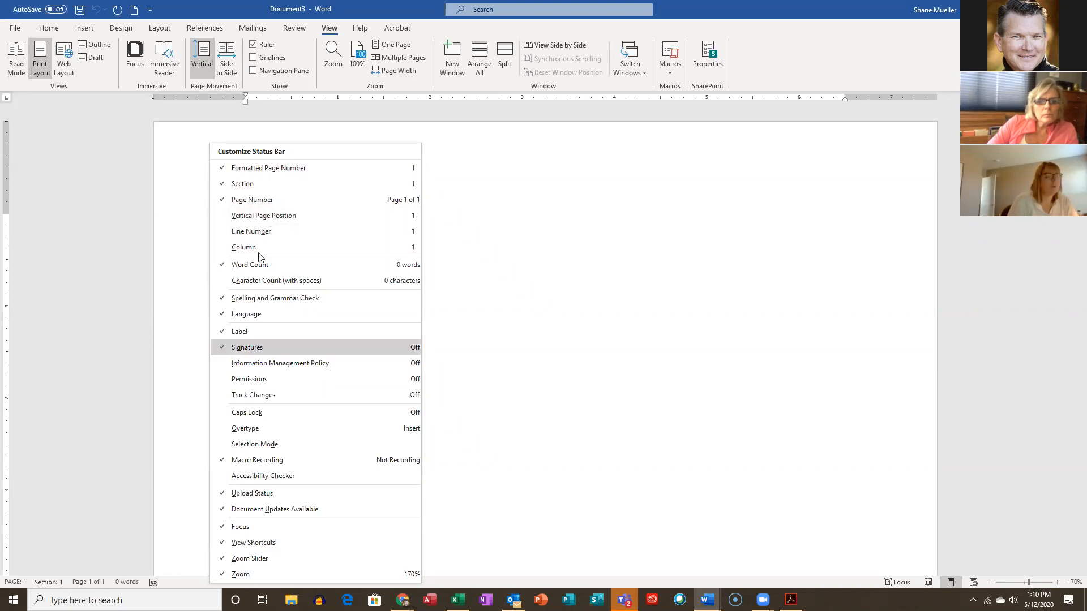
pyautogui.click(268, 217)
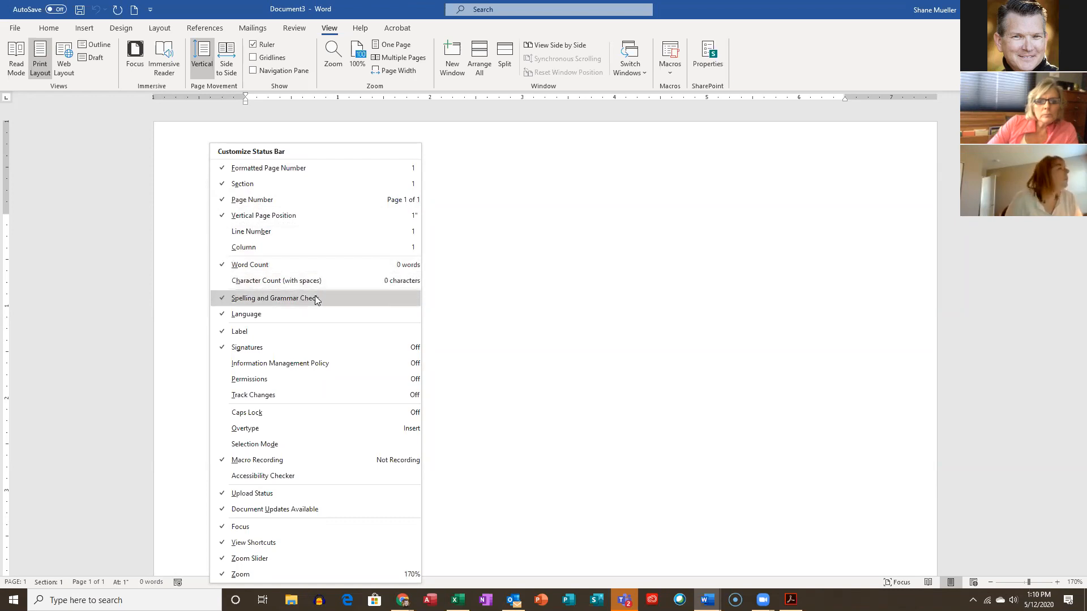
pyautogui.click(189, 586)
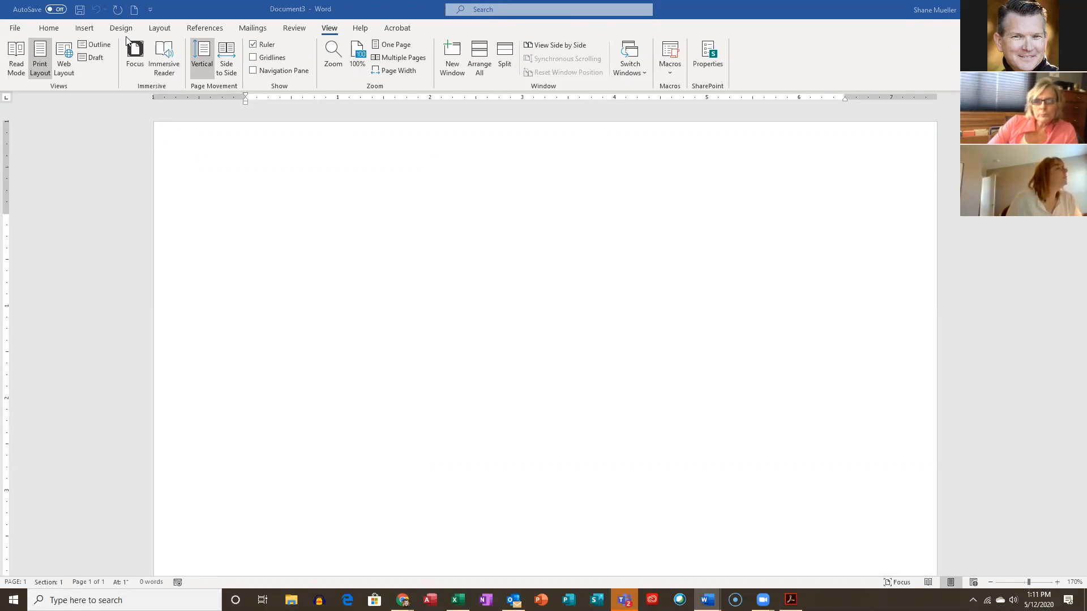
# Look over the Insert tab commands, then return to the Home tab.
pyautogui.click(85, 29)
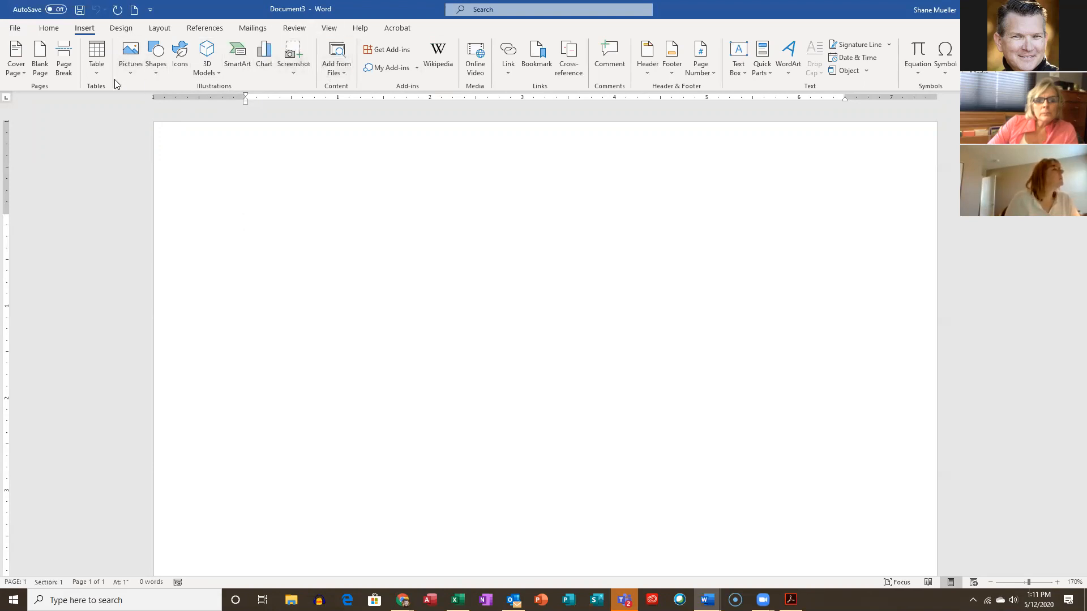
pyautogui.click(51, 28)
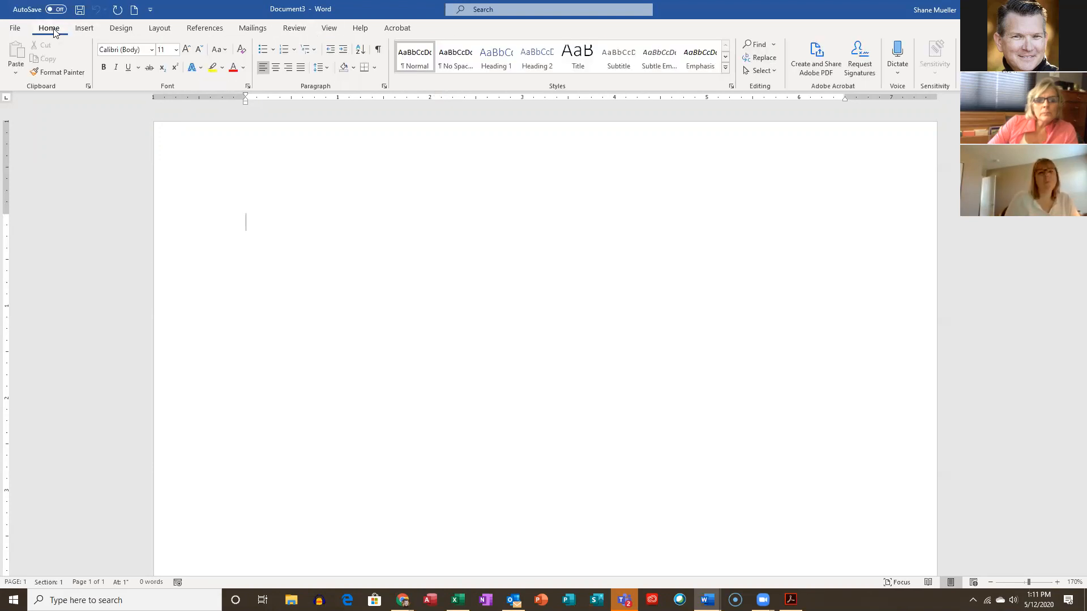
pyautogui.click(250, 87)
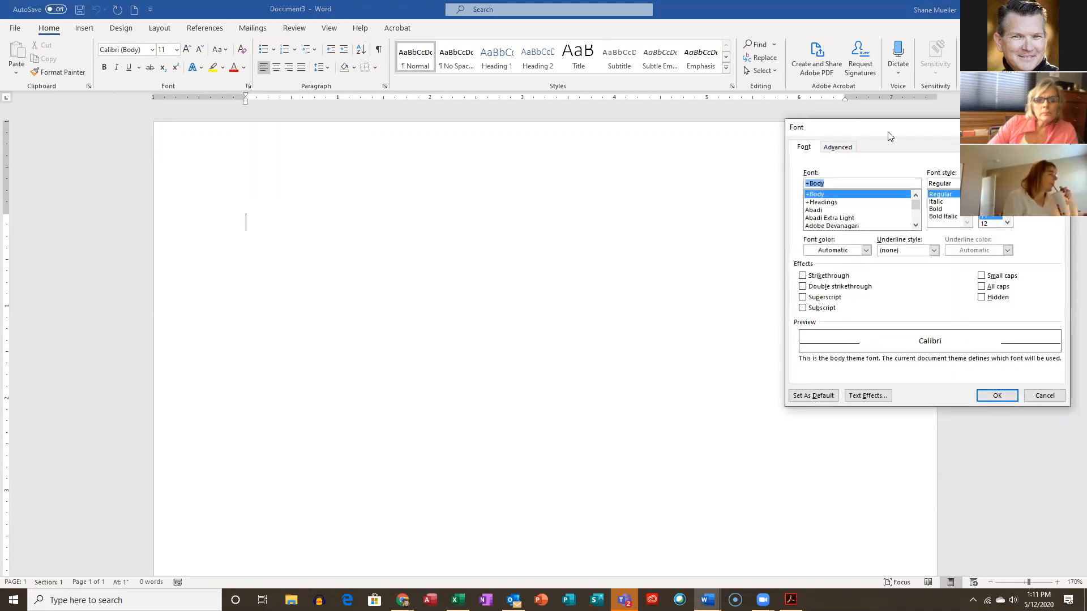
pyautogui.click(415, 163)
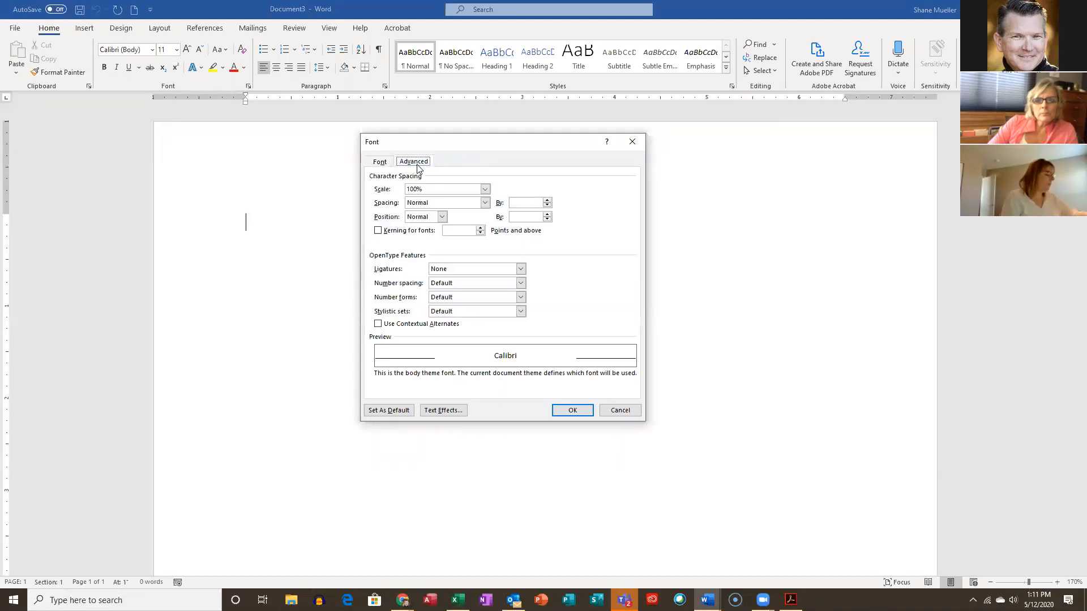
pyautogui.click(379, 162)
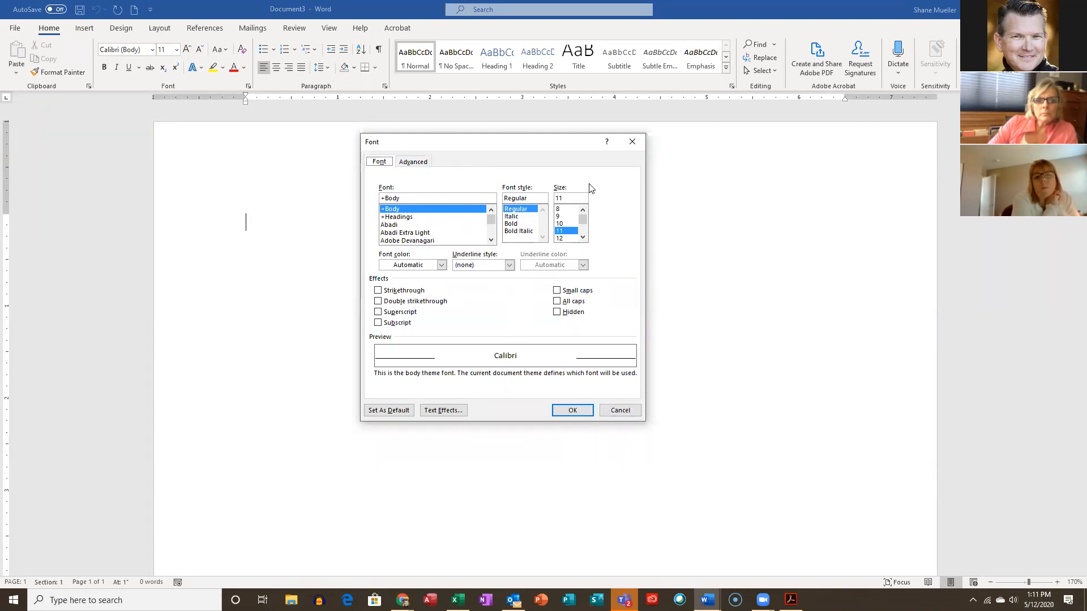
pyautogui.click(633, 141)
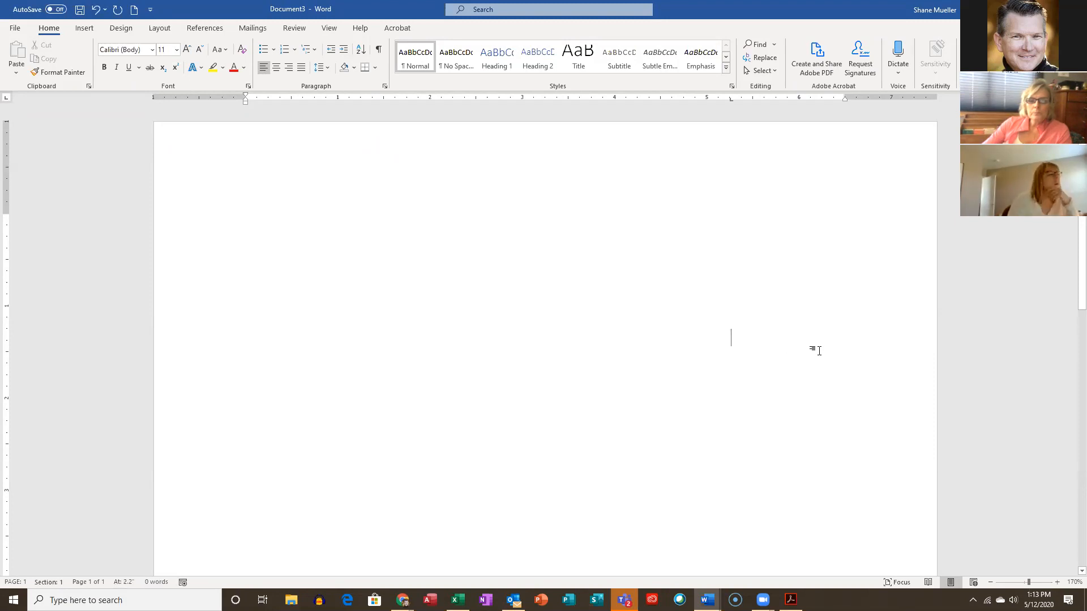
# Clear the click-and-type right tab and center the empty paragraph with Ctrl+E.
pyautogui.click(212, 212)
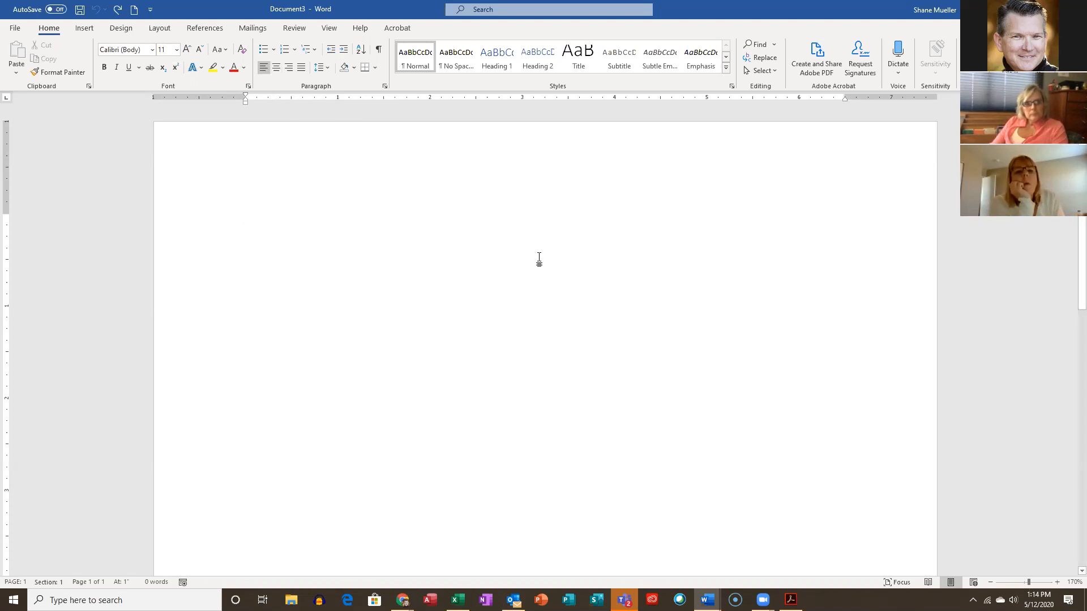
pyautogui.hotkey('ctrl', 'e')
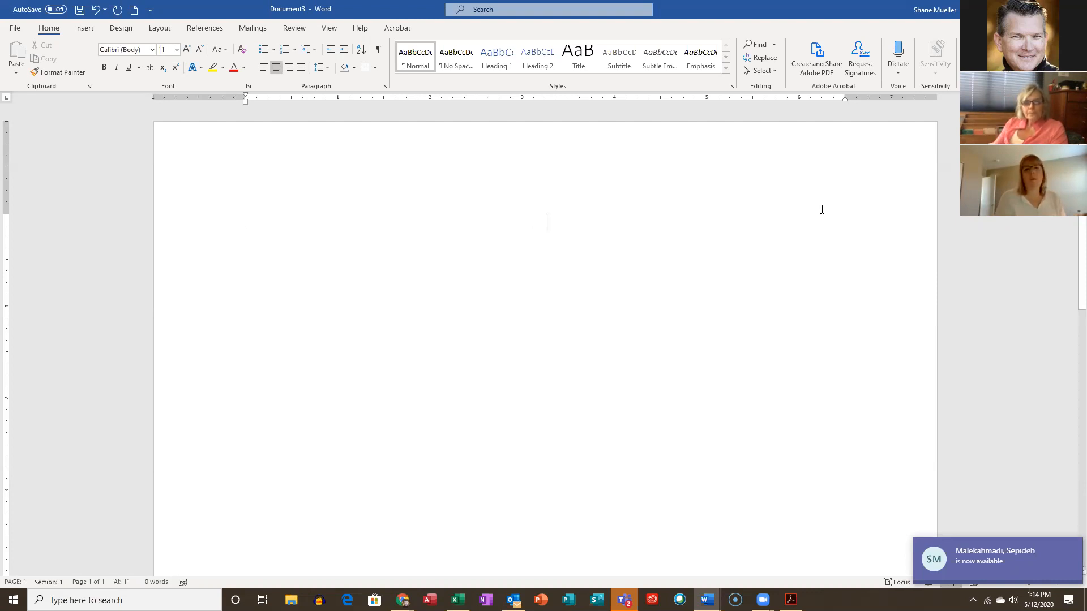
# Try click-and-type at the right and left margins, then left-align the empty paragraph.
pyautogui.doubleClick(854, 225)
pyautogui.doubleClick(266, 223)
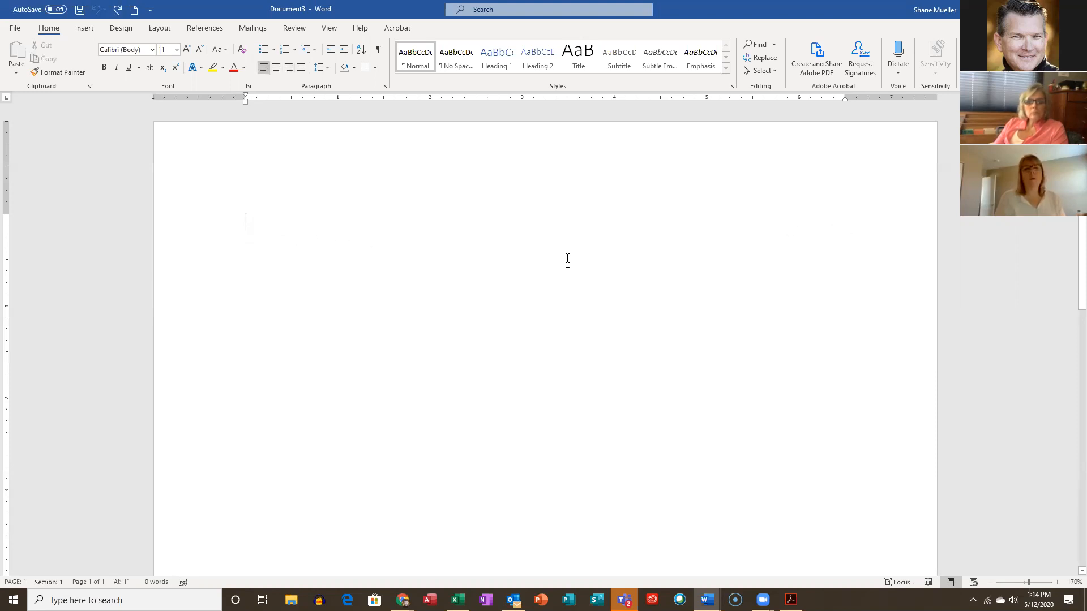
pyautogui.click(275, 68)
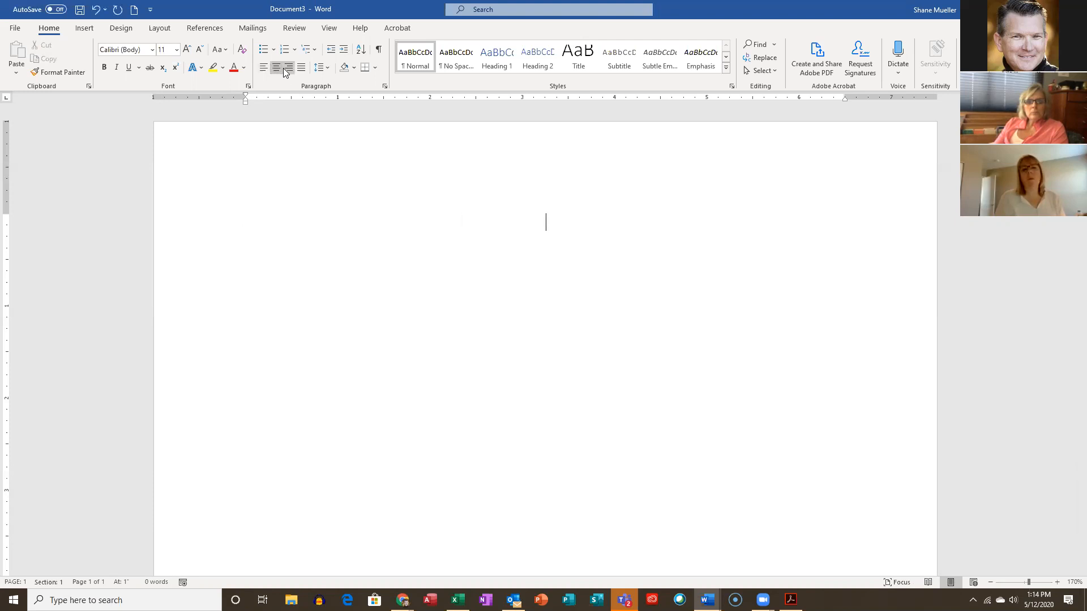
pyautogui.click(265, 69)
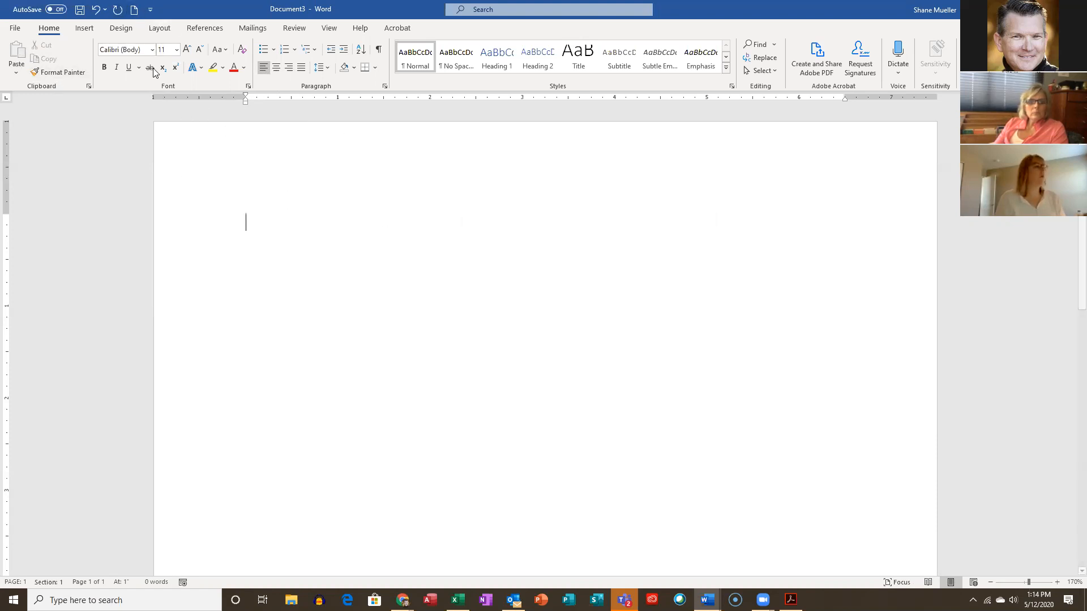
pyautogui.click(15, 32)
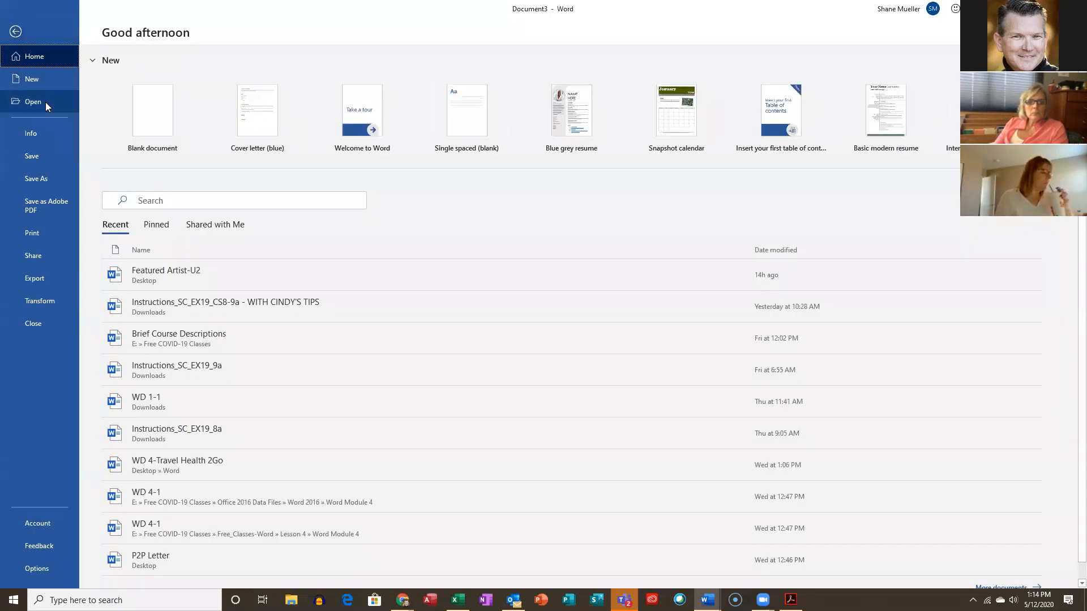
# Create a blank document from File > New, then another with Ctrl+N (Document5).
pyautogui.click(44, 81)
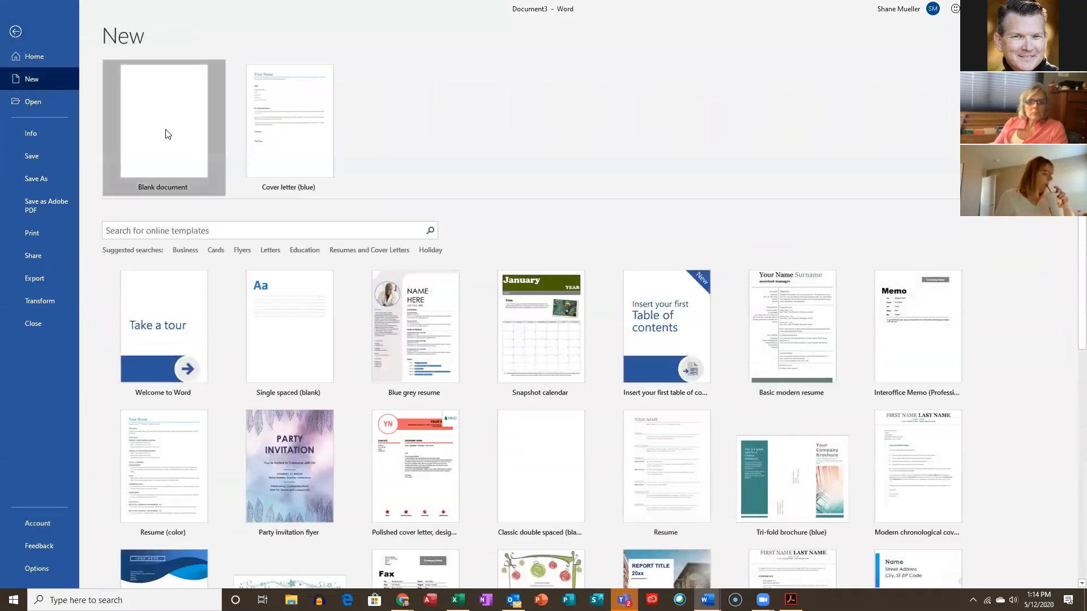
pyautogui.click(141, 119)
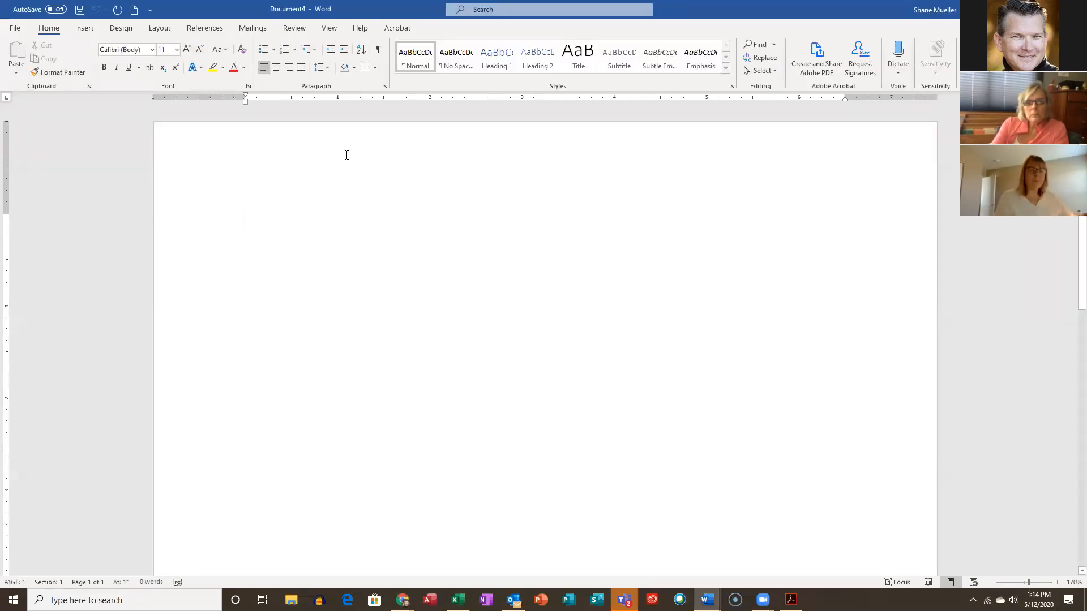
pyautogui.hotkey('ctrl', 'n')
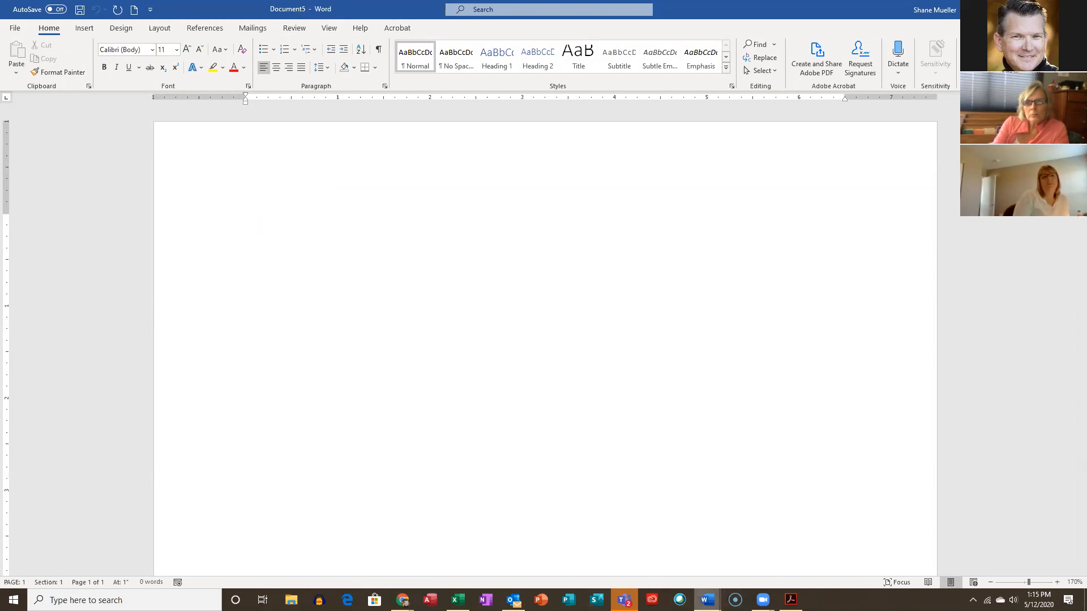
pyautogui.moveTo(707, 600)
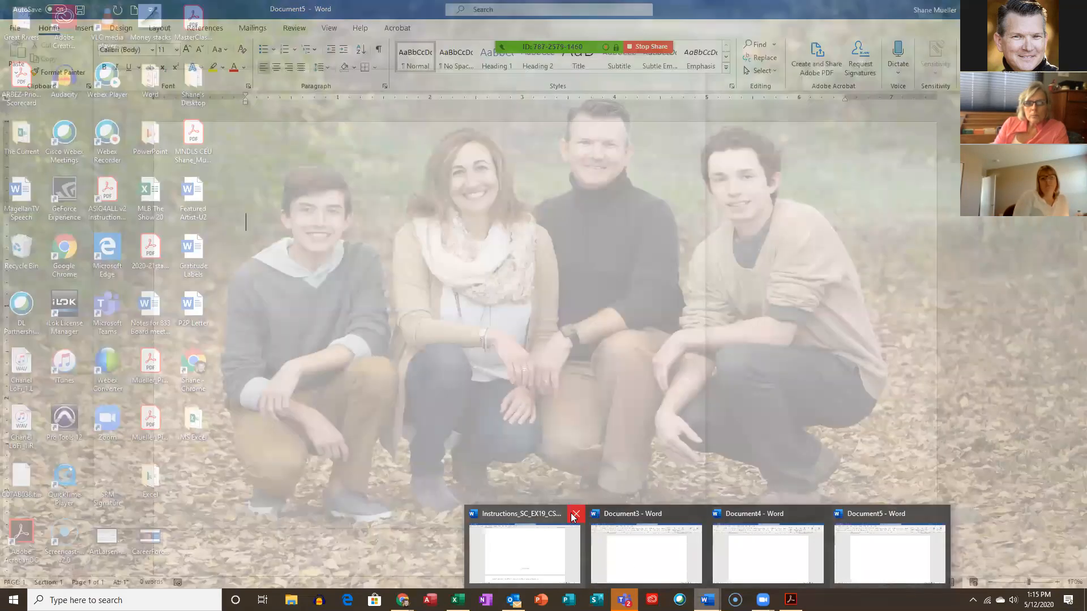
# Close the Instructions, Document3 (without saving) and Document4 windows from the taskbar previews.
pyautogui.click(573, 515)
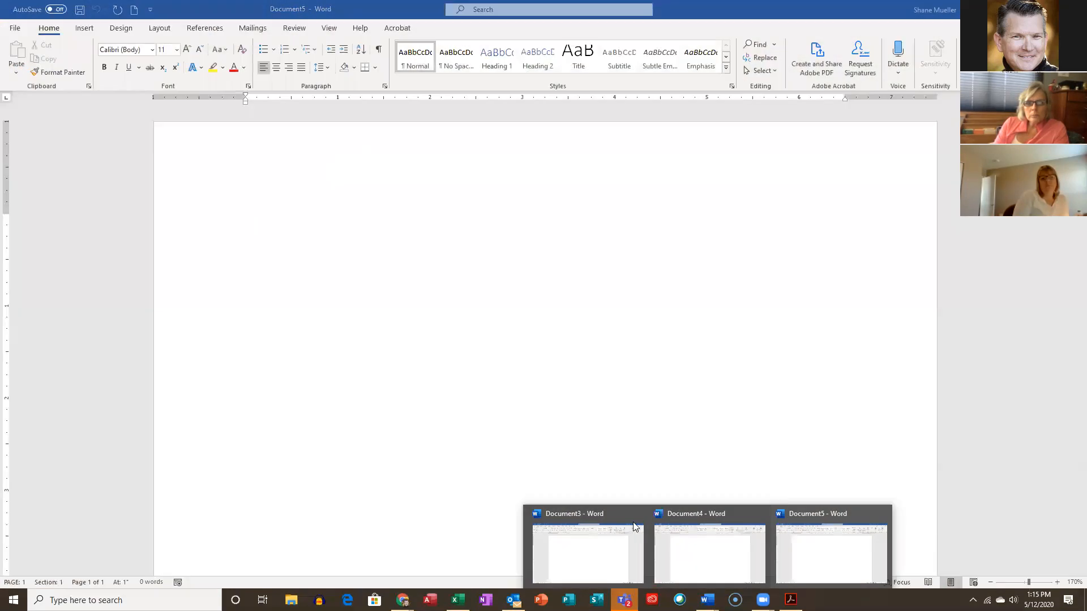
pyautogui.click(635, 514)
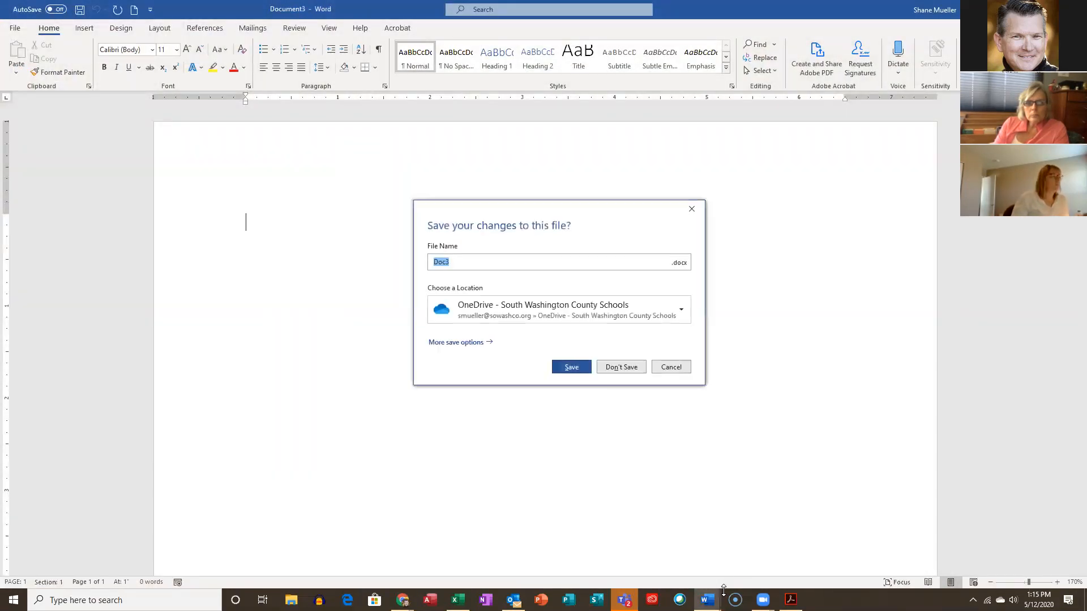
pyautogui.click(623, 368)
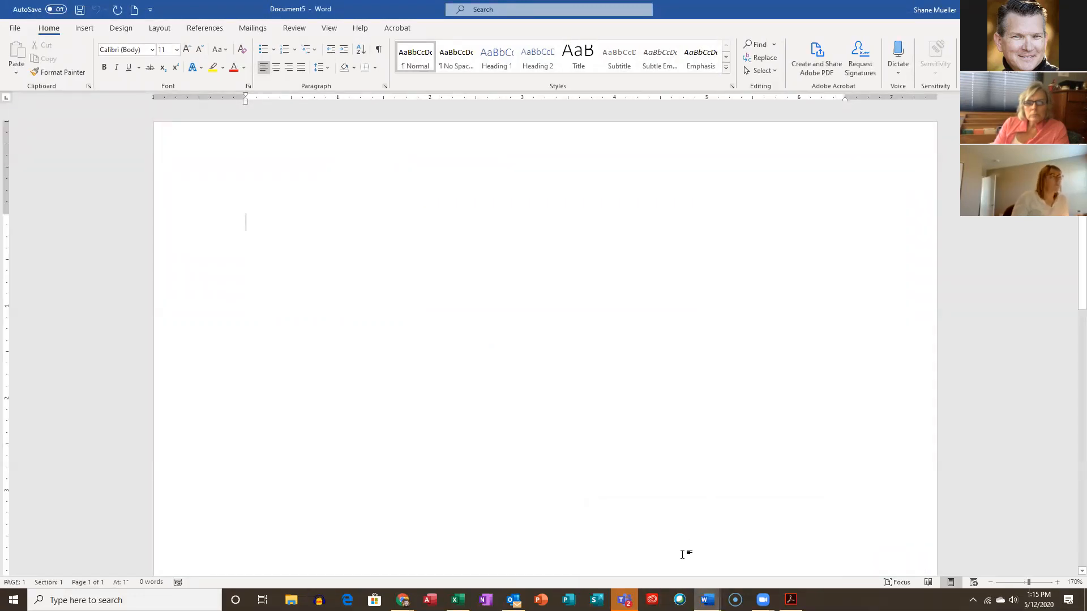
pyautogui.moveTo(707, 600)
pyautogui.click(697, 514)
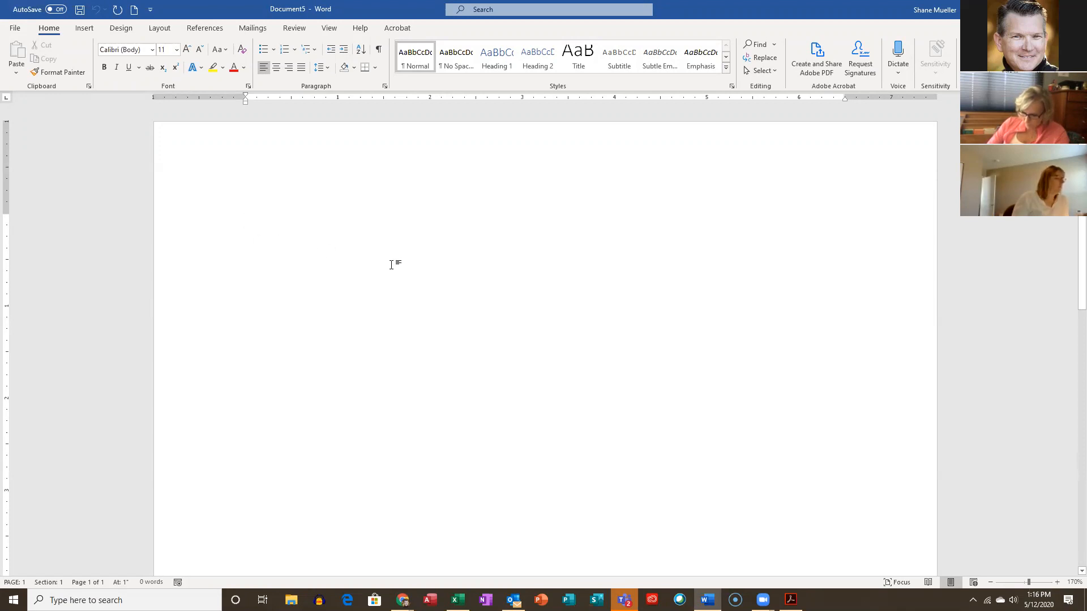
# Type 'Reason2Go' as the first line of Document5.
pyautogui.write('Reason2G')
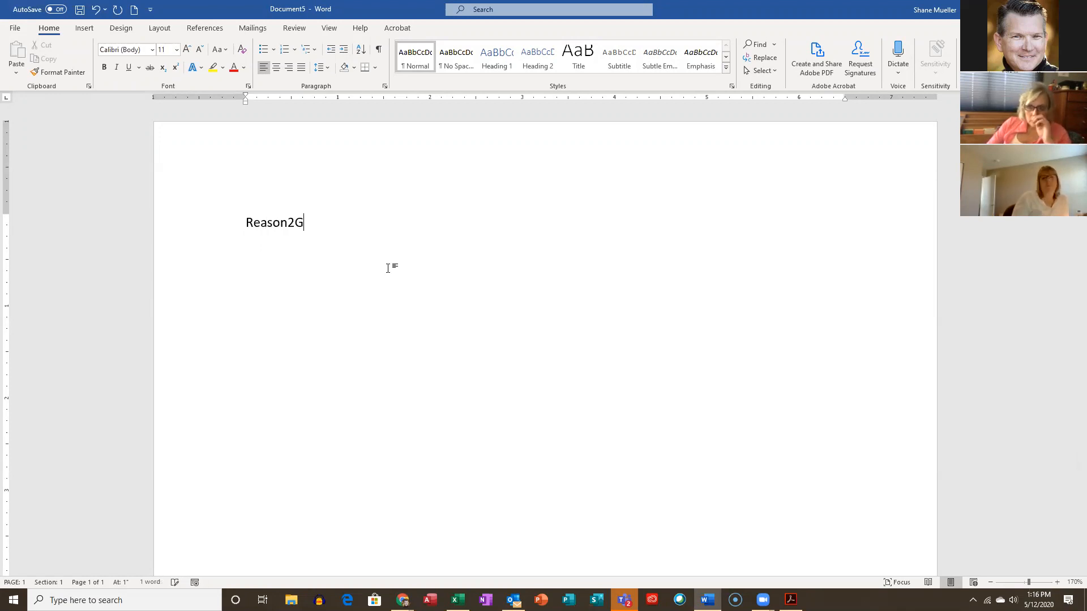
pyautogui.write('o')
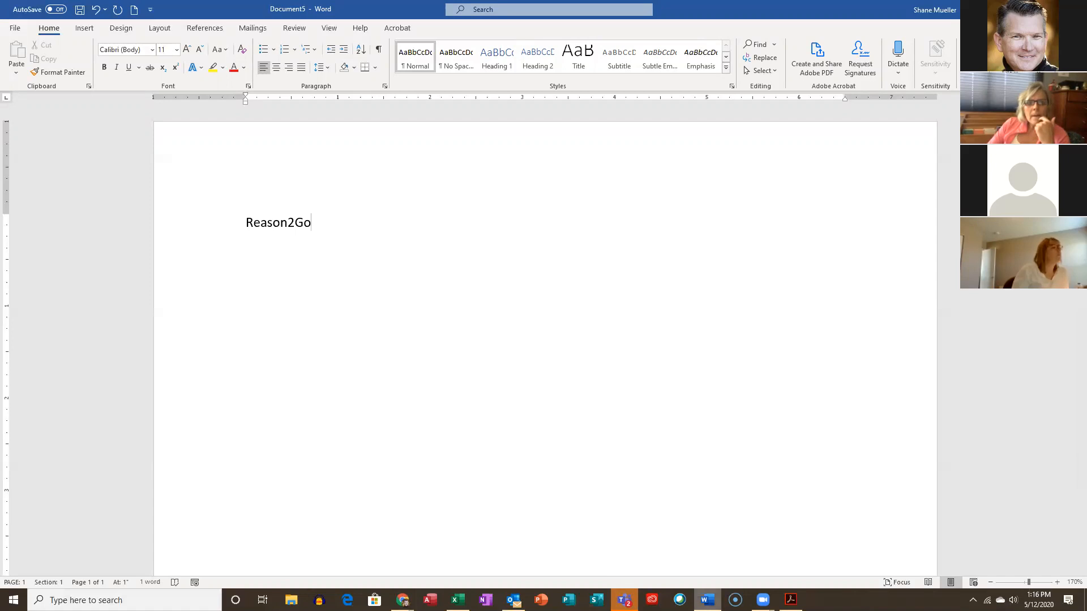
pyautogui.moveTo(707, 599)
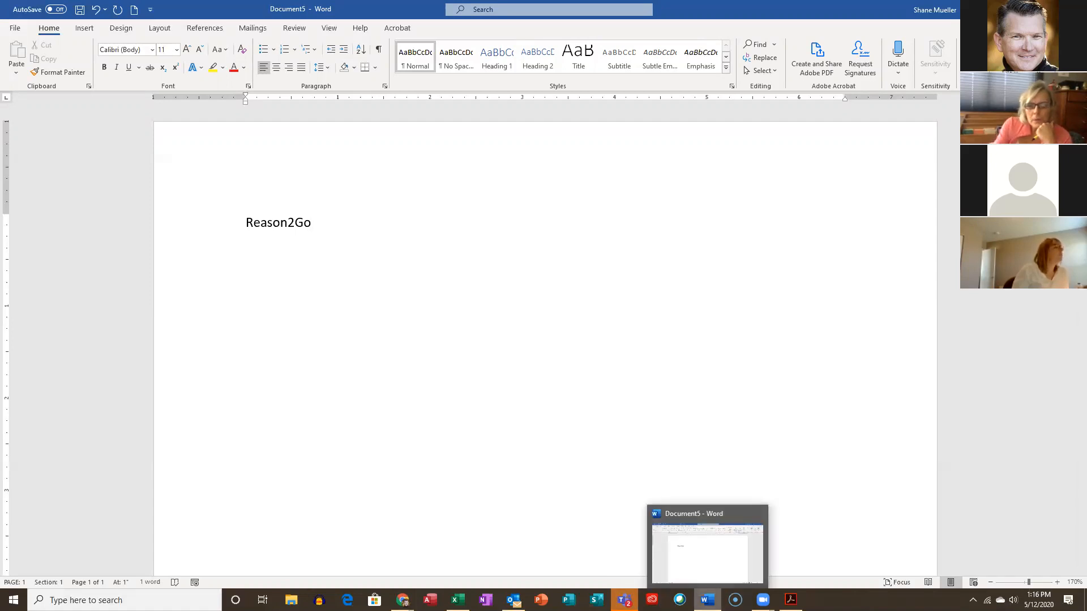
pyautogui.click(12, 29)
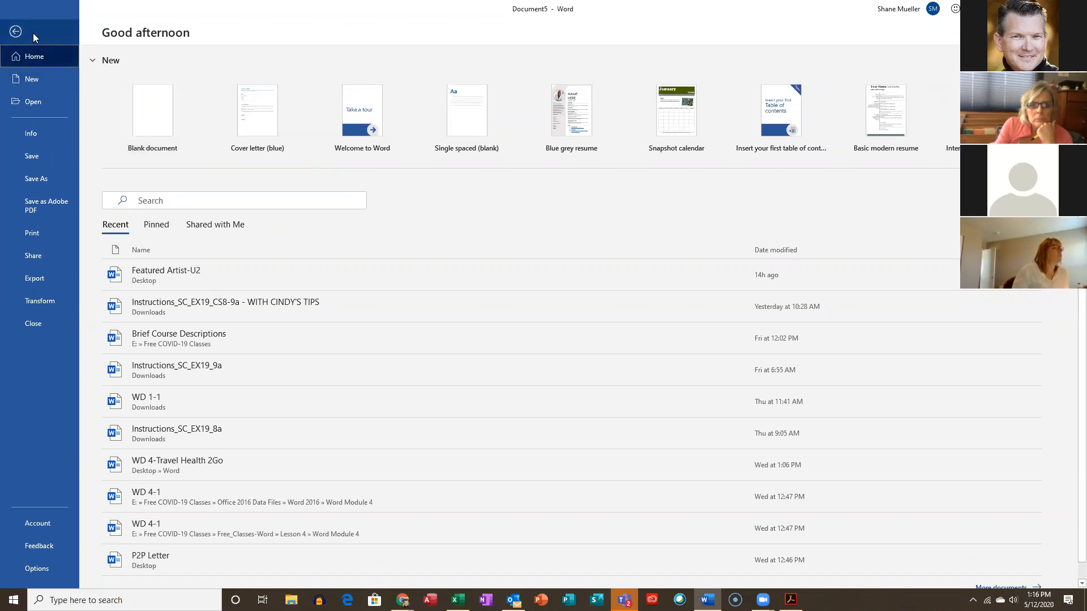
# Return from the File screen to Document5 and restore the Word window down from maximized.
pyautogui.click(16, 32)
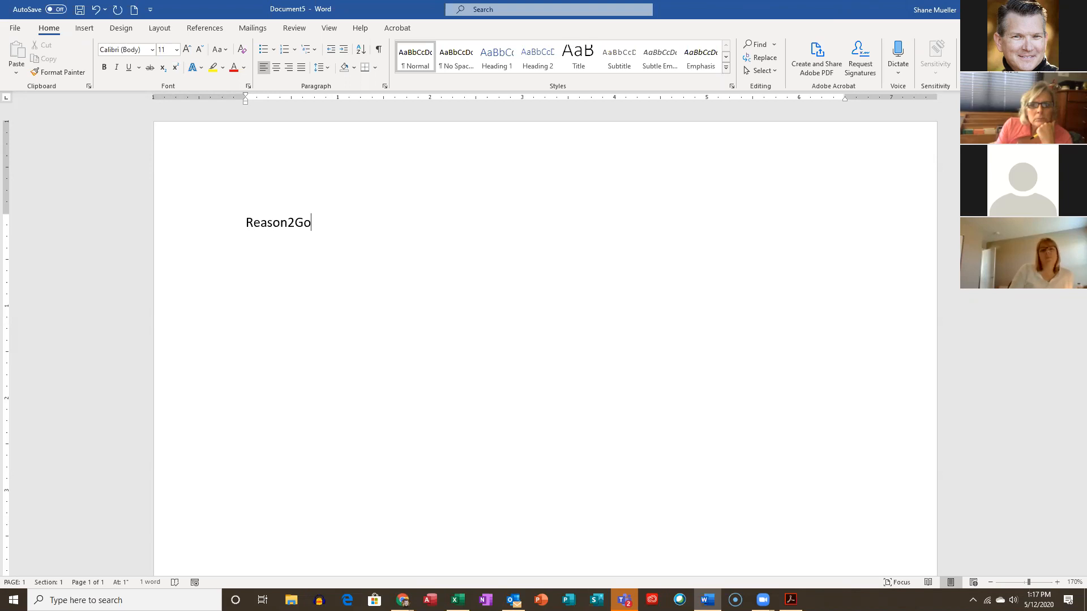
pyautogui.click(1047, 10)
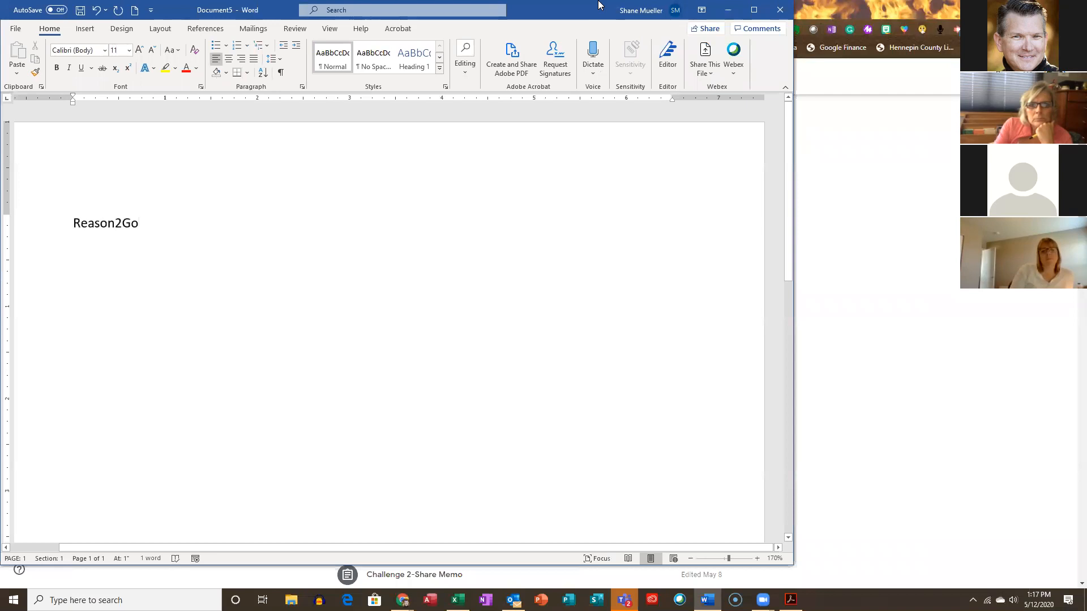
# Try narrower Word window widths beside the browser, then widen and maximize the Reason2Go document.
pyautogui.moveTo(793, 100); pyautogui.dragTo(688, 100)
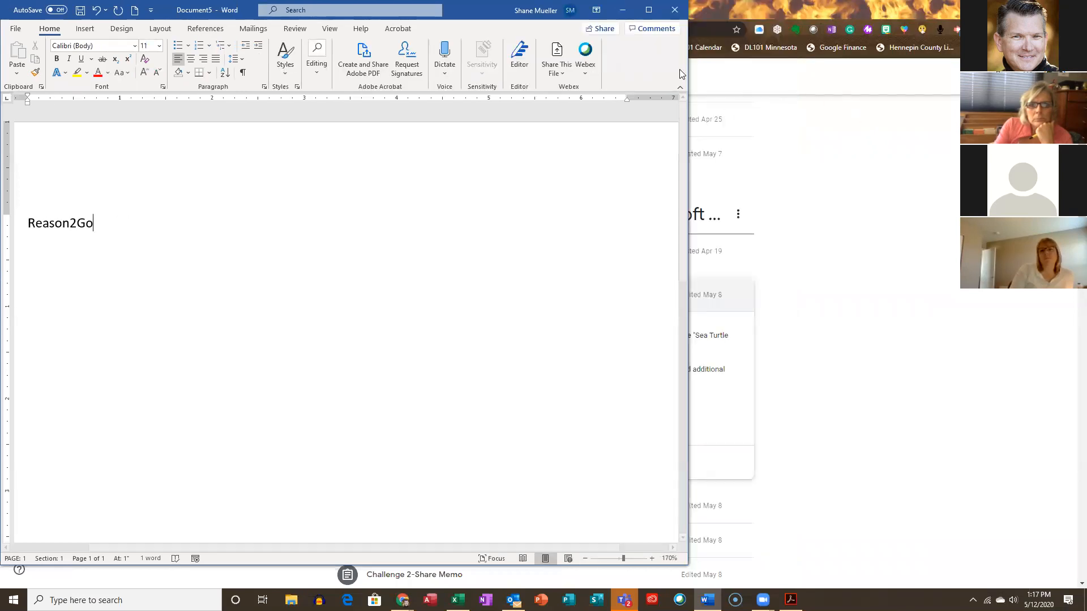
pyautogui.moveTo(688, 72); pyautogui.dragTo(593, 72)
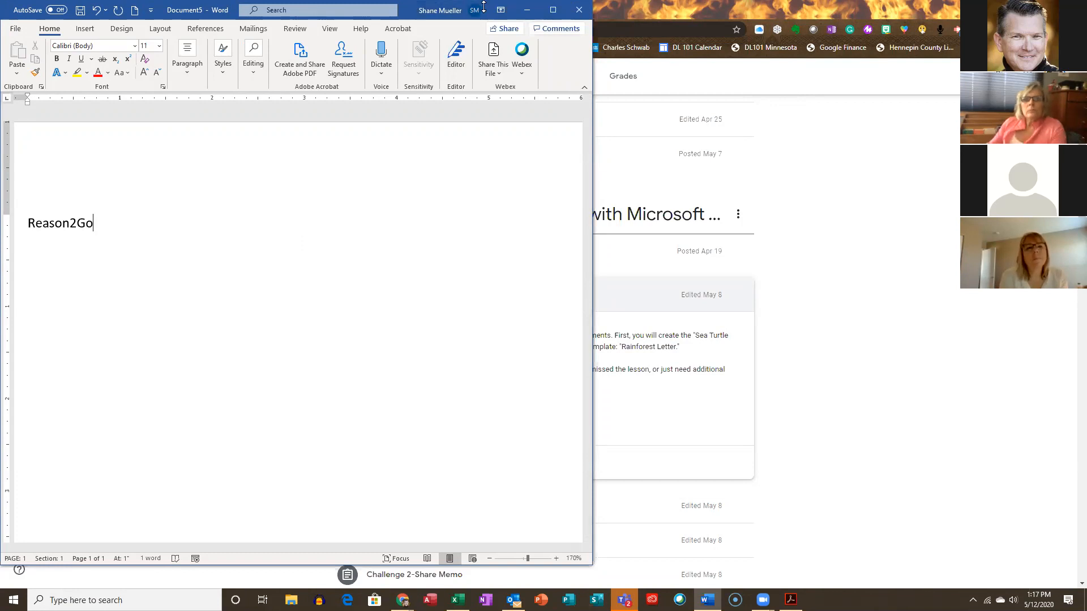
pyautogui.click(553, 9)
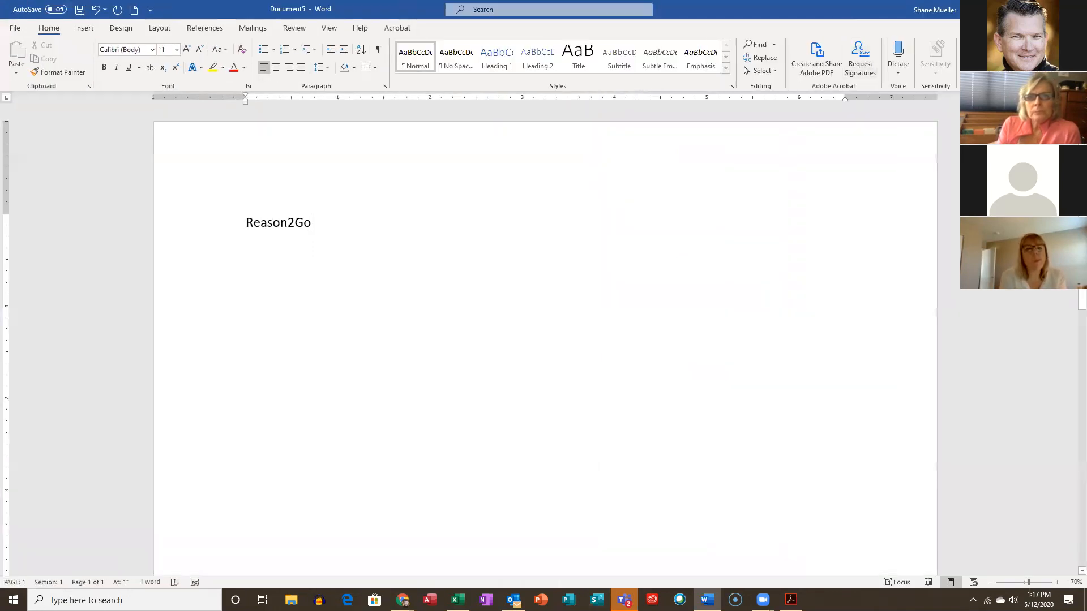
pyautogui.click(1047, 9)
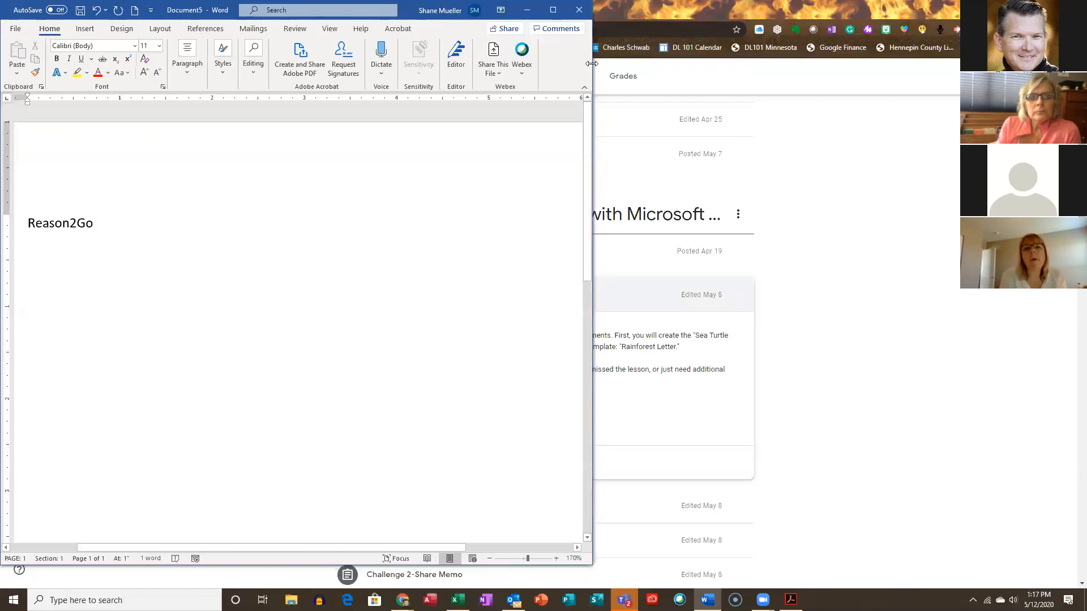
pyautogui.moveTo(592, 64); pyautogui.dragTo(891, 64)
pyautogui.click(854, 11)
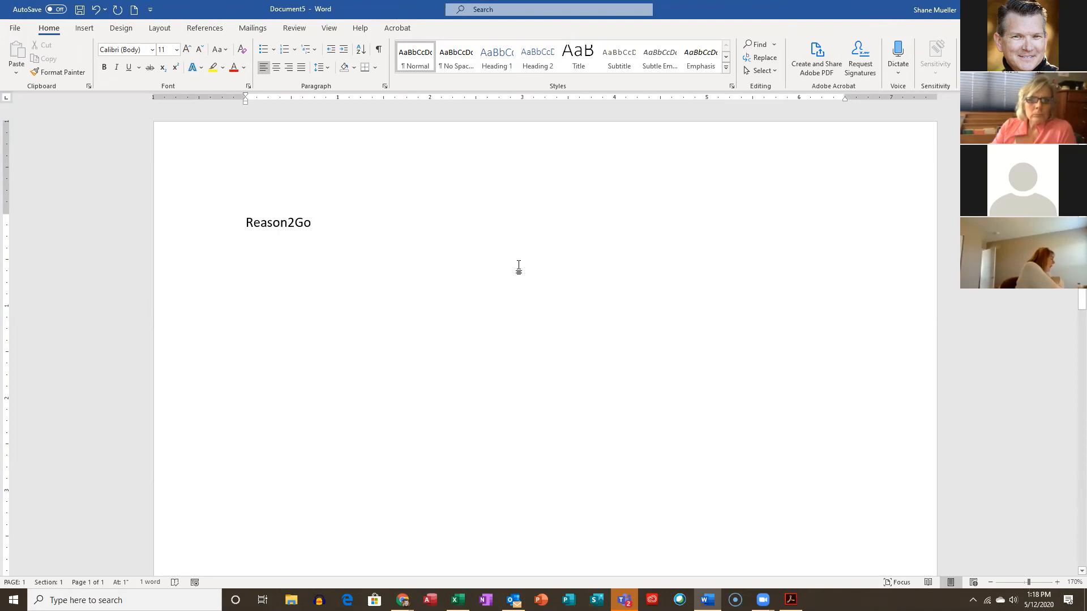
# Add empty paragraphs below Reason2Go and turn on Show/Hide ¶ formatting marks.
pyautogui.press('Return')
pyautogui.press('Return')
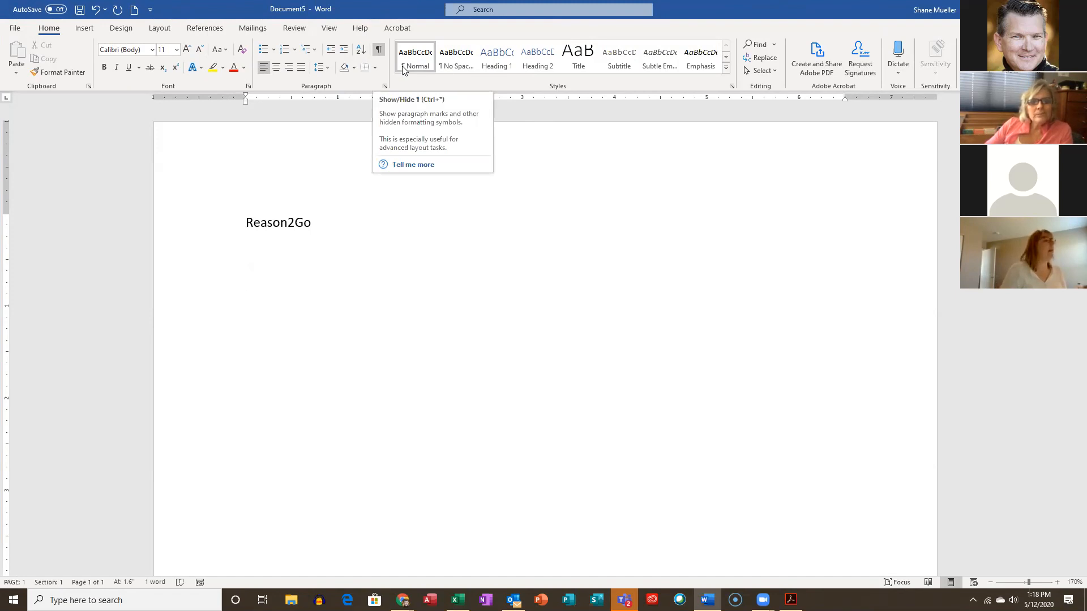
pyautogui.hotkey('ctrl', 'shift', '8')
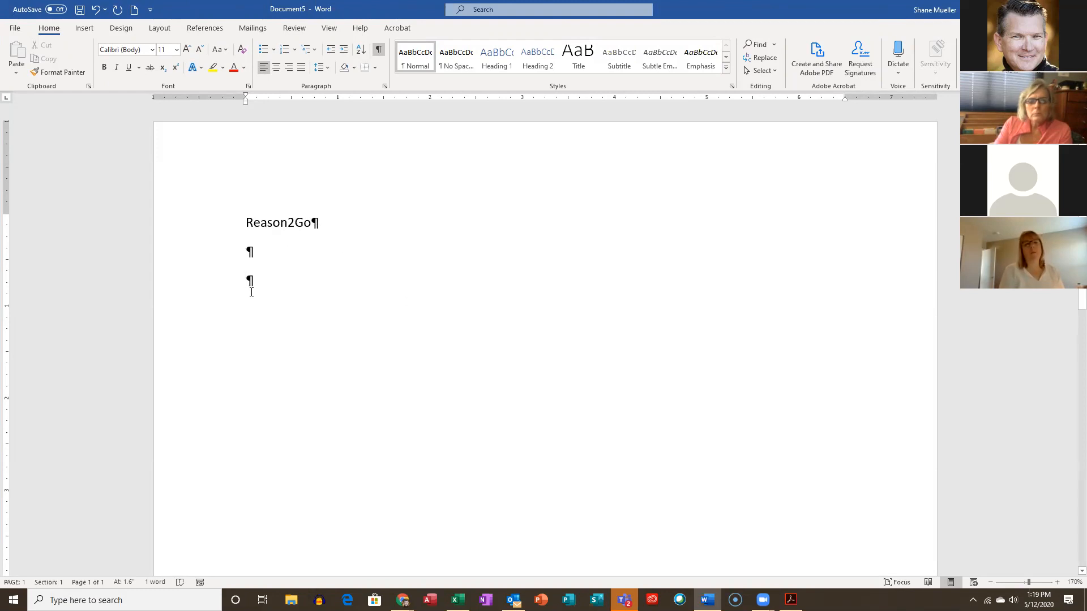
# Start the TO: memo line with two tabs followed by 'R2G', keeping formatting marks visible.
pyautogui.write('TO:')
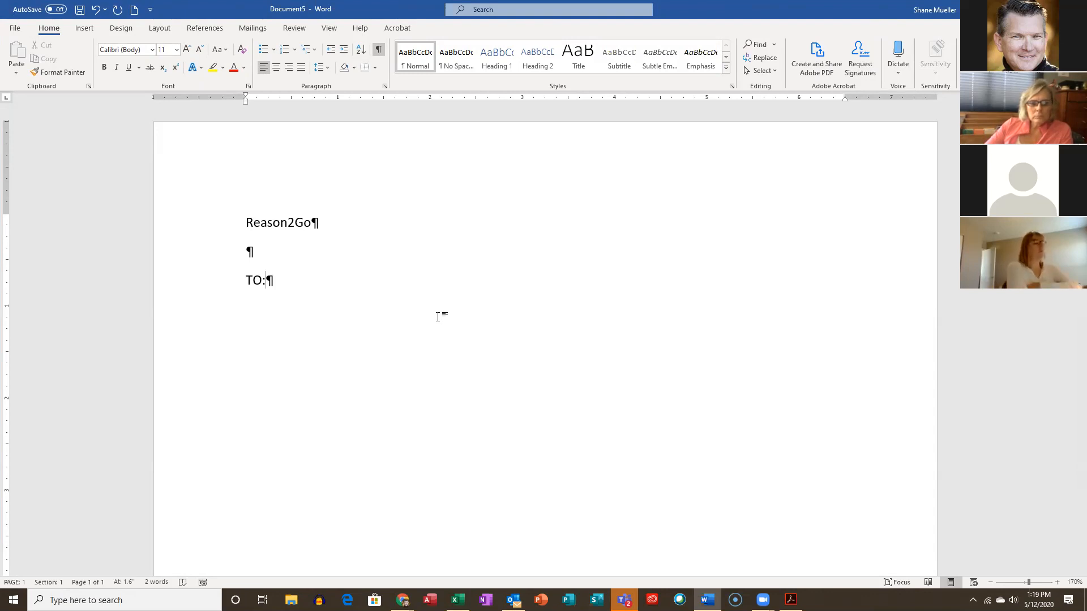
pyautogui.press('Tab')
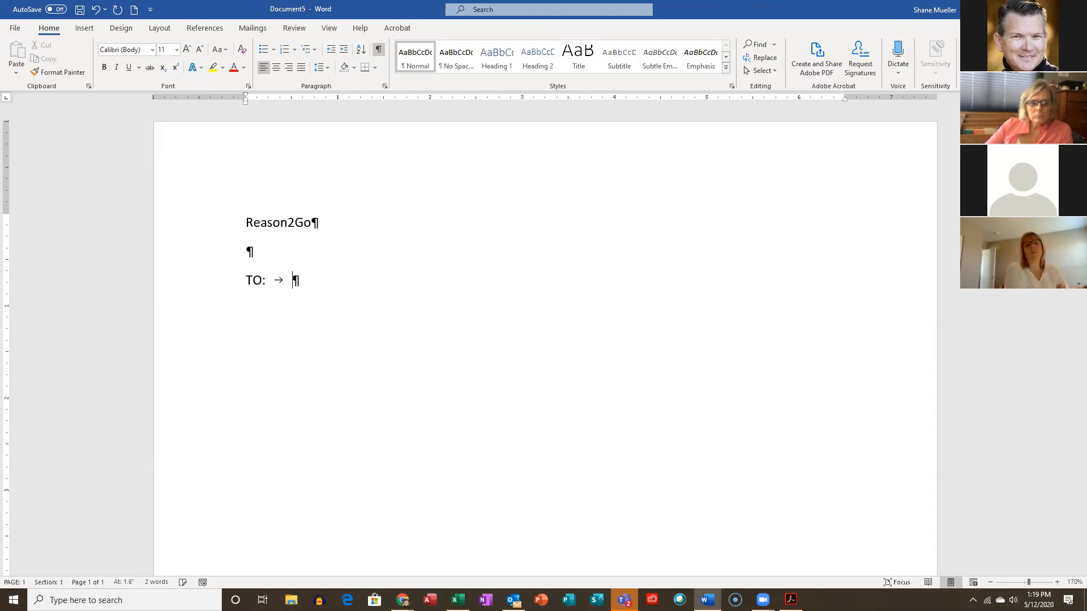
pyautogui.press('Tab')
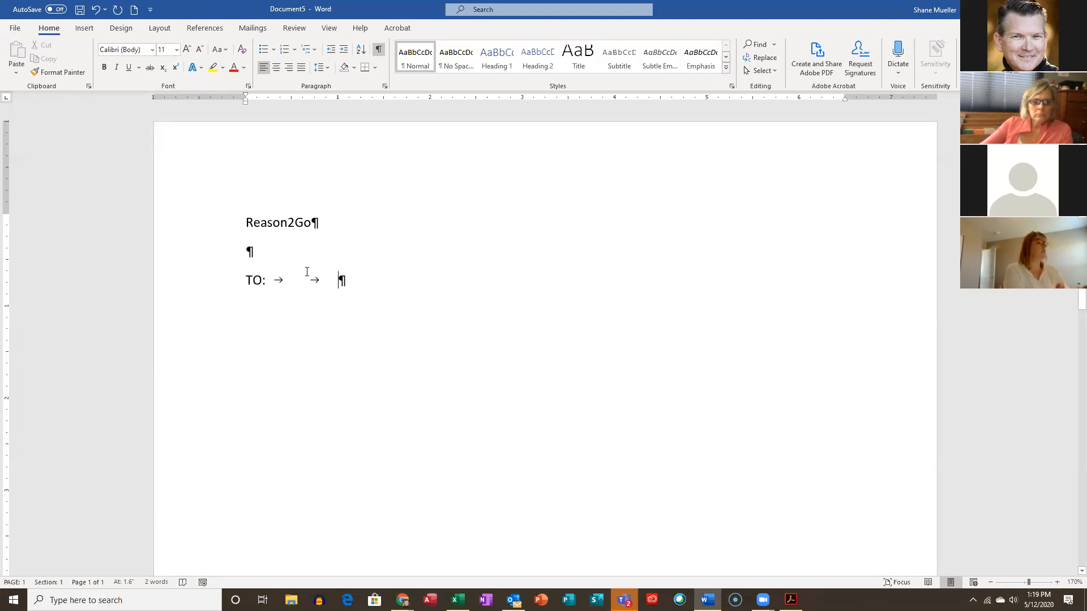
pyautogui.click(378, 49)
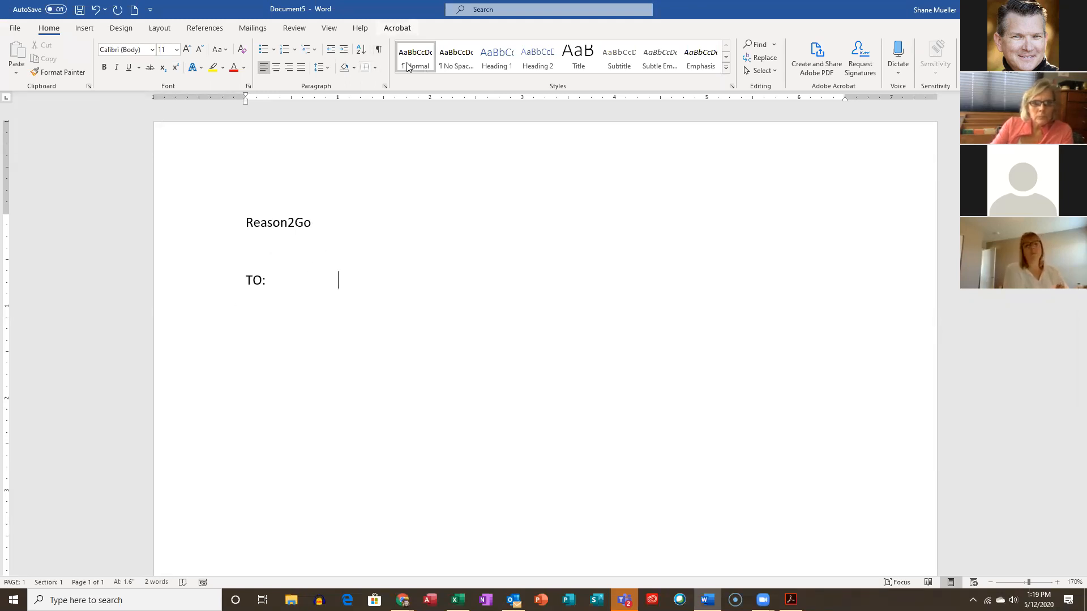
pyautogui.click(378, 49)
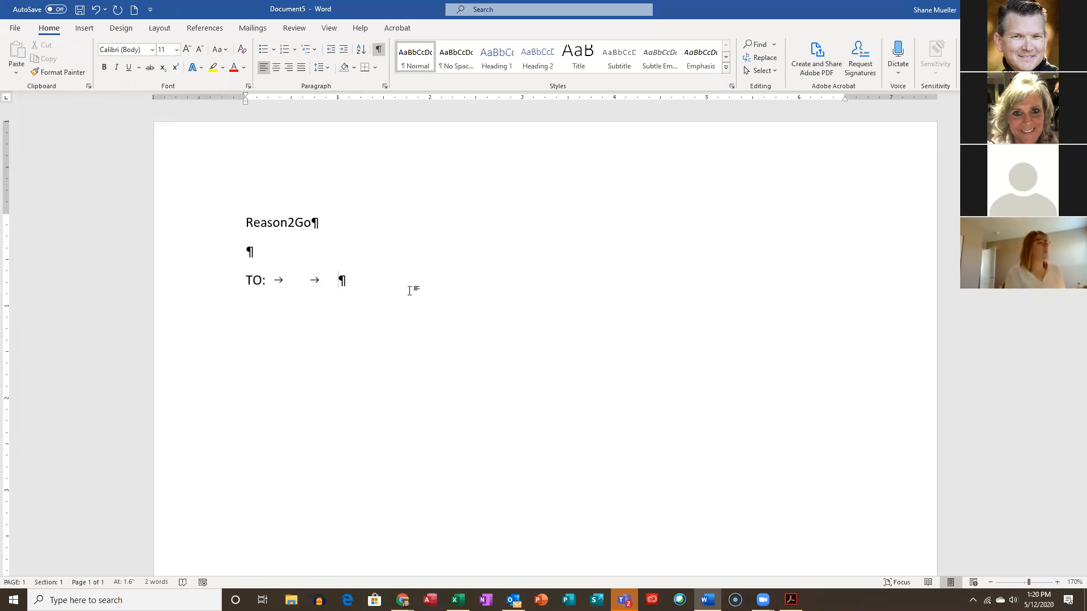
pyautogui.write('R2G')
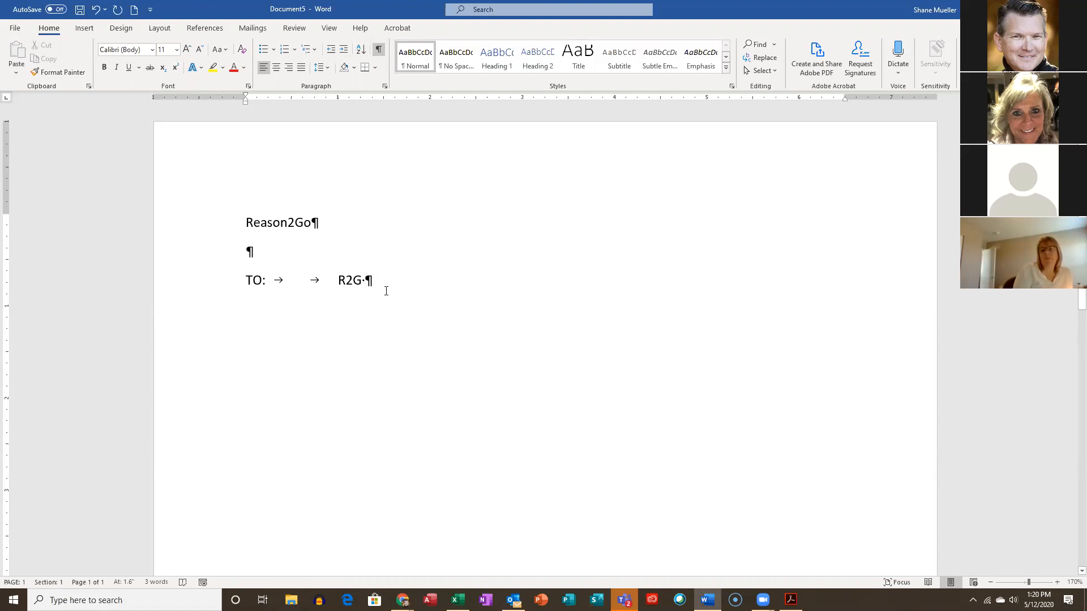
# Complete the TO: line as 'R2G Managers', fixing the misspelling from spelling suggestions, and add a new line.
pyautogui.write('Ma')
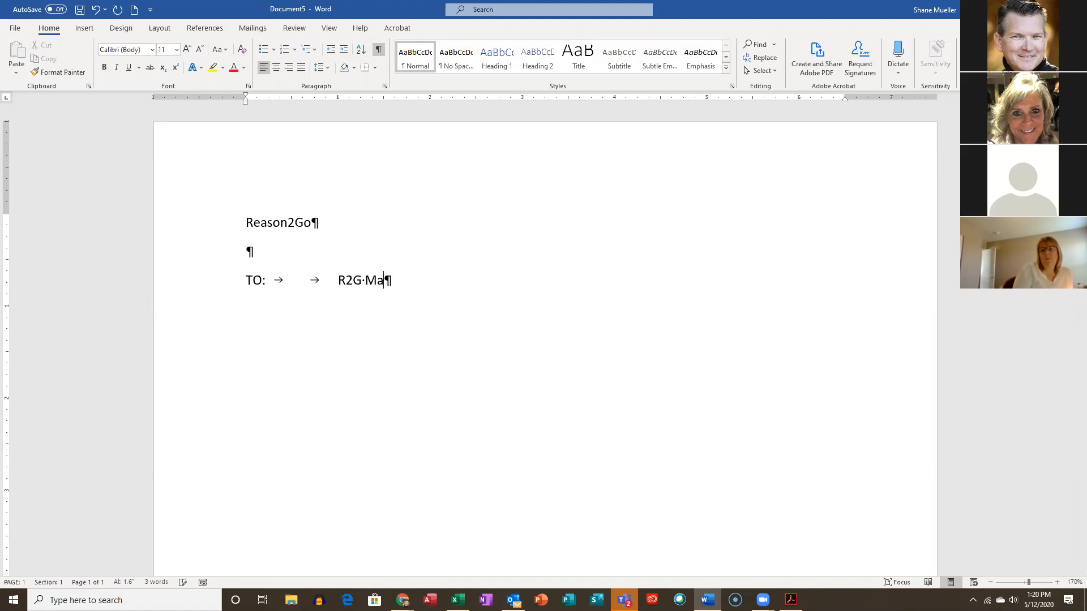
pyautogui.write('nageers')
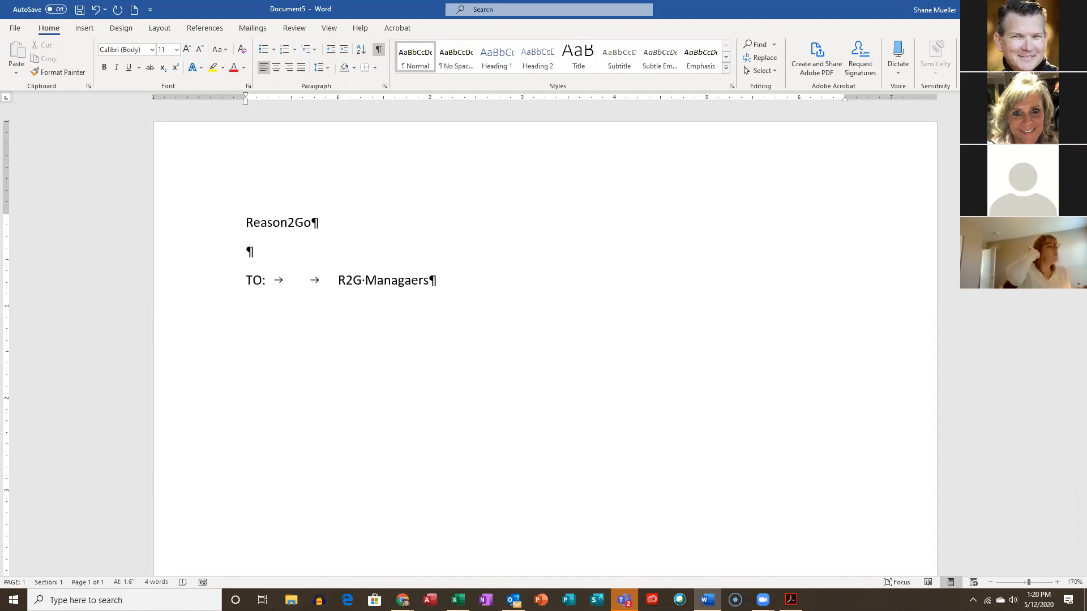
pyautogui.press('Return')
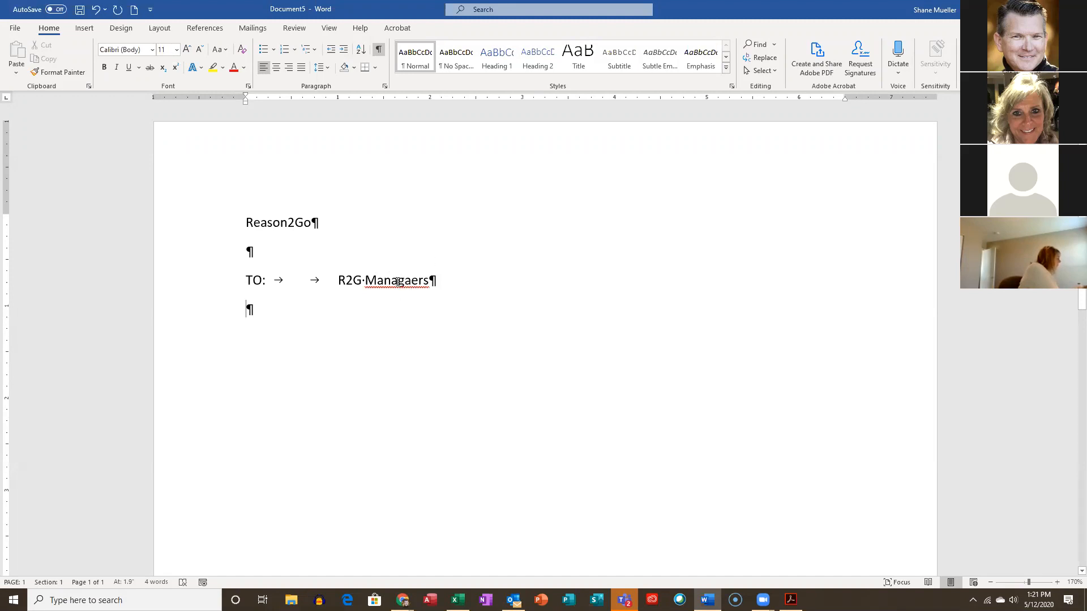
pyautogui.rightClick(396, 282)
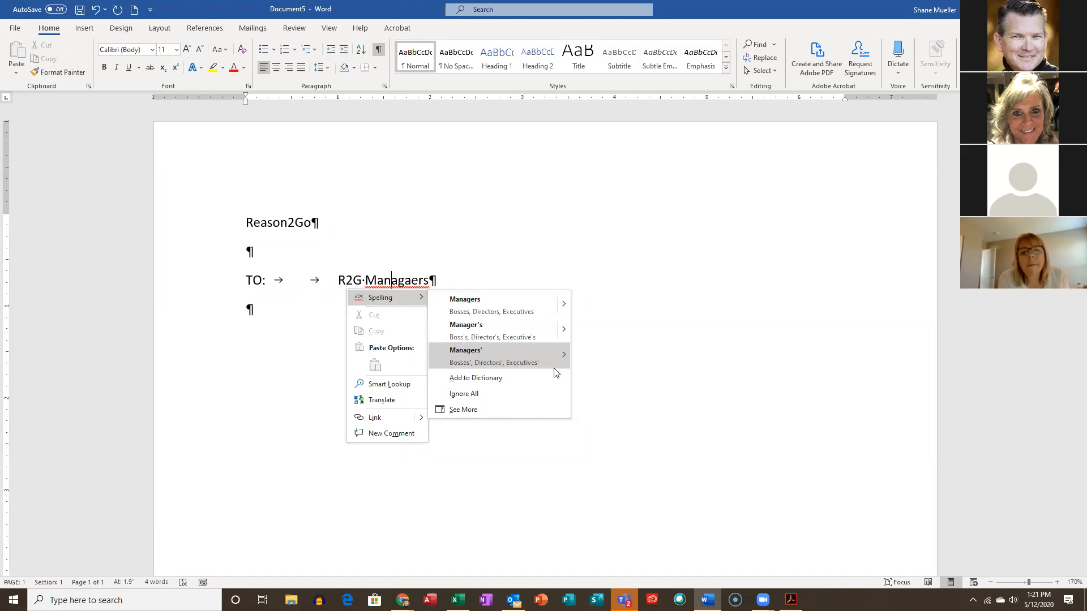
pyautogui.click(492, 306)
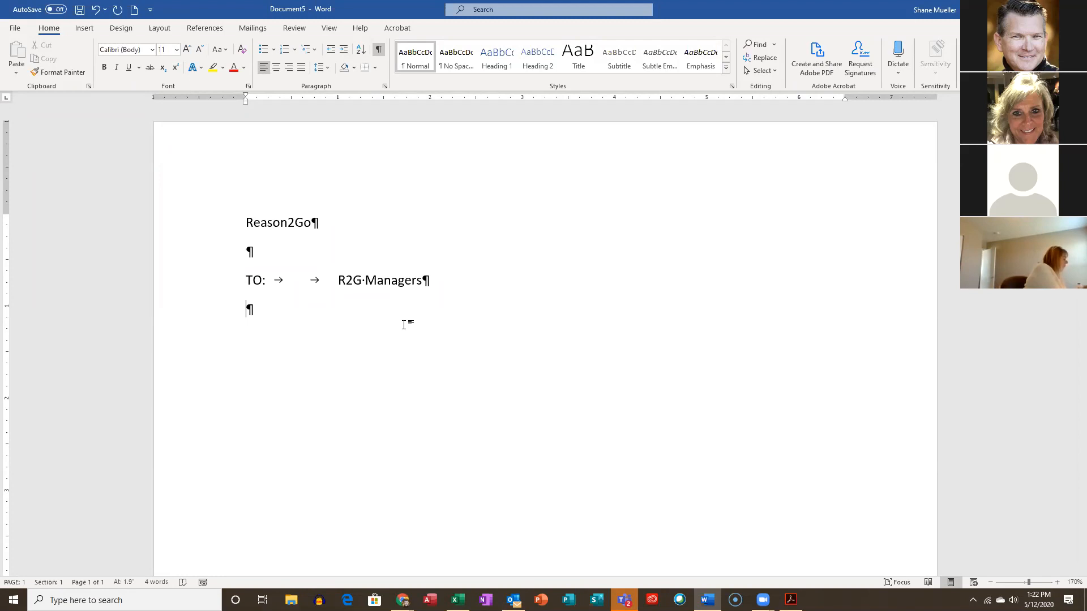
# Add a tab-aligned FROM: line with the sender's full name, then start a new line.
pyautogui.write('FROM')
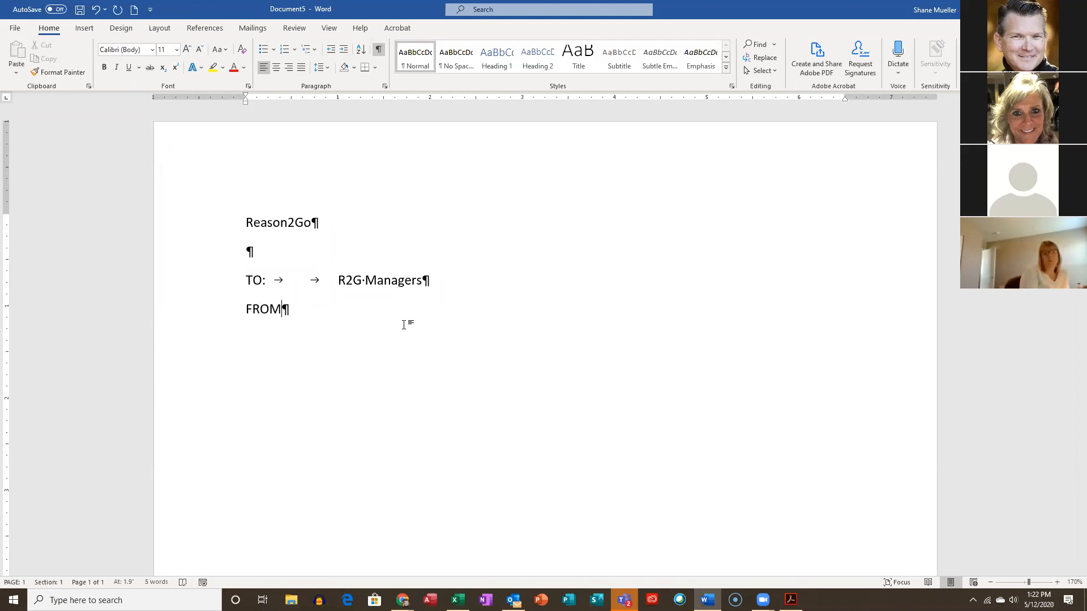
pyautogui.write(':→')
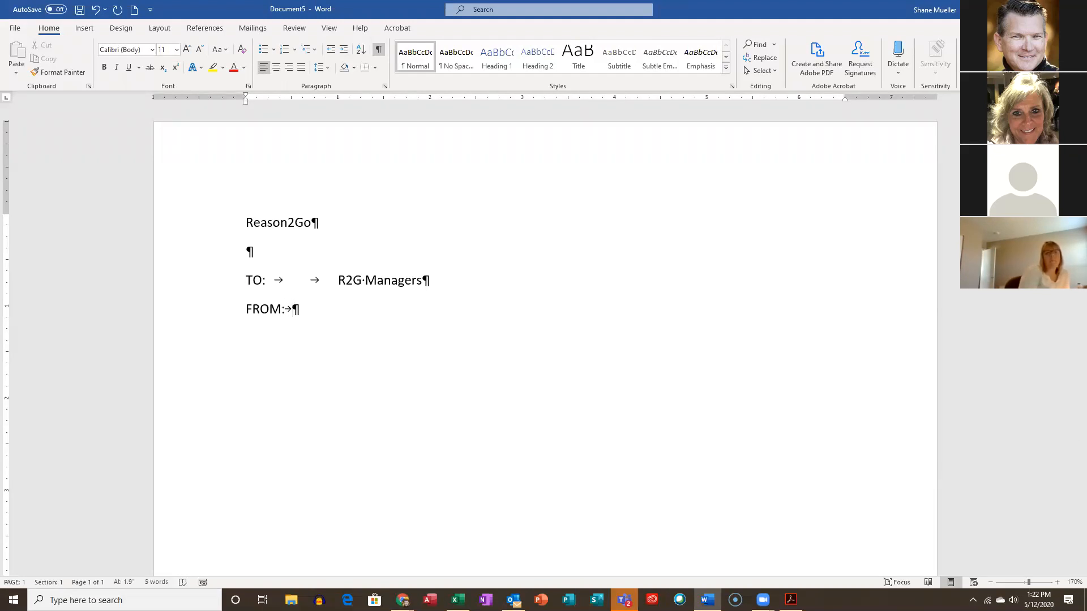
pyautogui.press('Tab')
pyautogui.press('Tab')
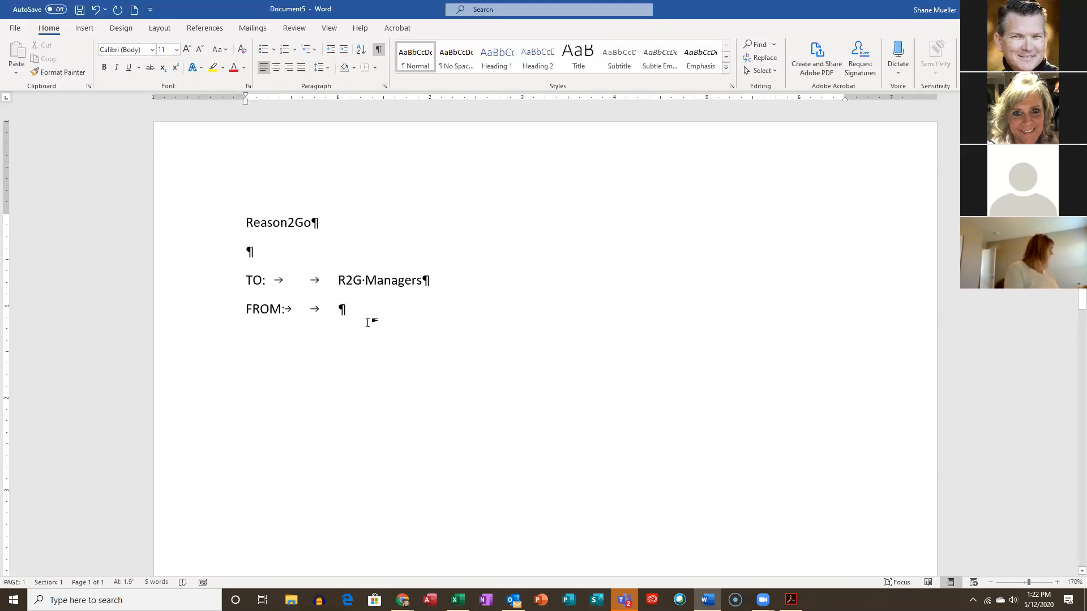
pyautogui.write('Ma')
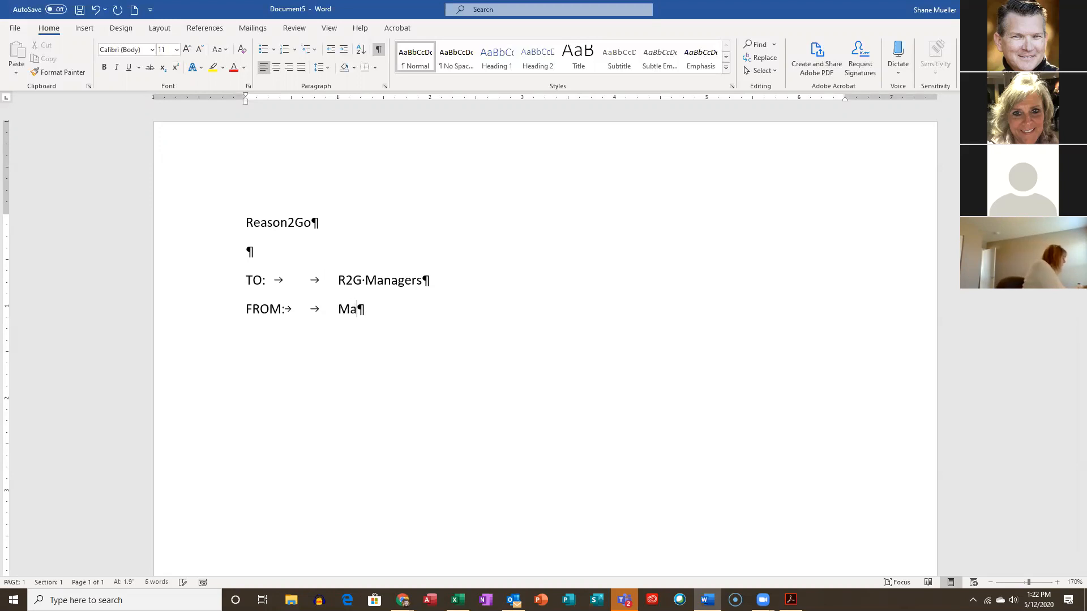
pyautogui.write('ry ')
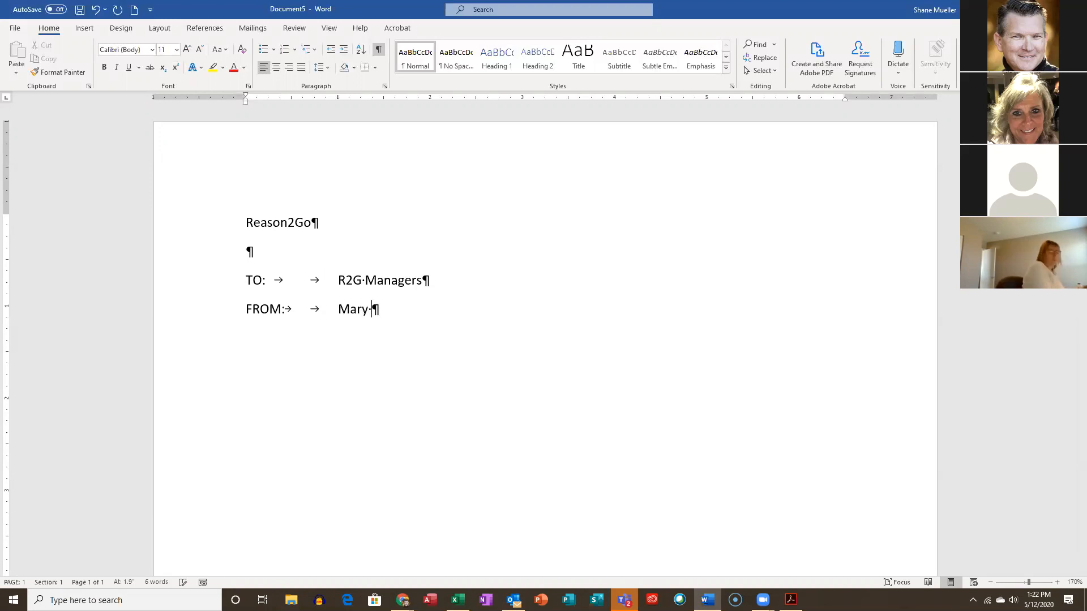
pyautogui.write('Watson')
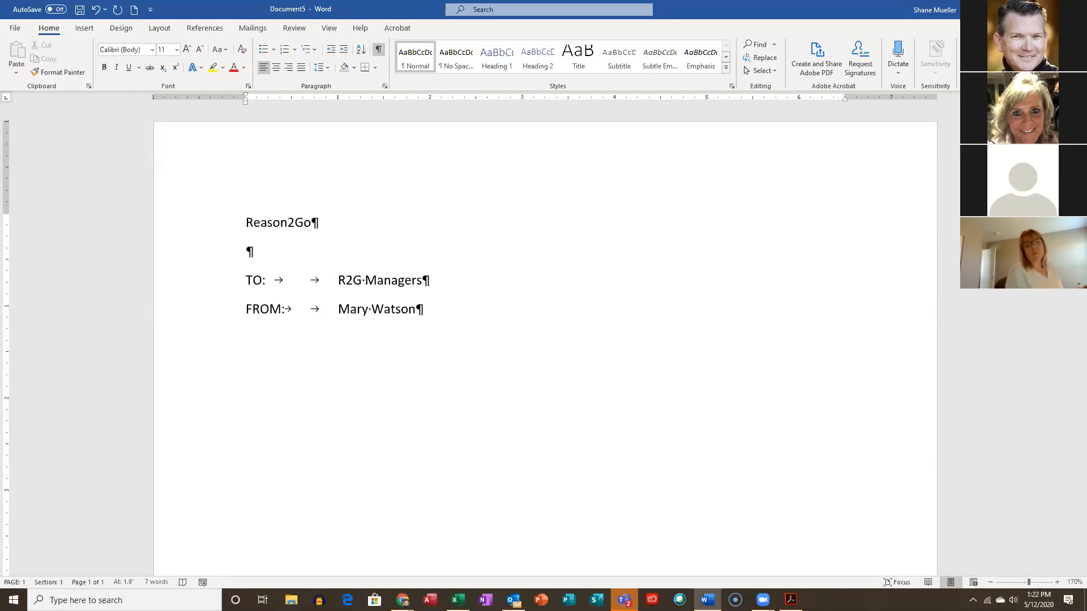
pyautogui.press('Return')
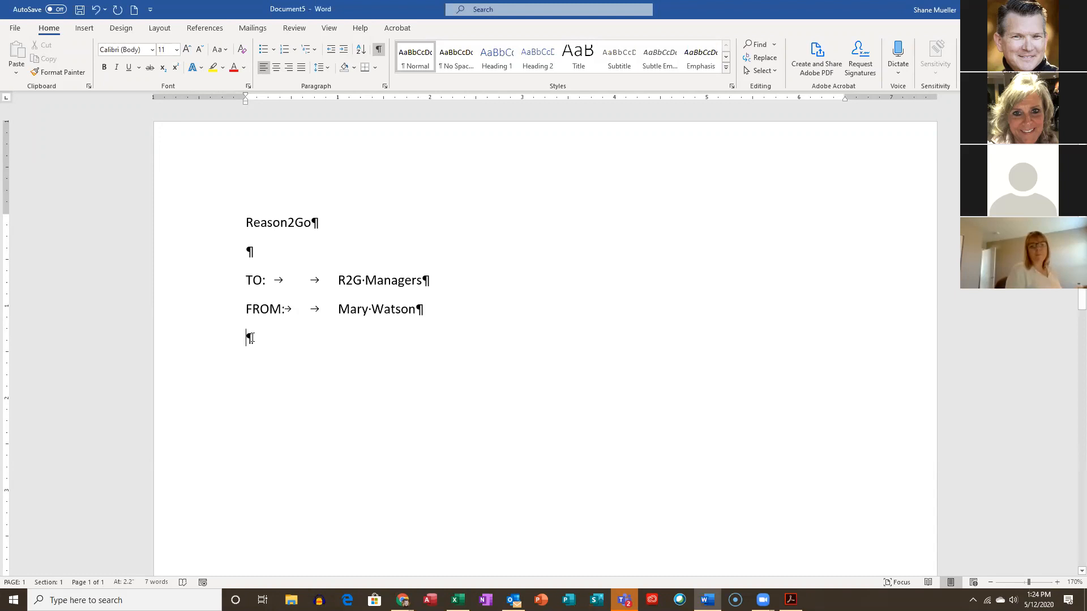
# Add a tab-aligned DATE: line reading 'May 12, 2020' via AutoComplete, then start a new line.
pyautogui.write('DATE')
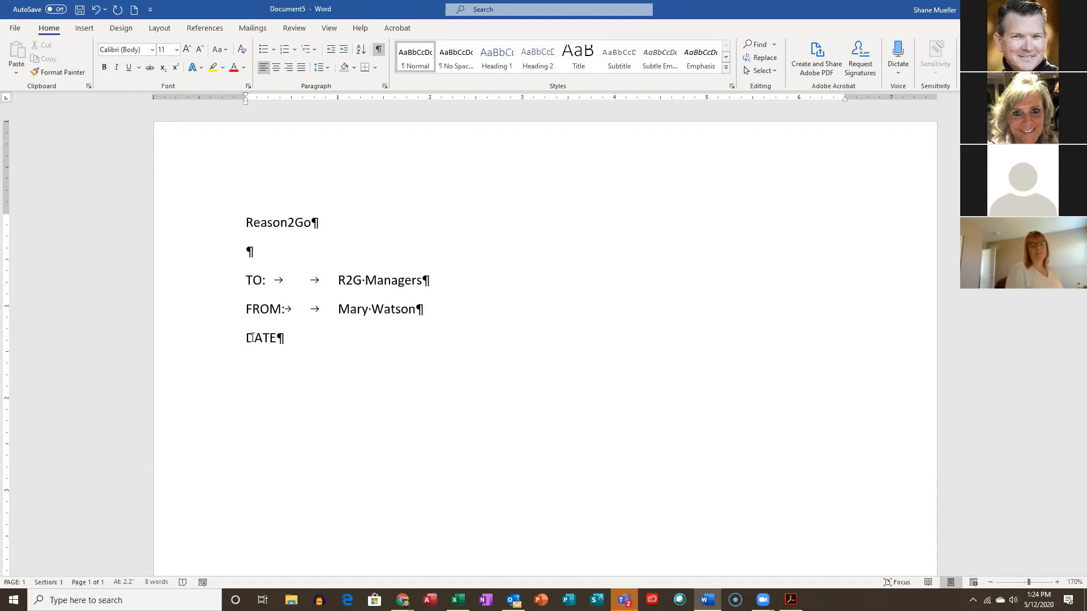
pyautogui.write(':')
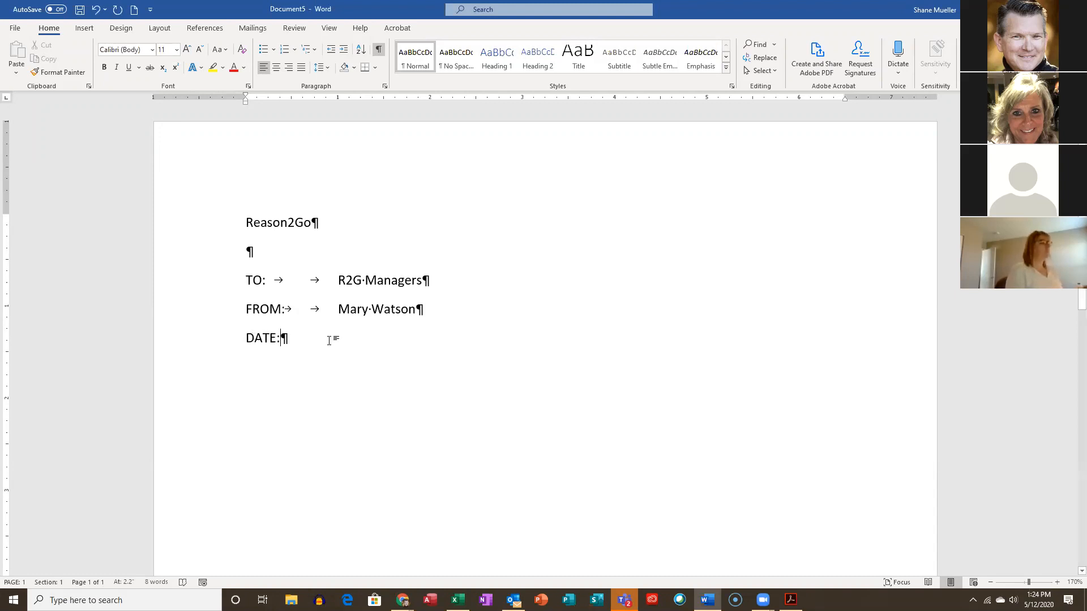
pyautogui.press('Tab')
pyautogui.press('Tab')
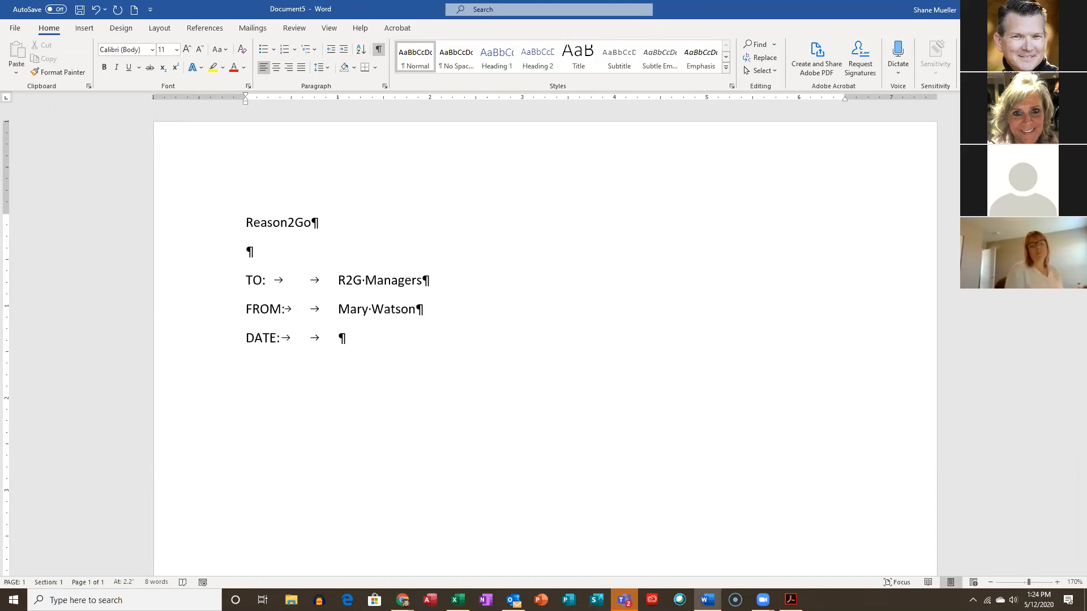
pyautogui.write('M')
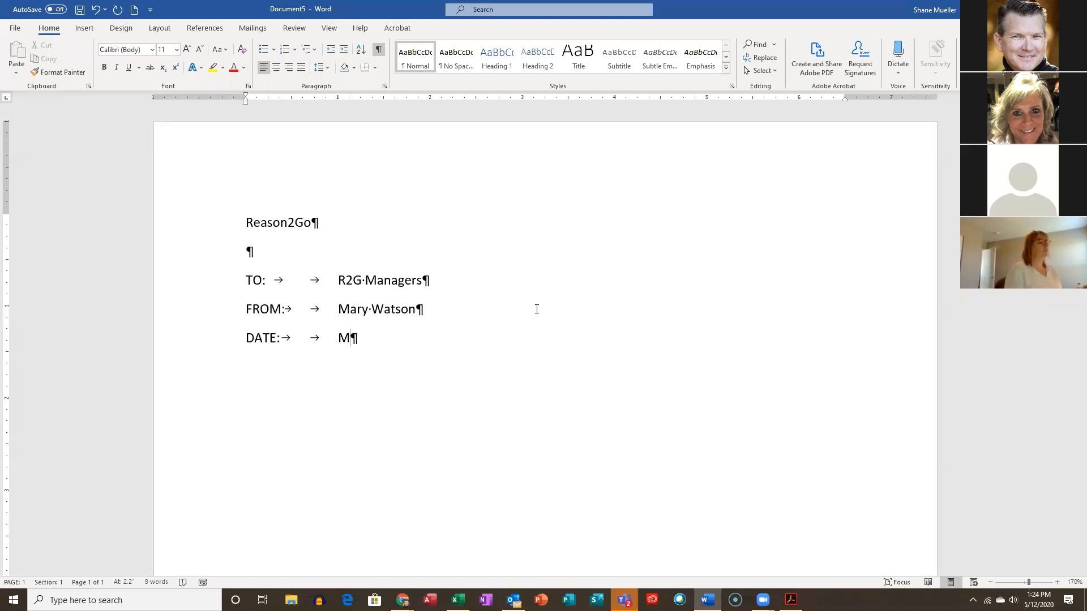
pyautogui.write('ay')
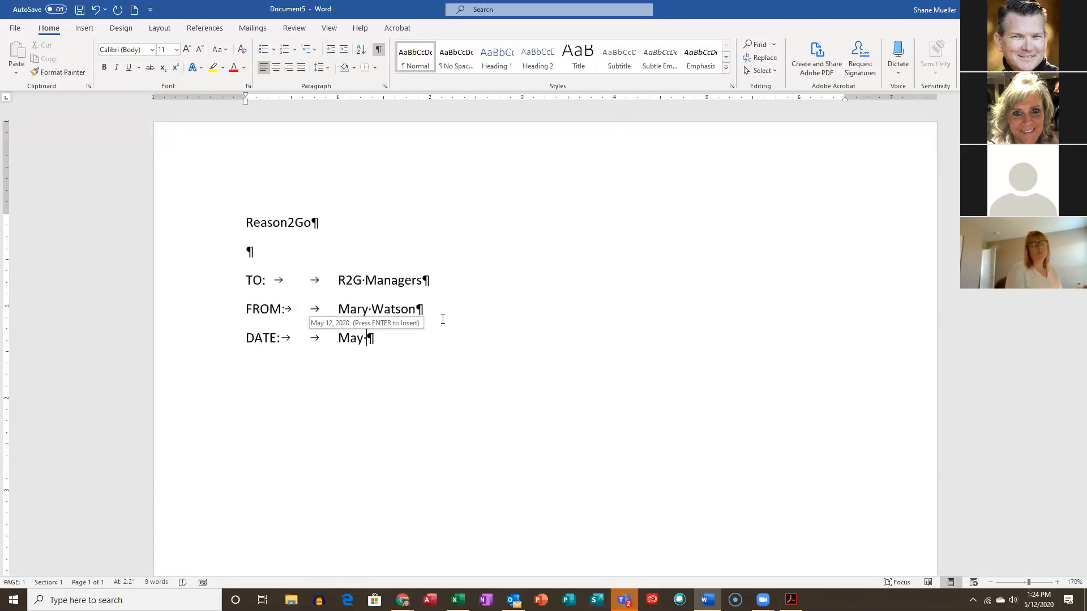
pyautogui.press('Return')
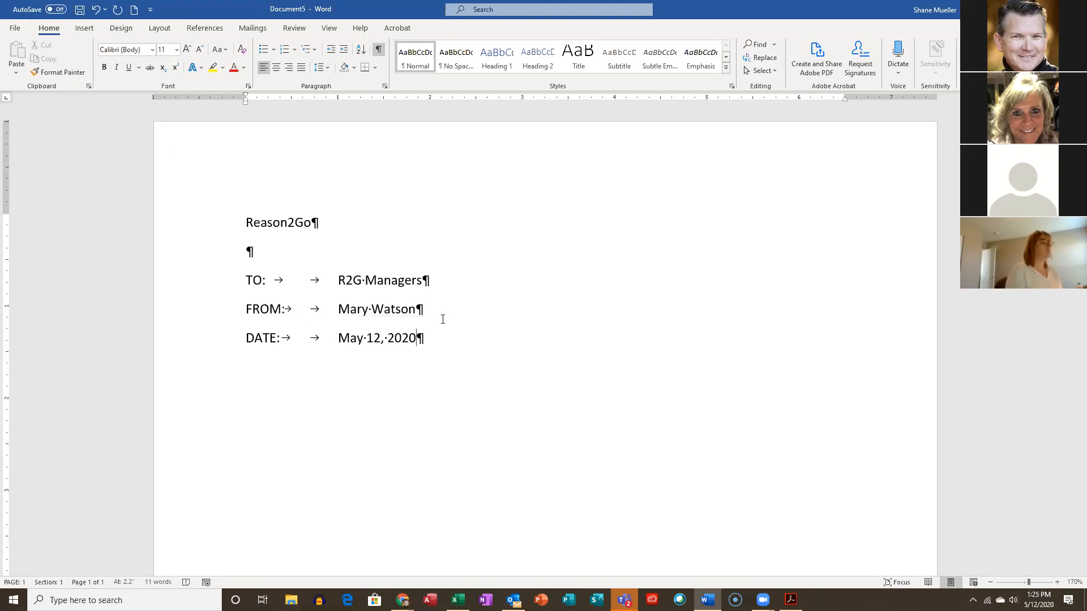
pyautogui.press('Return')
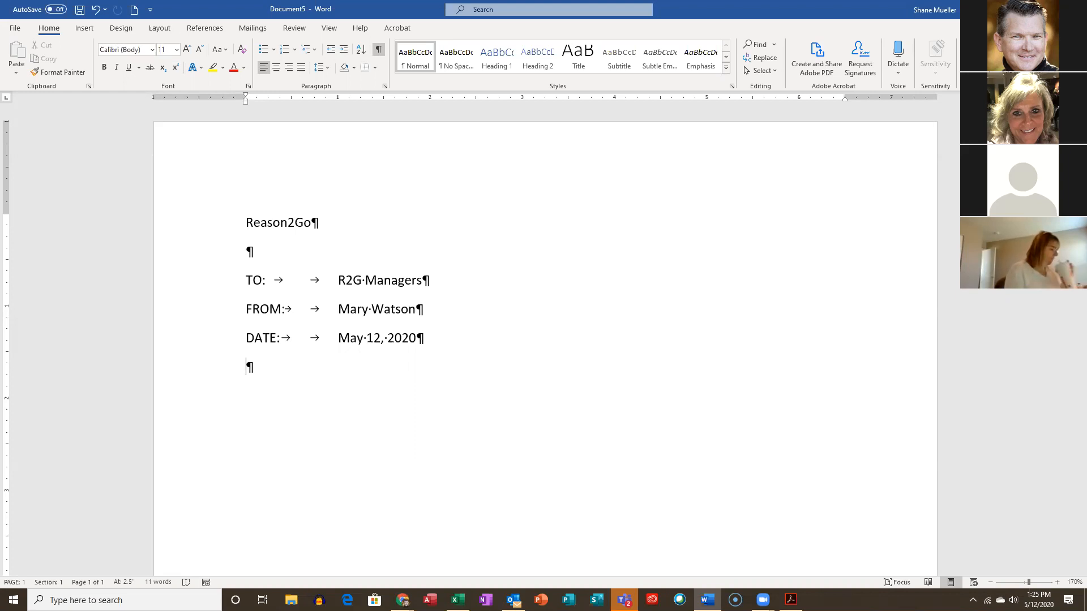
pyautogui.write('RE:')
pyautogui.press('Tab')
pyautogui.press('Tab')
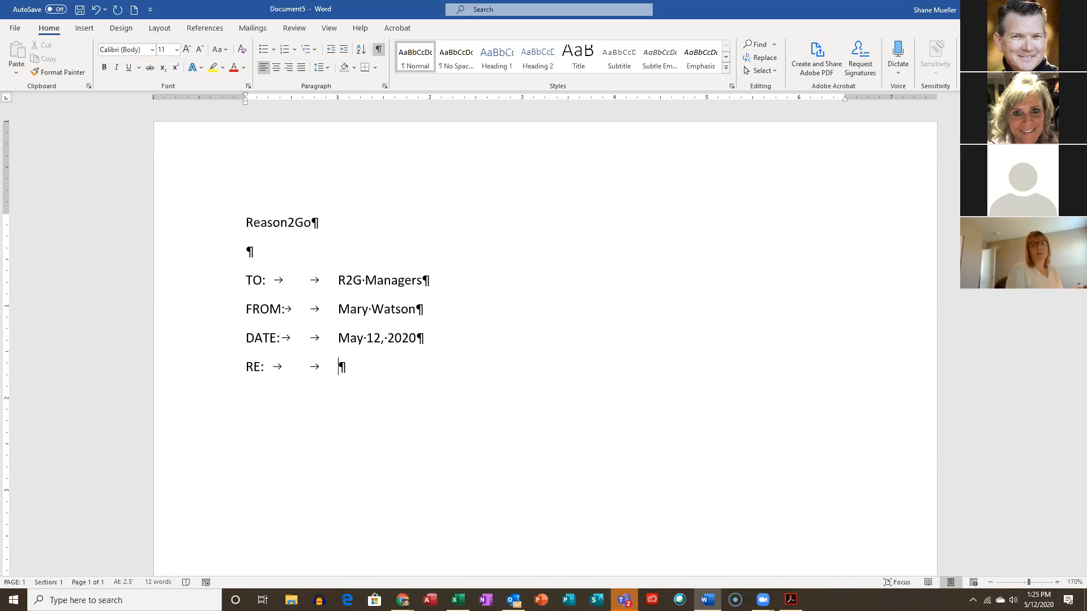
pyautogui.write('Mar')
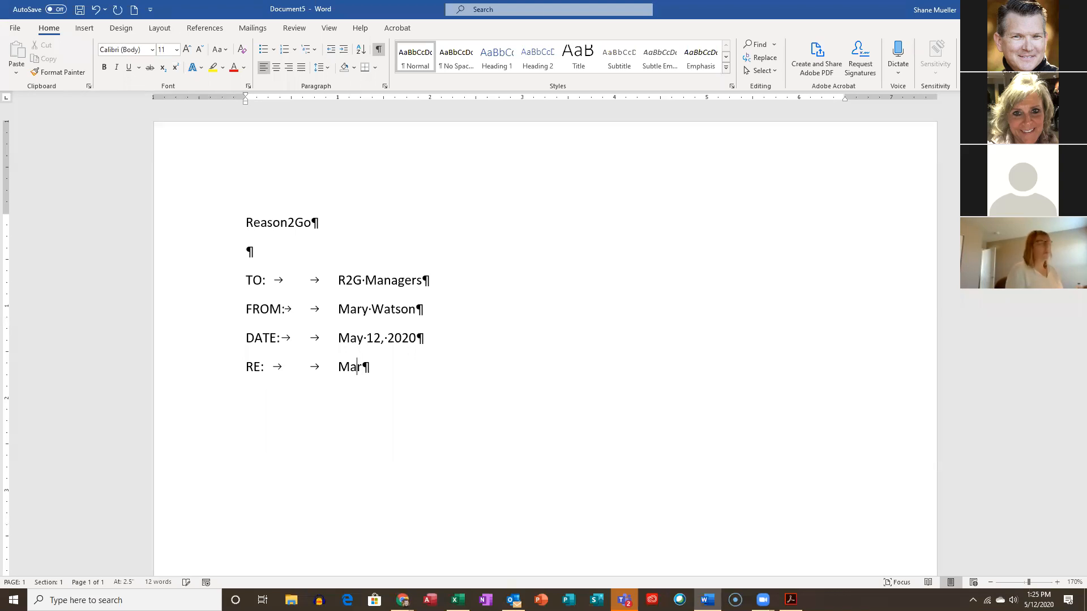
pyautogui.write('keting Meeting')
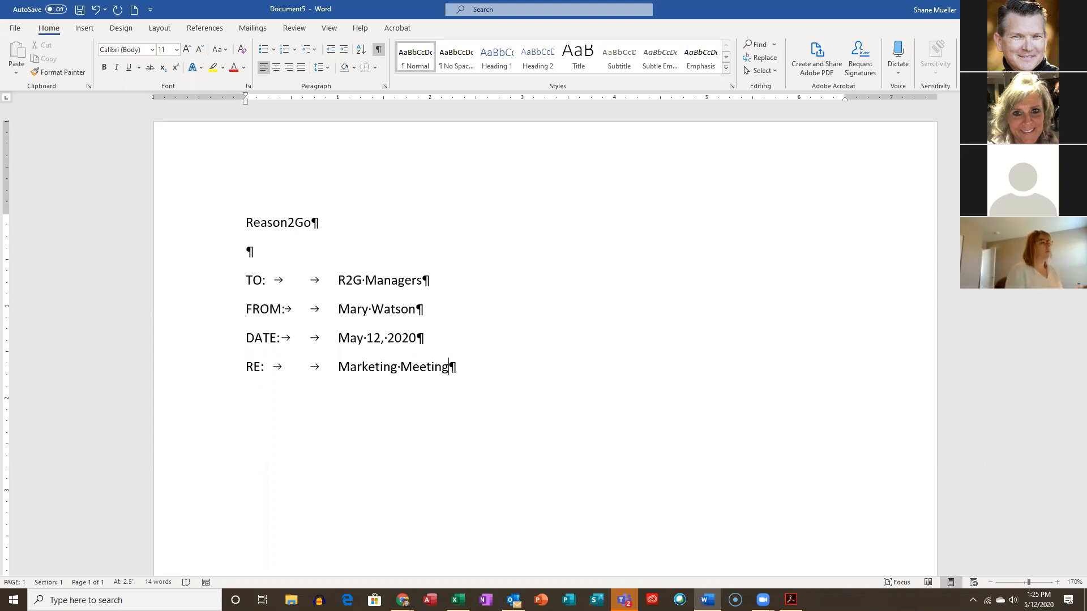
pyautogui.press('Return')
pyautogui.press('Return')
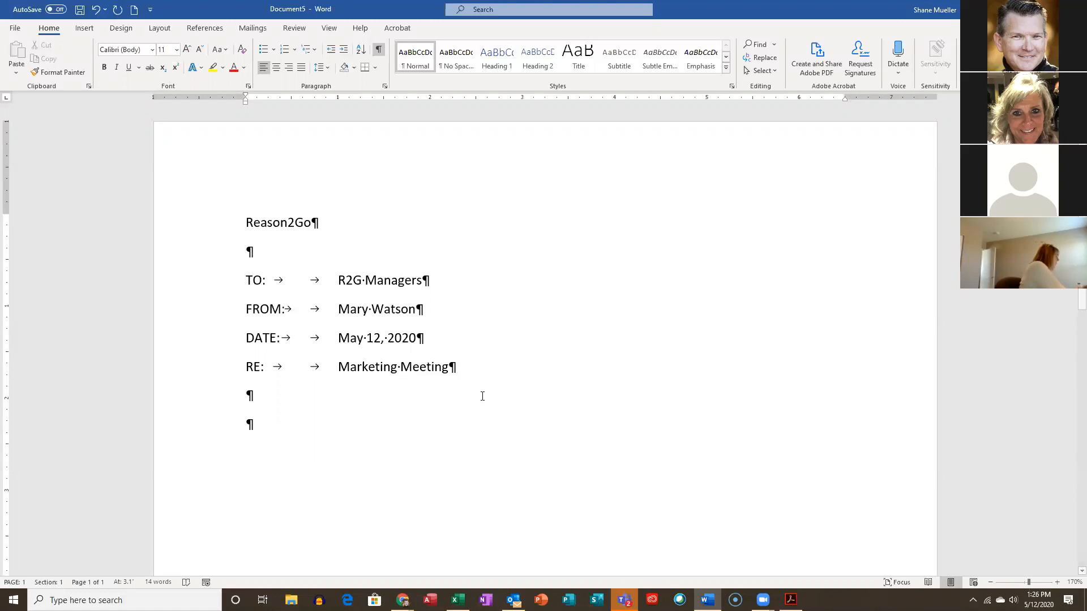
# Type the opening body text 'The next marketing staff meeting will be held on the 17th'.
pyautogui.write('The next ')
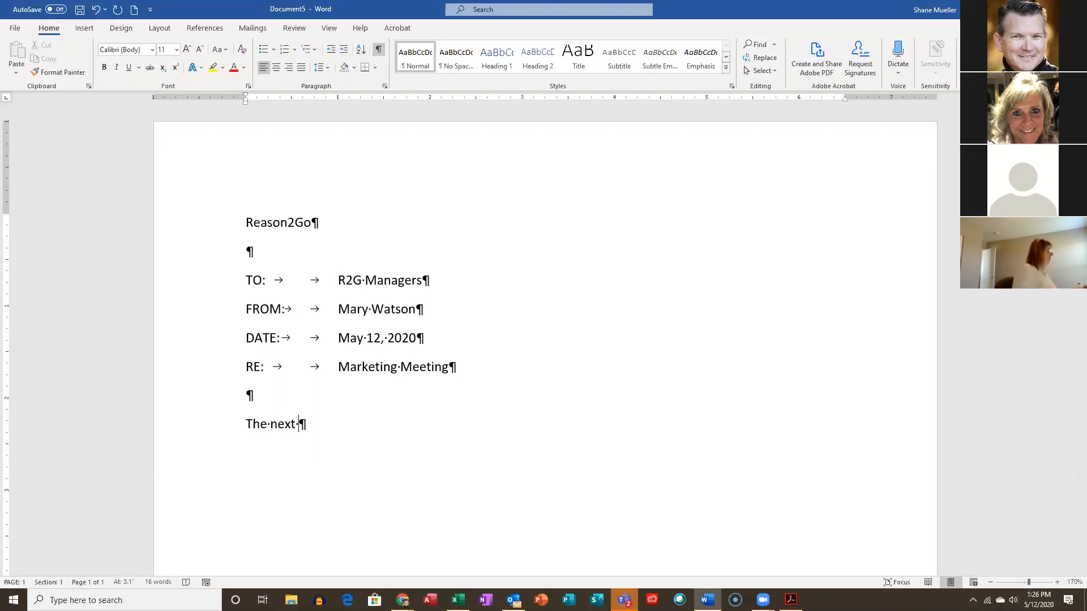
pyautogui.write('marketi')
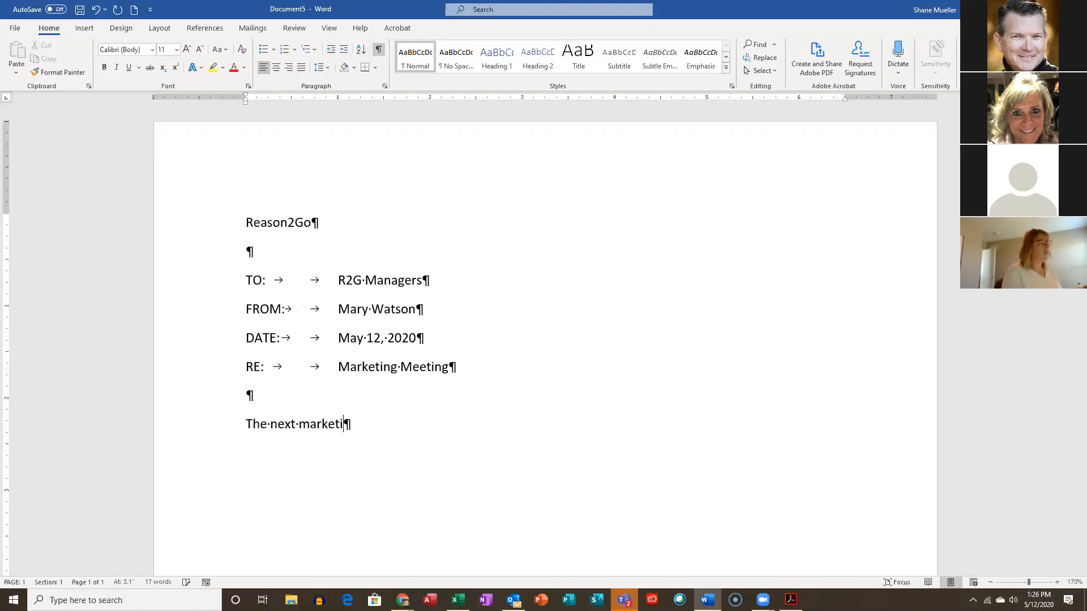
pyautogui.write('ng staf')
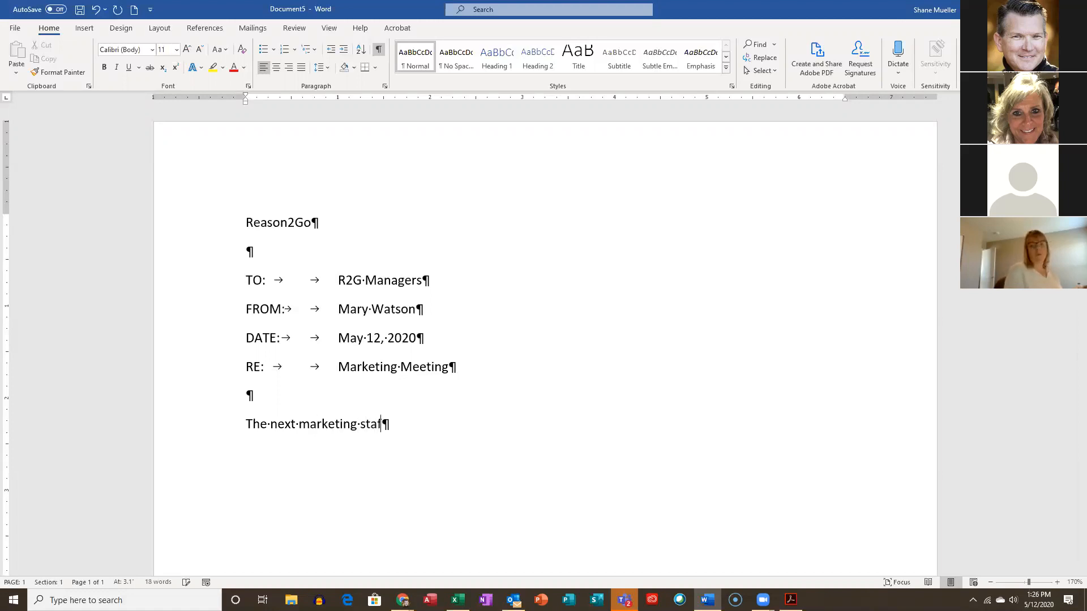
pyautogui.write('f meeting ')
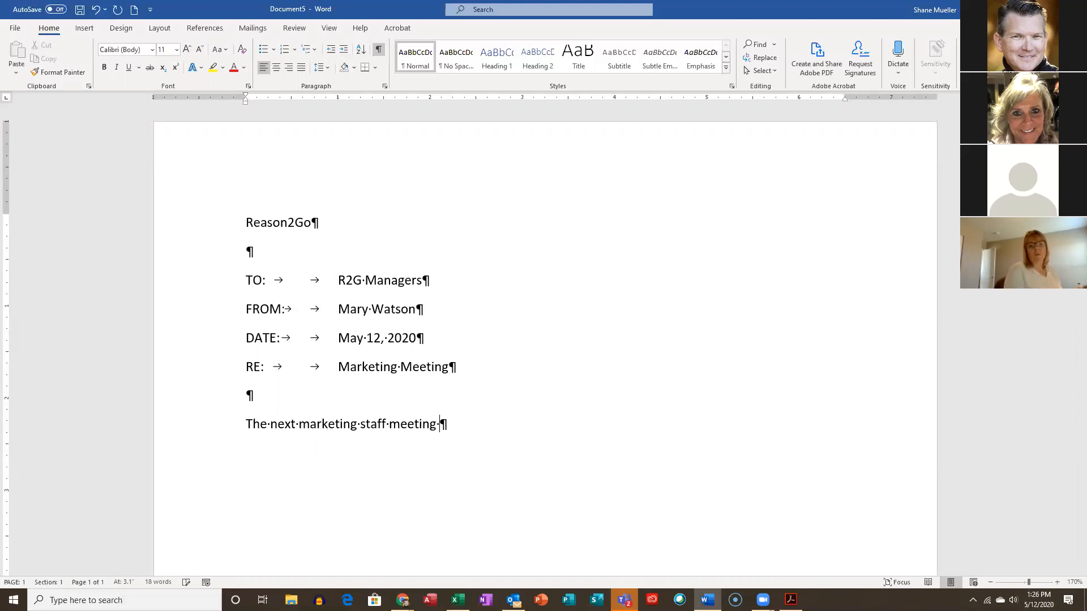
pyautogui.write('will be held on the')
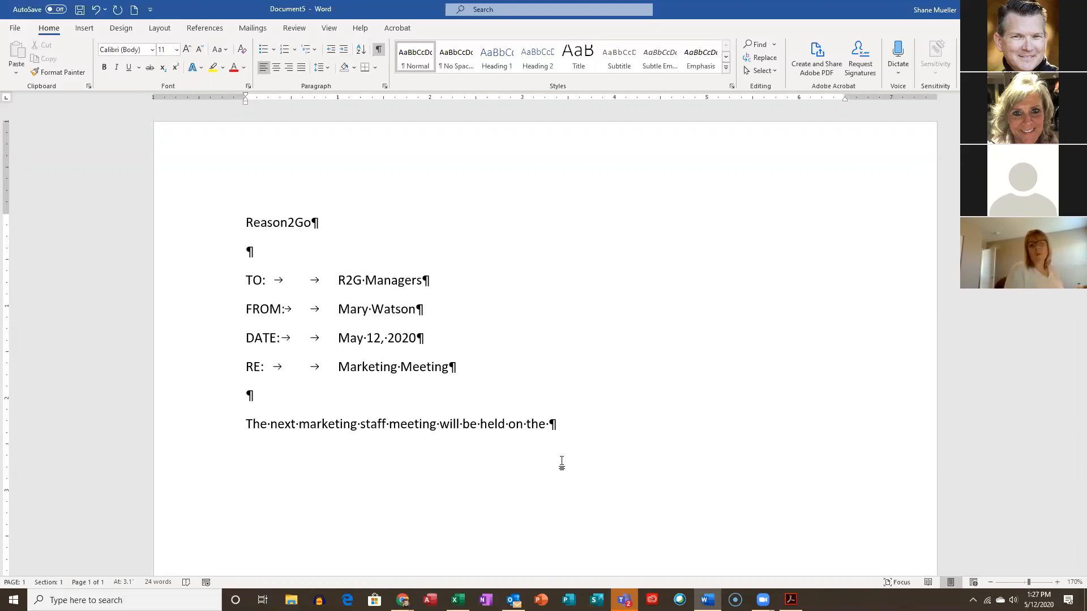
pyautogui.write('17th')
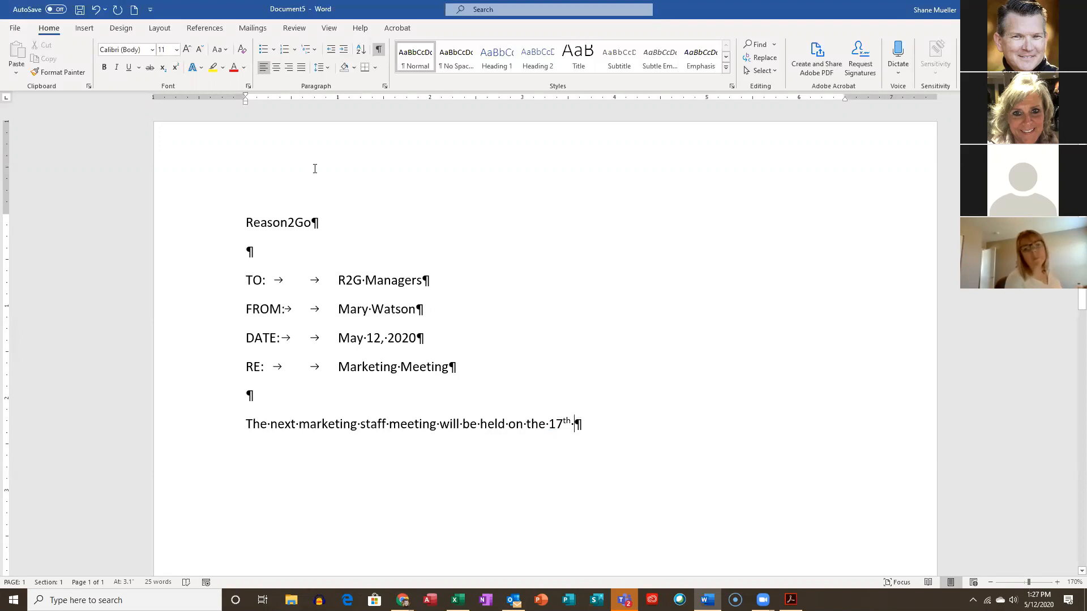
pyautogui.click(97, 12)
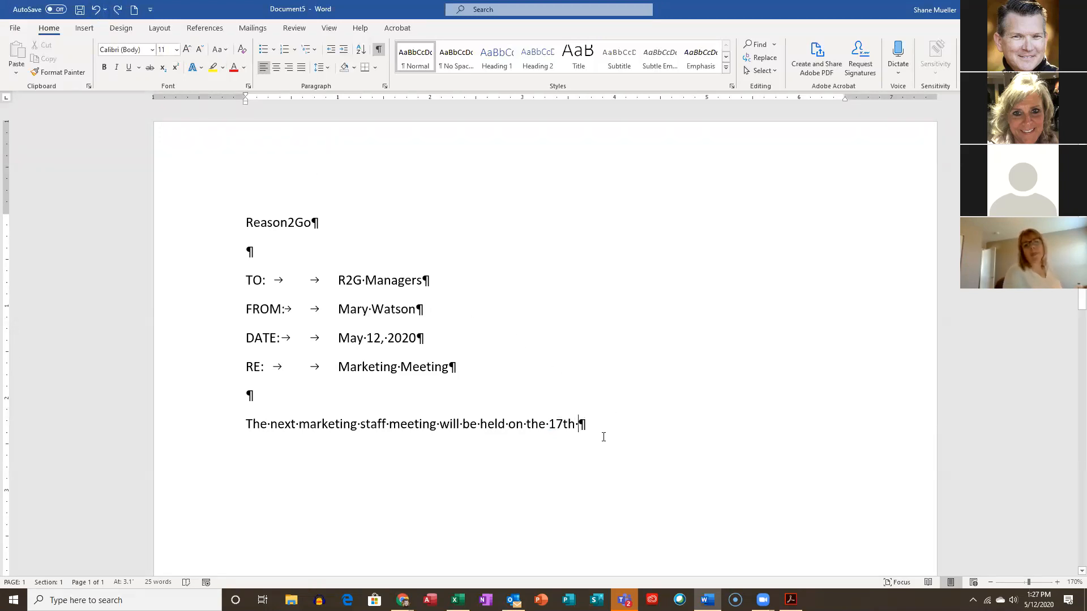
pyautogui.click(96, 10)
pyautogui.click(116, 10)
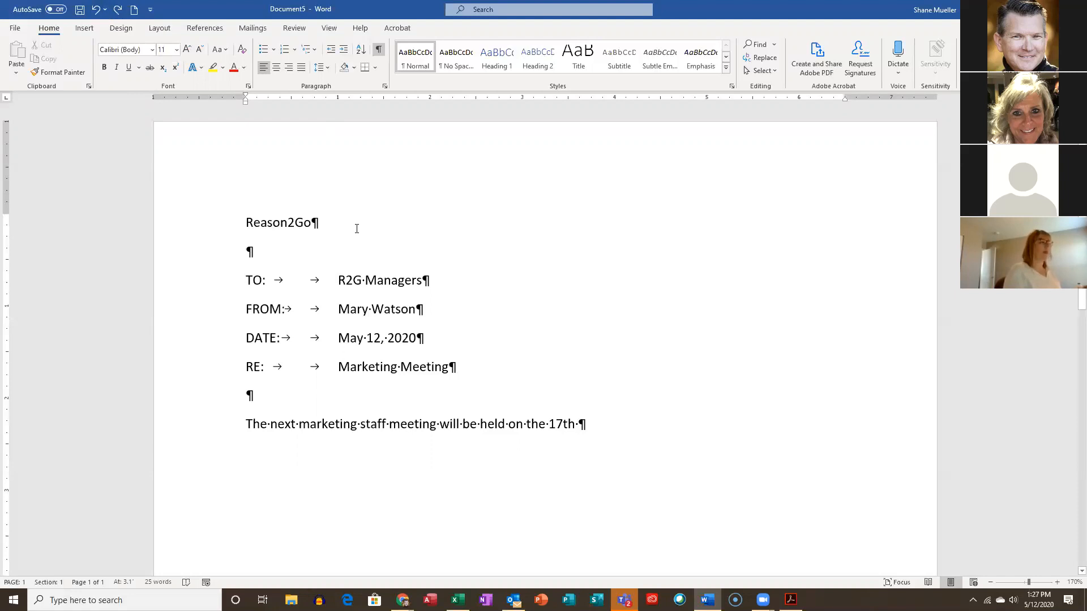
pyautogui.press('BackSpace')
# Continue the sentence with 'of May at 2 p.m. in the conference room on the ground floor.'.
pyautogui.write('of May')
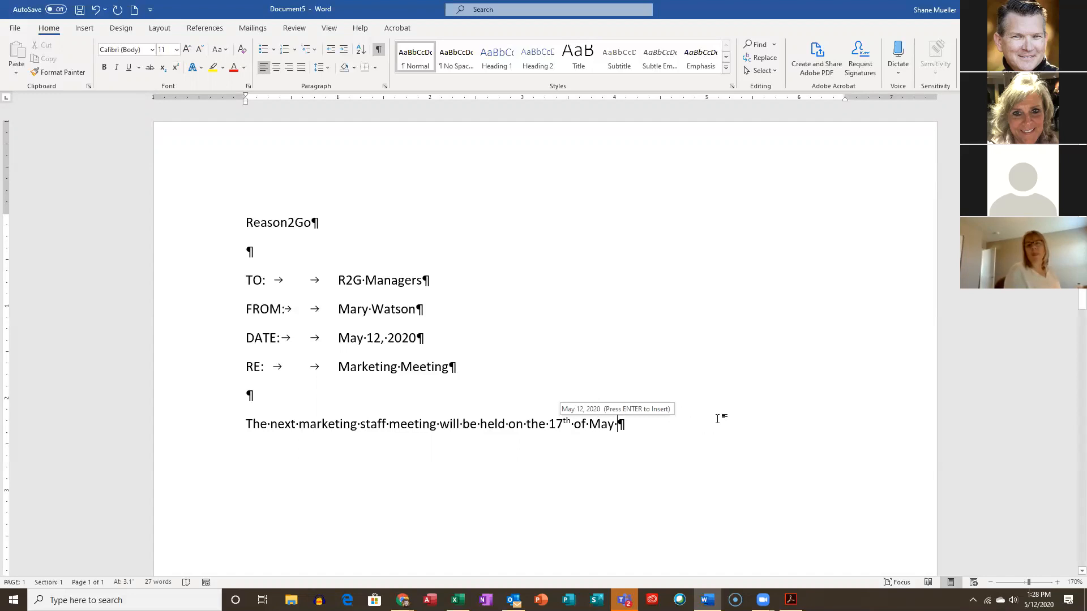
pyautogui.write('at ')
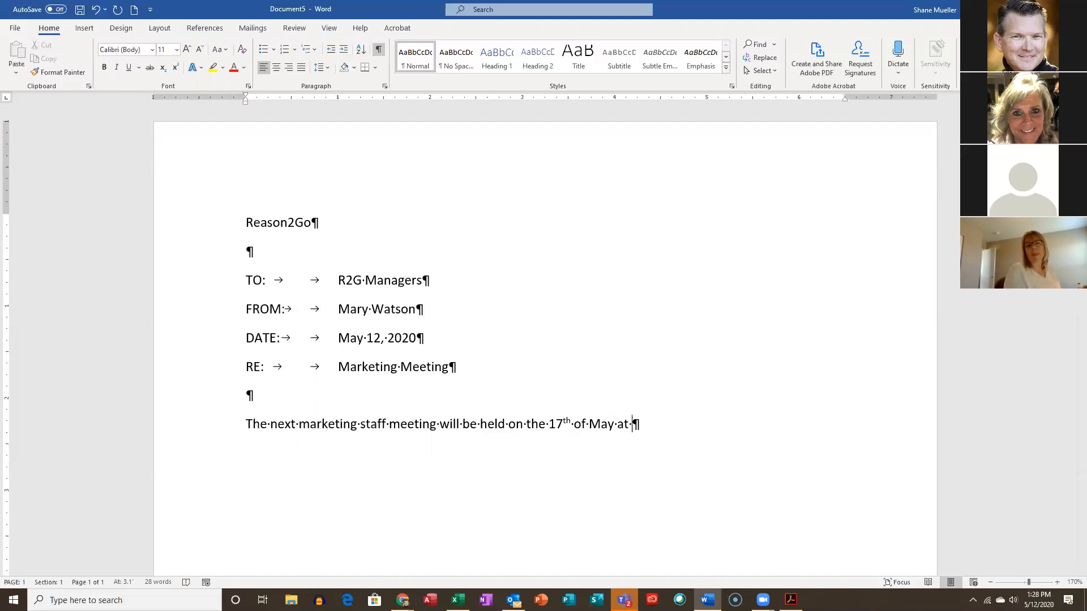
pyautogui.write('2 p.m.')
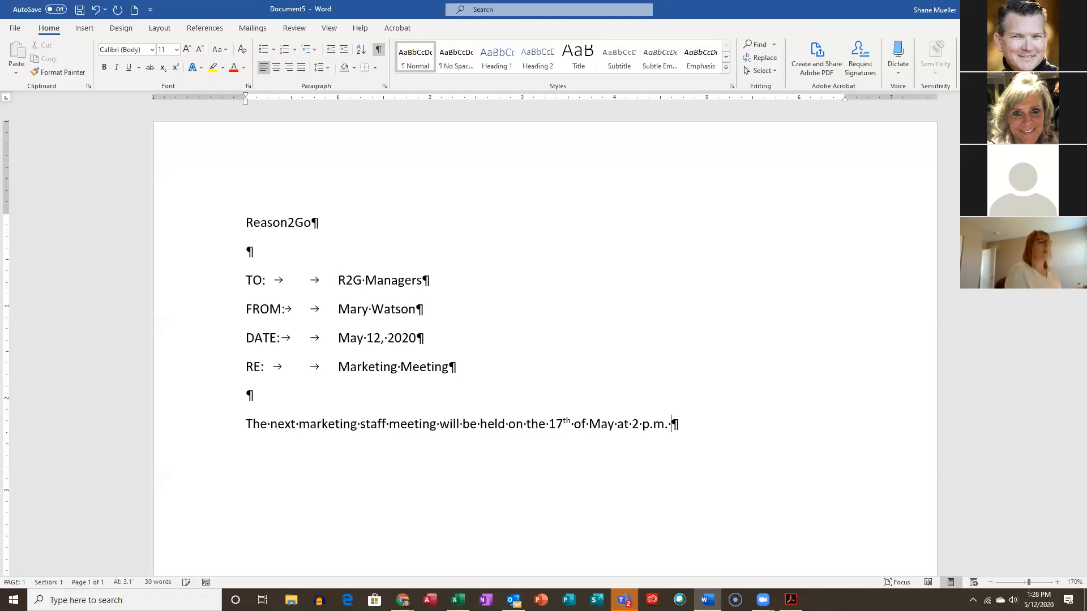
pyautogui.write(' in')
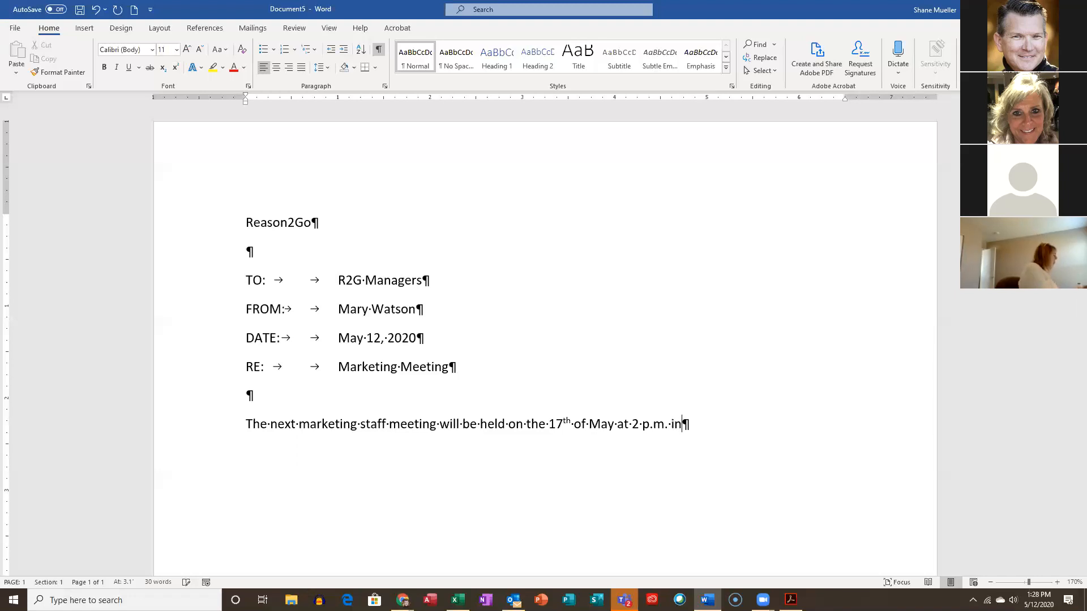
pyautogui.write(' the confere')
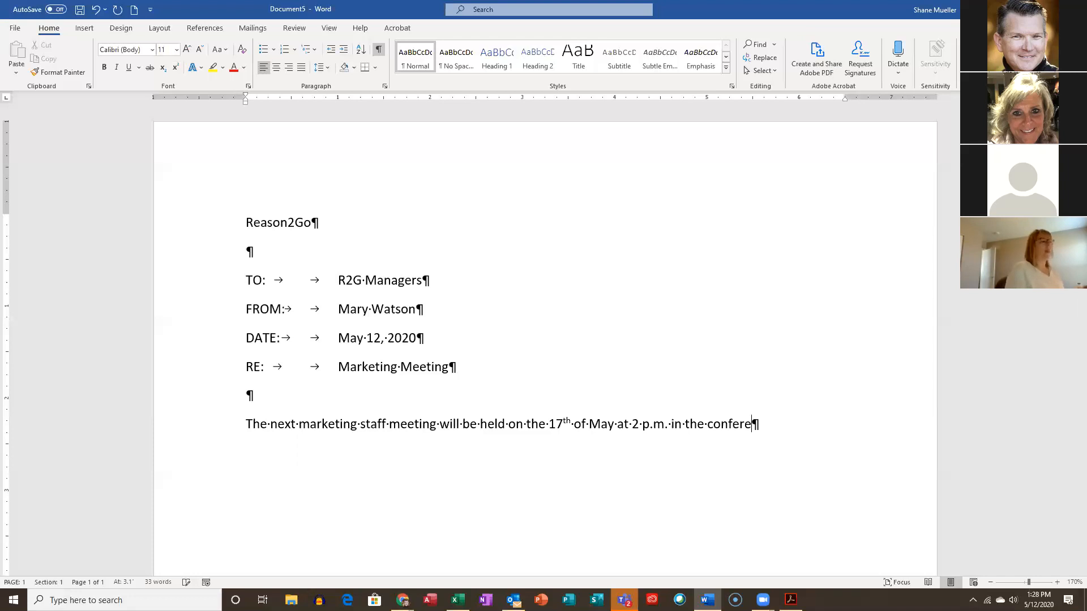
pyautogui.write('nce room on the')
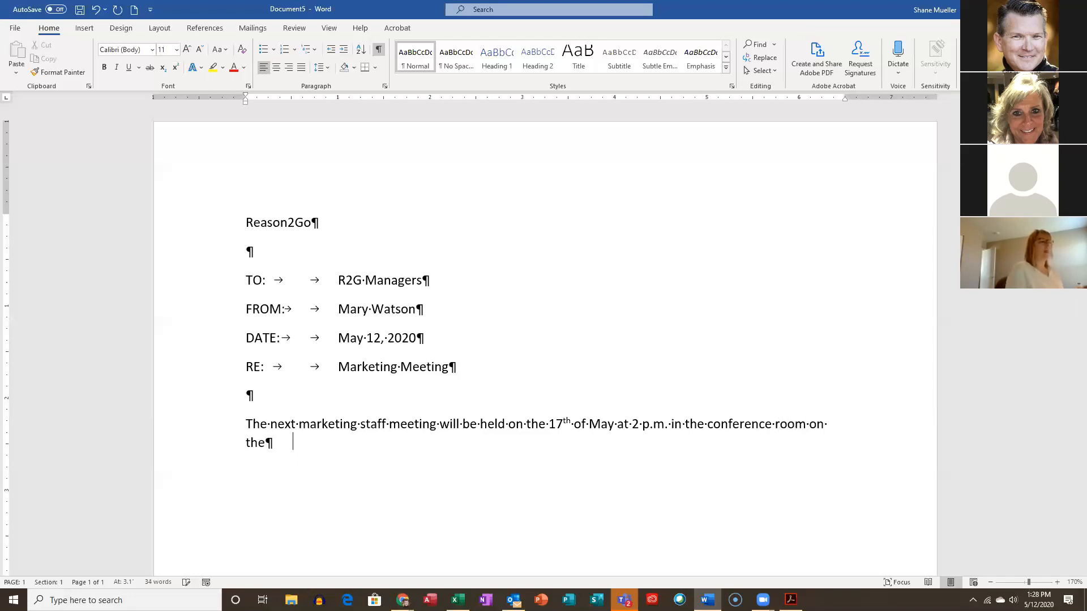
pyautogui.write(' ground ')
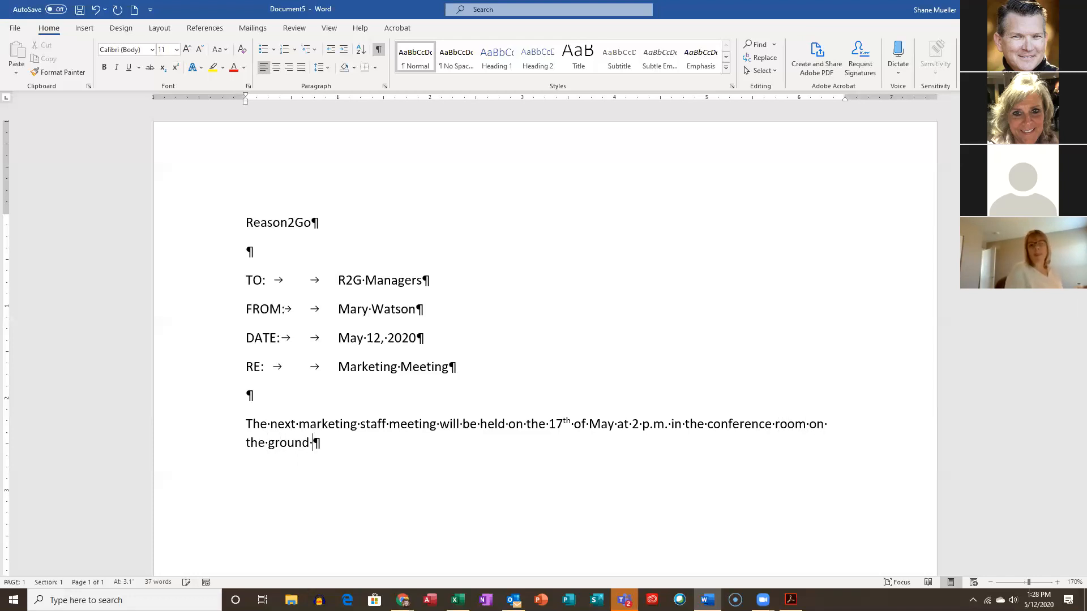
pyautogui.write('floor.')
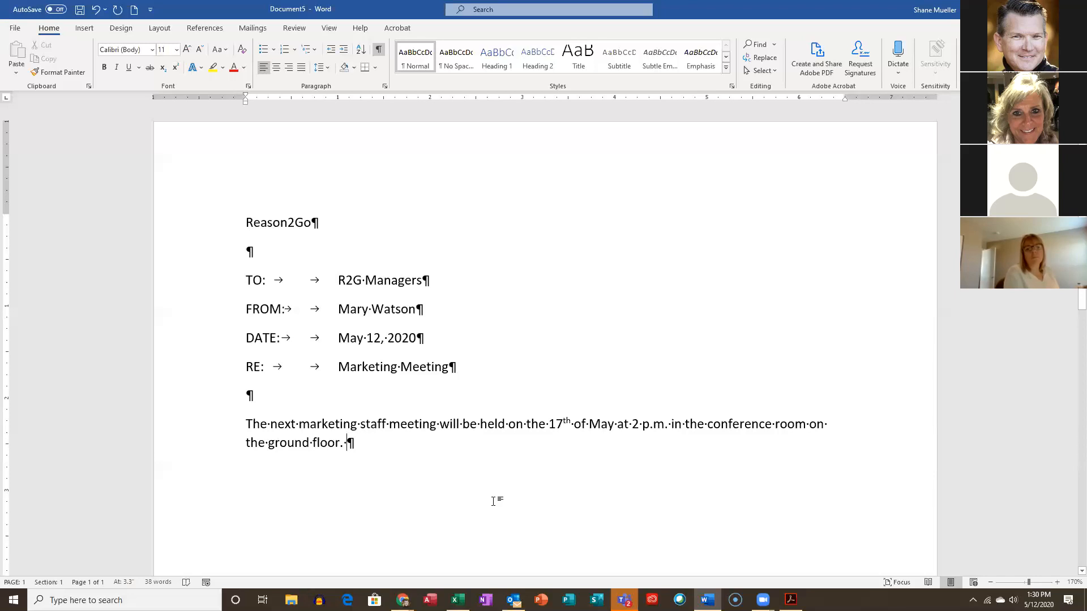
# Type 'Heading the agenda will be the launch of our new Sea Turtle Conservation Project'.
pyautogui.write('Heading th')
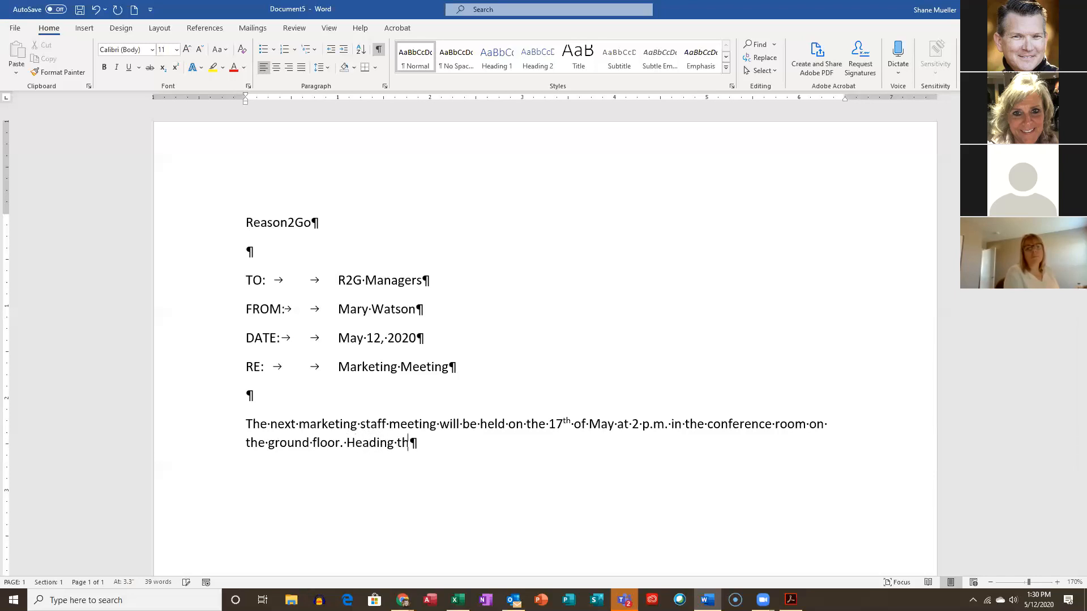
pyautogui.write('e agenda')
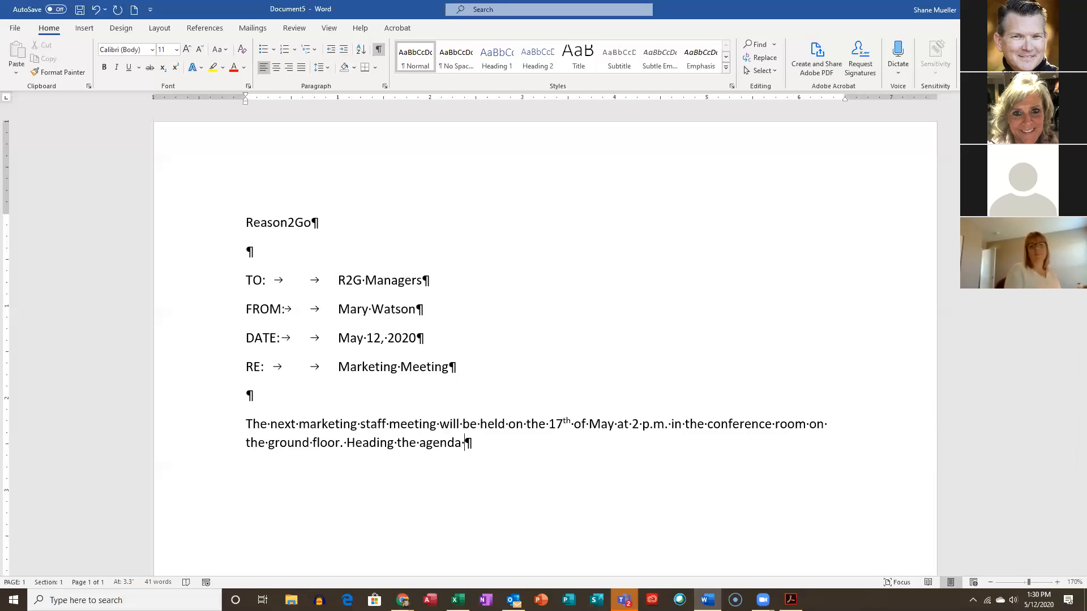
pyautogui.write('will be the launch of')
pyautogui.hotkey('alt', 'o')
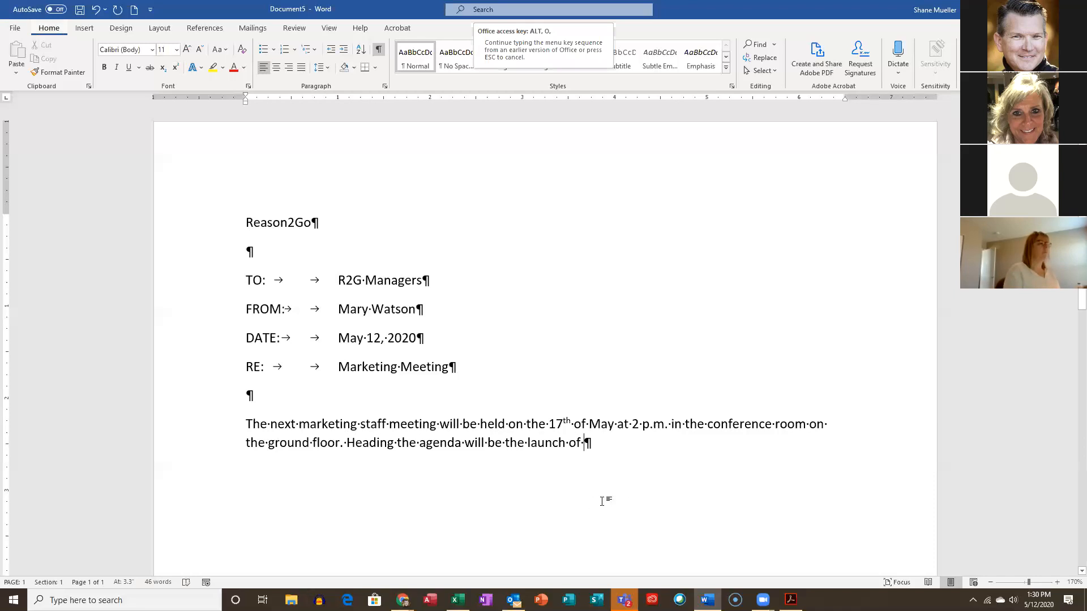
pyautogui.click(586, 431)
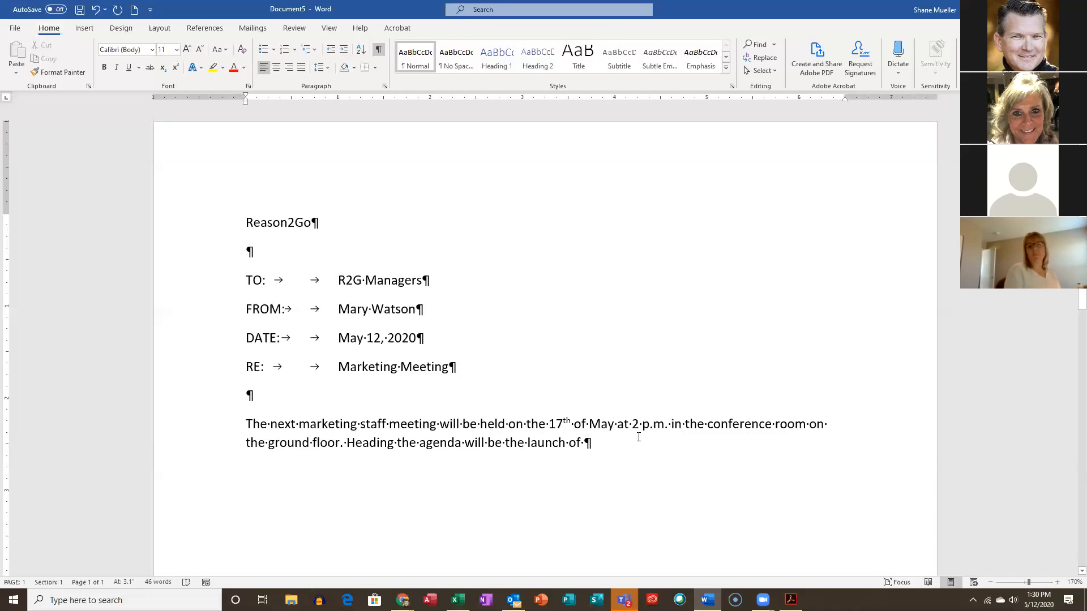
pyautogui.write('our new Sea Turtle Conservation Project')
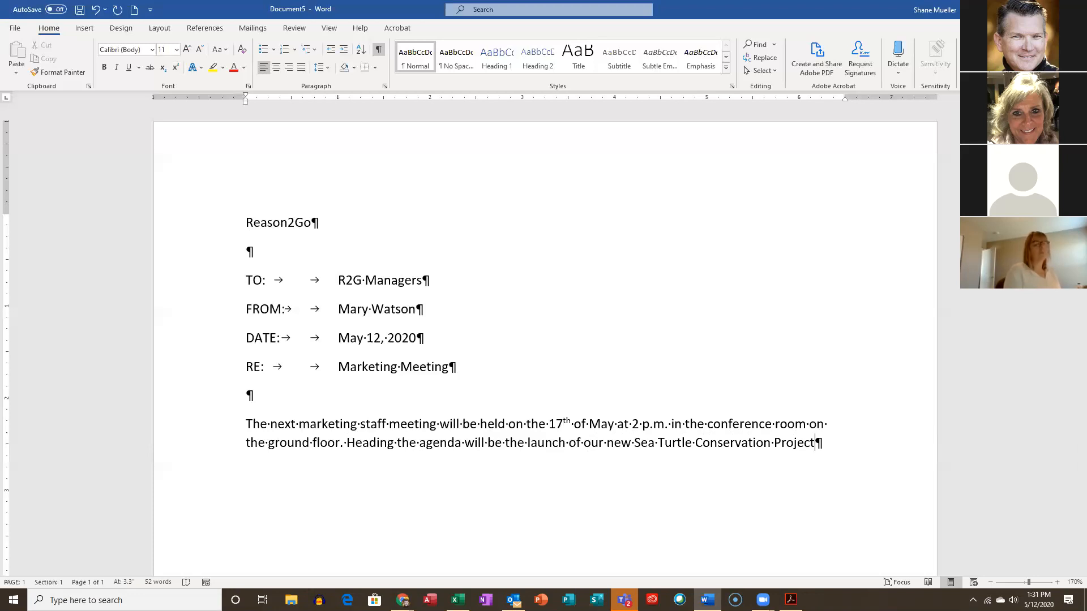
# Add ', a rewarding opportunity to supervise hatcheries, count and release baby turtles, and patrol the nighttime shores of Costa Rica.'.
pyautogui.write(', ')
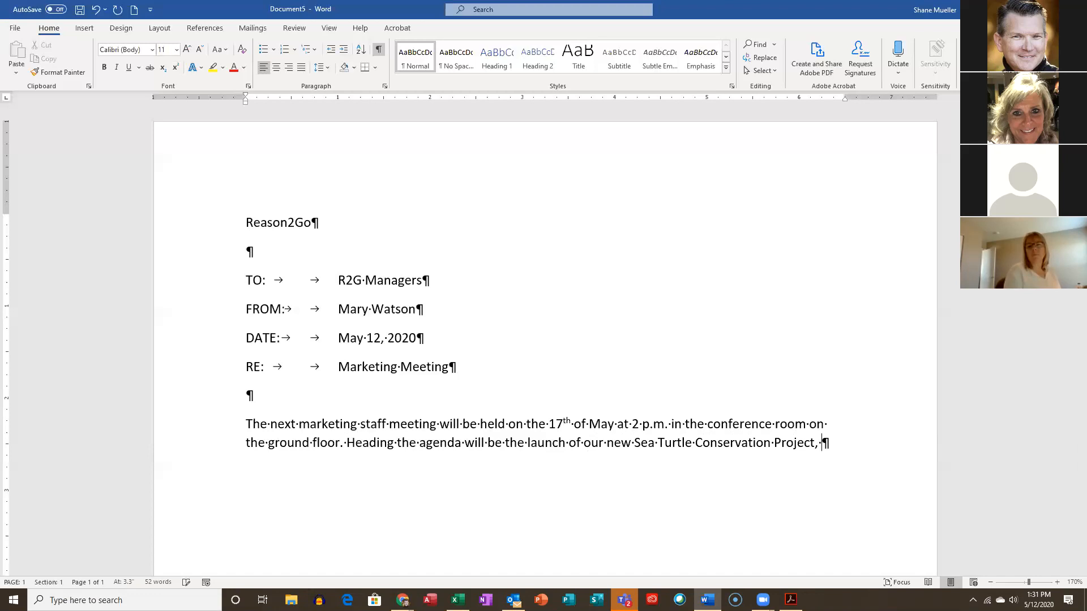
pyautogui.write('a reward')
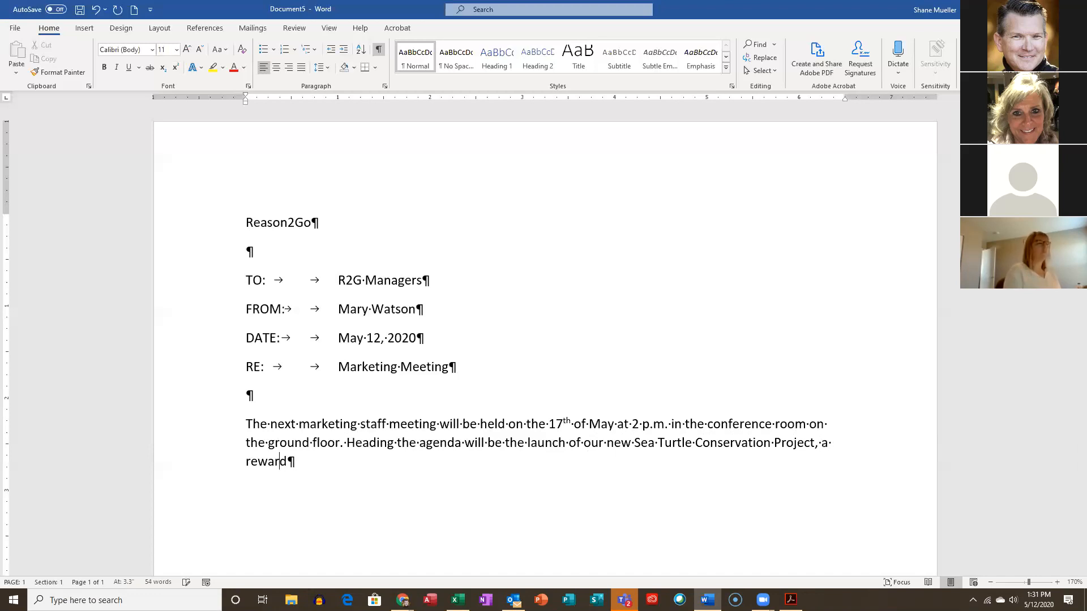
pyautogui.write('ing is')
pyautogui.press('BackSpace')
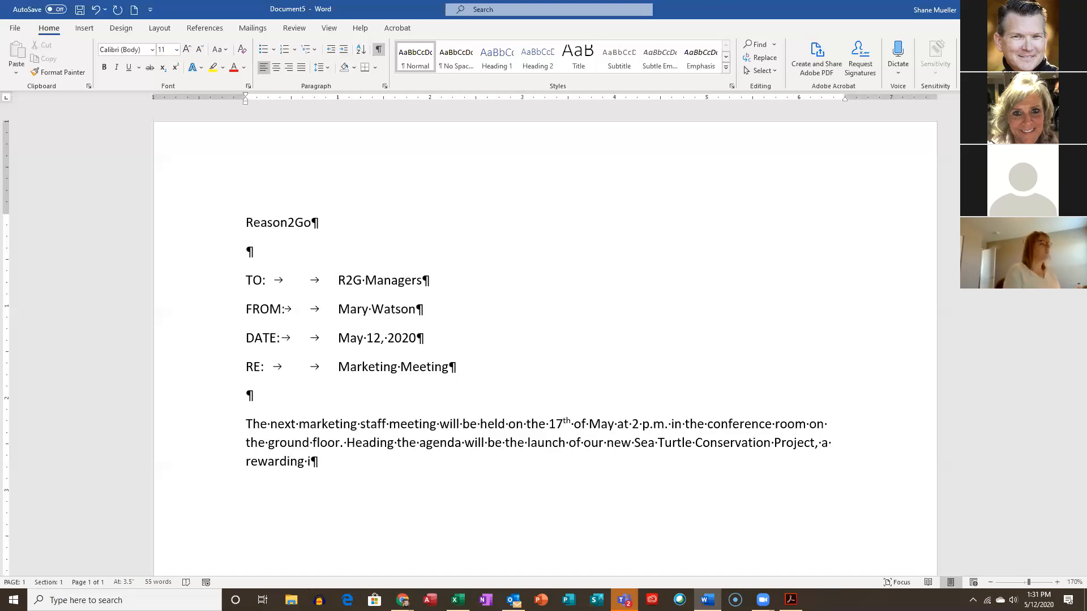
pyautogui.press('BackSpace')
pyautogui.write('opportunity to')
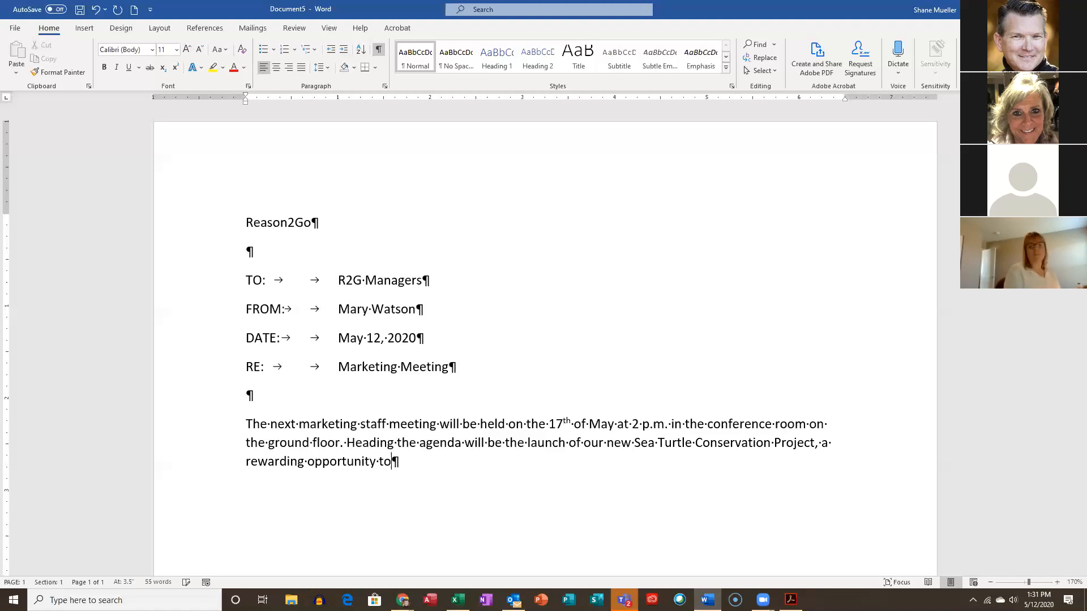
pyautogui.write(' supervi')
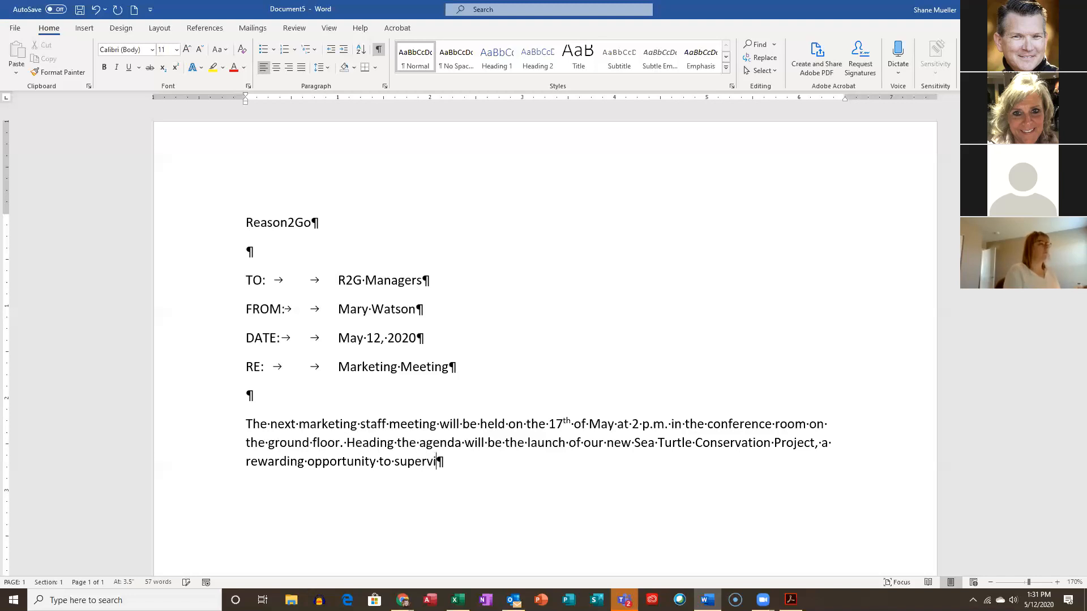
pyautogui.write('se hatcher')
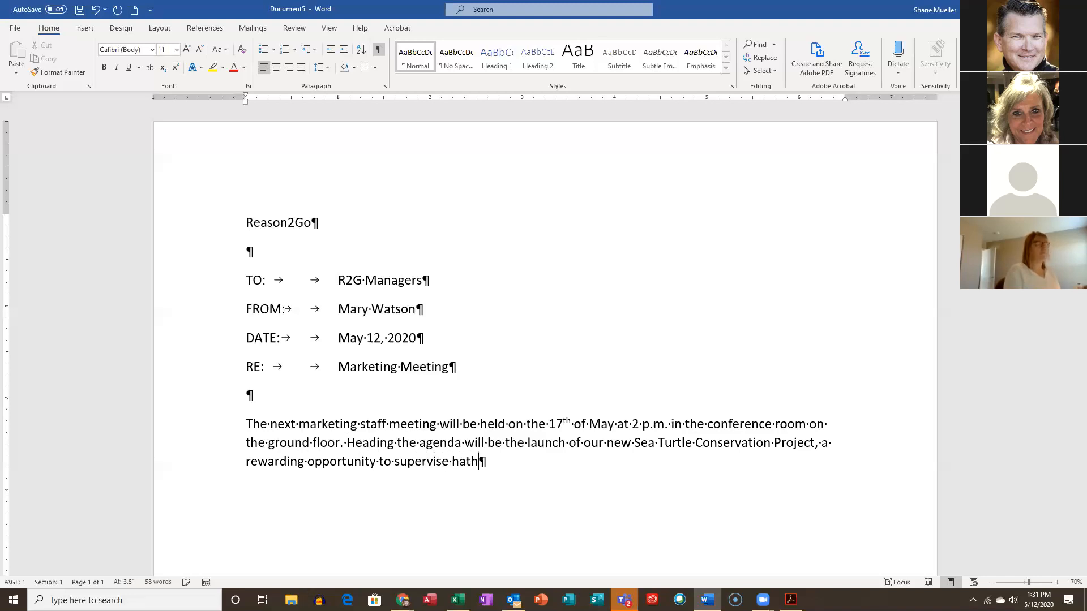
pyautogui.write('ioes')
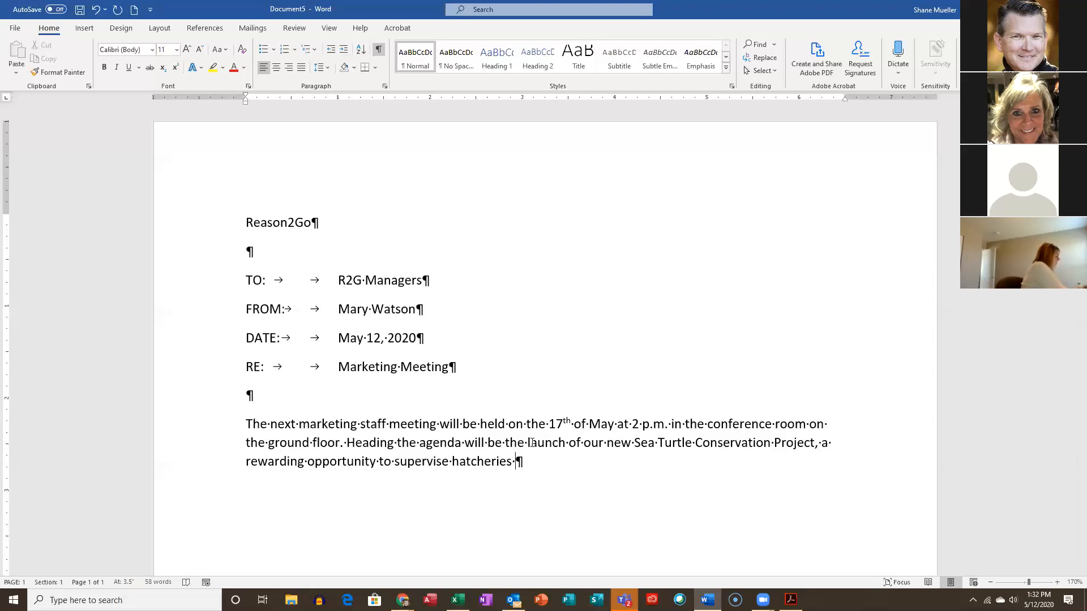
pyautogui.press('BackSpace')
pyautogui.write(', count and release ')
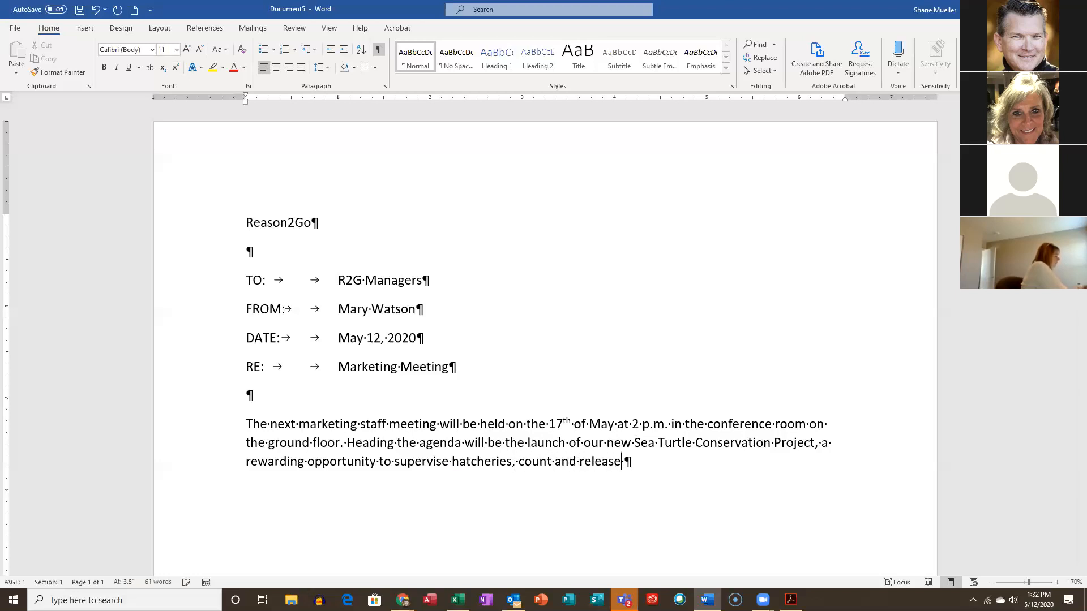
pyautogui.write('baby turtlers')
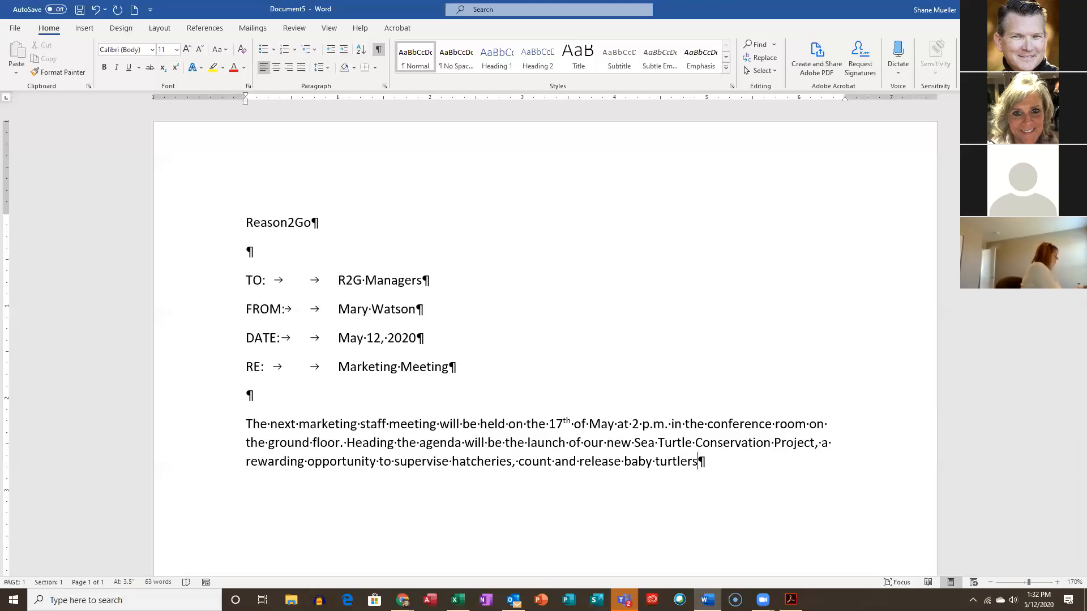
pyautogui.write(',')
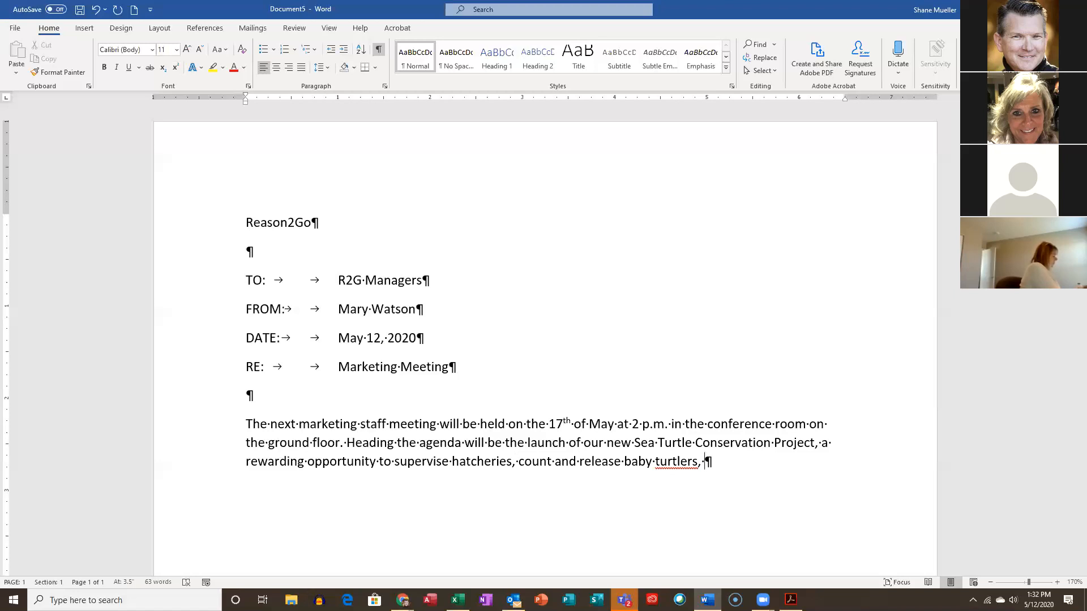
pyautogui.write('and patrol the')
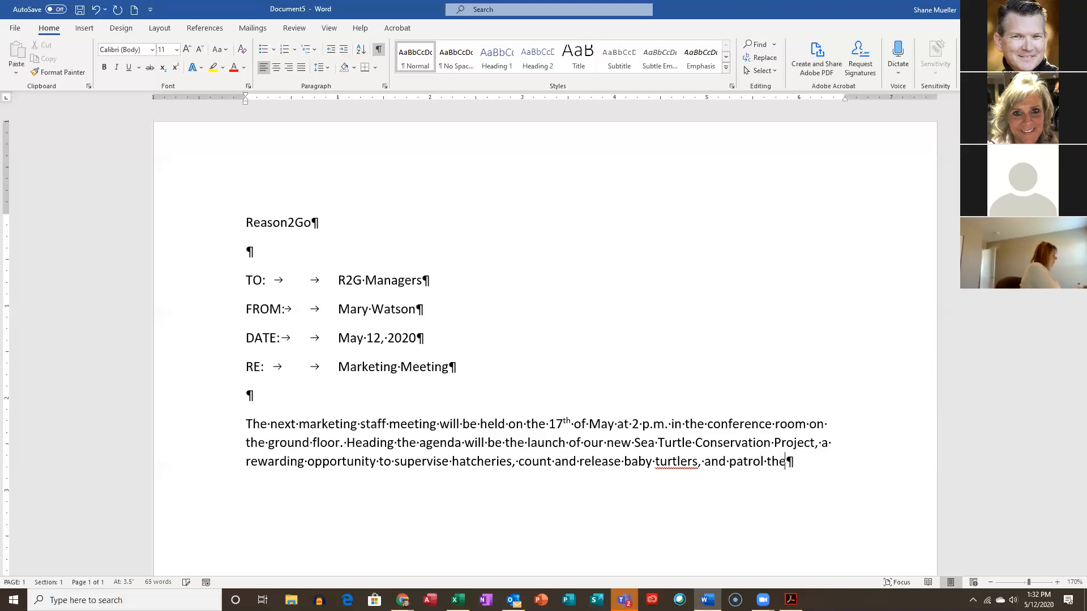
pyautogui.write(' nighttime shores ')
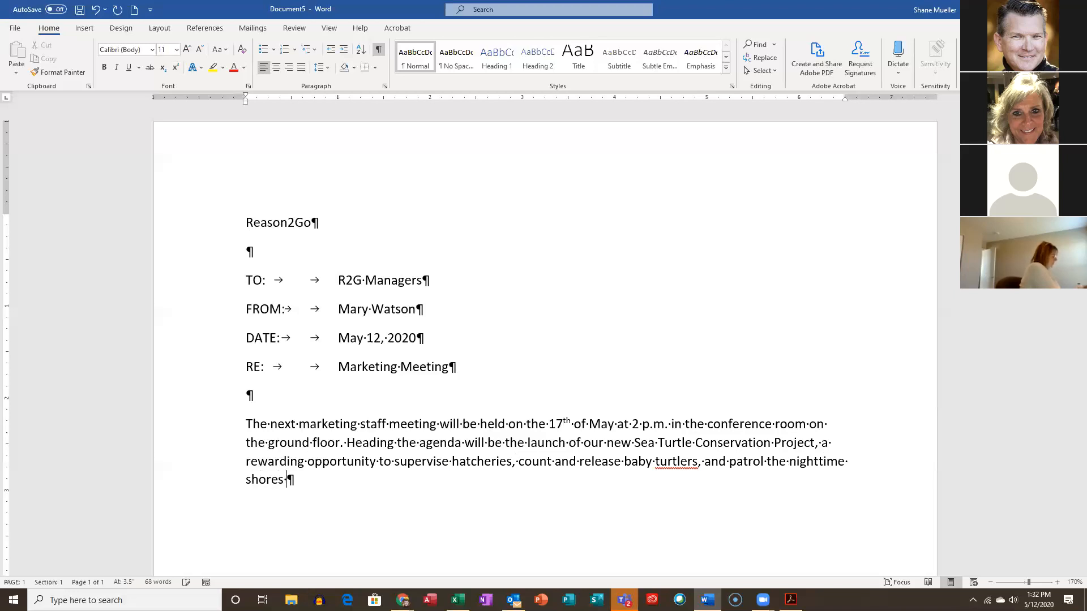
pyautogui.write('of Costa Rica.')
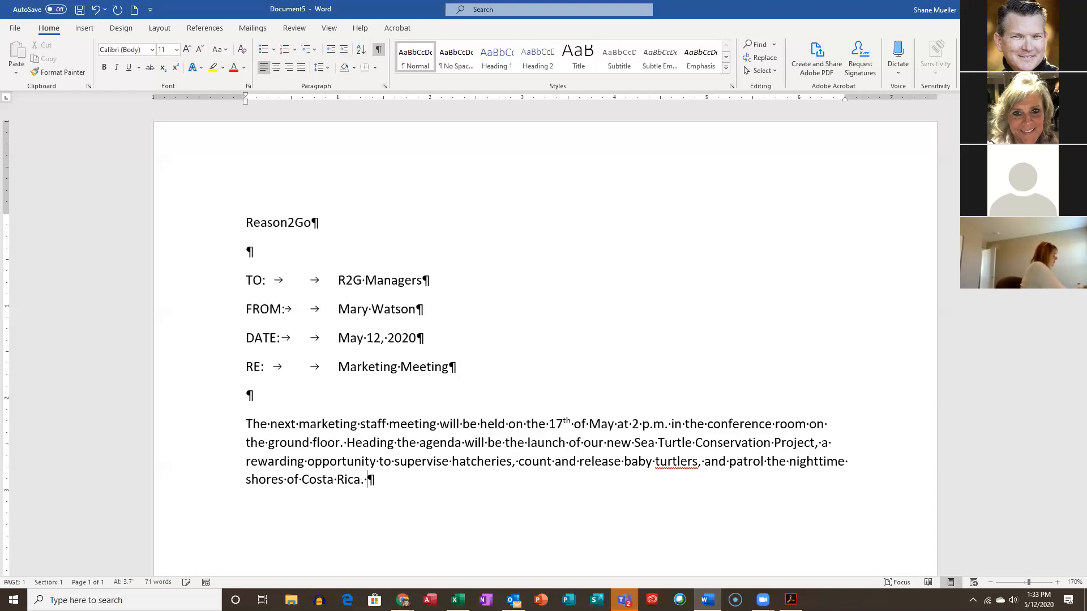
pyautogui.write(' The project is s')
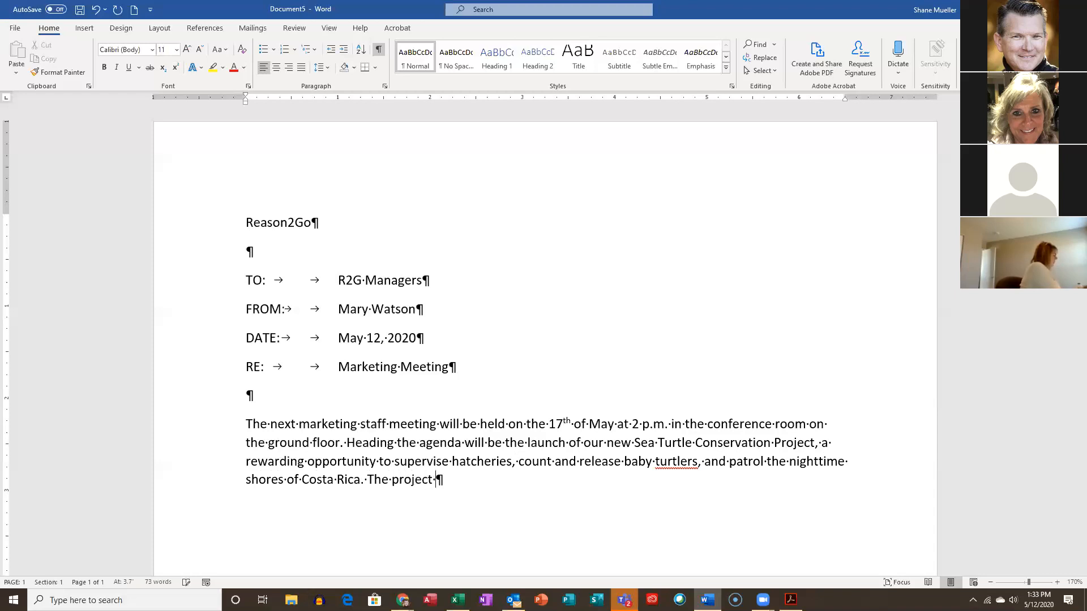
pyautogui.write('cheduled for')
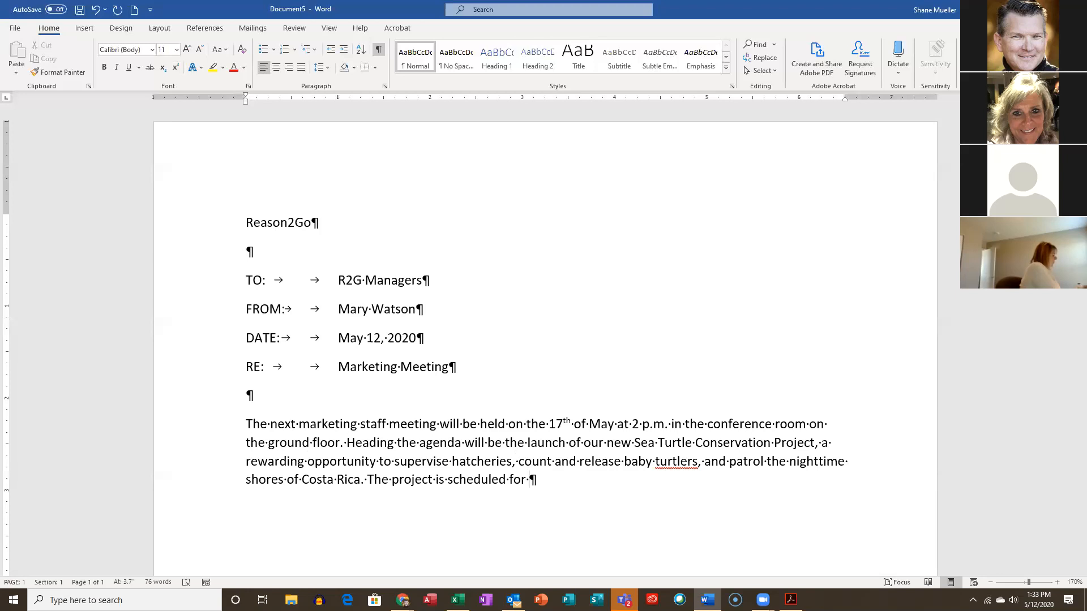
# Finish with 'The project is scheduled for September 2020.', using AutoComplete for September.
pyautogui.write('Sept')
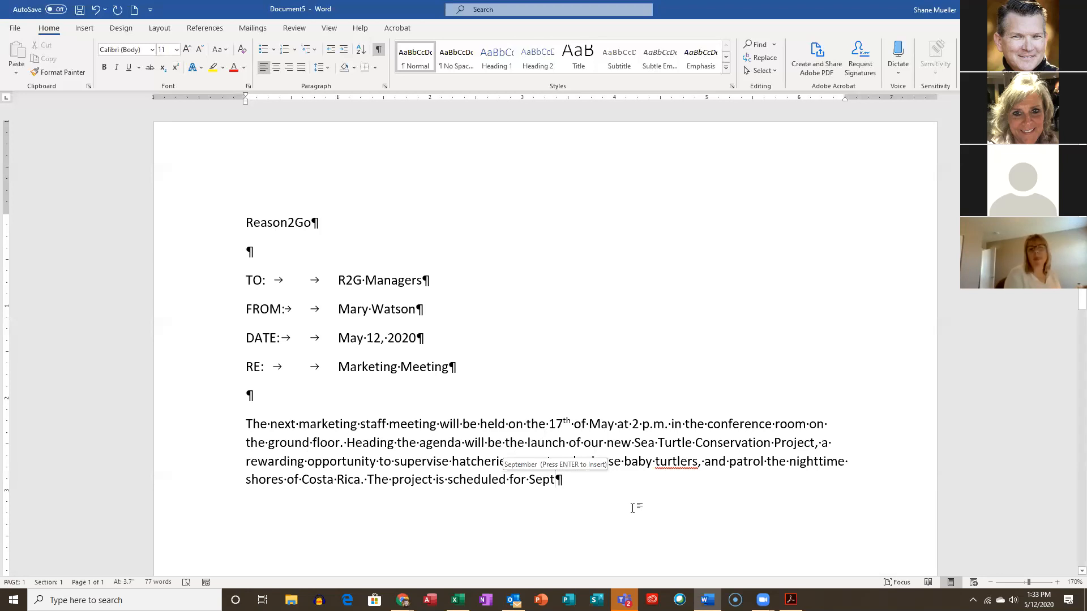
pyautogui.press('Return')
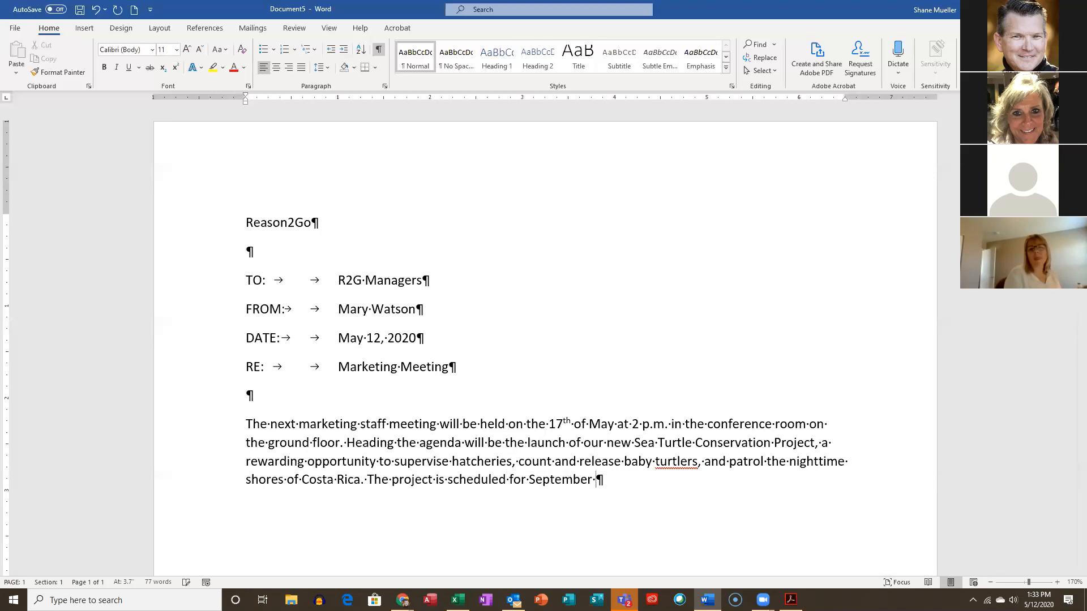
pyautogui.write('2020.')
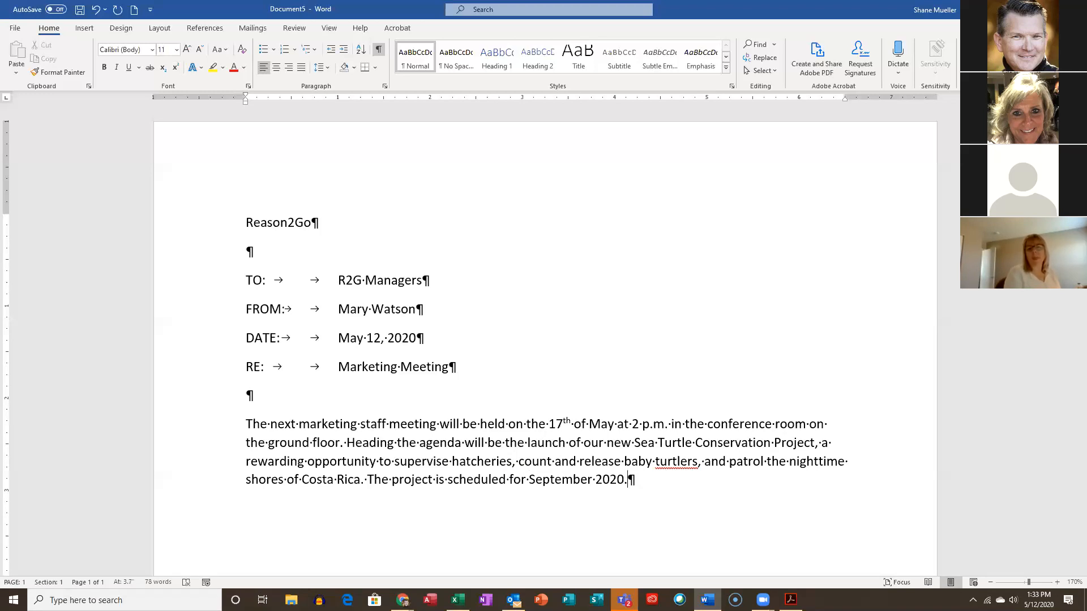
# Fix the misspelling 'turtlers' to 'turtles' using the spelling suggestion.
pyautogui.rightClick(674, 463)
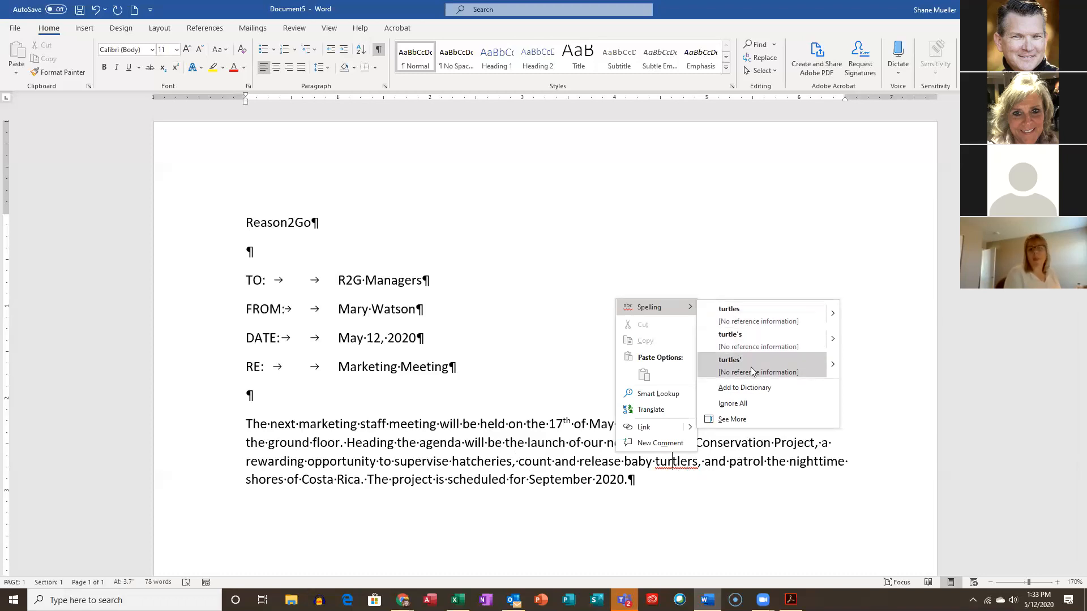
pyautogui.click(749, 312)
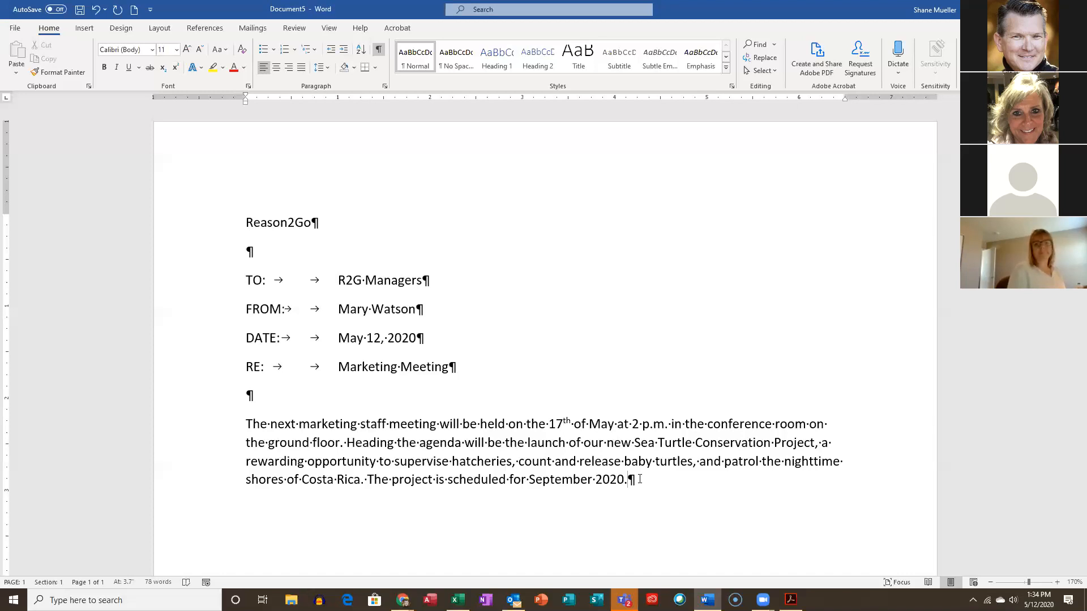
# Add an empty paragraph after 'scheduled for September 2020.' and remove a stray 's' typed there.
pyautogui.press('Return')
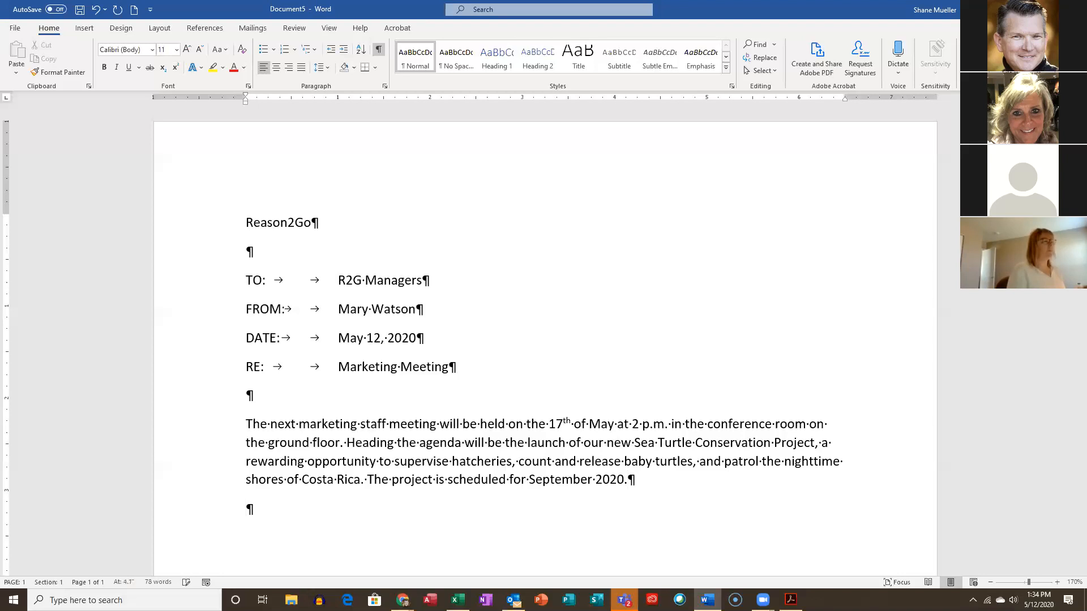
pyautogui.scroll(-2, 260, 385)
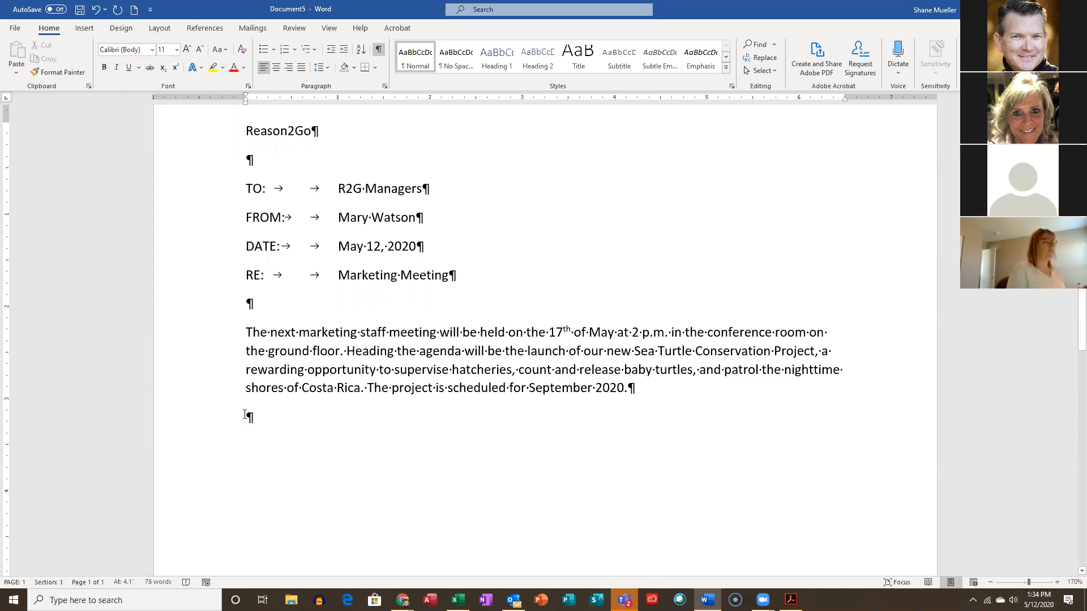
pyautogui.moveTo(247, 333); pyautogui.dragTo(645, 385)
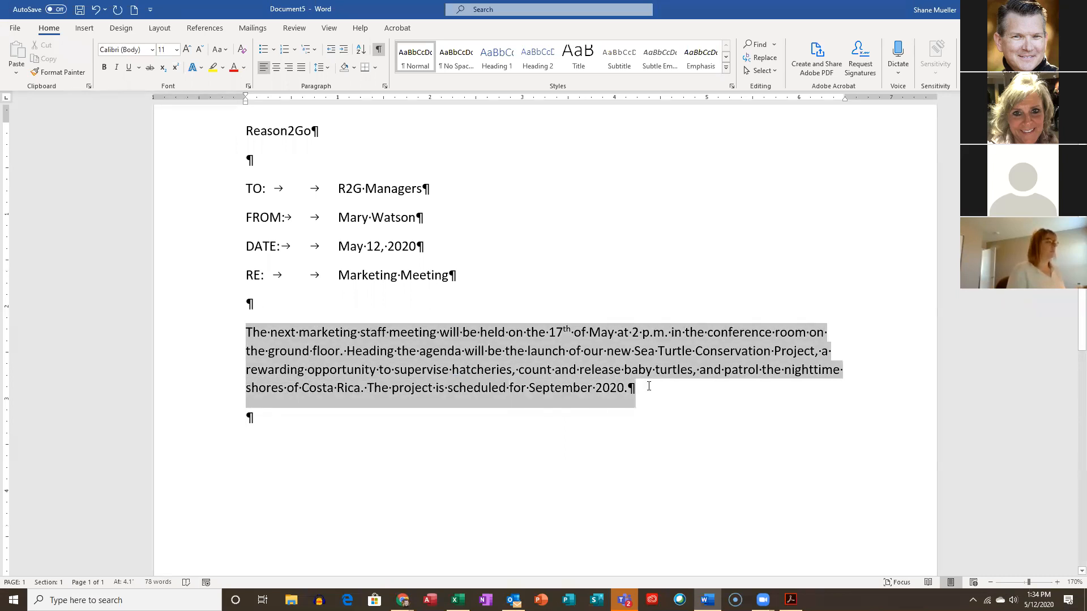
pyautogui.click(254, 351)
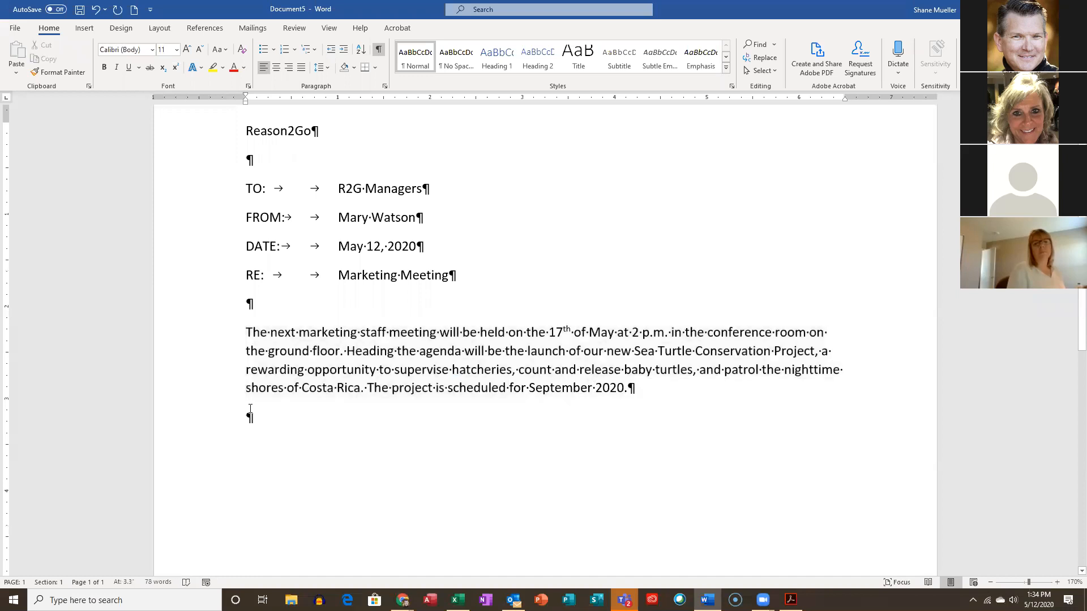
pyautogui.click(252, 419)
pyautogui.write('s')
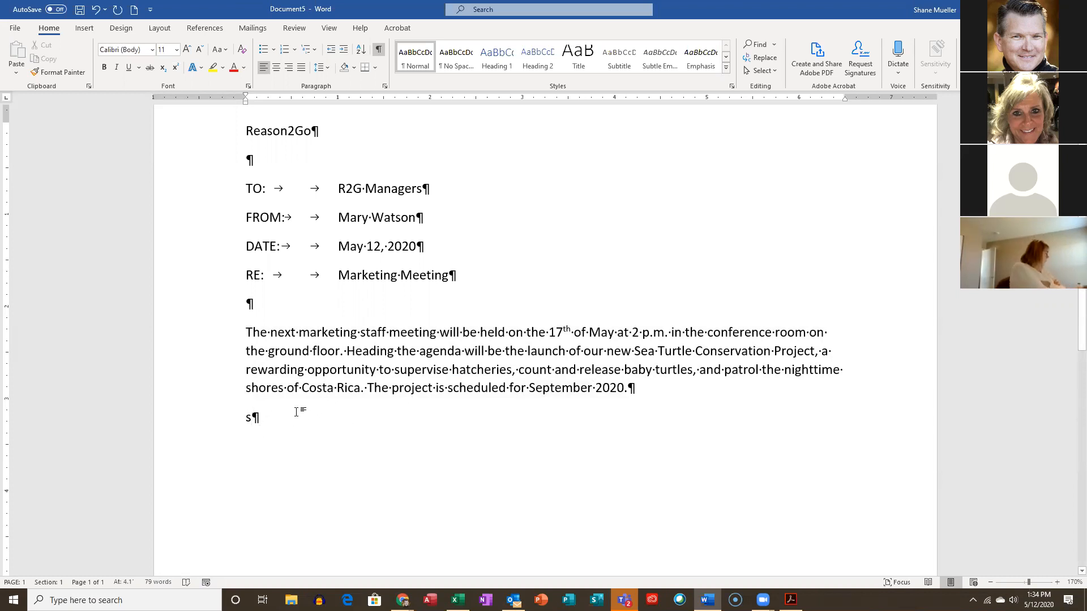
pyautogui.press('BackSpace')
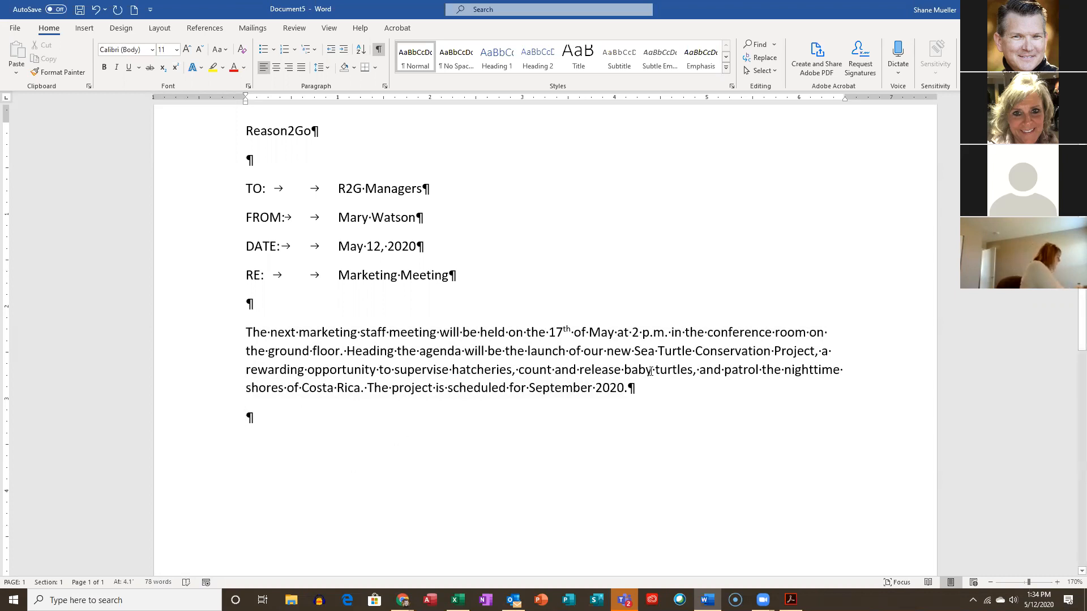
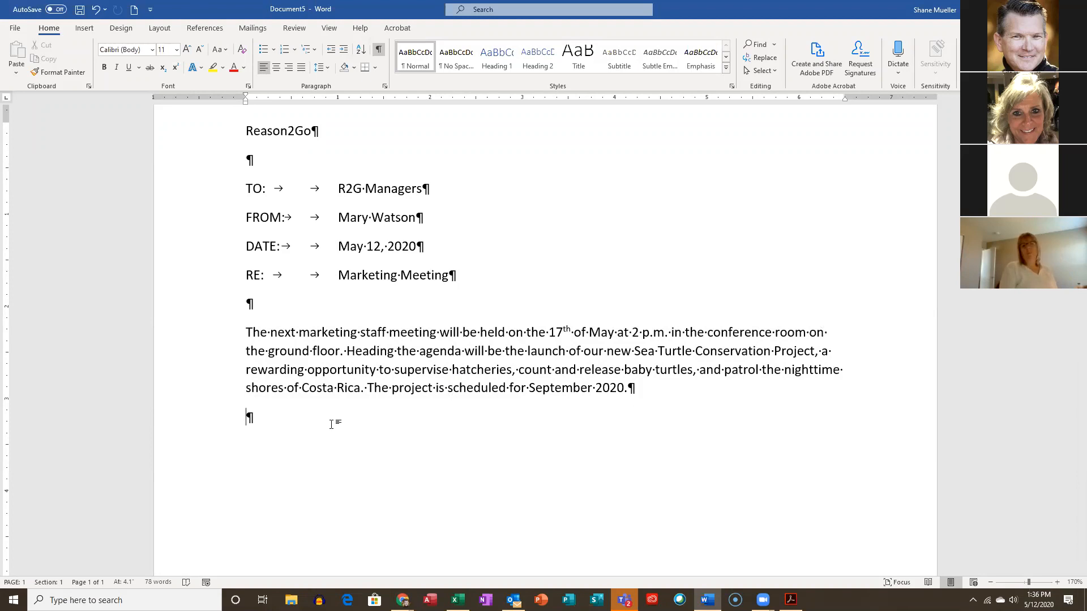
# Type the second paragraph: a colleague is in Tamarindo hammering out the details, and a preliminary brochure draft is attached.
pyautogui.write('Sam Ra')
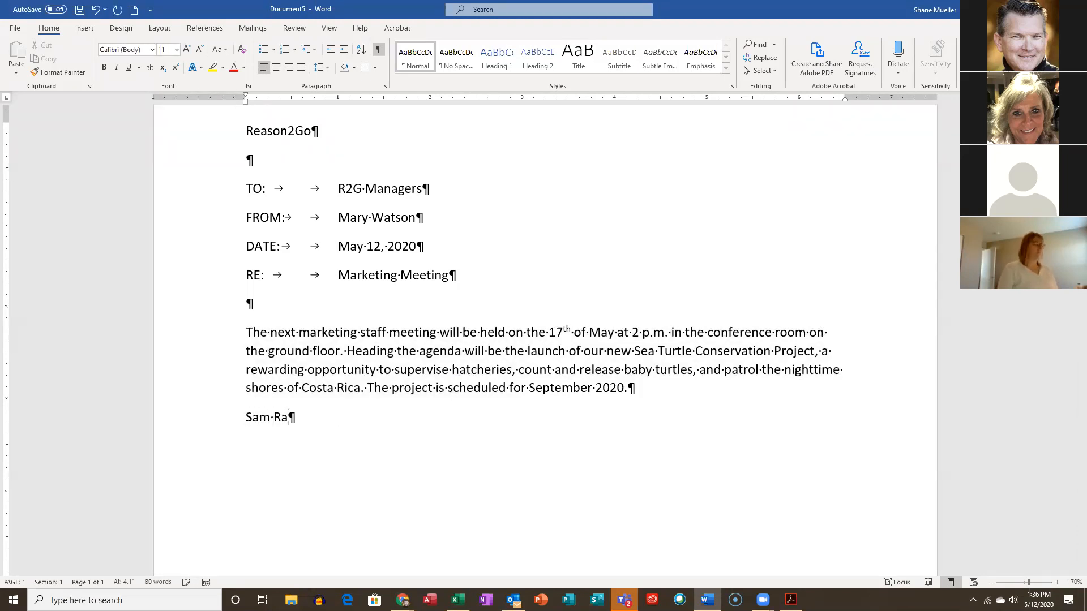
pyautogui.press('BackSpace')
pyautogui.write('oiphe')
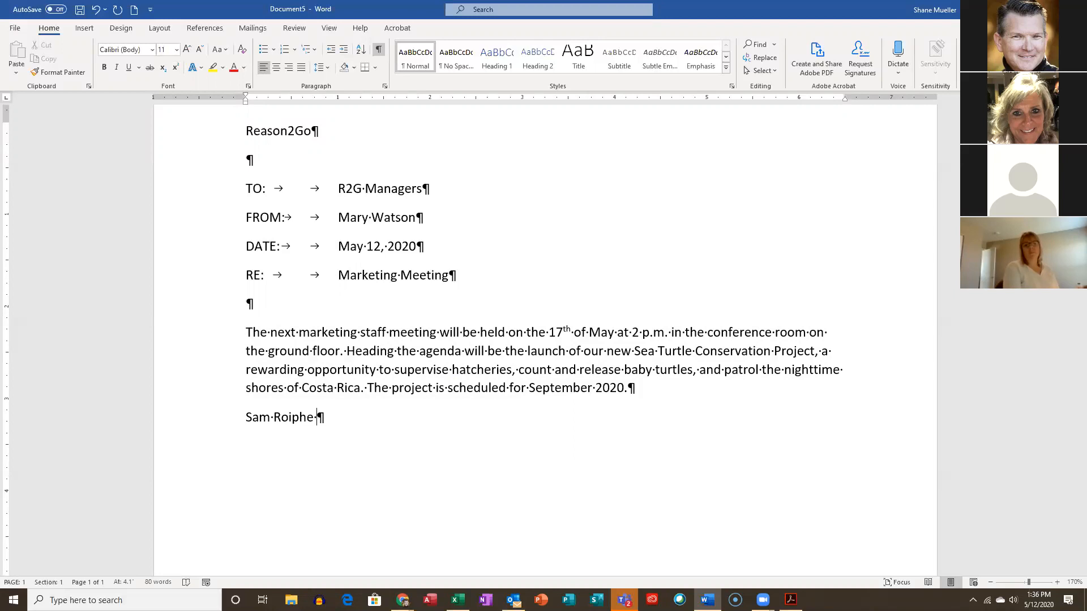
pyautogui.write(' is ')
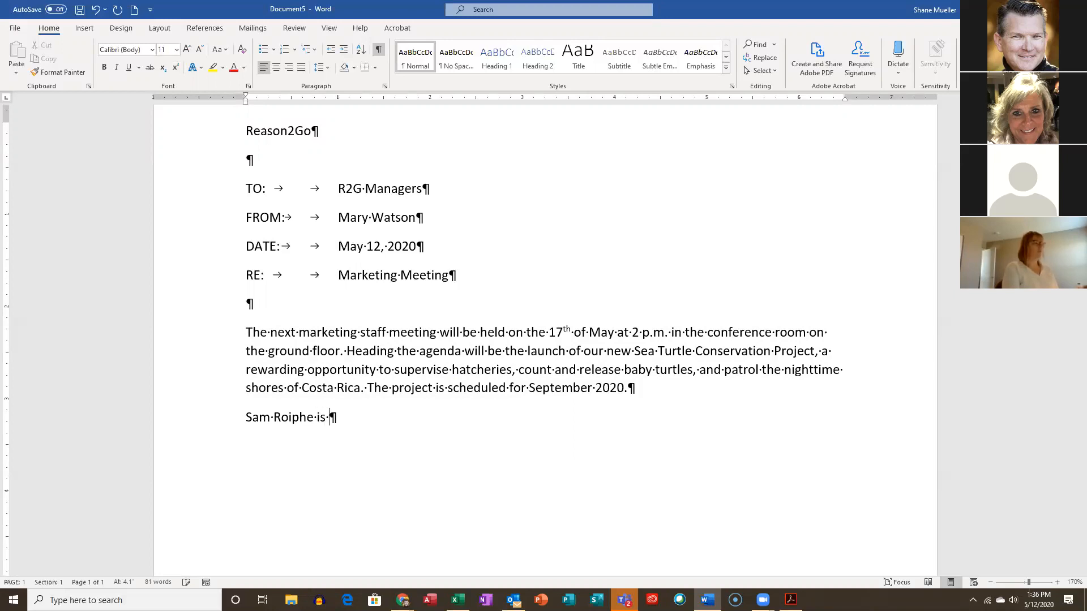
pyautogui.write('in Tamarin')
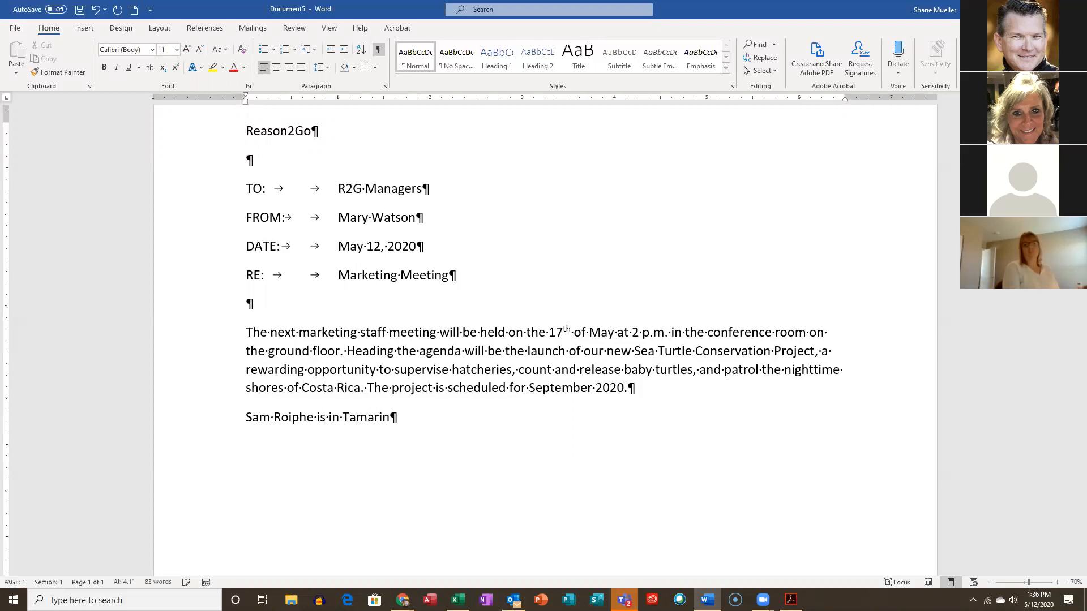
pyautogui.write('do hemme')
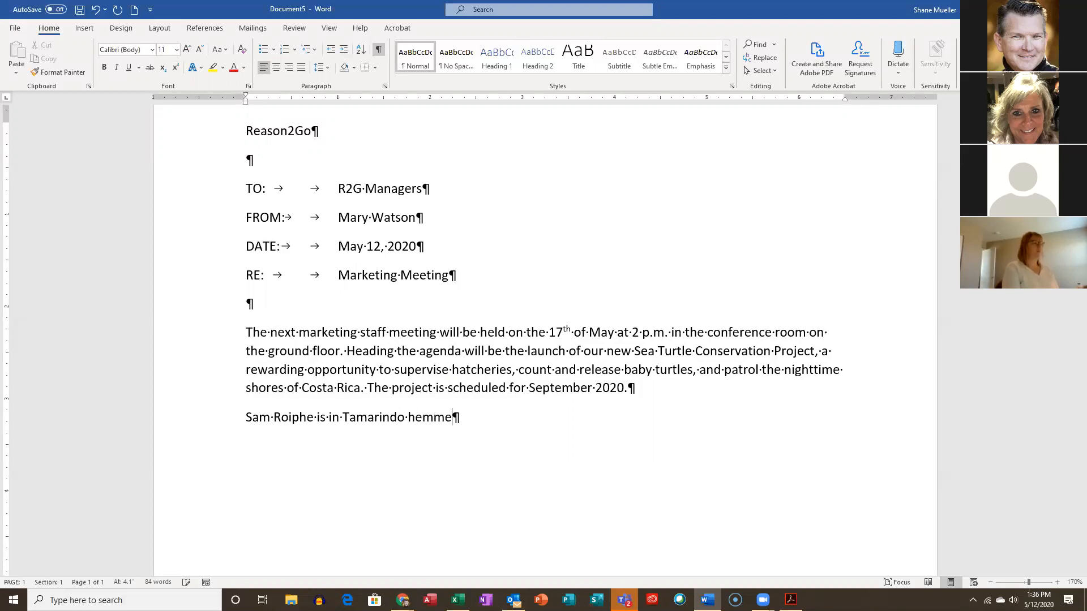
pyautogui.press('BackSpace')
pyautogui.press('BackSpace')
pyautogui.press('BackSpace')
pyautogui.press('BackSpace')
pyautogui.write('a')
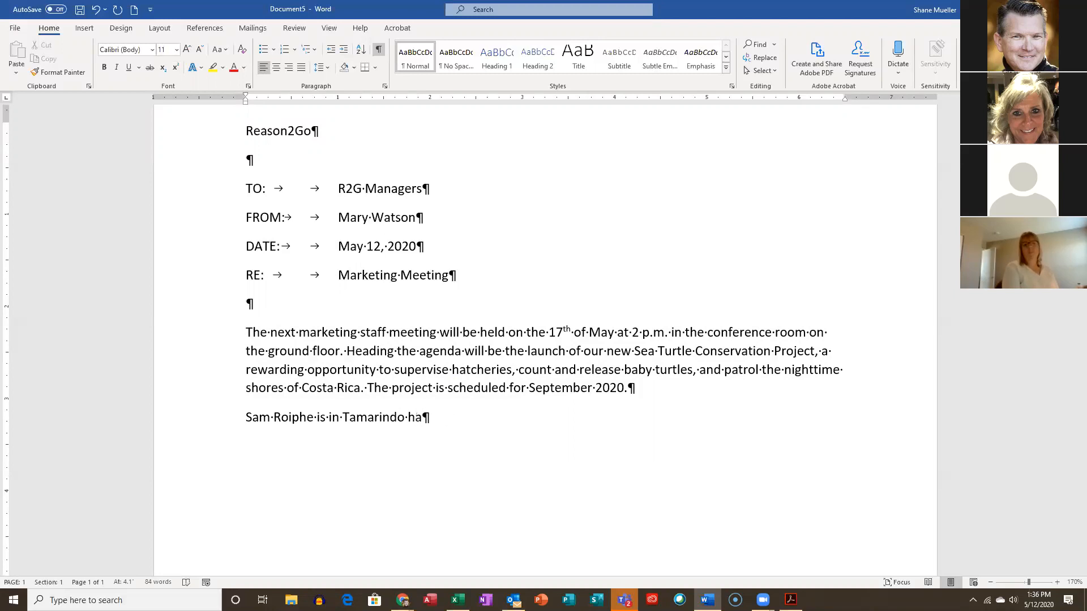
pyautogui.write('mmering out the details')
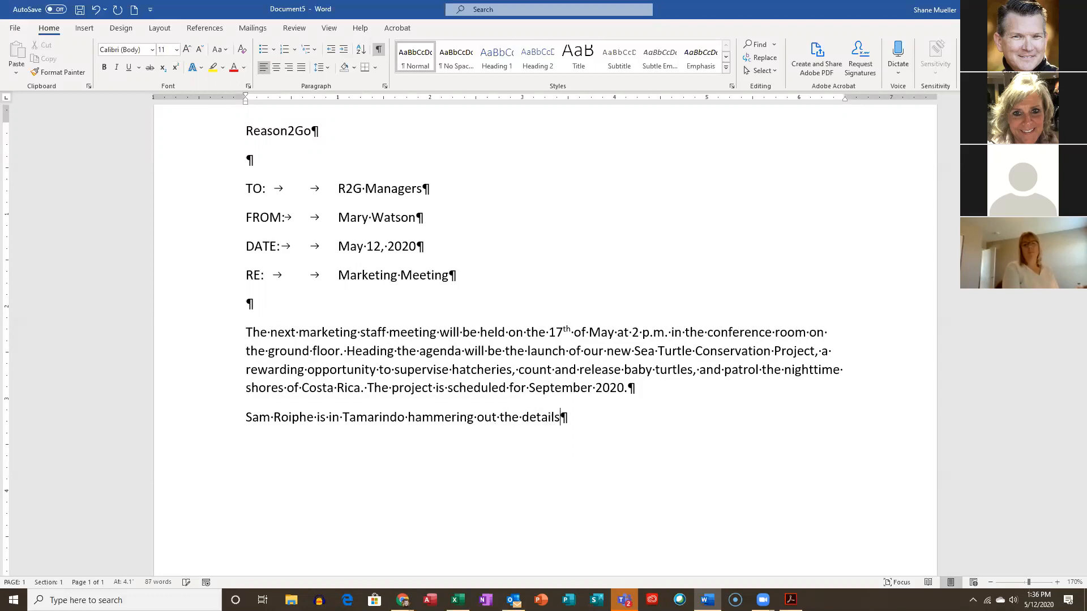
pyautogui.press('BackSpace')
pyautogui.write('.')
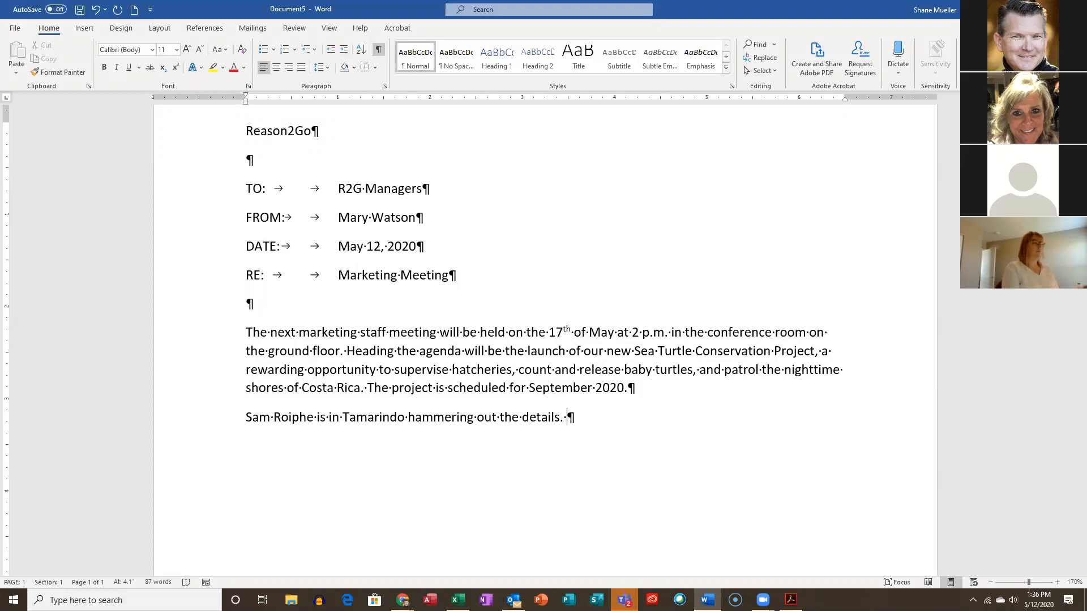
pyautogui.write('A')
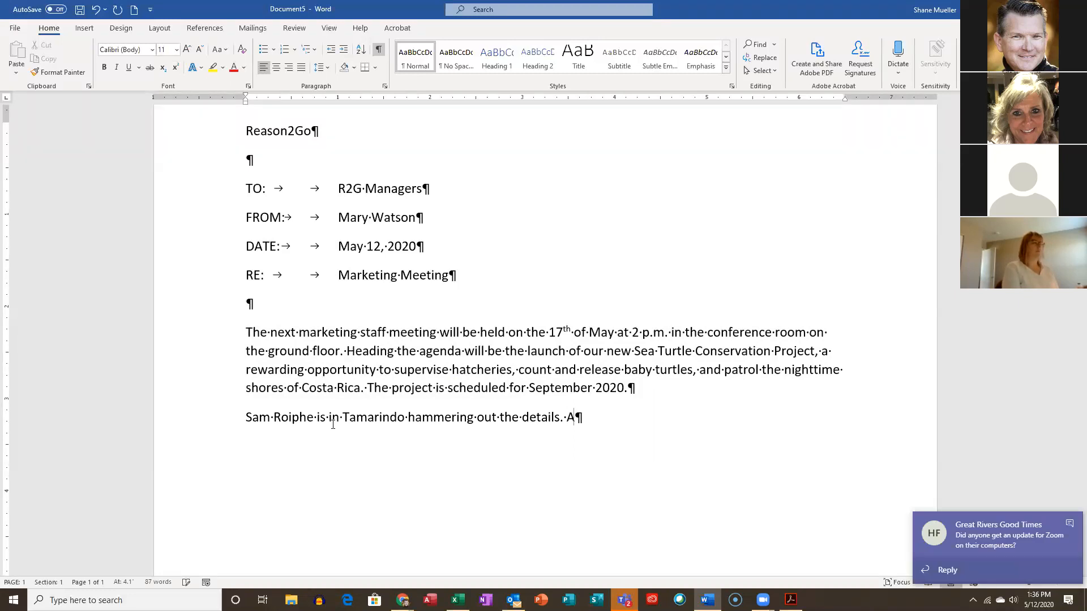
pyautogui.write(' prelimina')
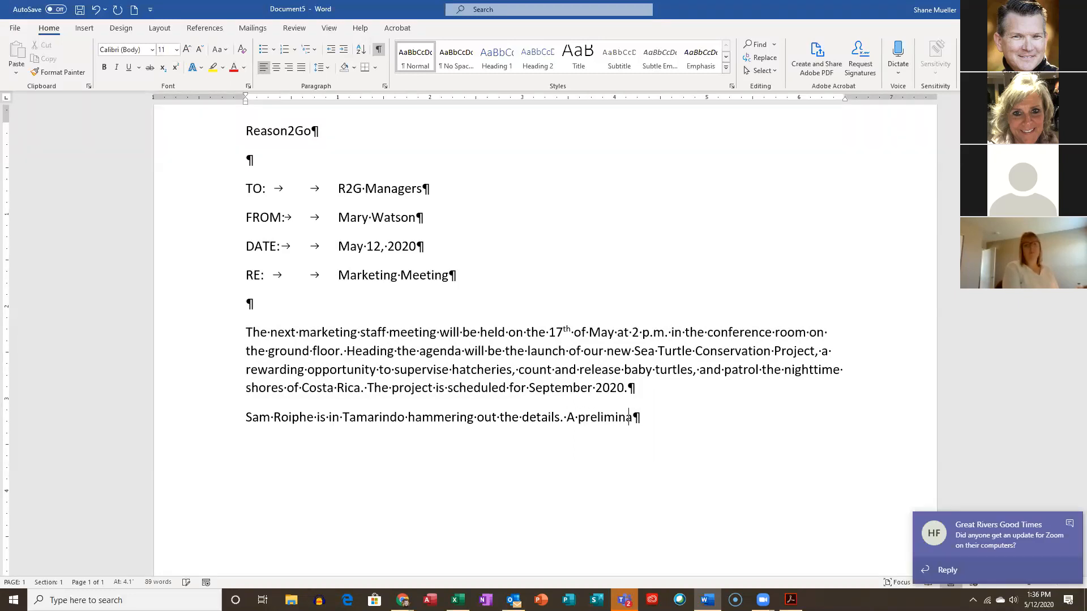
pyautogui.write('ry draft ')
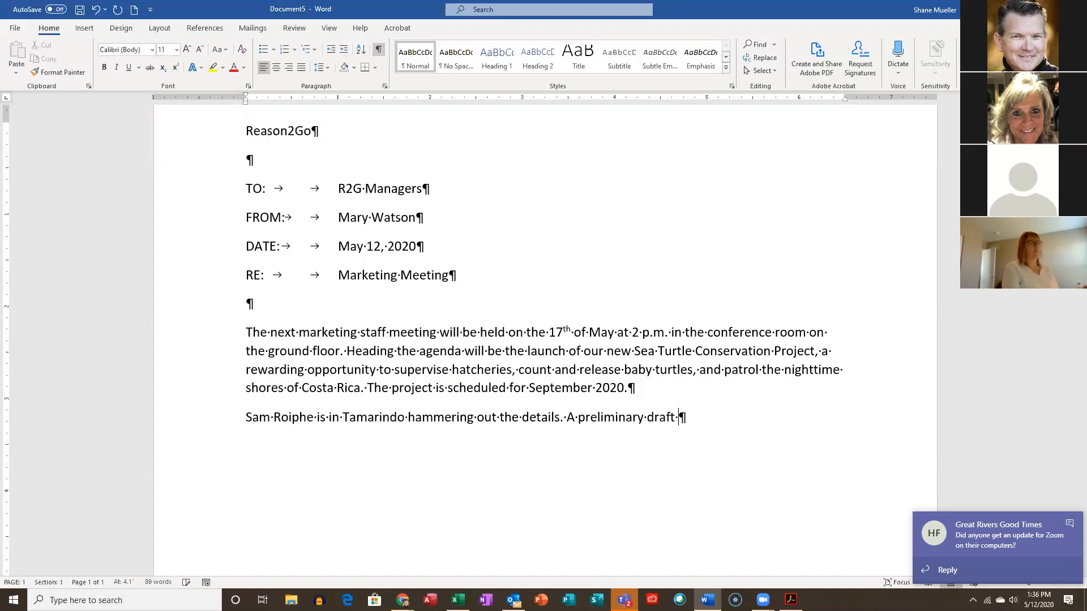
pyautogui.write('off the p')
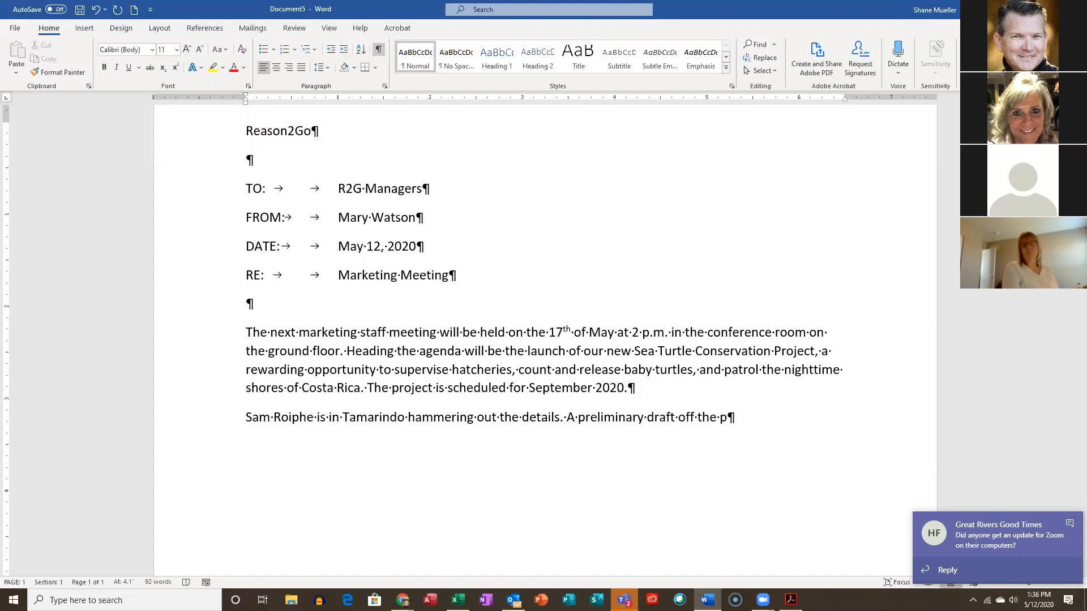
pyautogui.write('roject bro')
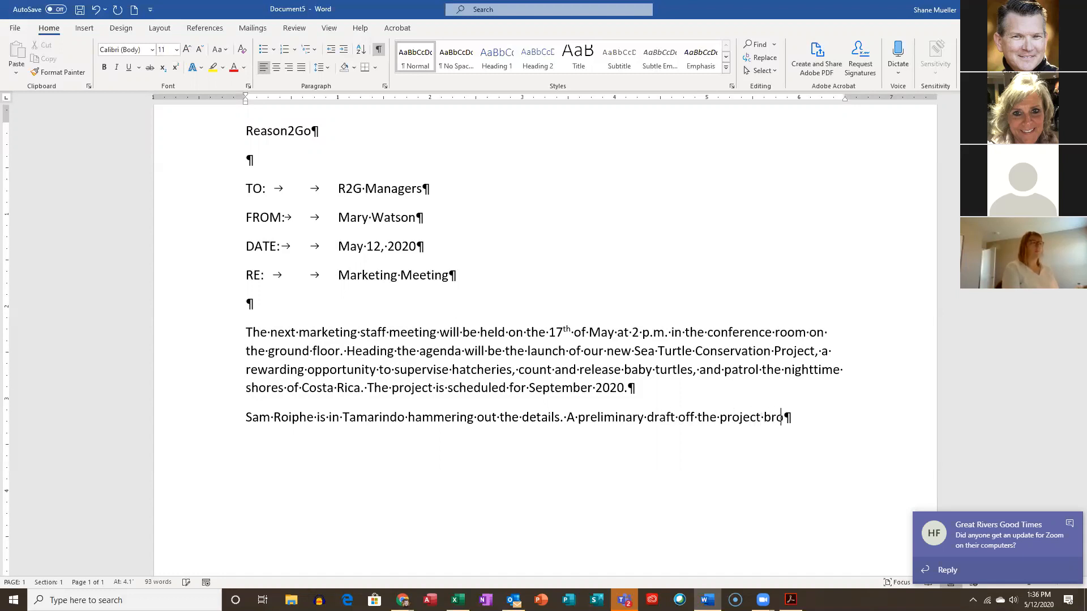
pyautogui.write('chure is attached.')
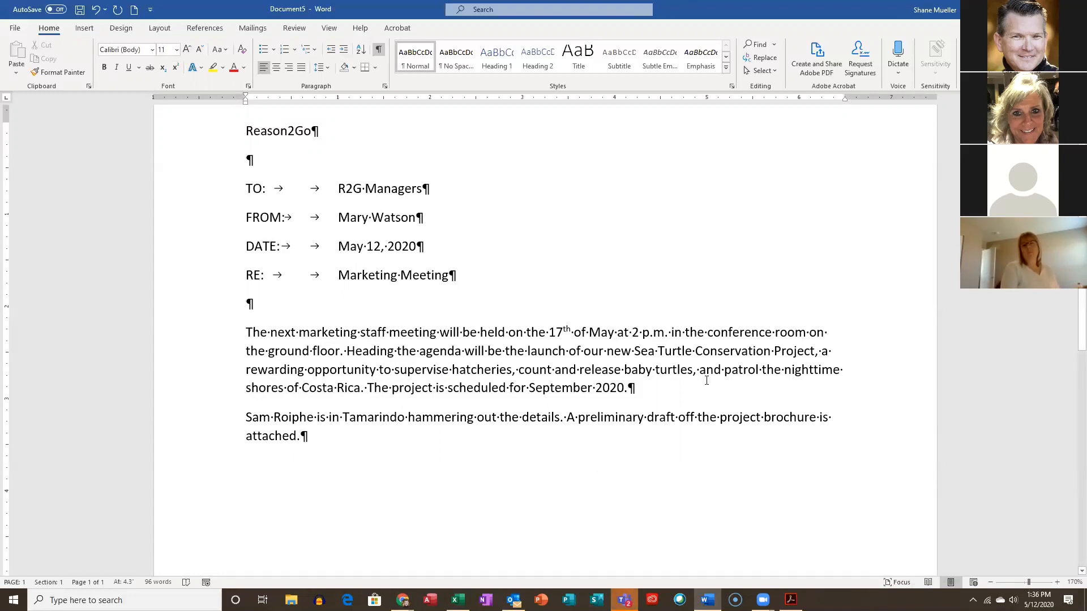
# Correct 'off' to 'of' and end the paragraph with 'Bring your creative ideas to the meeting.'.
pyautogui.click(691, 417)
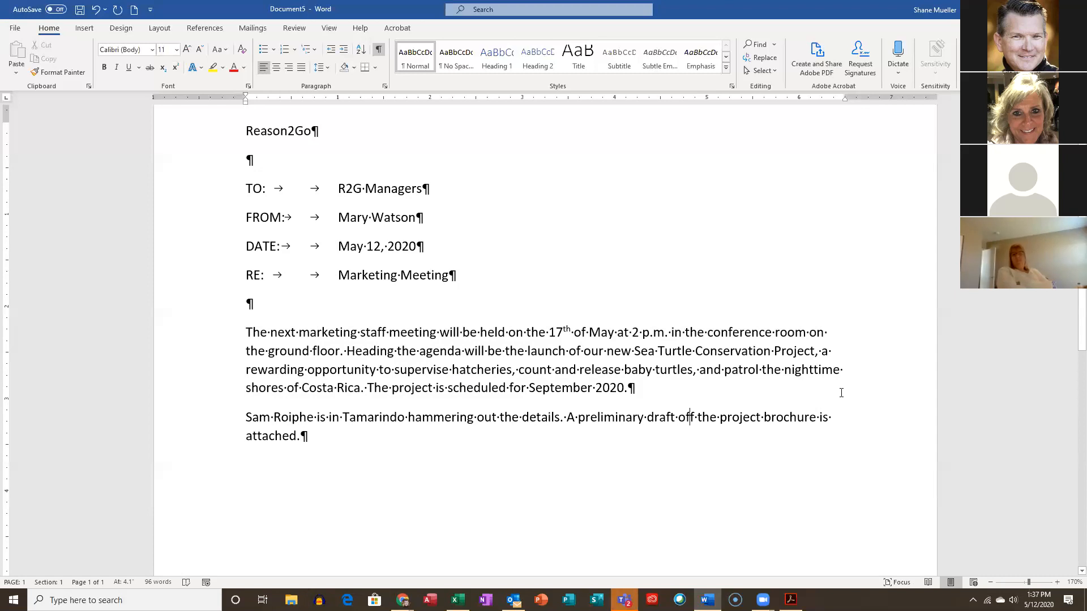
pyautogui.press('Delete')
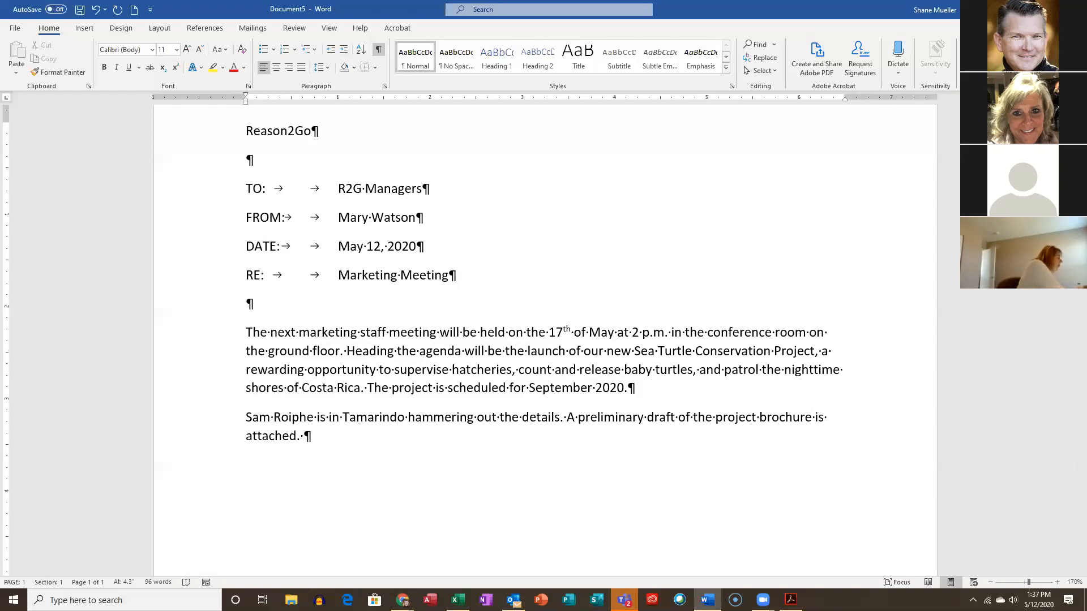
pyautogui.write('Bring your creative ideas to the meeting')
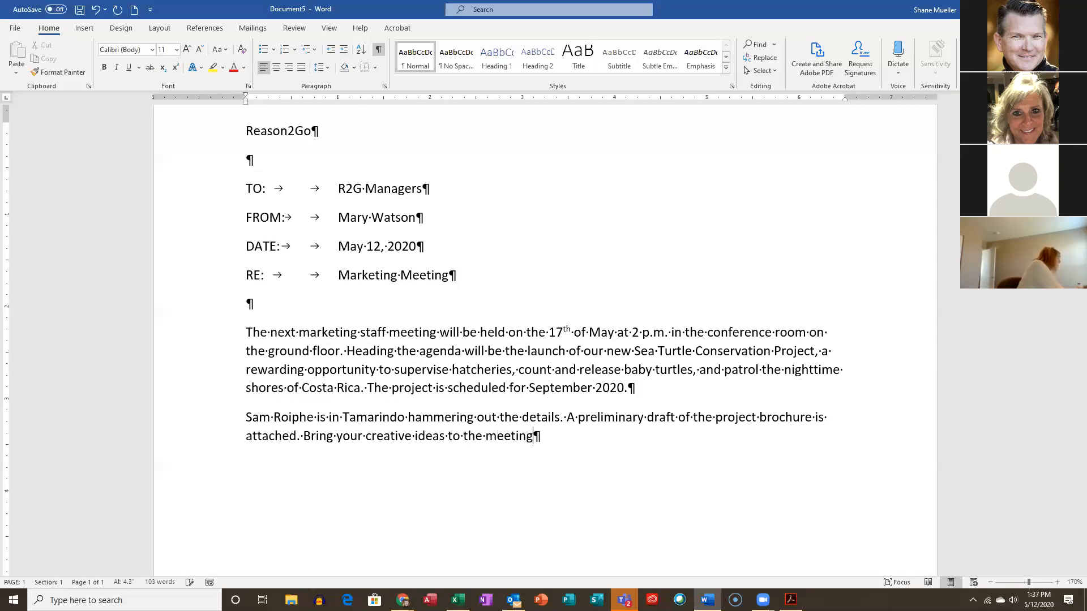
pyautogui.write('.')
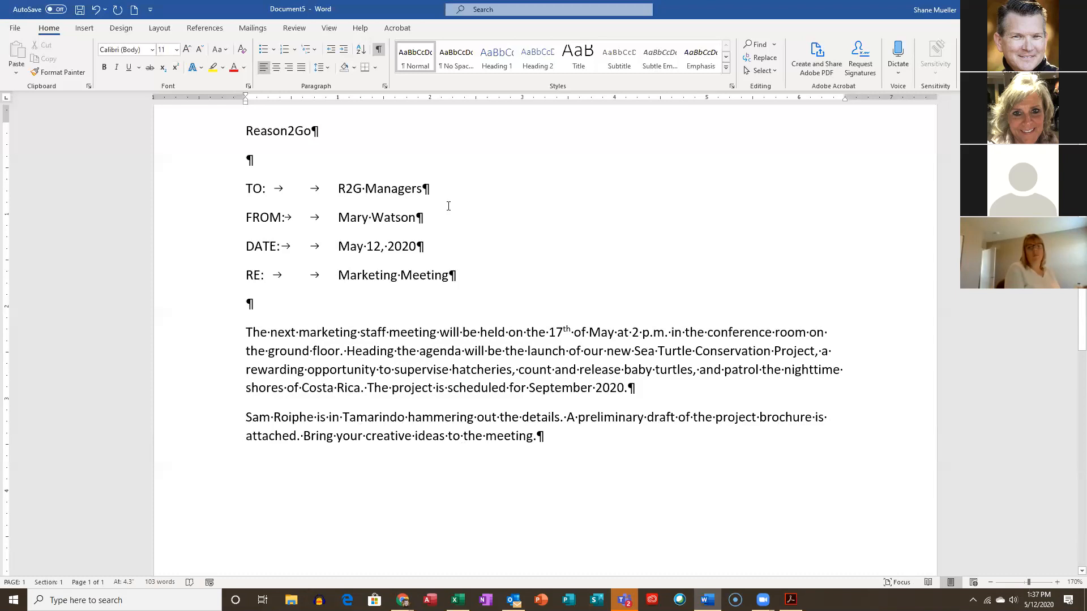
pyautogui.scroll(2, 437, 285)
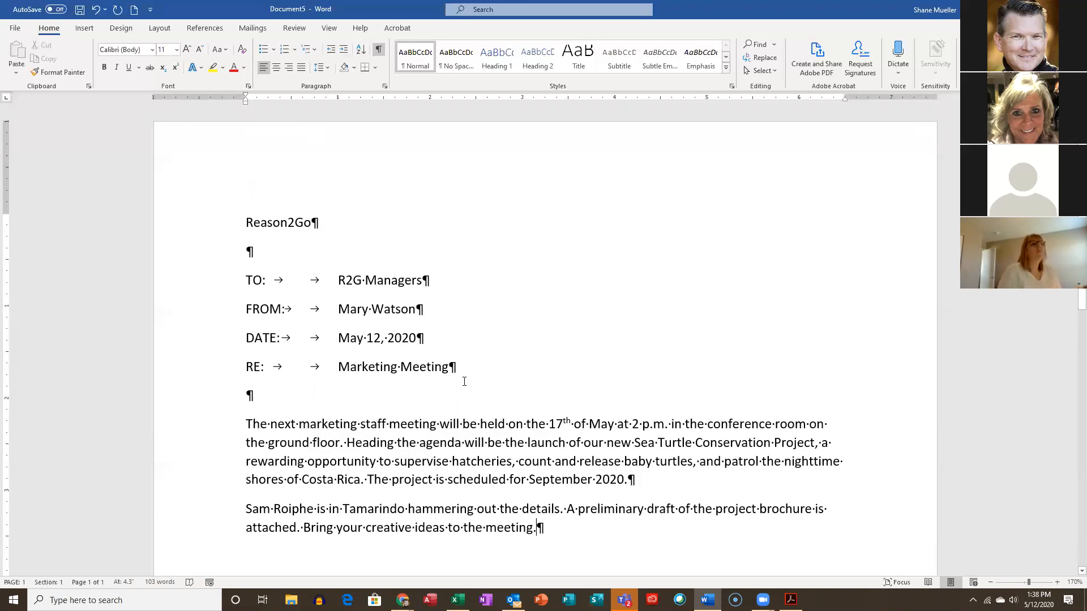
pyautogui.scroll(-2, 438, 454)
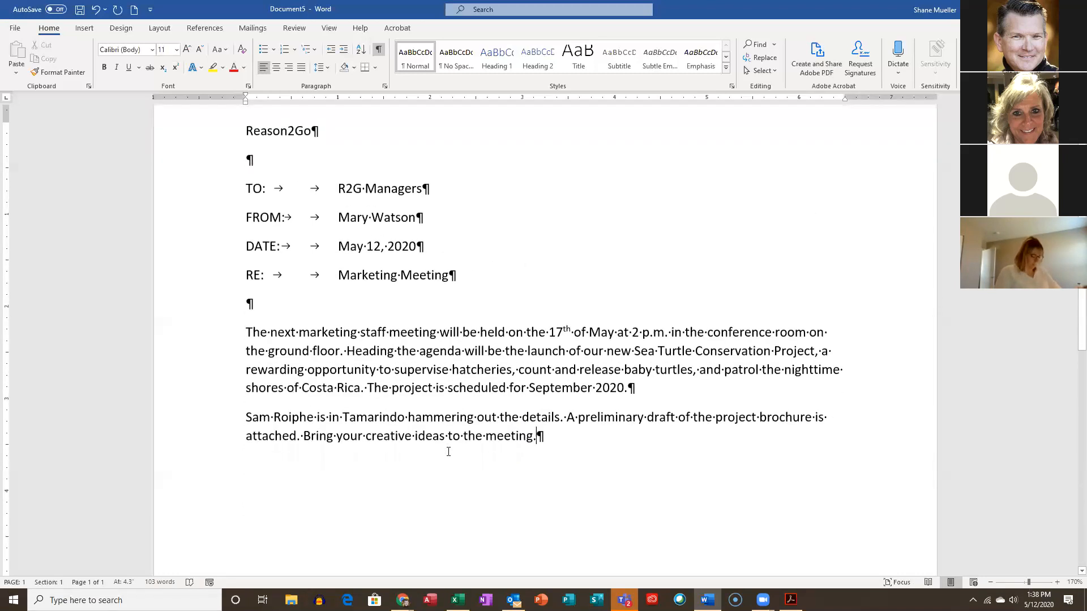
pyautogui.scroll(2, 448, 451)
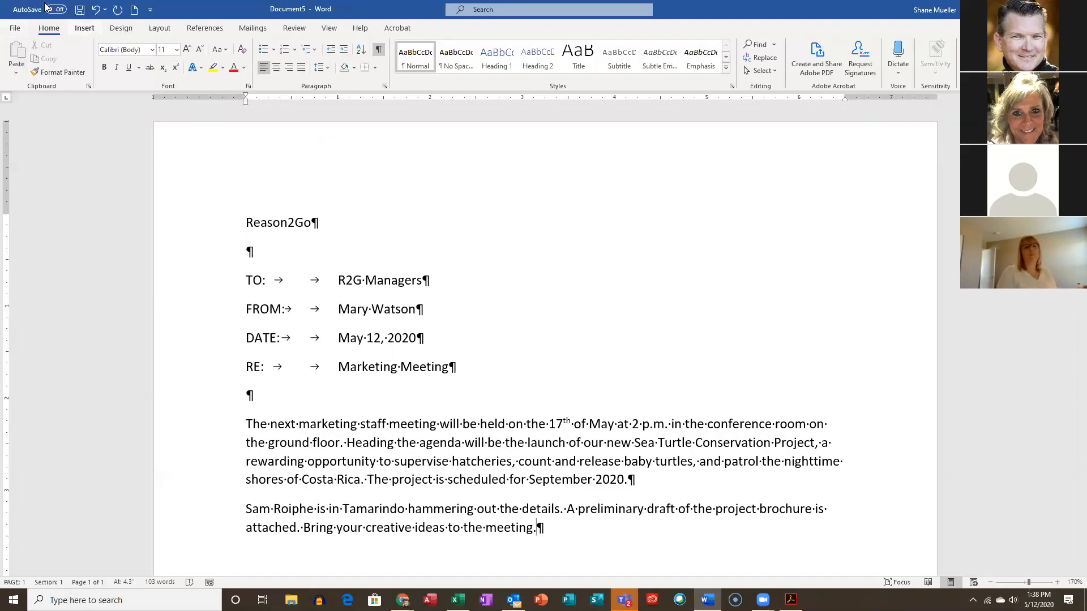
# Save the memo as 'Reason2Go Memo' in the Word folder on the Desktop.
pyautogui.click(16, 29)
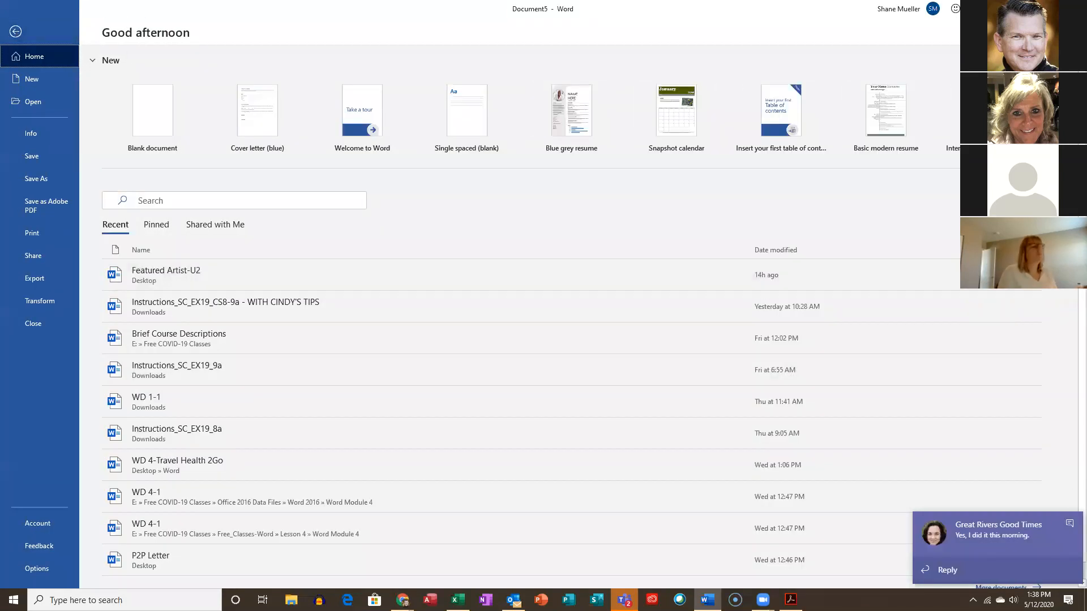
pyautogui.click(1070, 524)
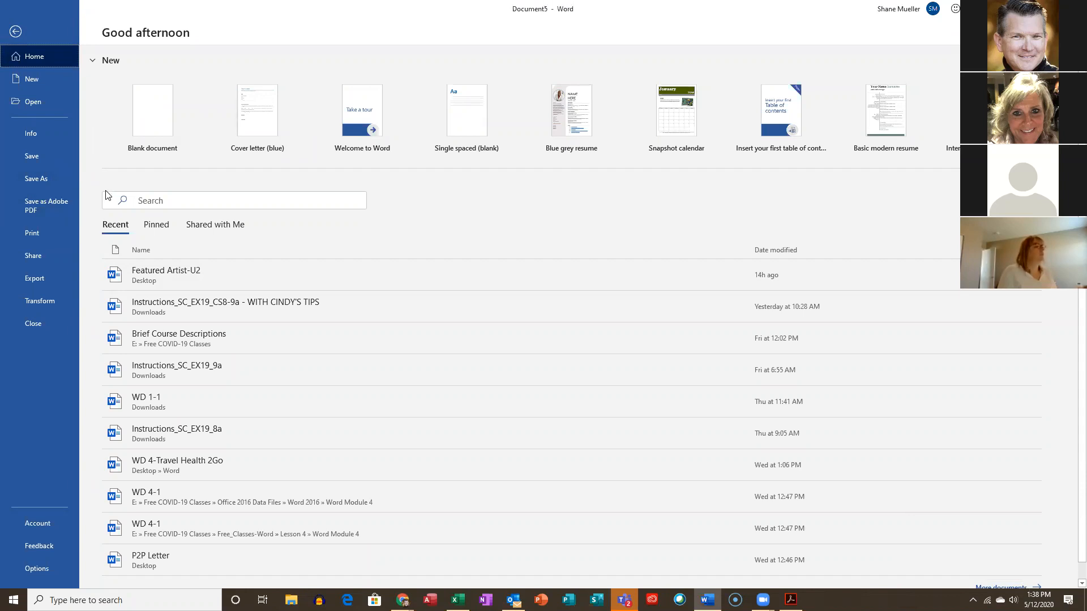
pyautogui.click(37, 179)
pyautogui.click(149, 350)
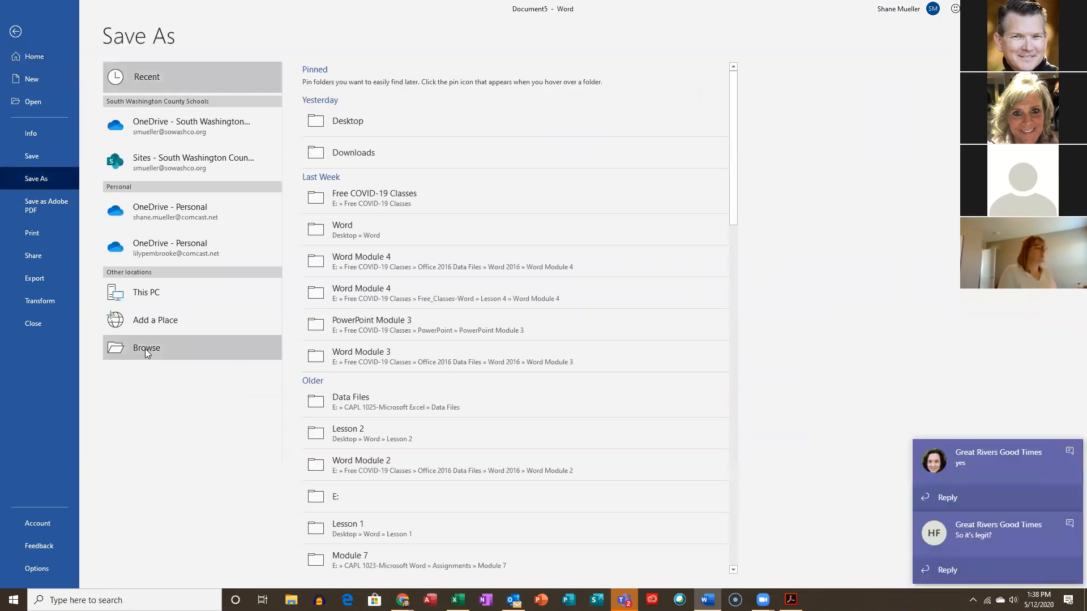
pyautogui.click(1068, 450)
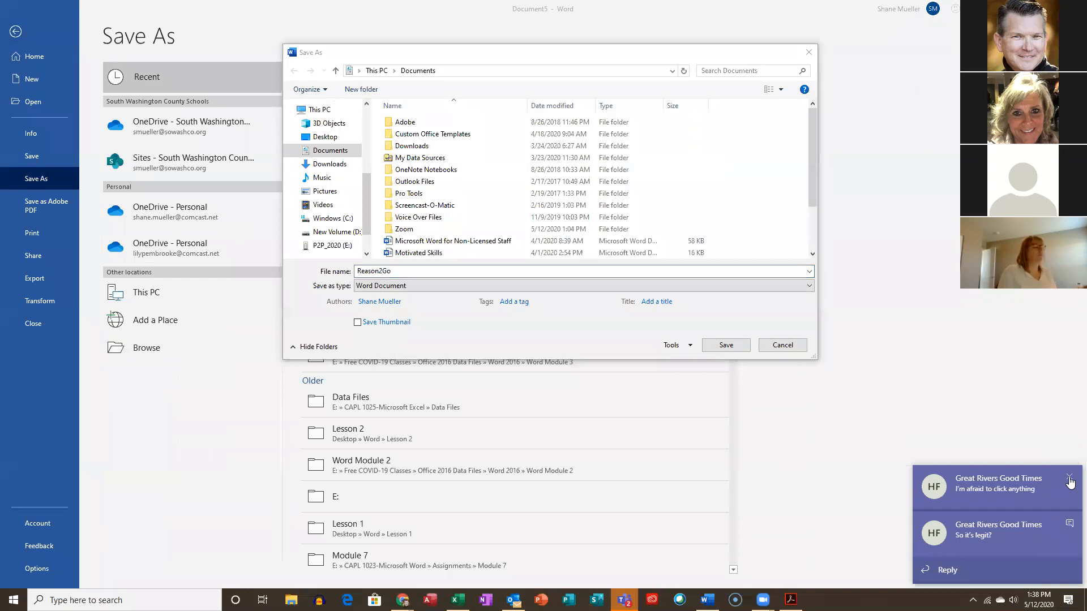
pyautogui.click(1069, 524)
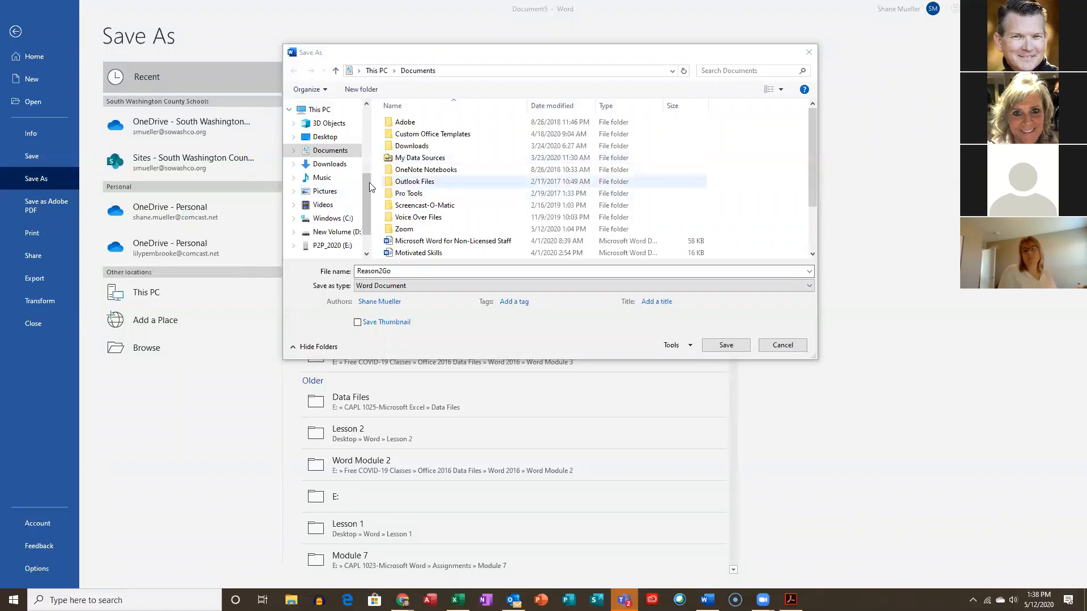
pyautogui.click(323, 138)
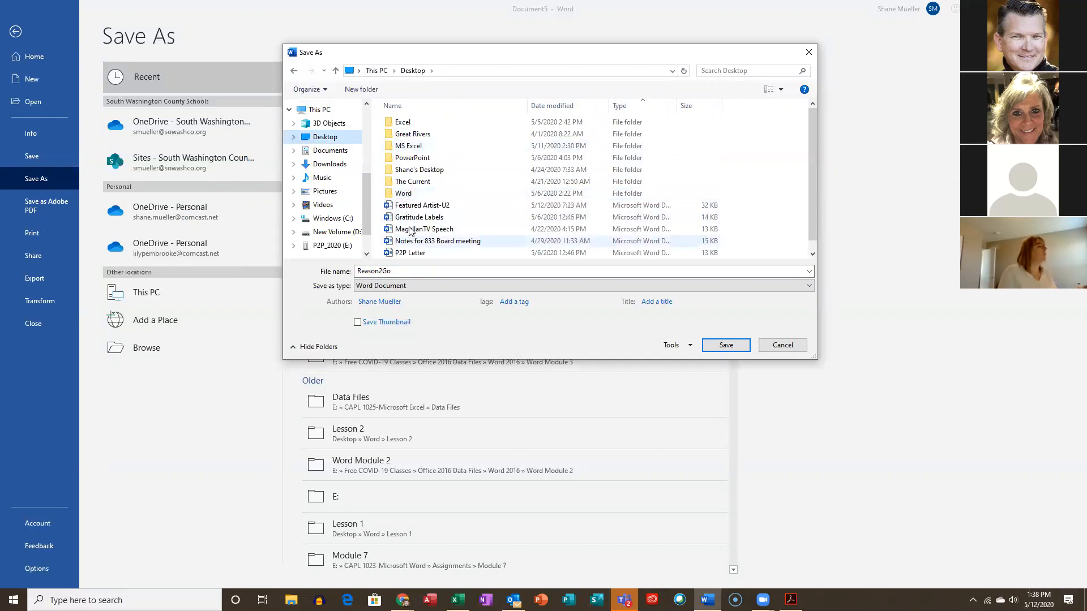
pyautogui.doubleClick(403, 194)
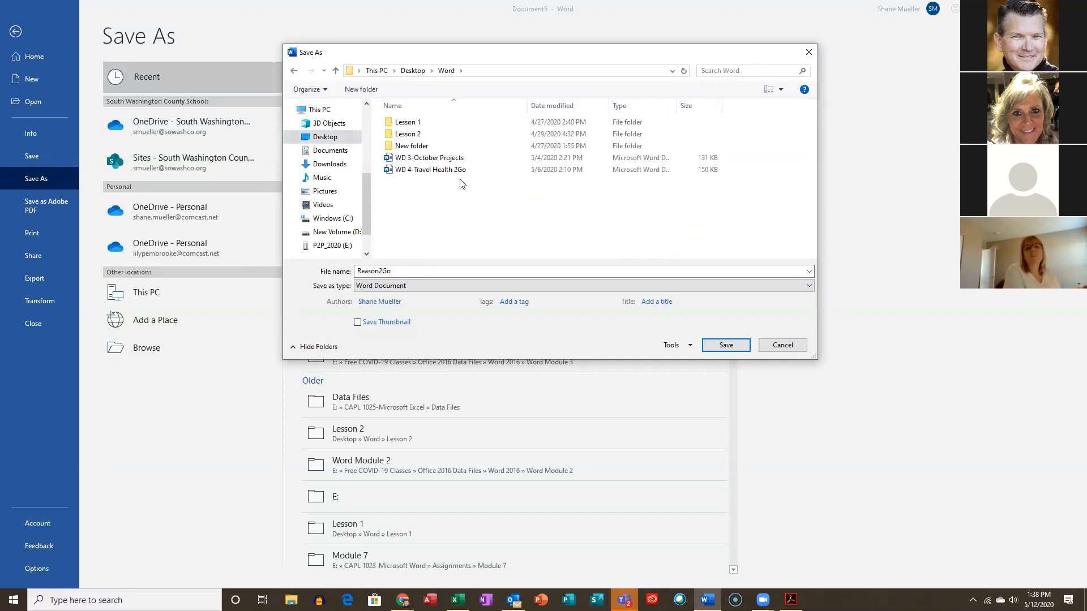
pyautogui.doubleClick(416, 270)
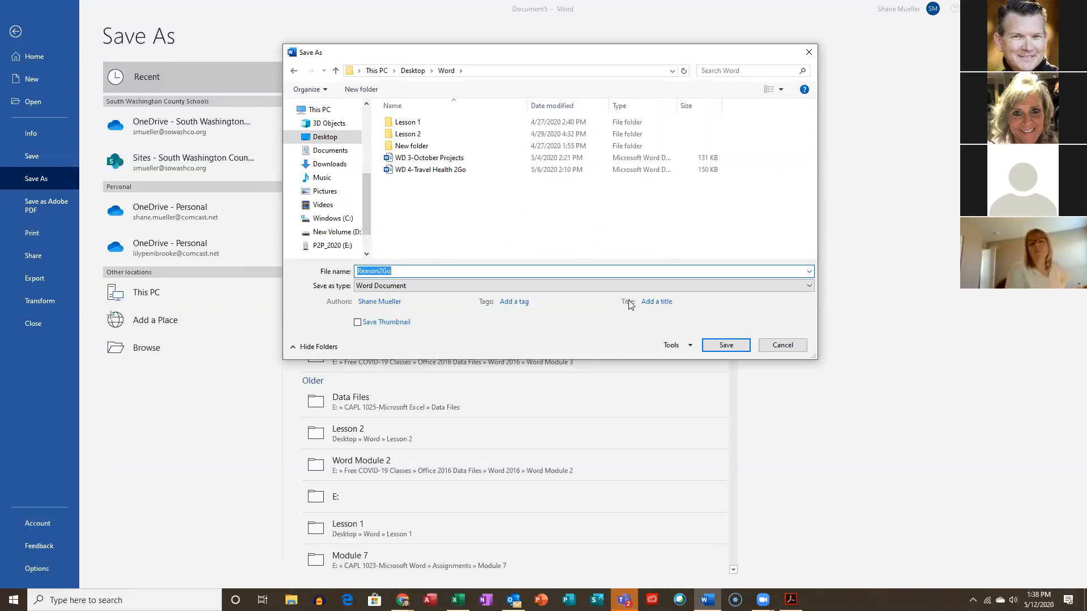
pyautogui.click(540, 272)
pyautogui.write('Memo')
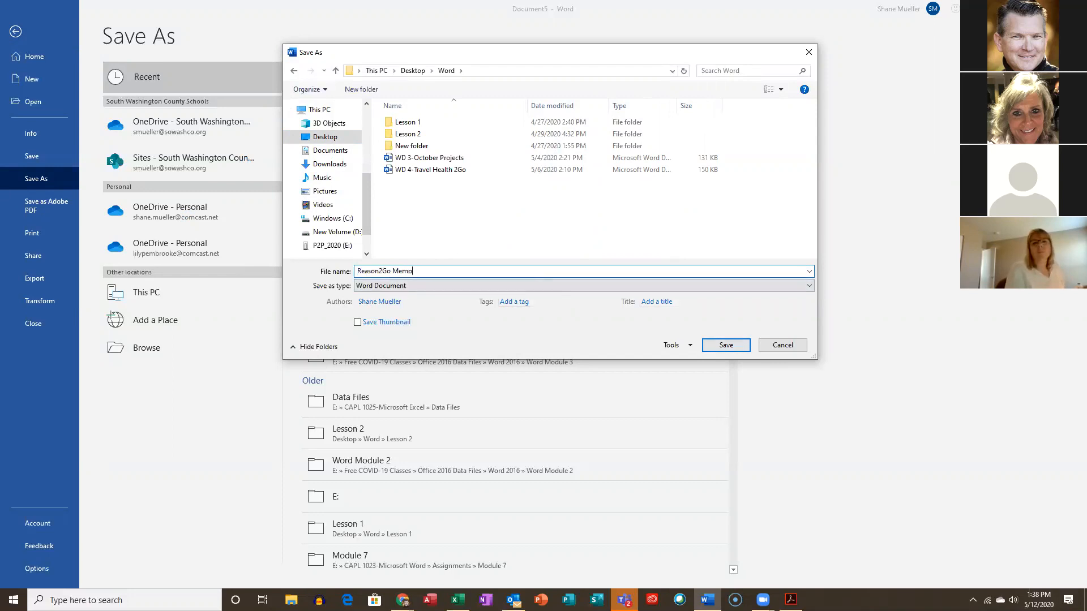
pyautogui.click(726, 348)
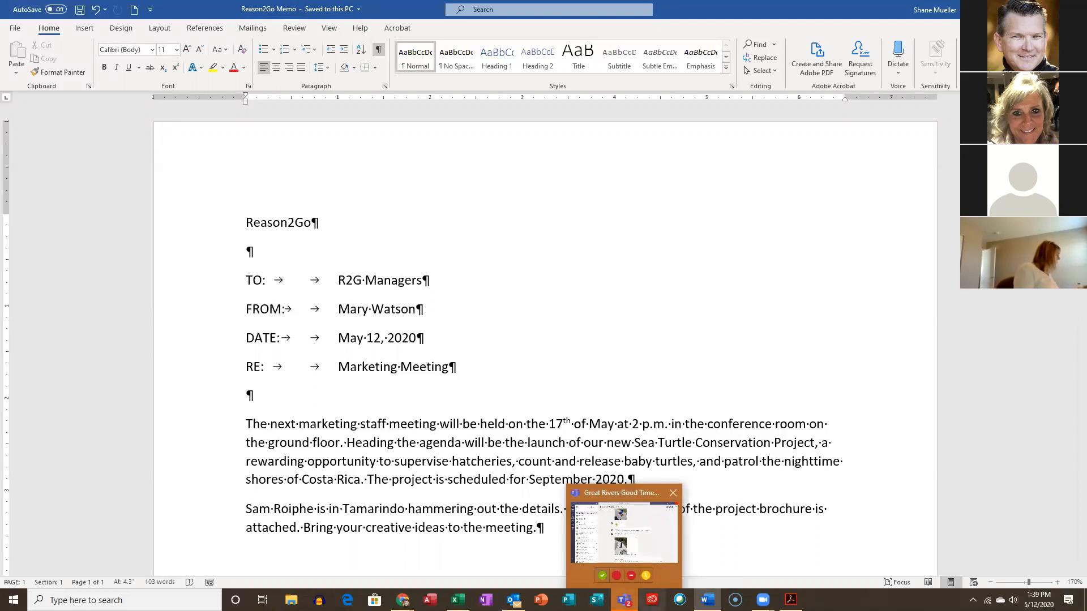
# Scroll down to bring the saved memo's text back into view.
pyautogui.scroll(-1, 504, 374)
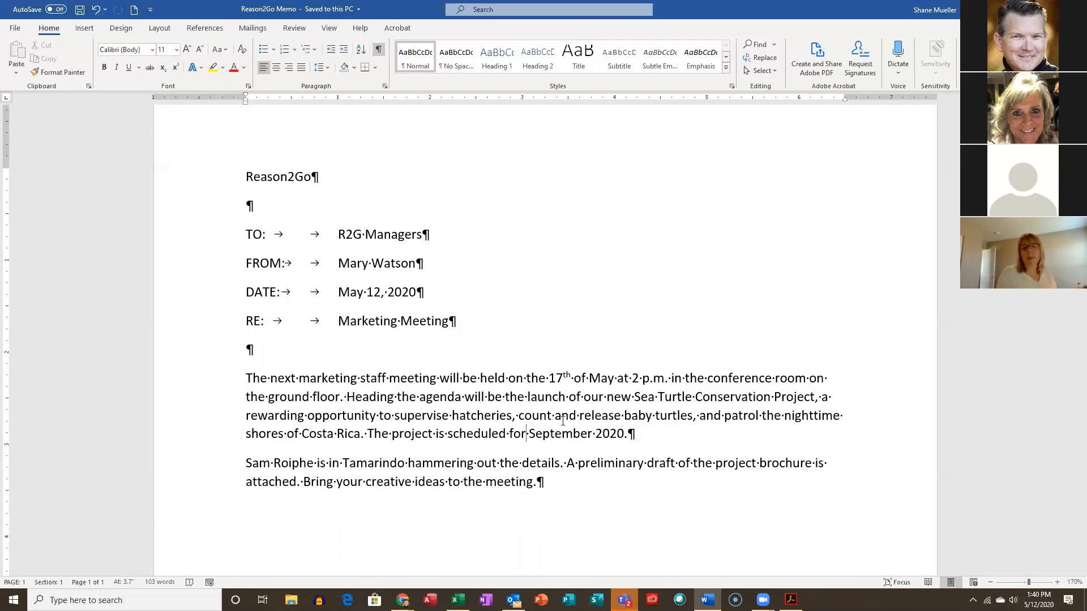
# Replace 'for' with 'to begin in' so it reads 'scheduled to begin in September 2020.'.
pyautogui.press('BackSpace')
pyautogui.press('BackSpace')
pyautogui.press('BackSpace')
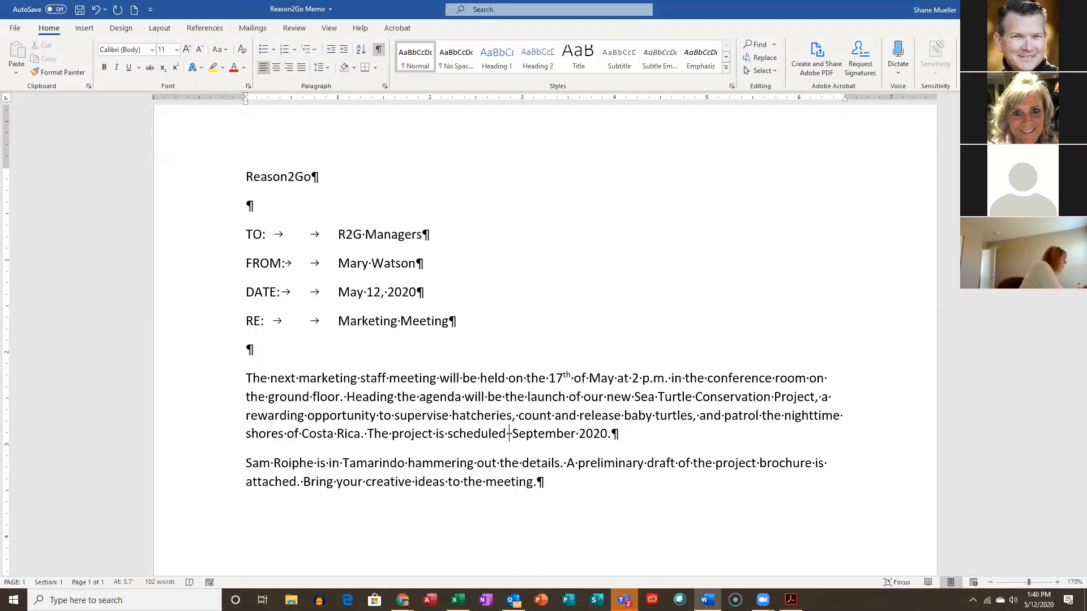
pyautogui.write('to begin')
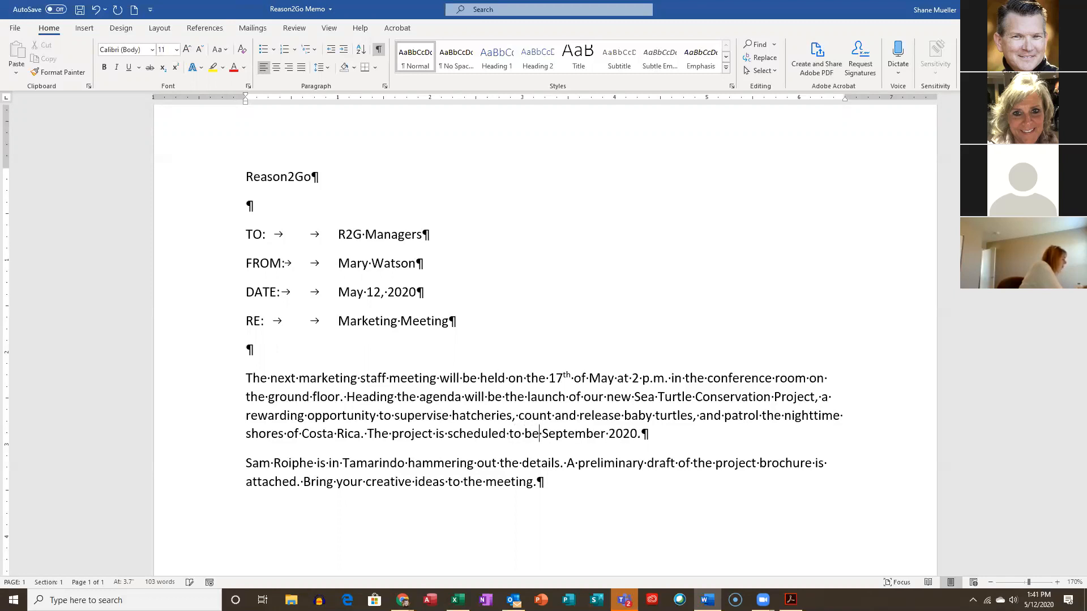
pyautogui.write(' in')
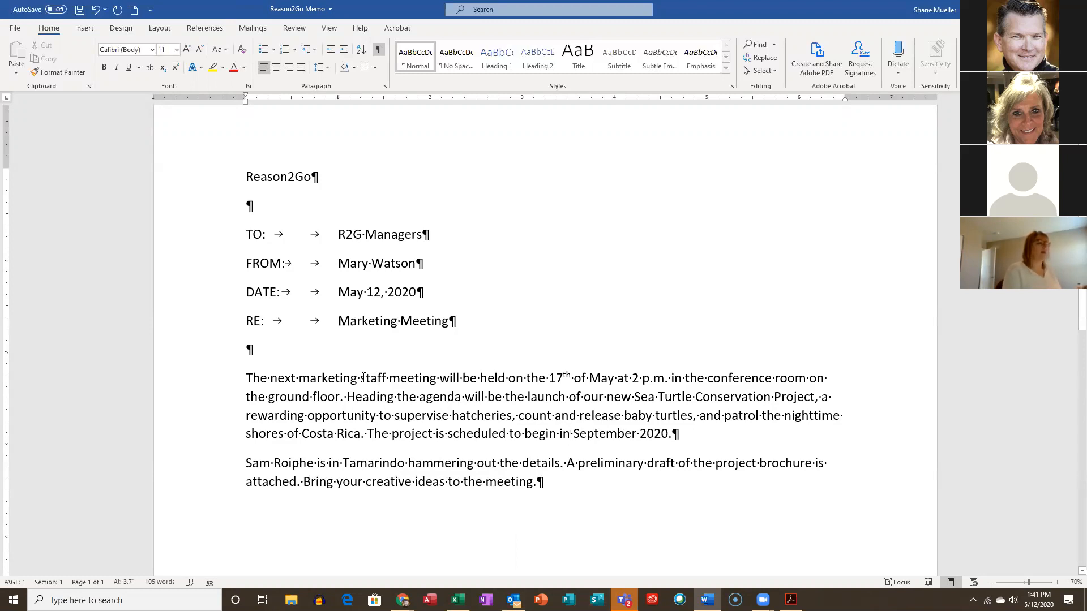
pyautogui.click(497, 401)
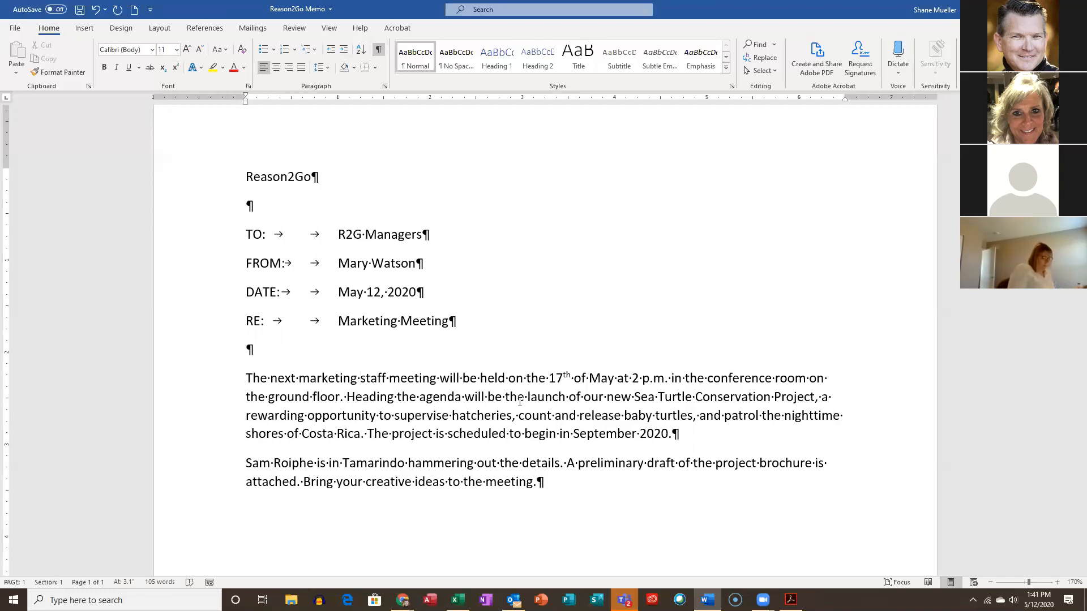
# Delete 'staff' from the first sentence, save, and insert 'large' before 'conference room'.
pyautogui.press('Delete')
pyautogui.press('Delete')
pyautogui.press('Delete')
pyautogui.press('Delete')
pyautogui.press('Delete')
pyautogui.press('Delete')
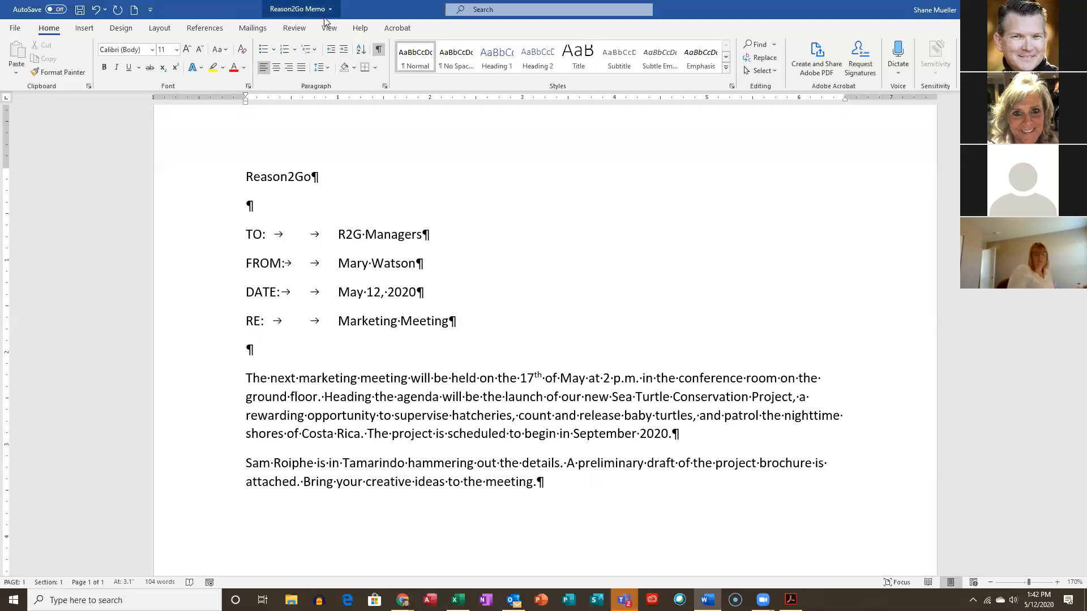
pyautogui.click(80, 11)
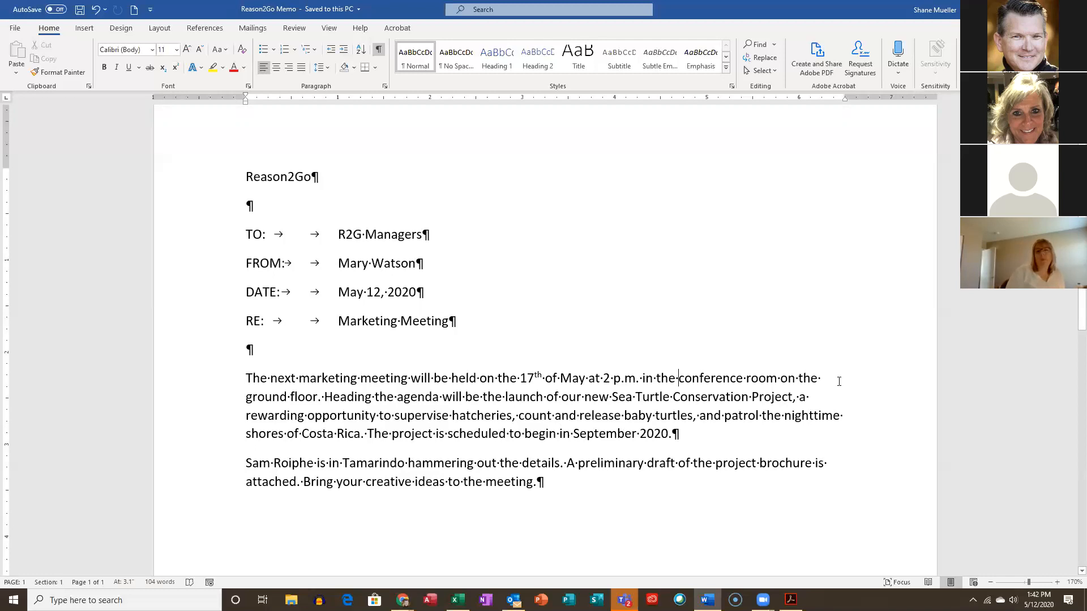
pyautogui.write('large')
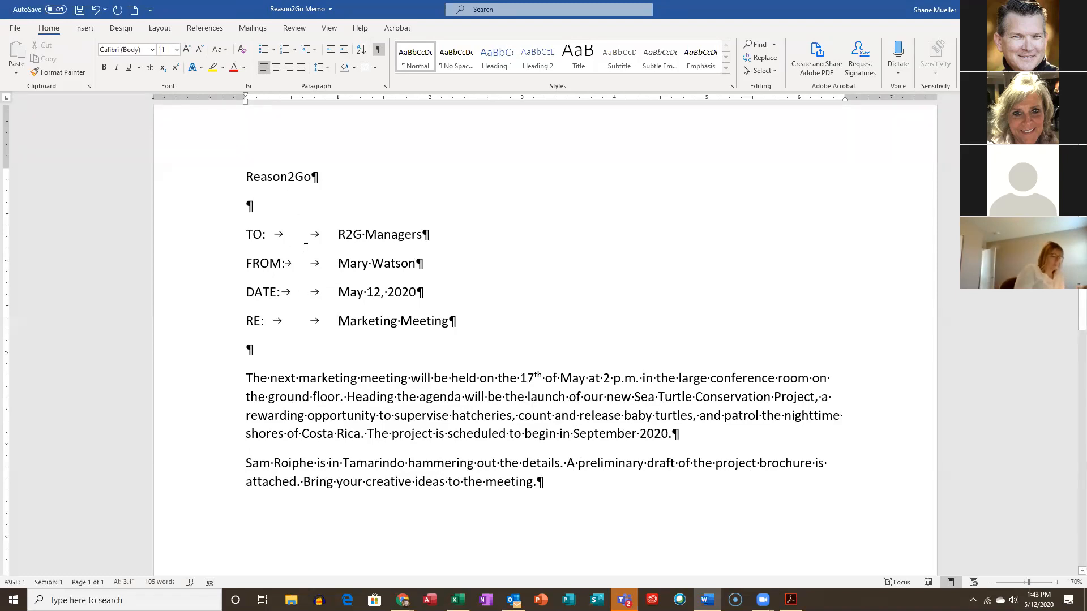
# Replace 'R2G Managers' on the TO line with 'Marketing Staff'.
pyautogui.click(336, 243)
pyautogui.moveTo(340, 235); pyautogui.dragTo(424, 243)
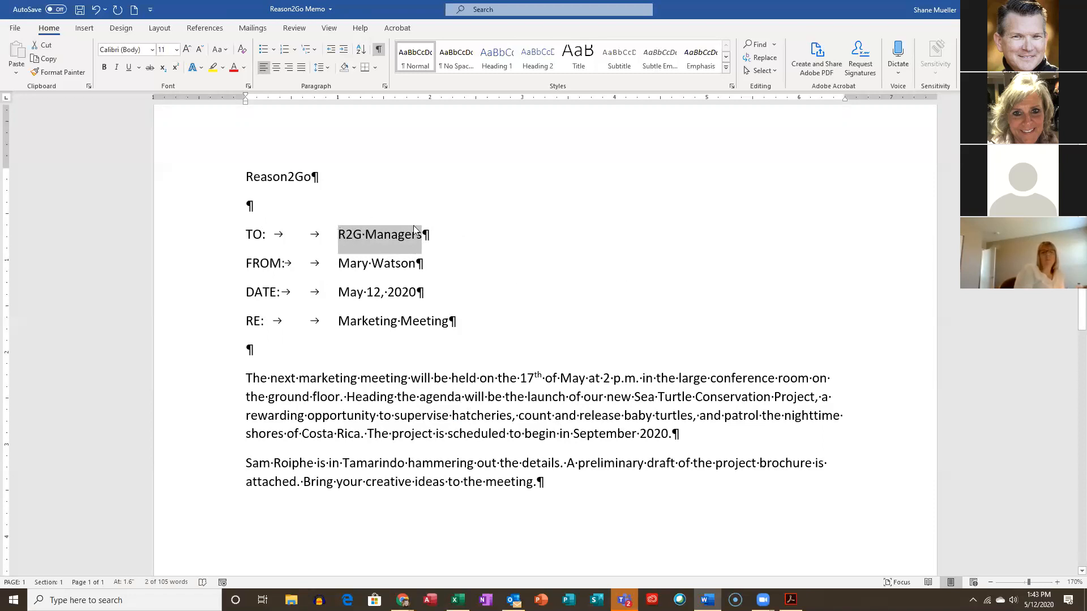
pyautogui.click(347, 235)
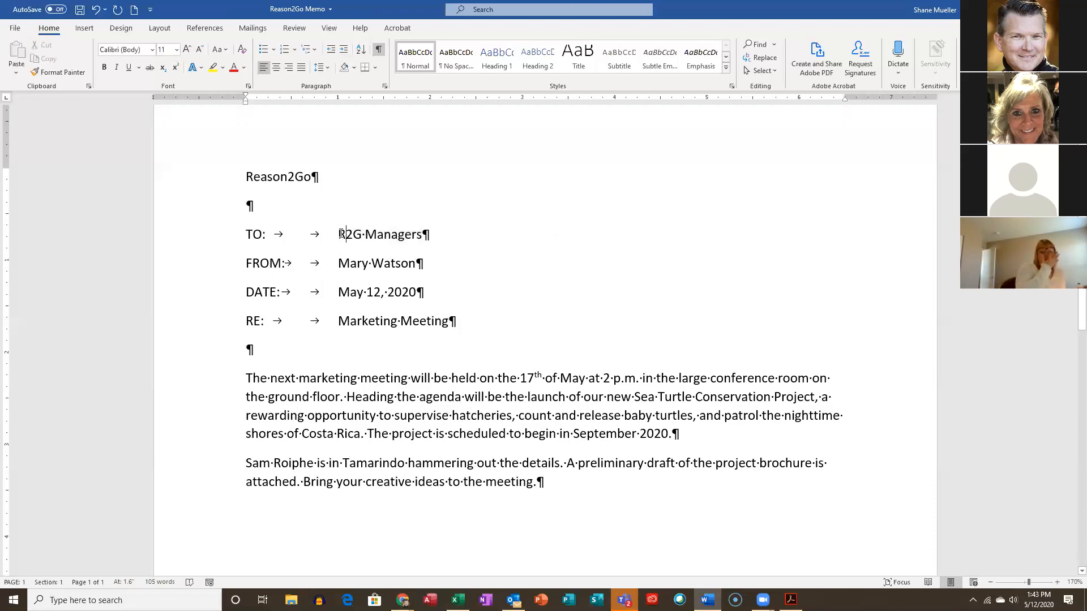
pyautogui.click(341, 234)
pyautogui.moveTo(340, 234); pyautogui.dragTo(424, 234)
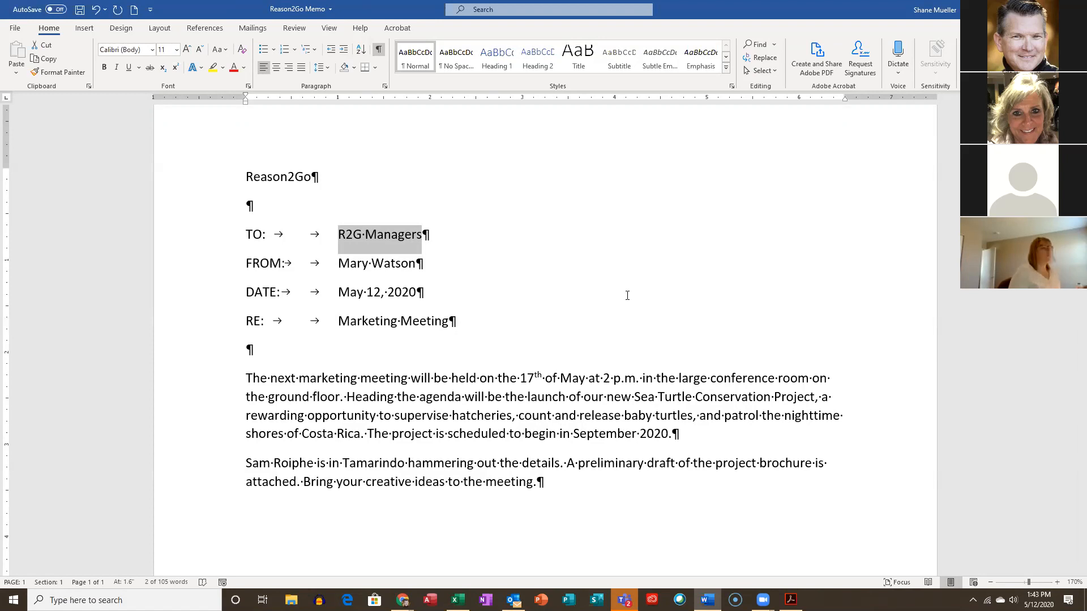
pyautogui.write('Market')
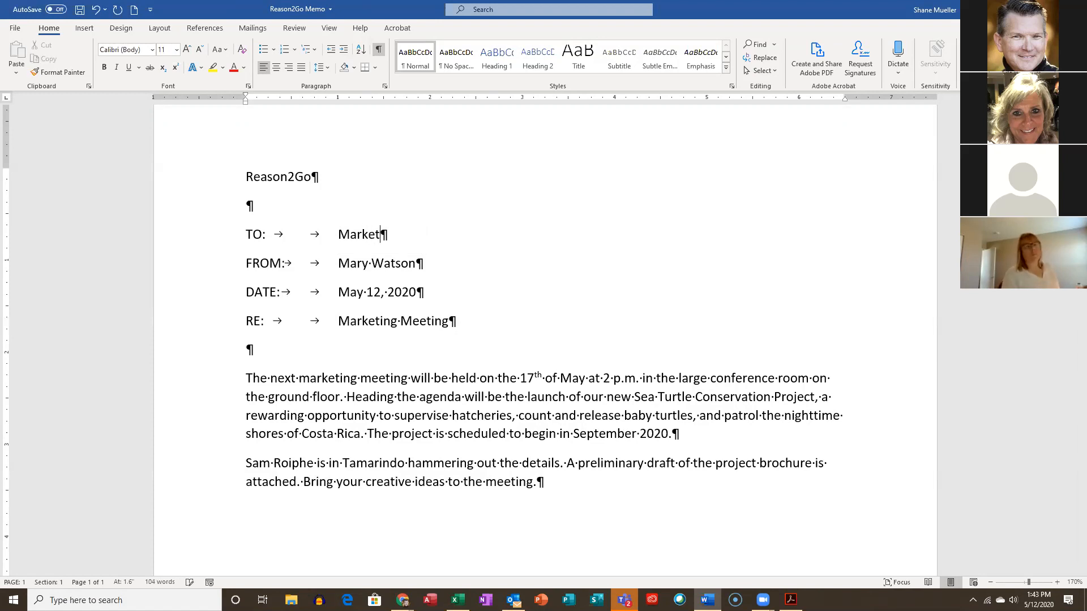
pyautogui.write('ing Staffe')
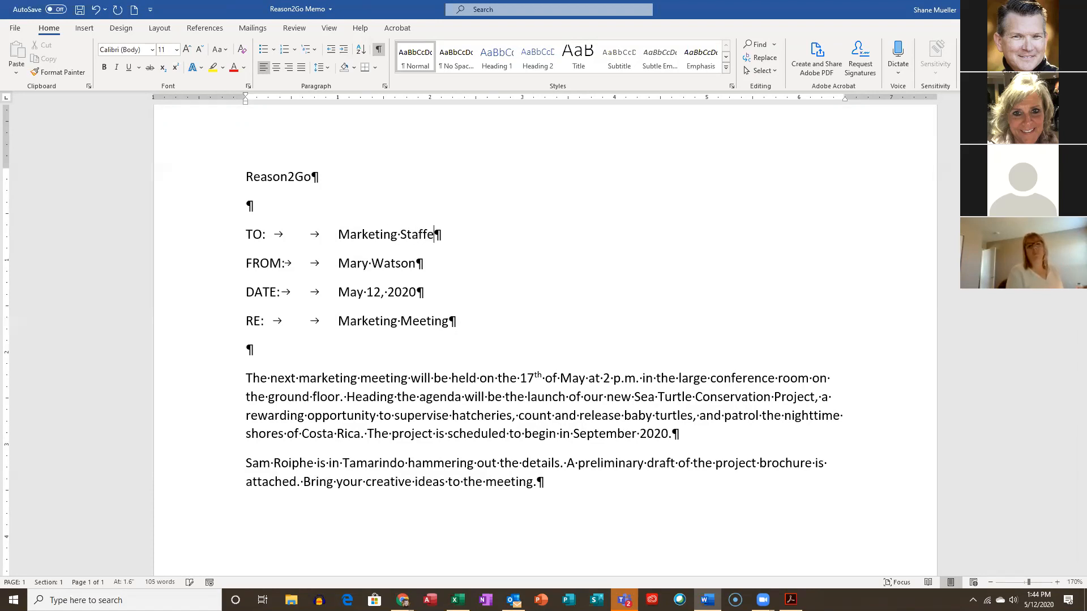
pyautogui.press('BackSpace')
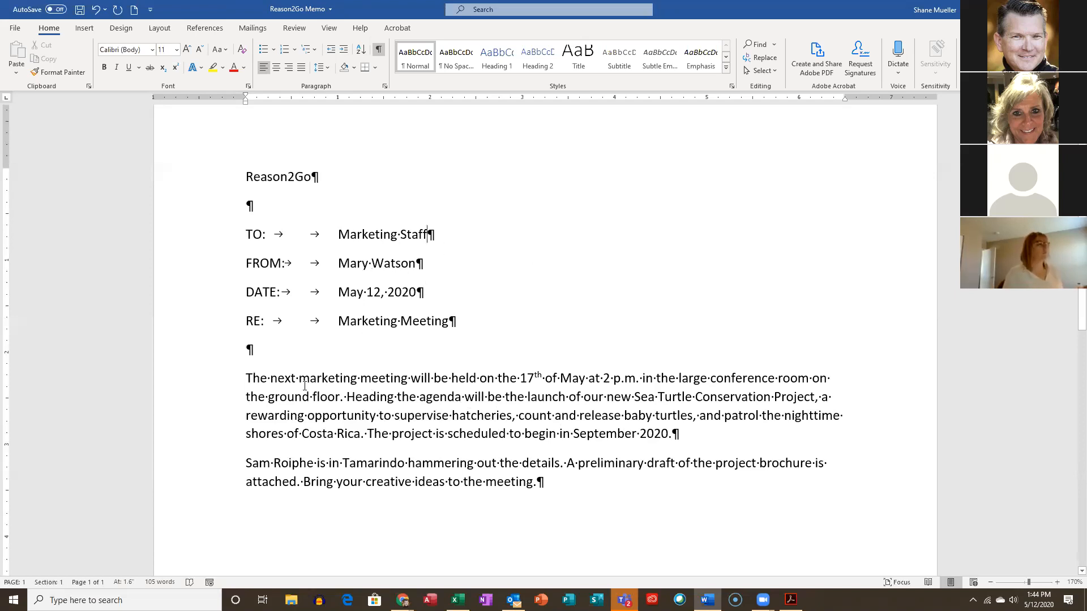
pyautogui.click(351, 264)
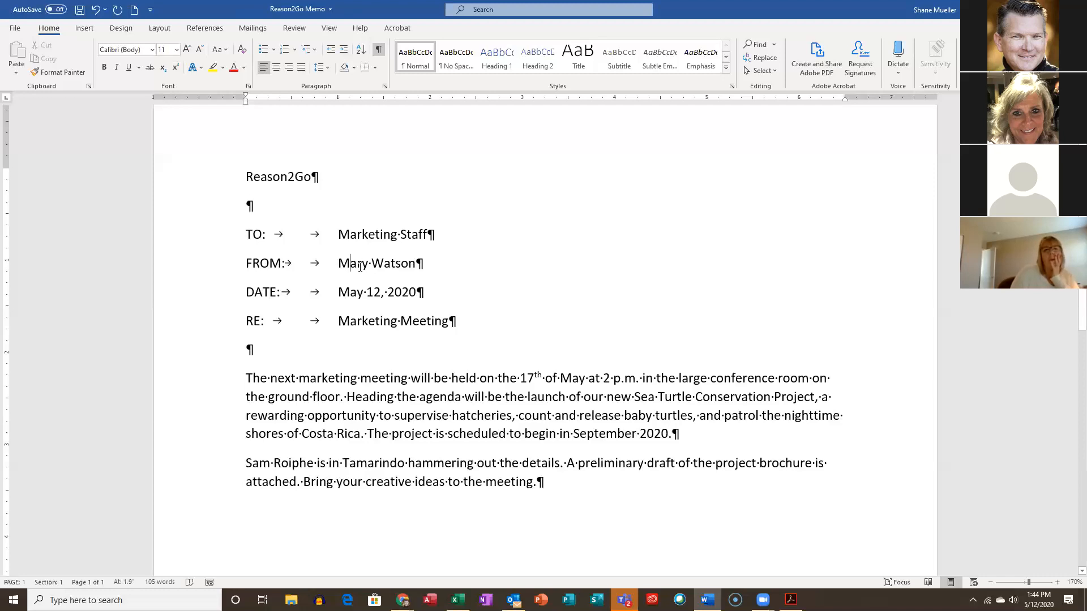
# Replace the FROM line's first name and surname with the new sender's name.
pyautogui.doubleClick(356, 265)
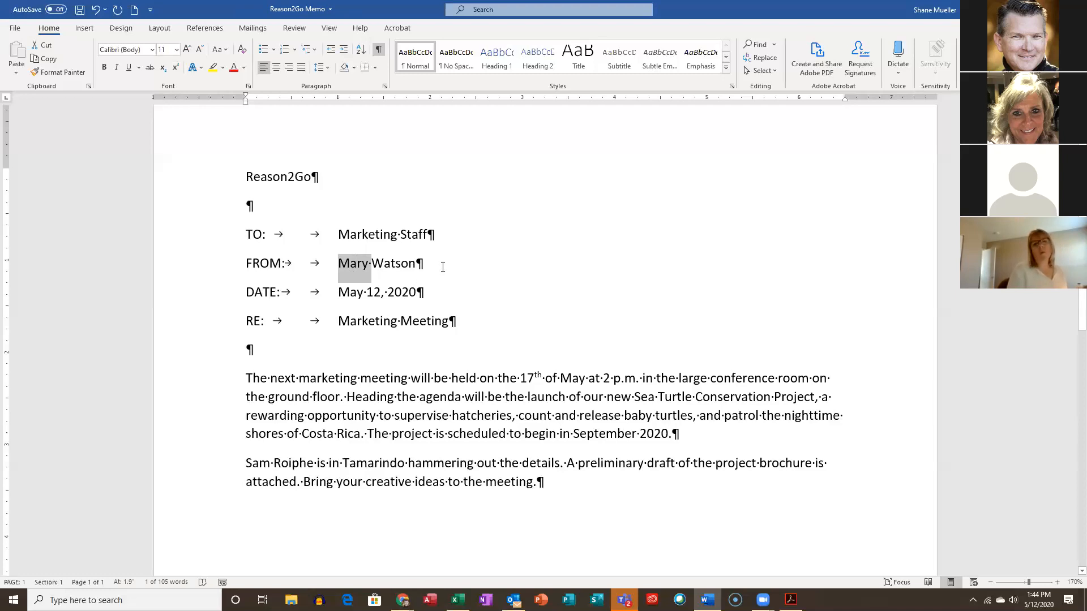
pyautogui.write('Shane')
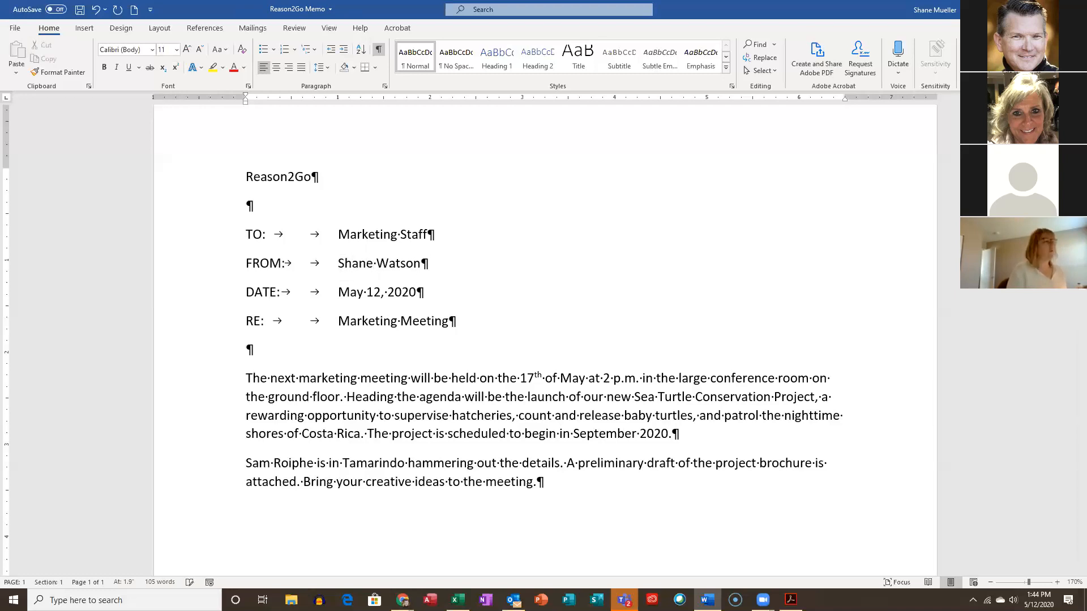
pyautogui.doubleClick(399, 265)
pyautogui.write('Mueller')
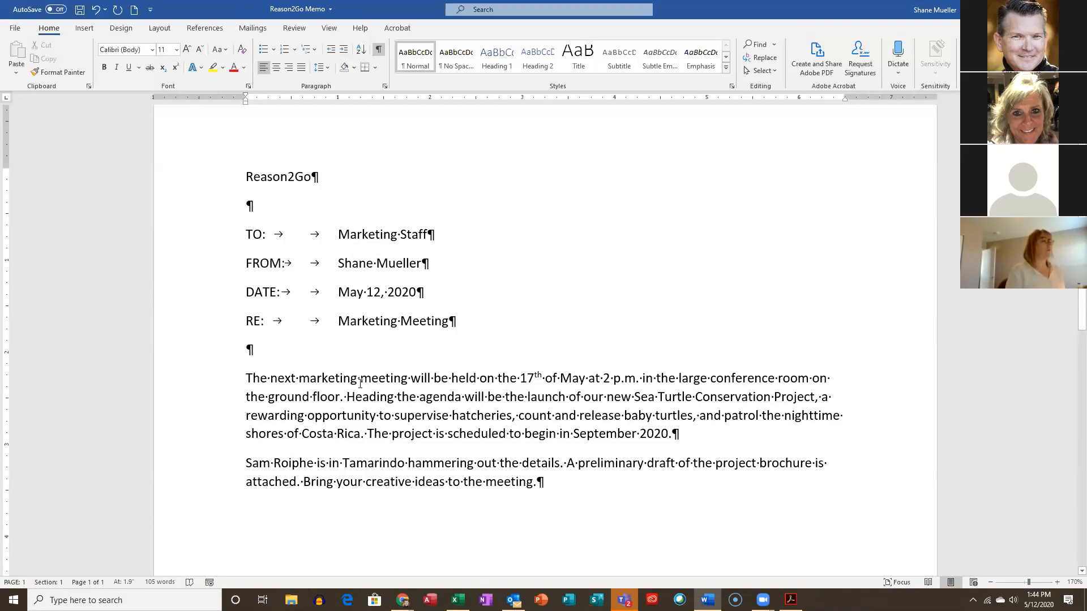
pyautogui.click(327, 381)
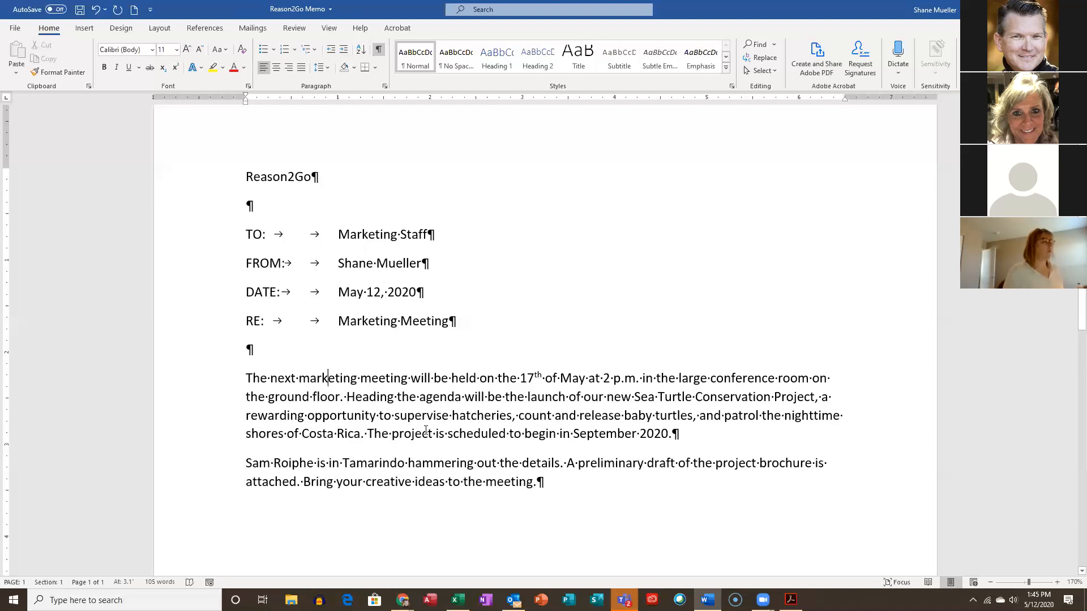
# Select the whole first body paragraph about the marketing meeting, closing the Outlook reminder.
pyautogui.doubleClick(329, 379)
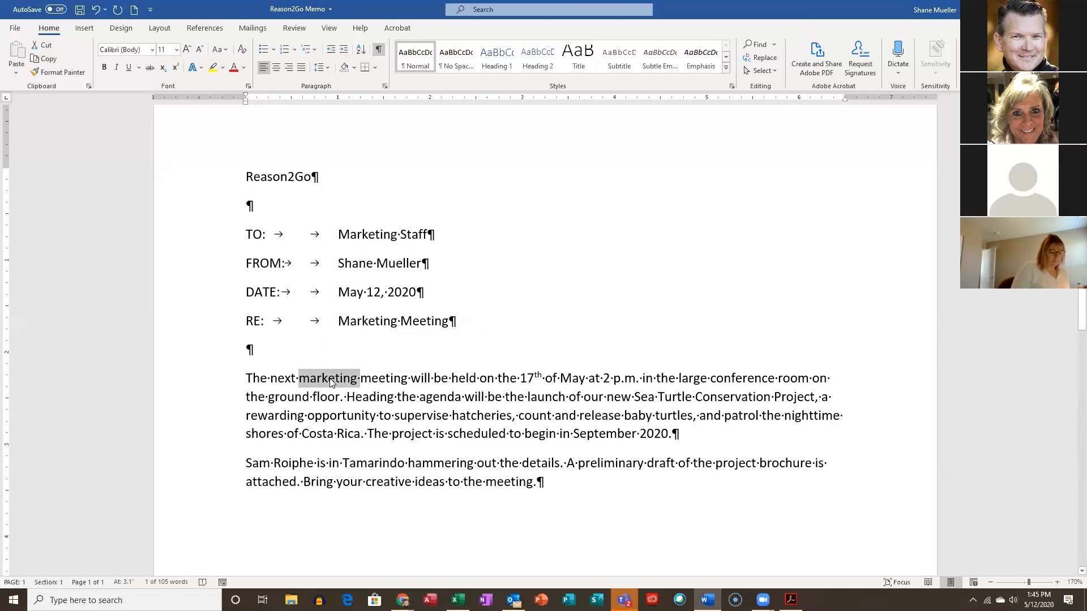
pyautogui.tripleClick(322, 379)
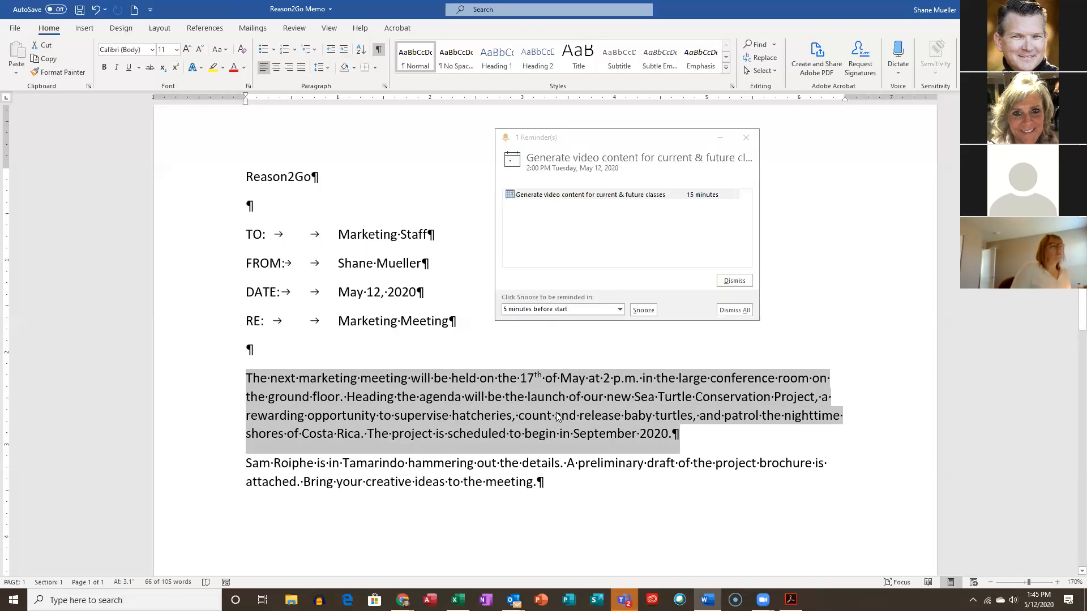
pyautogui.click(746, 139)
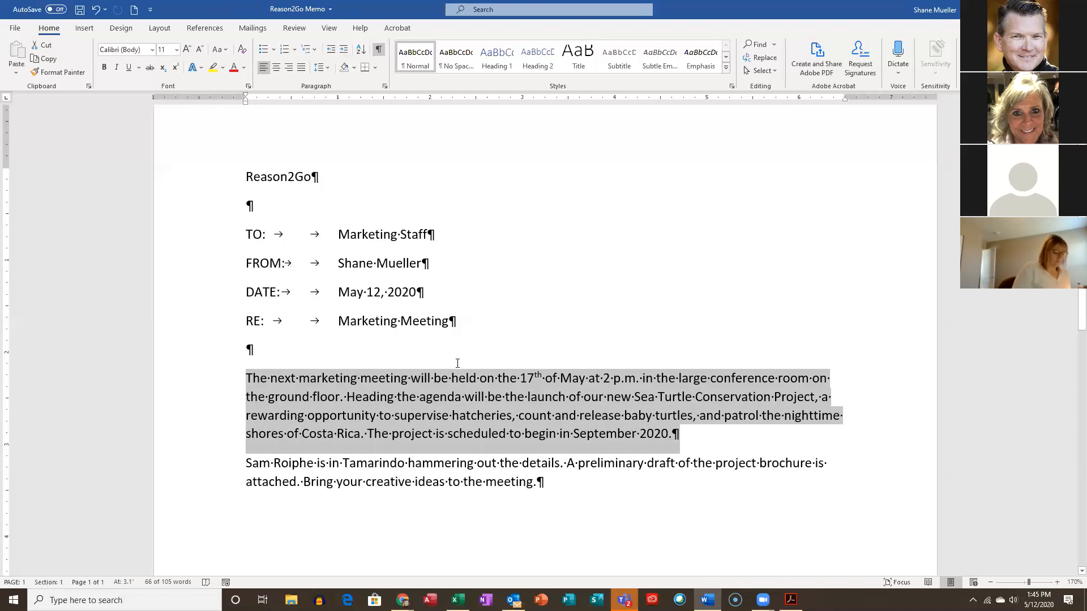
pyautogui.click(379, 415)
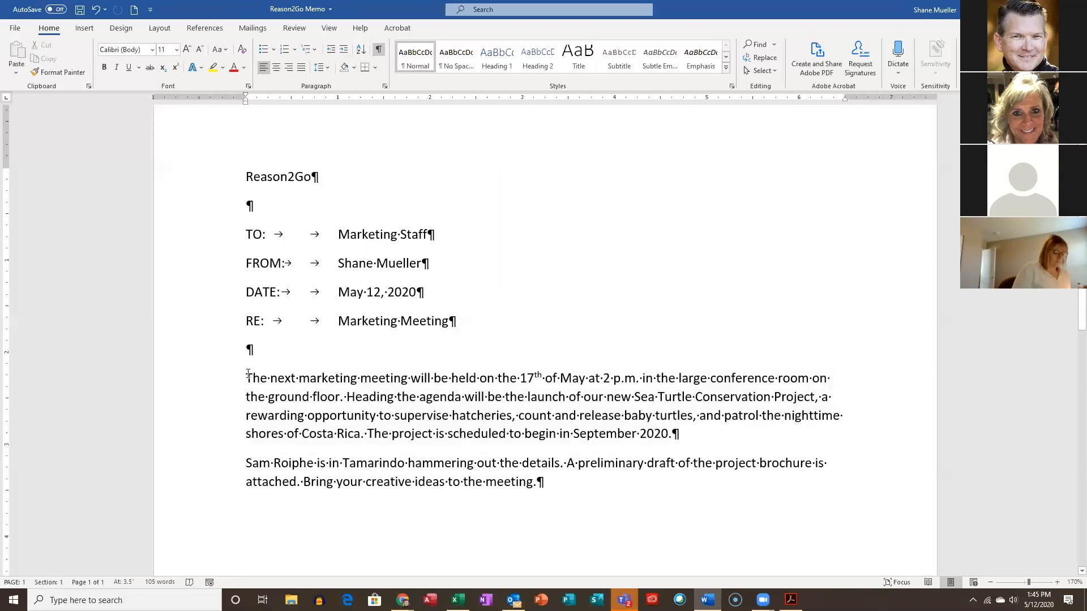
pyautogui.moveTo(265, 375); pyautogui.dragTo(680, 436)
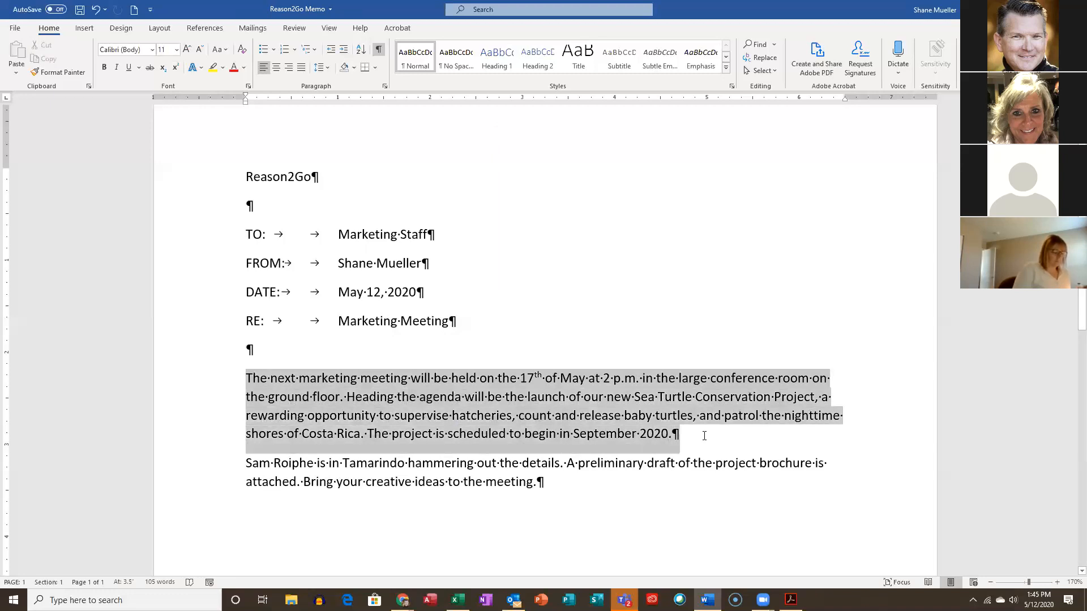
pyautogui.click(492, 400)
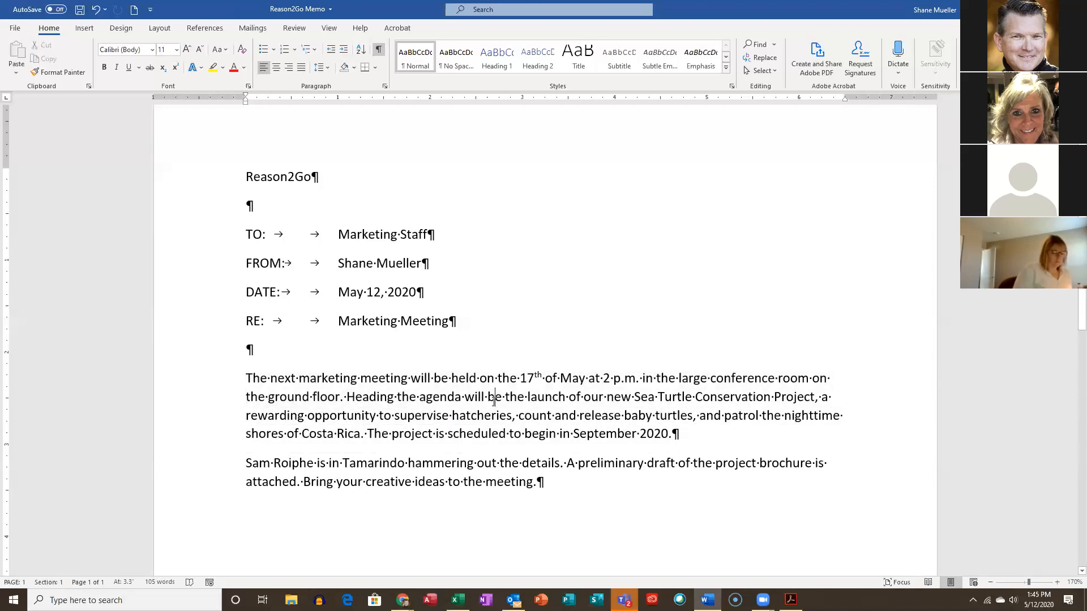
pyautogui.tripleClick(495, 402)
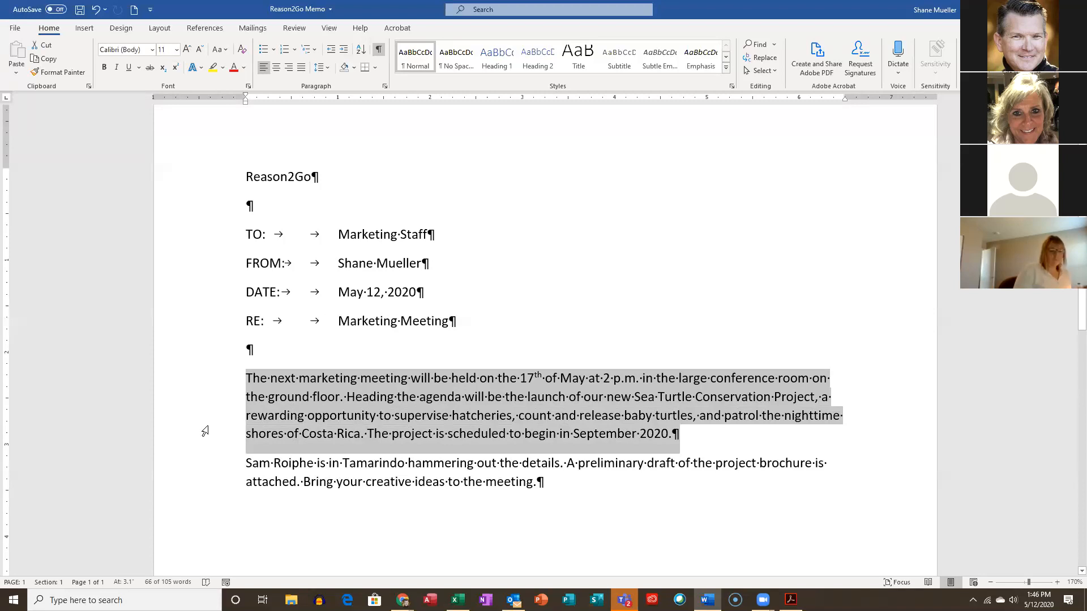
# Select just the paragraph's third line, 'rewarding' through 'nighttime', from the left margin.
pyautogui.click(204, 403)
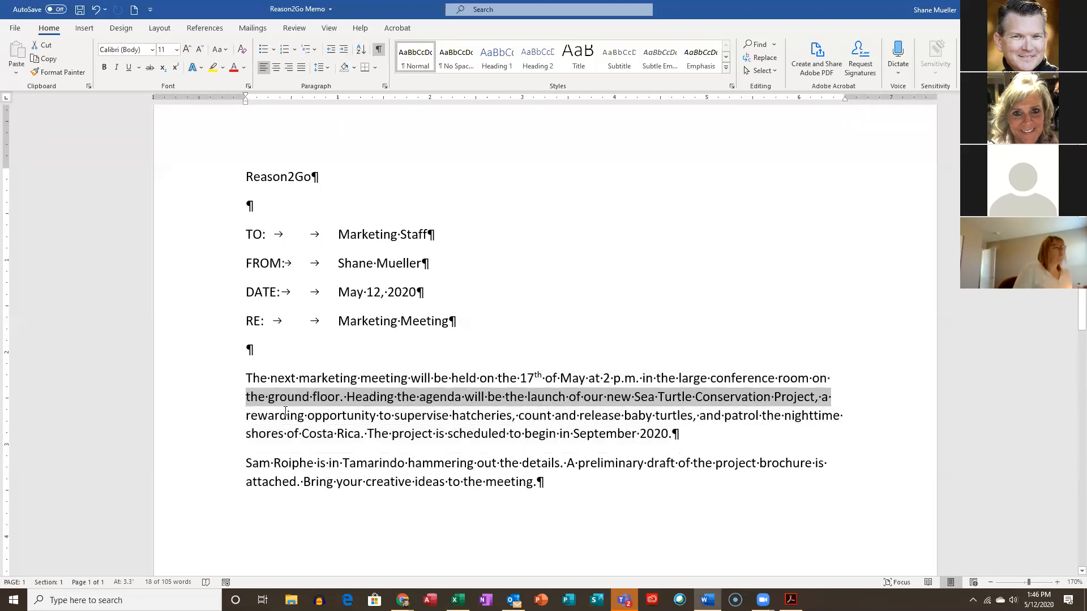
pyautogui.click(183, 413)
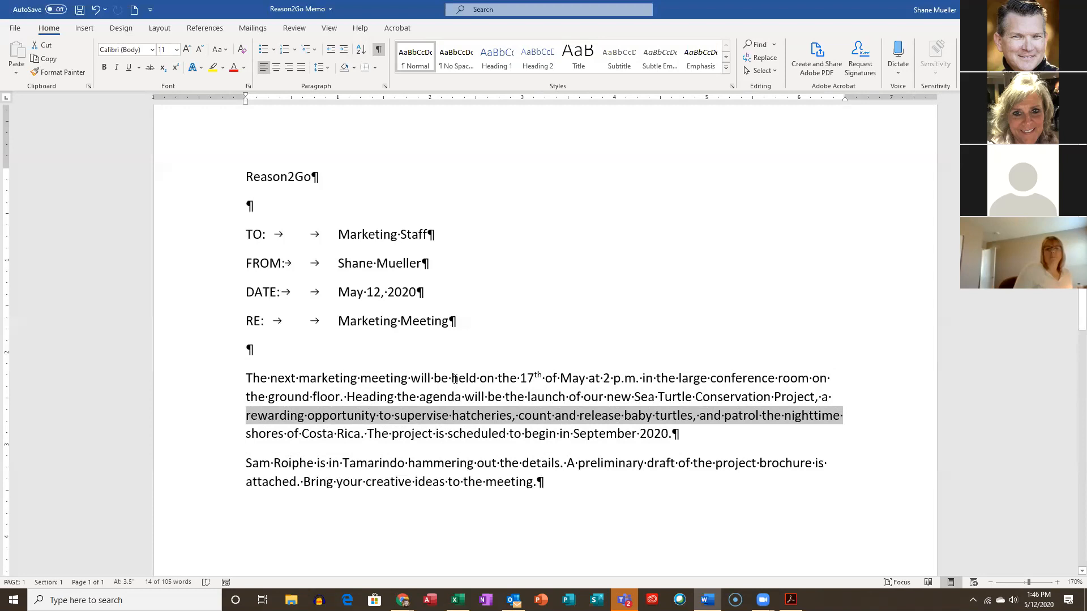
# Retype the RE line as 'RE:' tabbed to 'Launch of new Sea Turtle Conservation Project'.
pyautogui.click(183, 326)
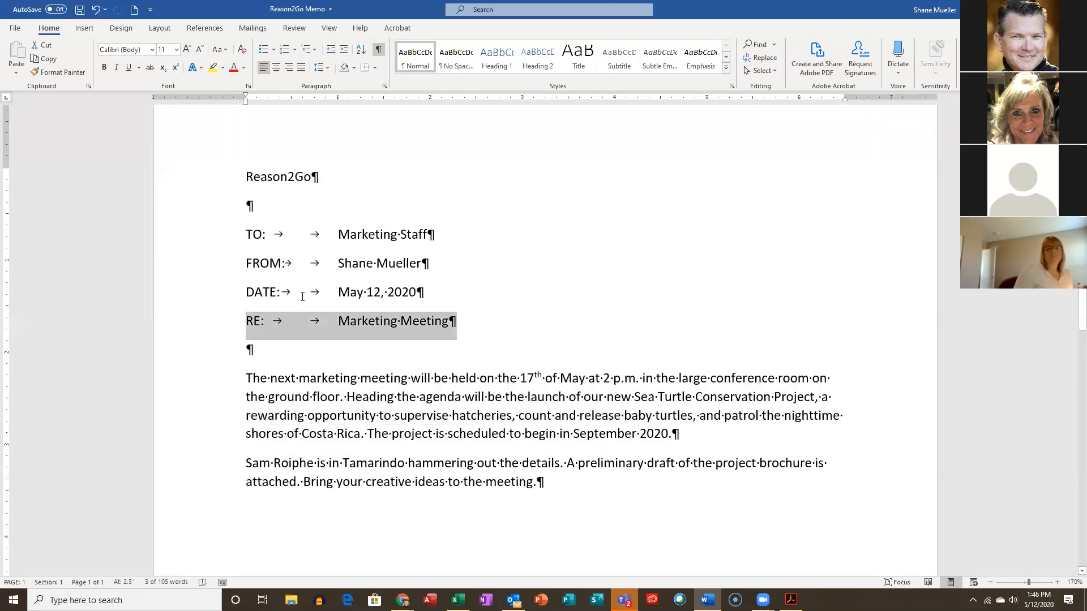
pyautogui.write('RE')
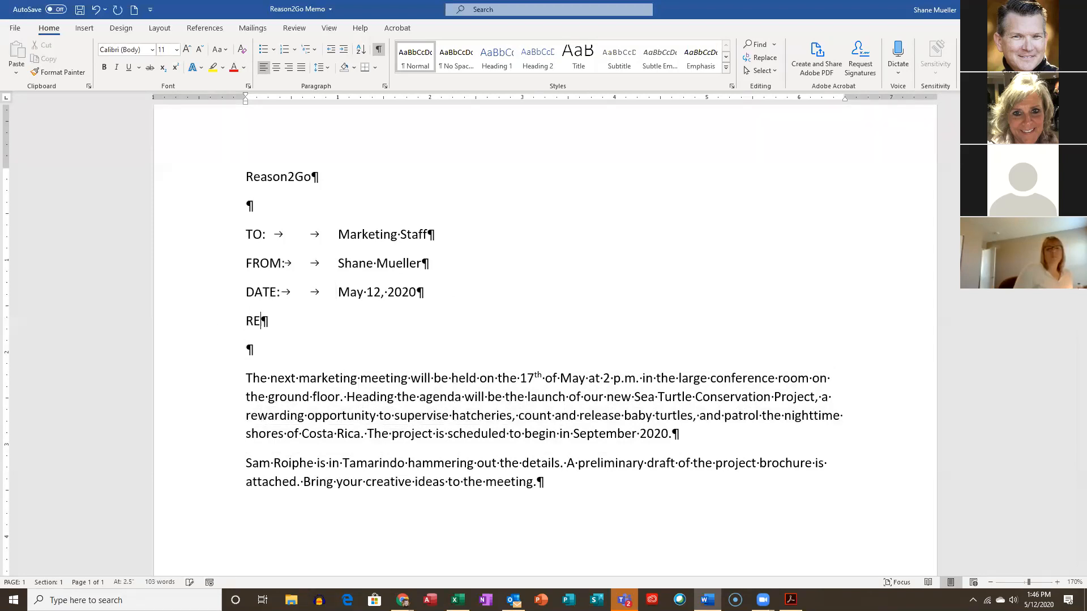
pyautogui.write(':')
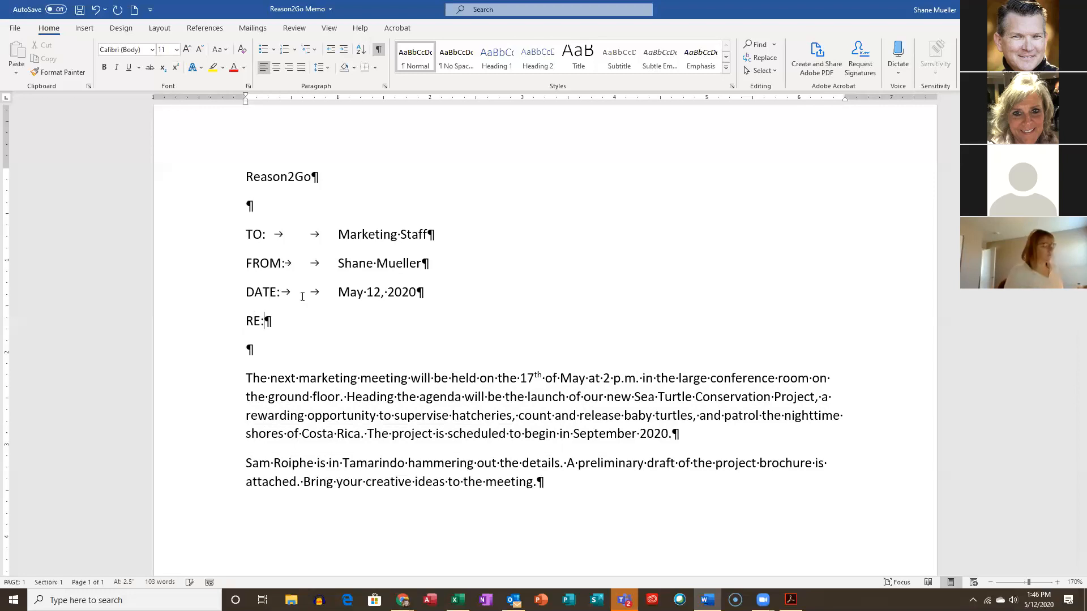
pyautogui.press('Tab')
pyautogui.press('Tab')
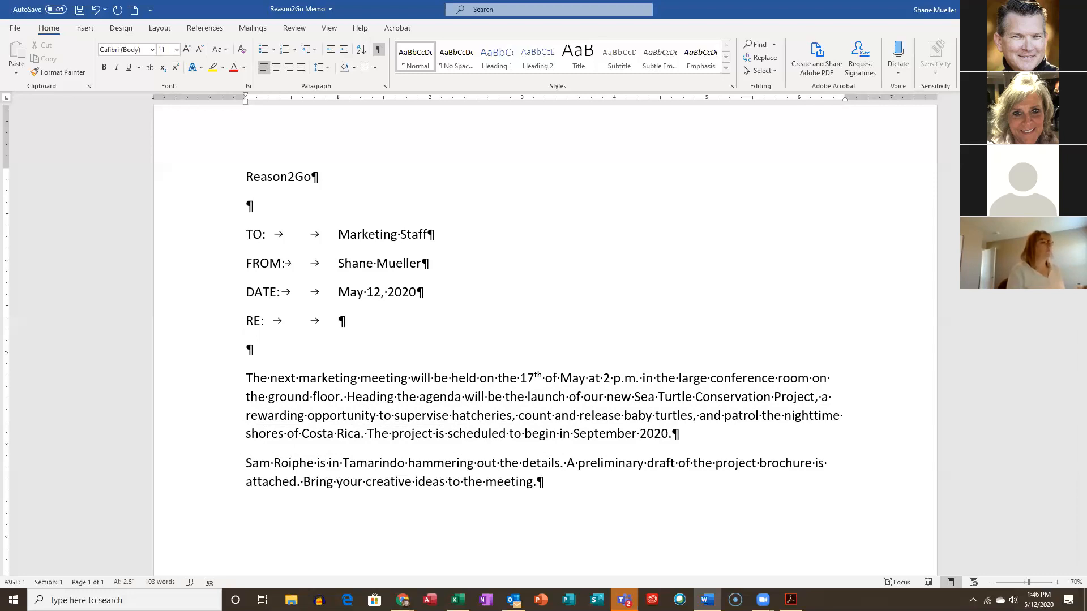
pyautogui.write('Launch of new S')
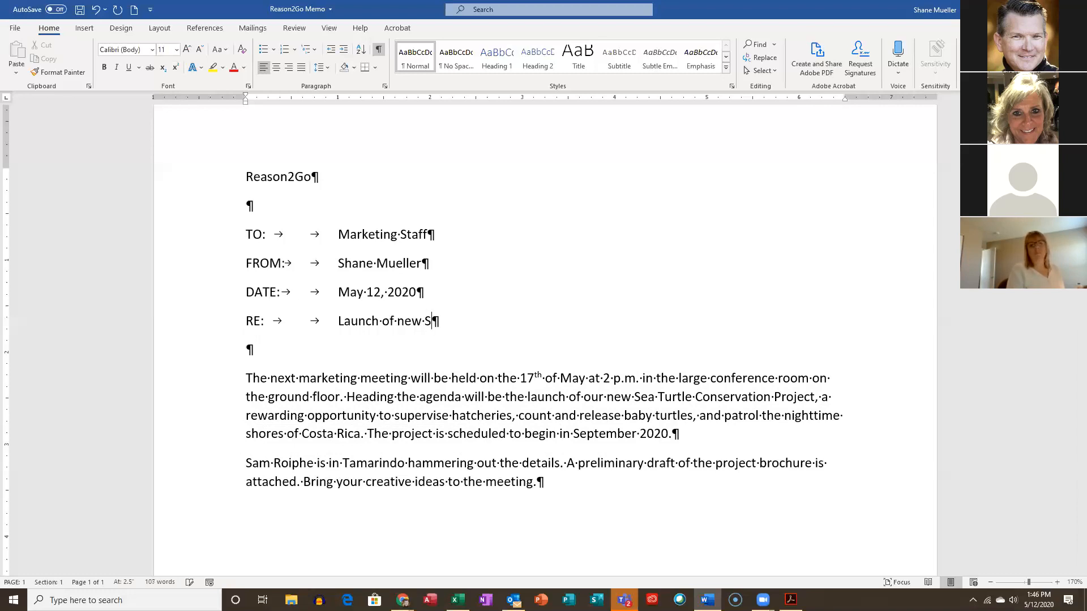
pyautogui.write('ea Turtle C')
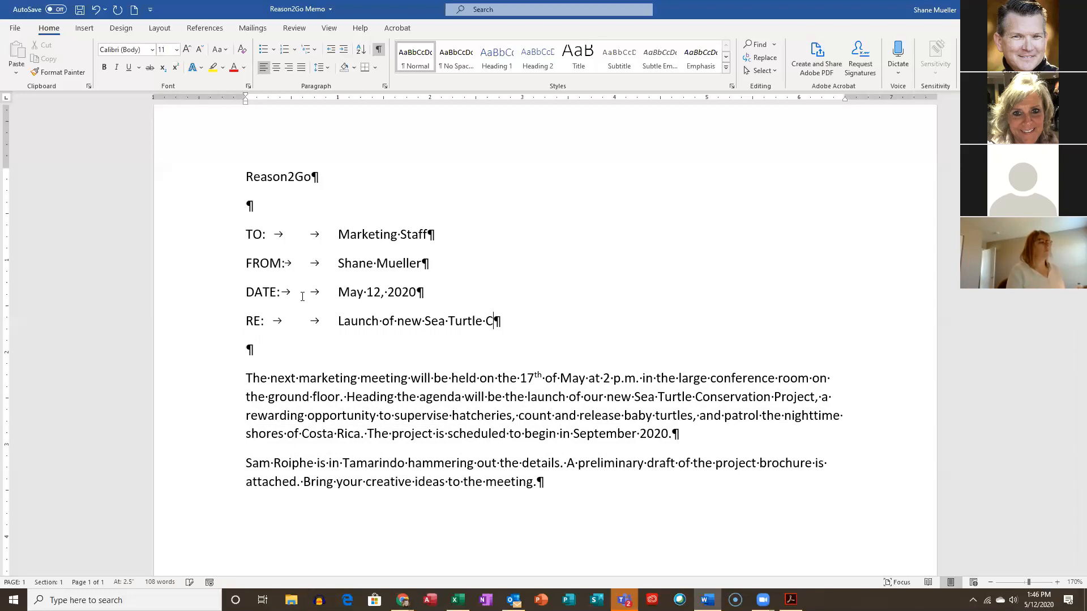
pyautogui.write('onservatio')
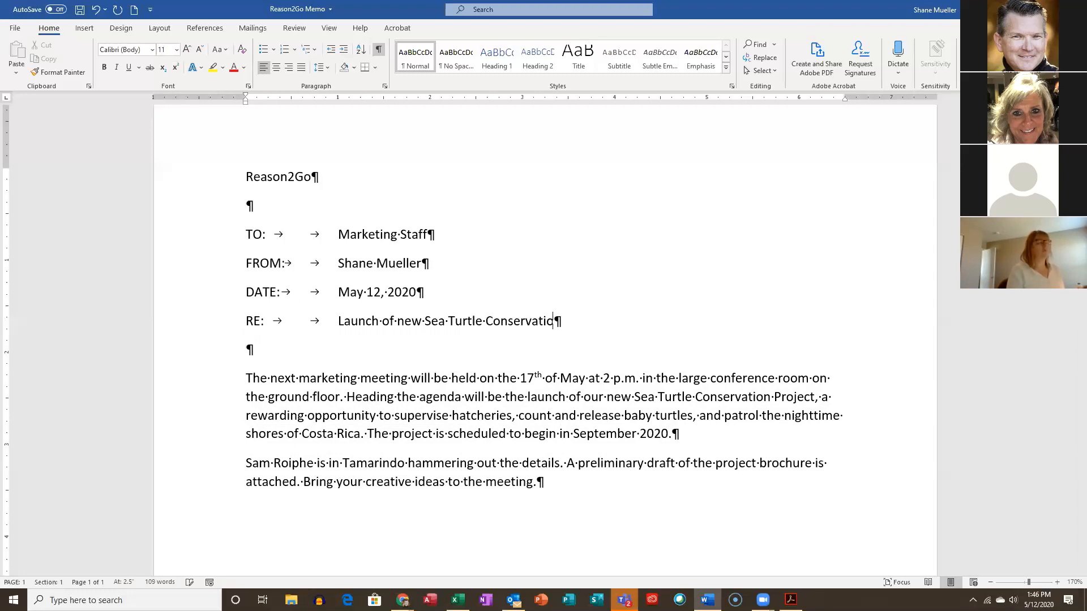
pyautogui.write('n Project')
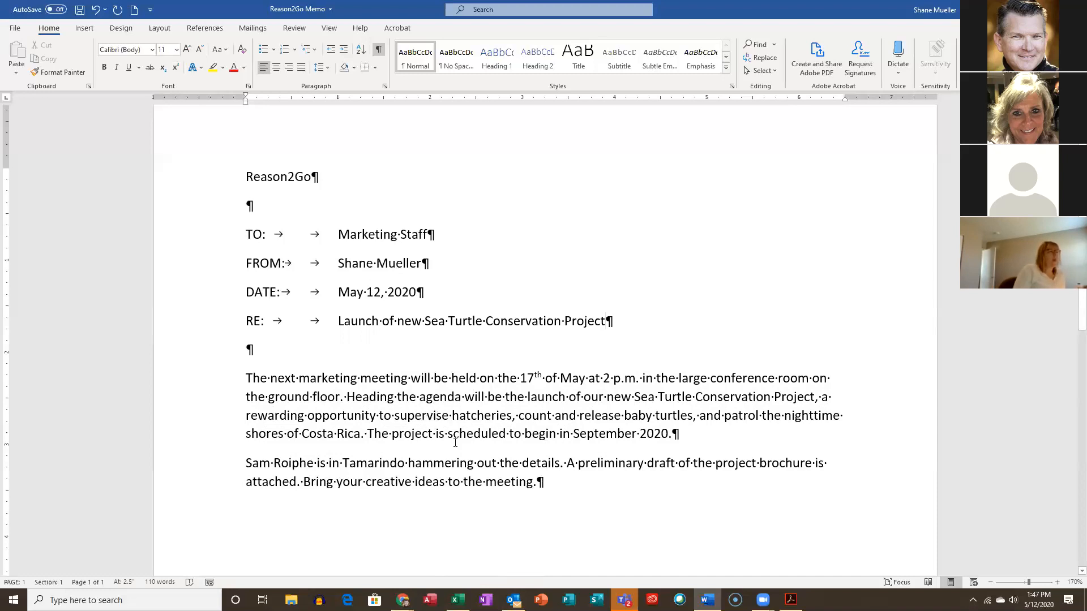
# Replace 'supervise' with 'build' in the first paragraph, then select the text from 'nighttime' onward.
pyautogui.doubleClick(418, 416)
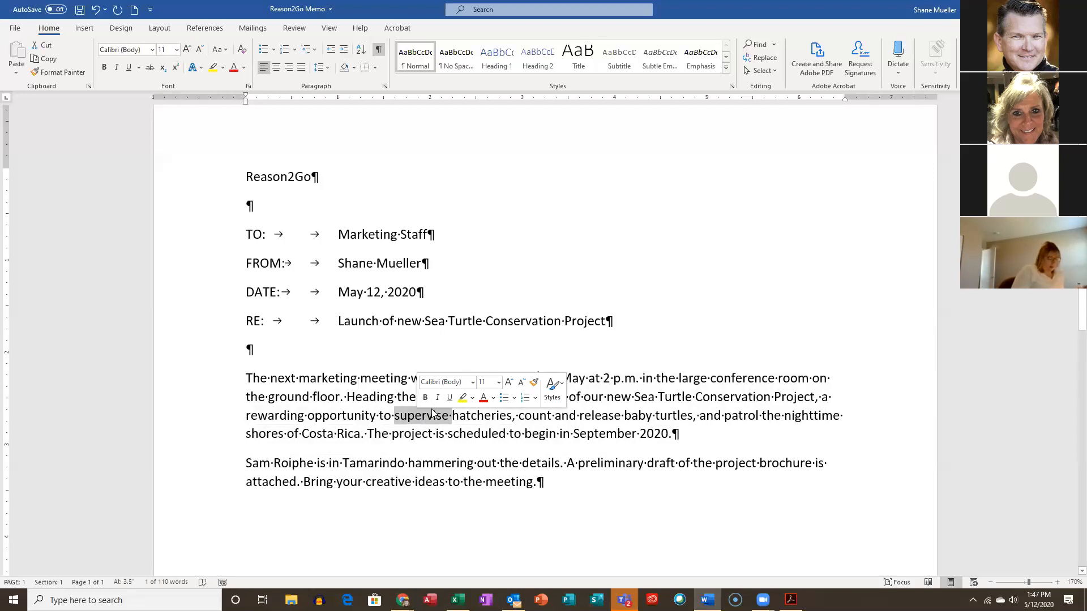
pyautogui.write('build')
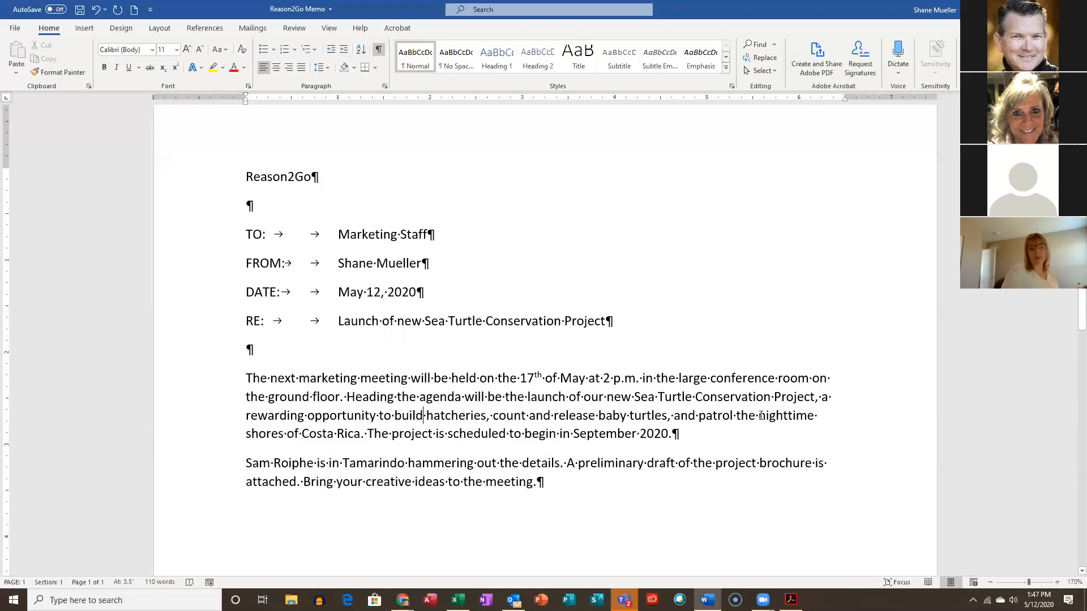
pyautogui.moveTo(761, 416); pyautogui.dragTo(829, 432)
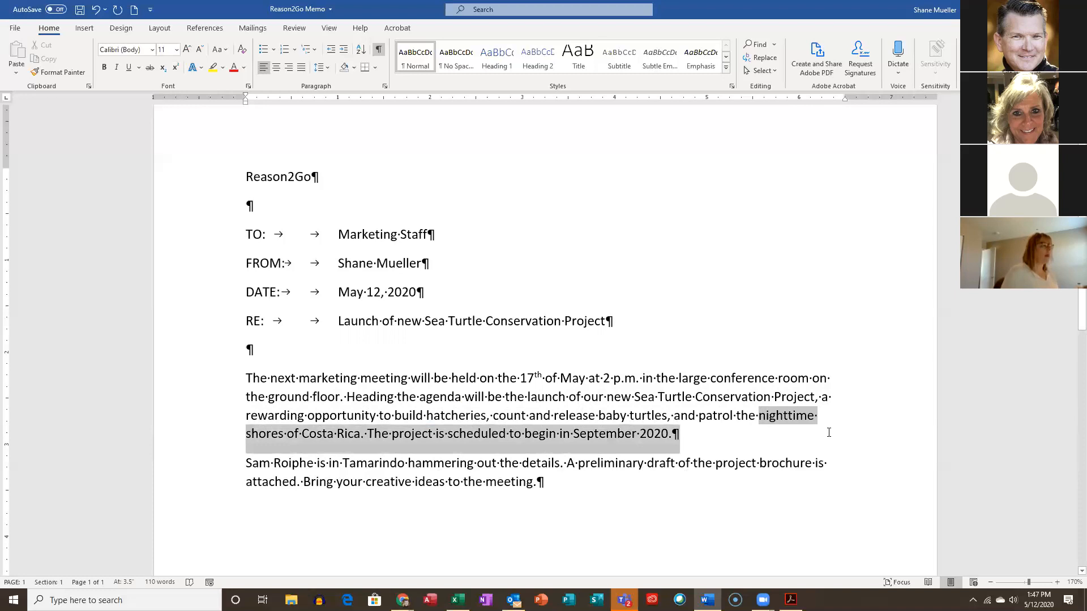
# Replace 'nighttime shores' with 'moon-lit beaches' in the first body paragraph.
pyautogui.moveTo(605, 467); pyautogui.dragTo(282, 441)
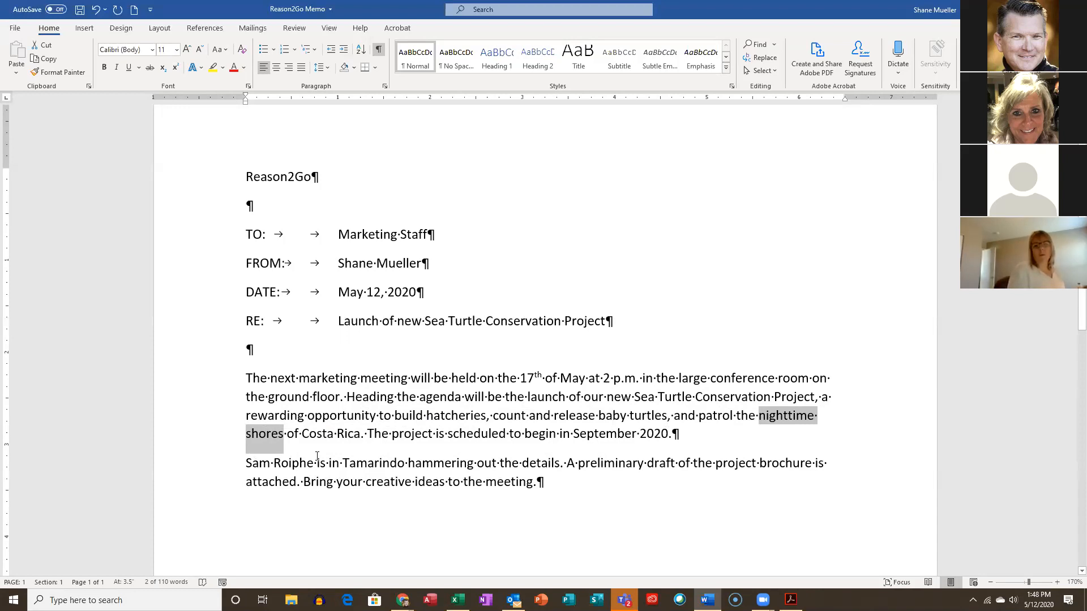
pyautogui.write('moon of Costa')
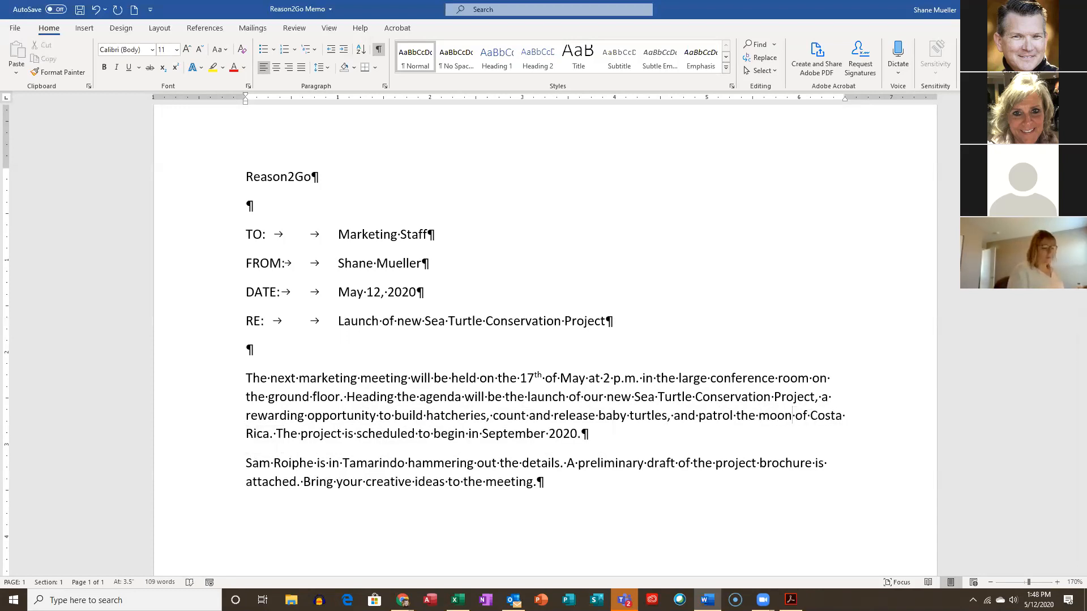
pyautogui.write('-lit beaches')
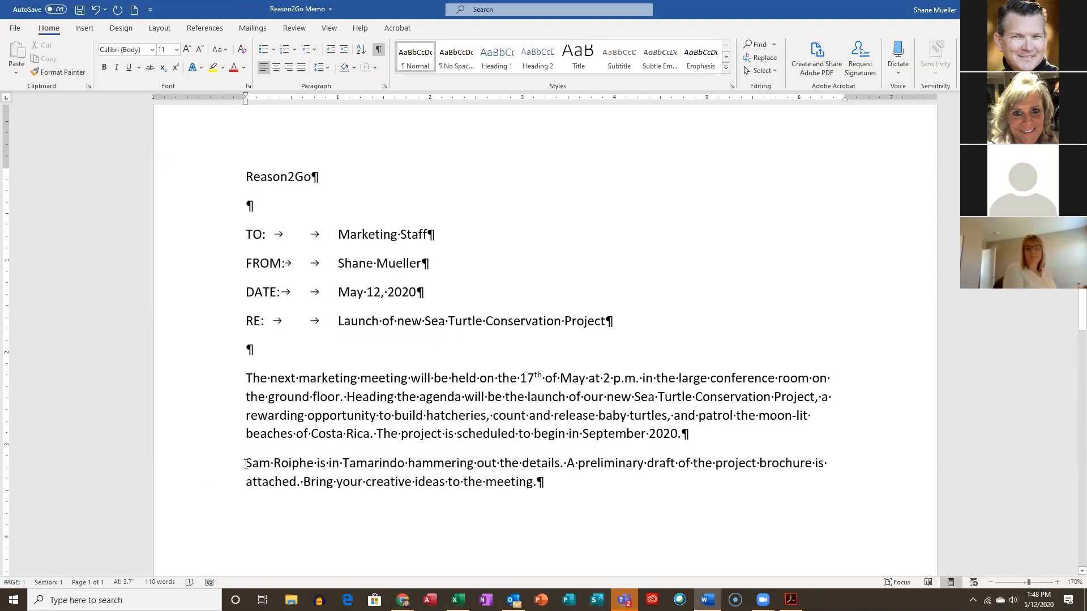
# Delete the Tamarindo sentence from the last paragraph and save the memo.
pyautogui.moveTo(245, 463); pyautogui.dragTo(559, 475)
pyautogui.click(461, 463)
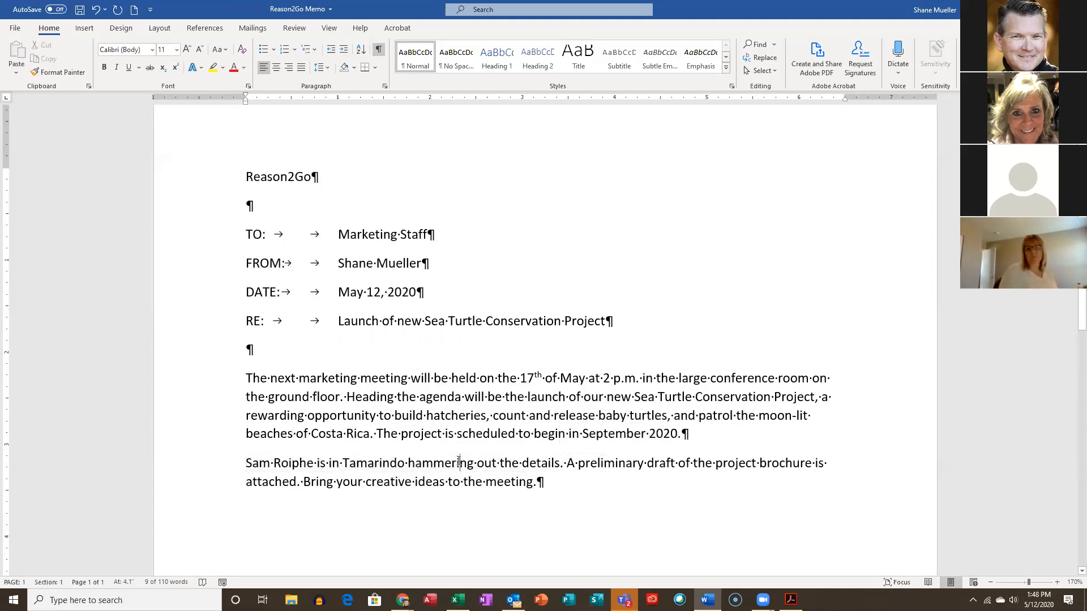
pyautogui.keyDown('ctrl'); pyautogui.click(403, 463); pyautogui.keyUp('ctrl')
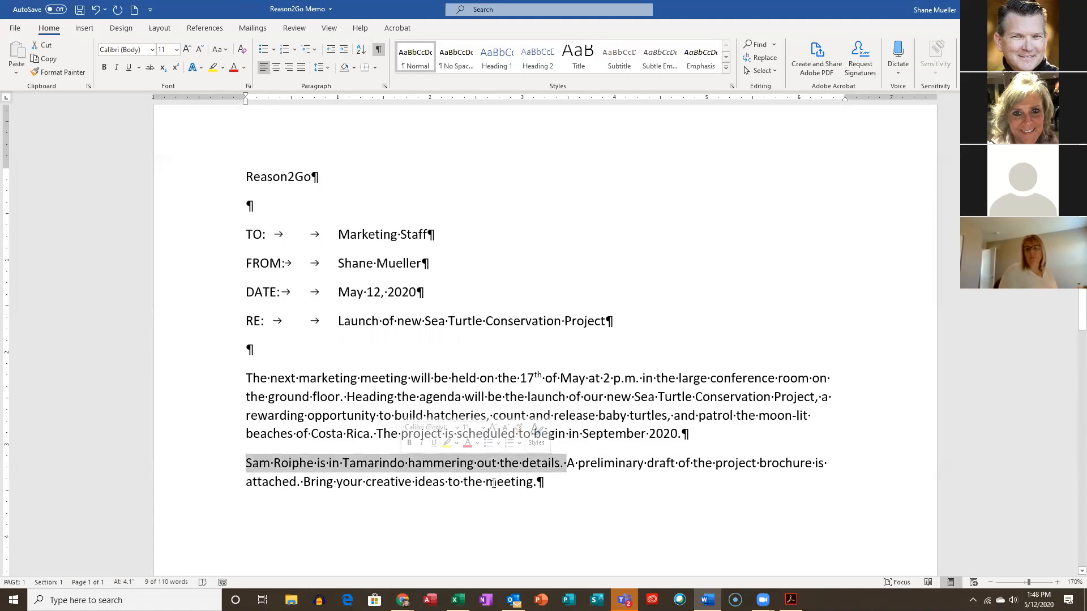
pyautogui.click(462, 482)
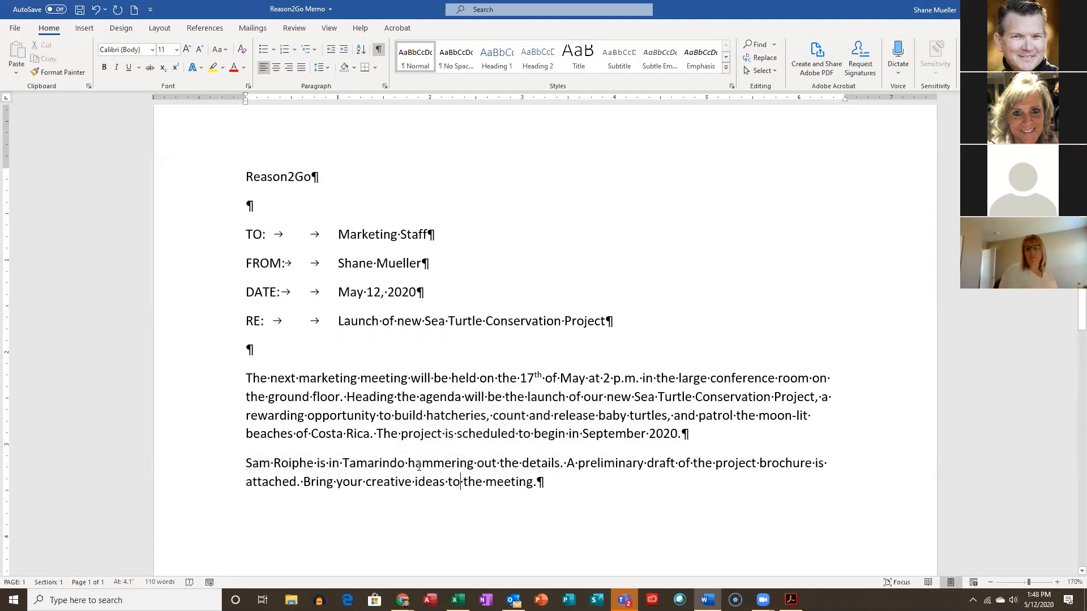
pyautogui.keyDown('ctrl'); pyautogui.click(389, 464); pyautogui.keyUp('ctrl')
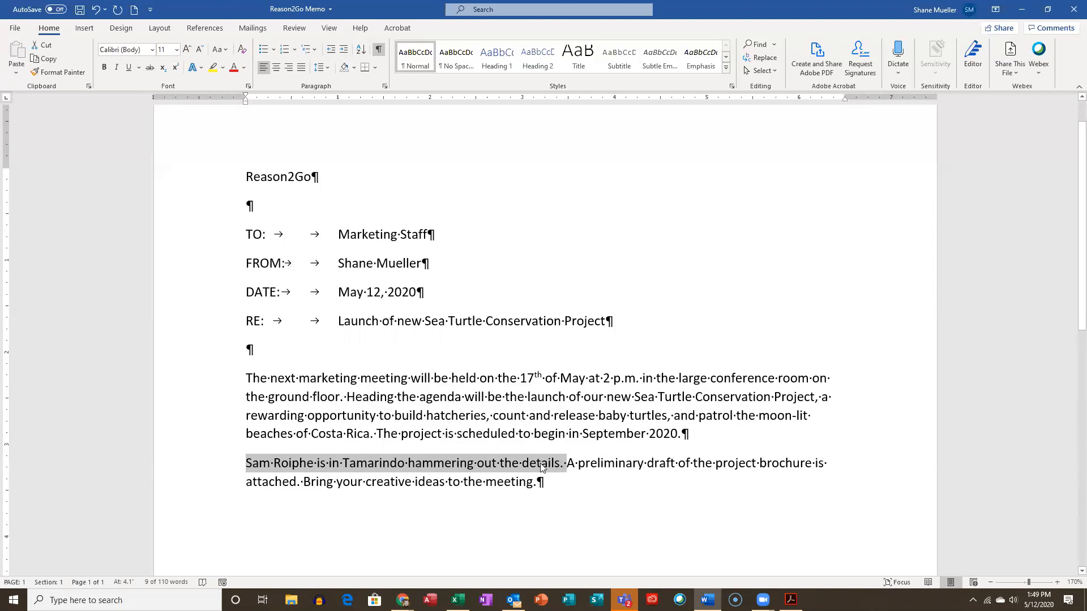
pyautogui.press('Delete')
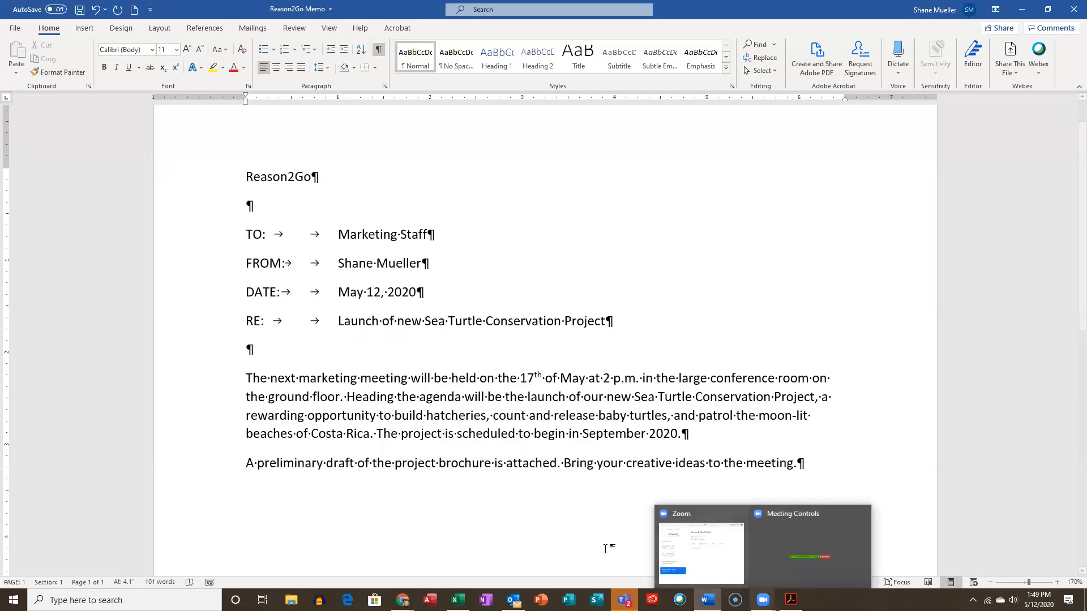
pyautogui.moveTo(624, 599)
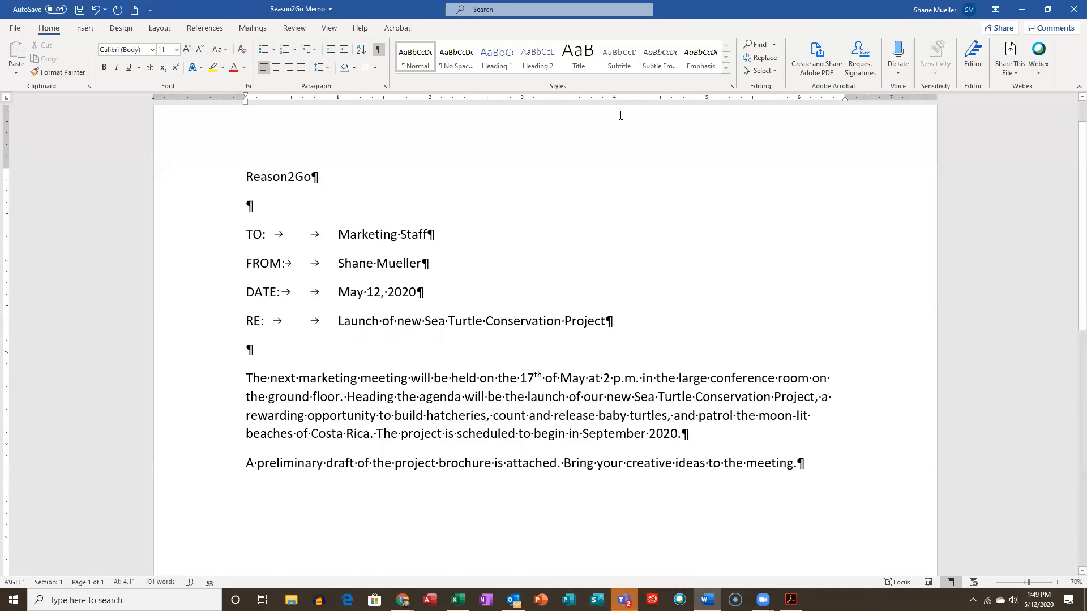
pyautogui.click(81, 10)
# Select the entire Reason2Go heading paragraph and bring up its mini toolbar.
pyautogui.moveTo(245, 175); pyautogui.dragTo(260, 177)
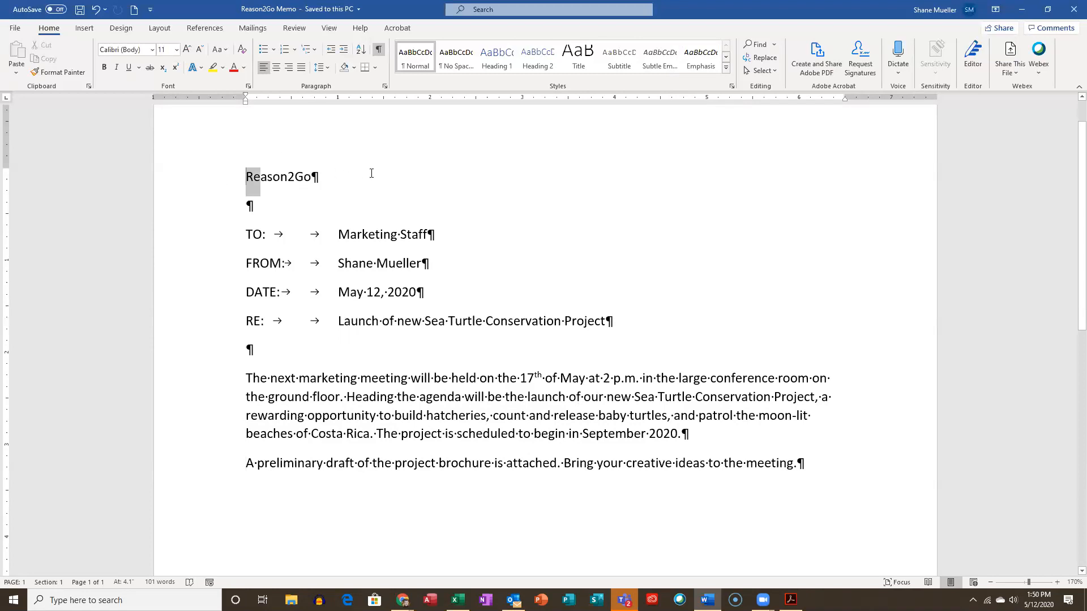
pyautogui.moveTo(372, 173); pyautogui.dragTo(408, 170)
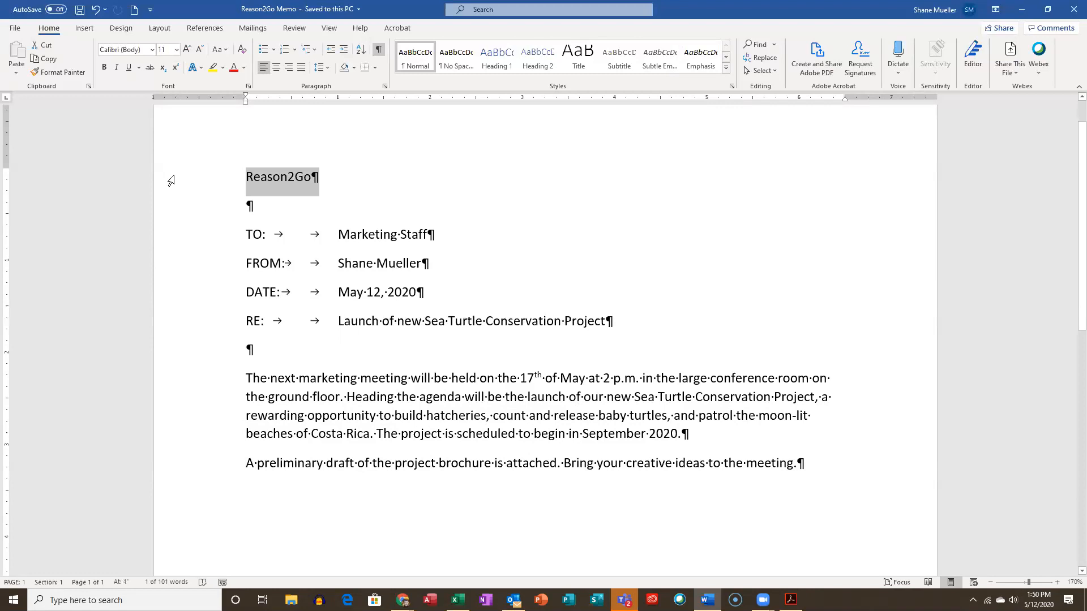
pyautogui.click(173, 234)
pyautogui.click(161, 181)
pyautogui.click(408, 170)
pyautogui.tripleClick(280, 171)
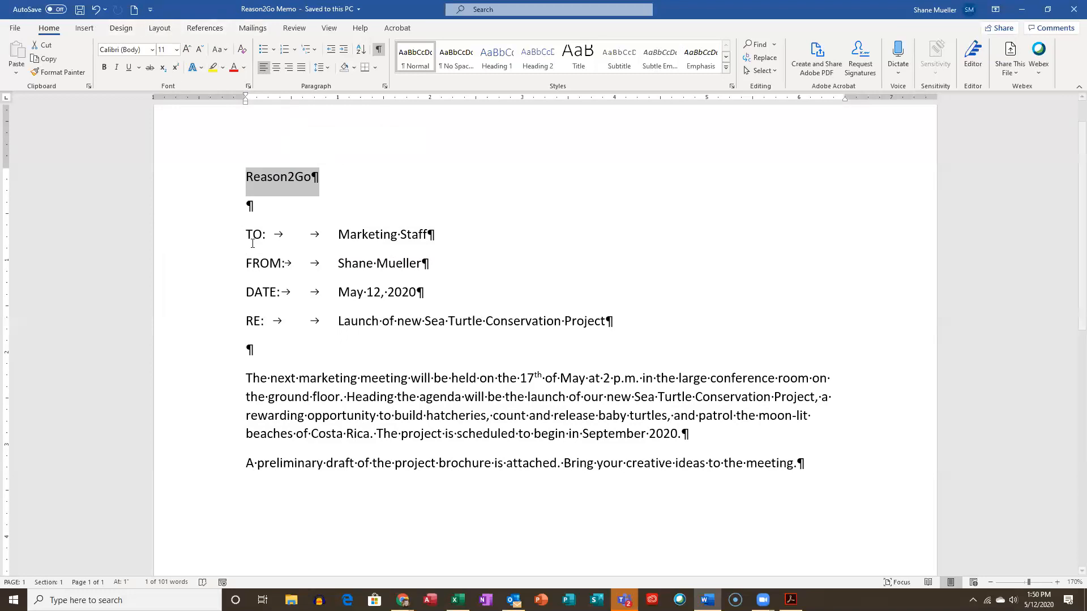
pyautogui.click(192, 195)
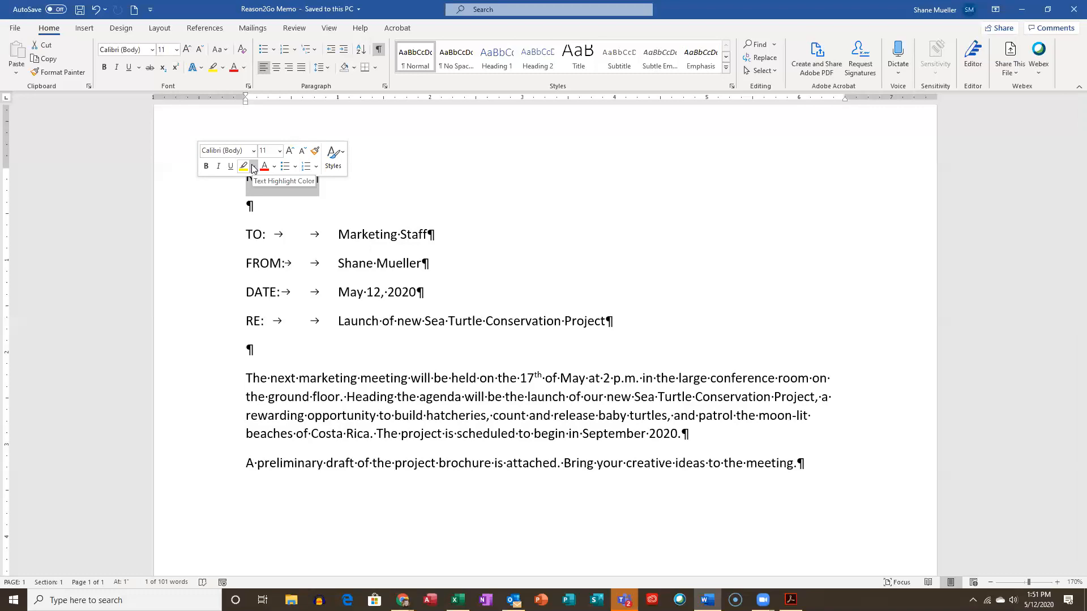
# Grow the Reason2Go heading step by step from 11 pt to 22 pt, then deselect it.
pyautogui.click(289, 151)
pyautogui.click(290, 151)
pyautogui.click(289, 151)
pyautogui.click(290, 152)
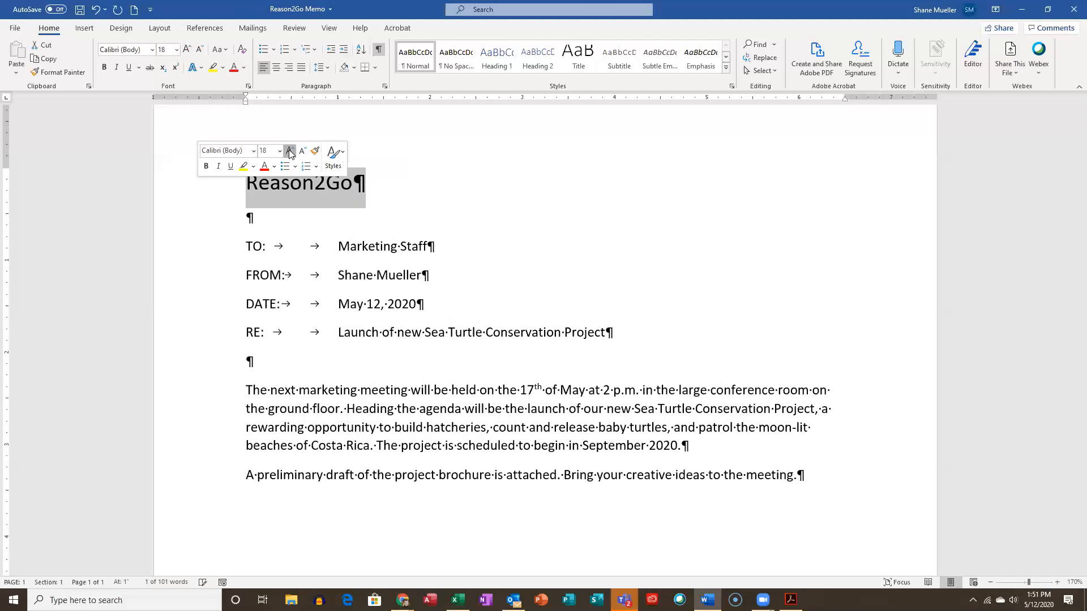
pyautogui.click(289, 151)
pyautogui.click(289, 152)
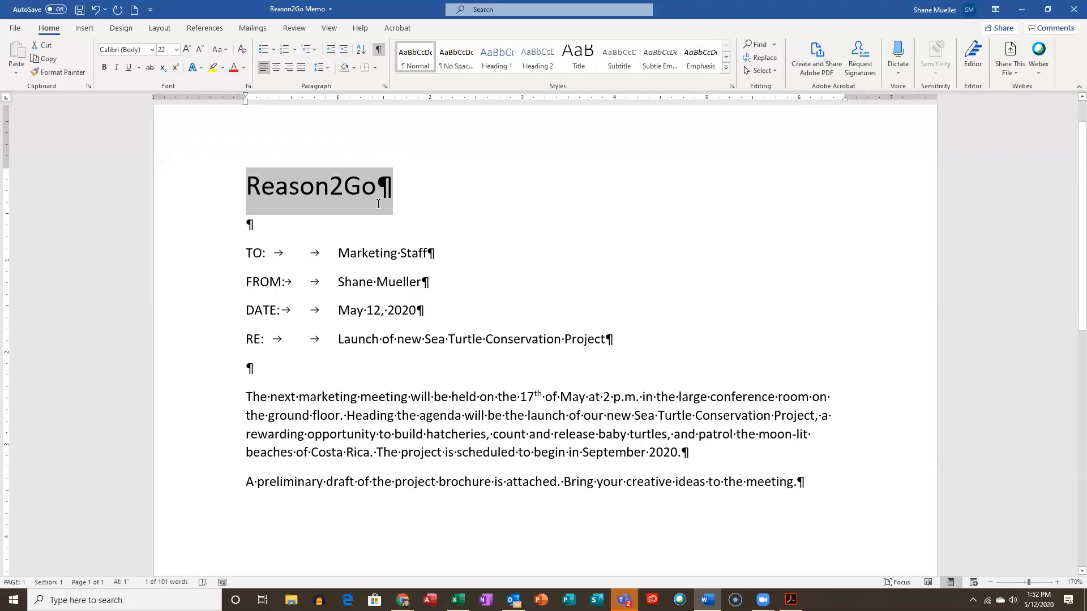
pyautogui.click(343, 191)
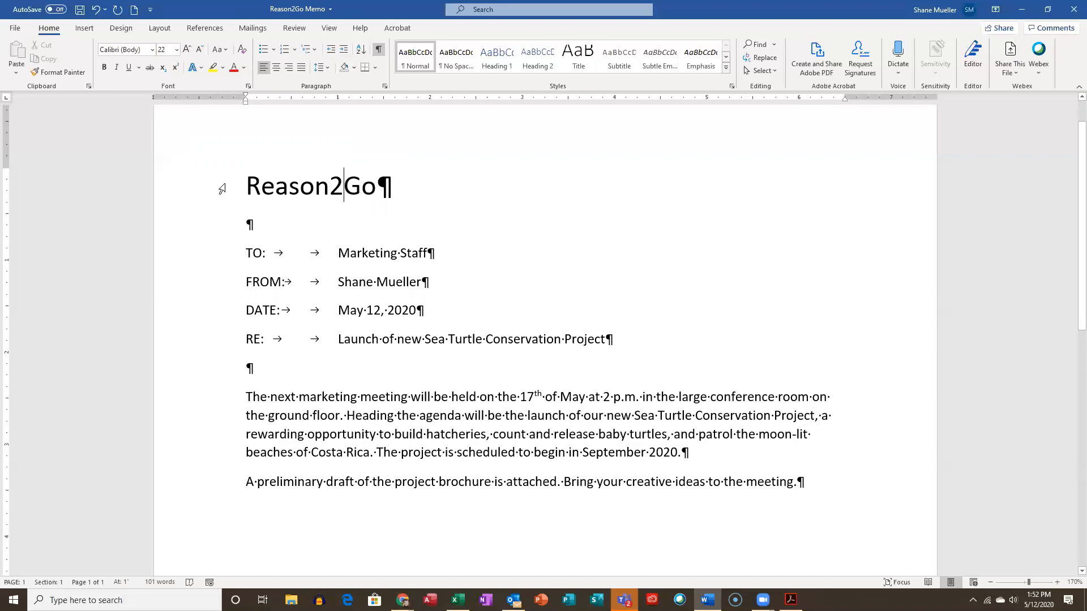
# Reselect the full Reason2Go heading line.
pyautogui.moveTo(248, 184); pyautogui.dragTo(391, 187)
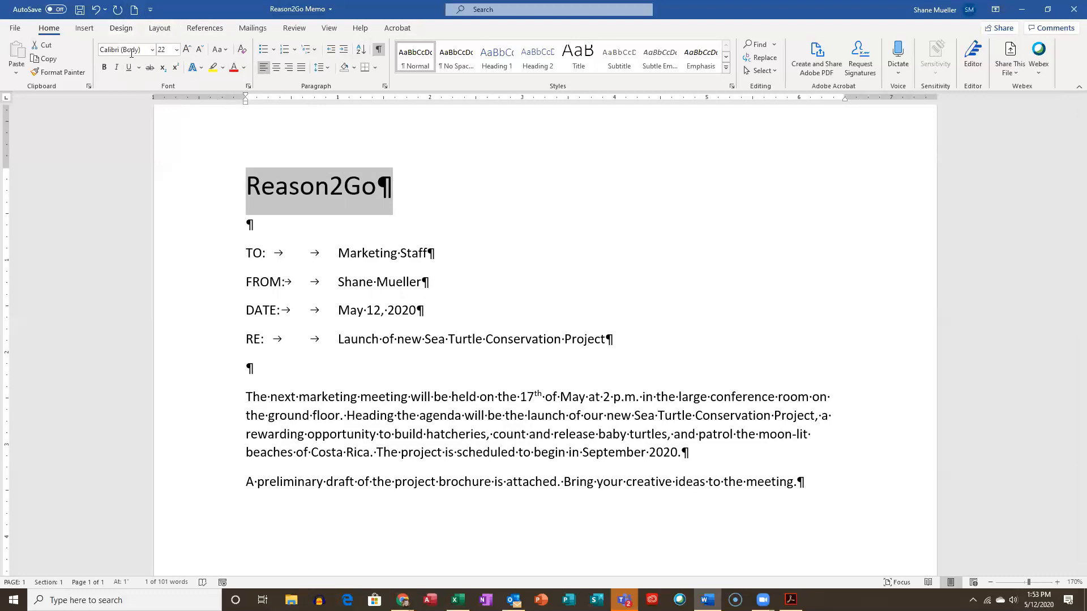
pyautogui.click(177, 50)
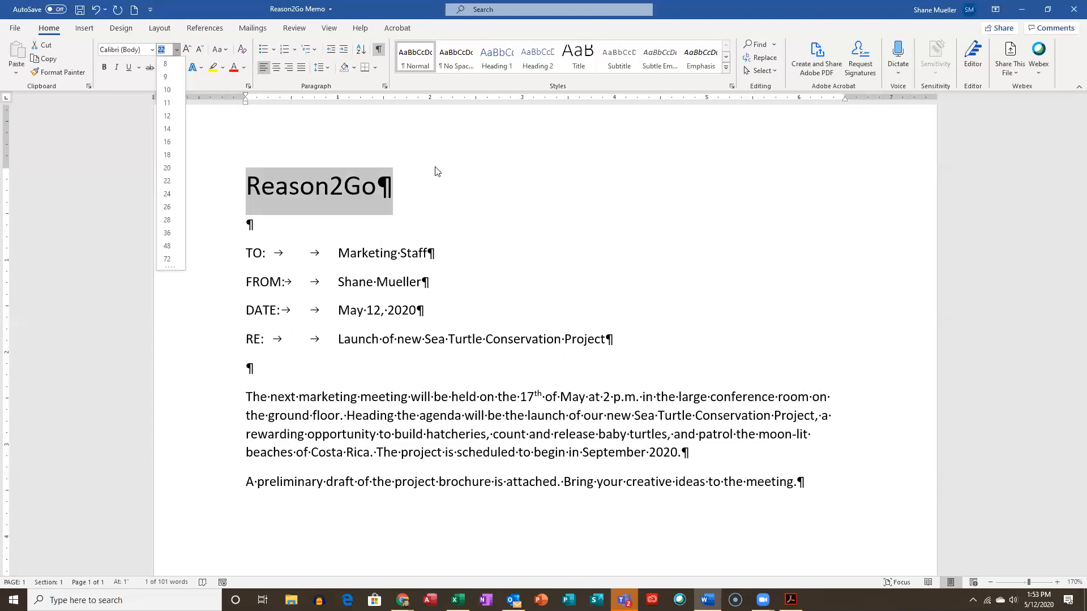
pyautogui.click(394, 189)
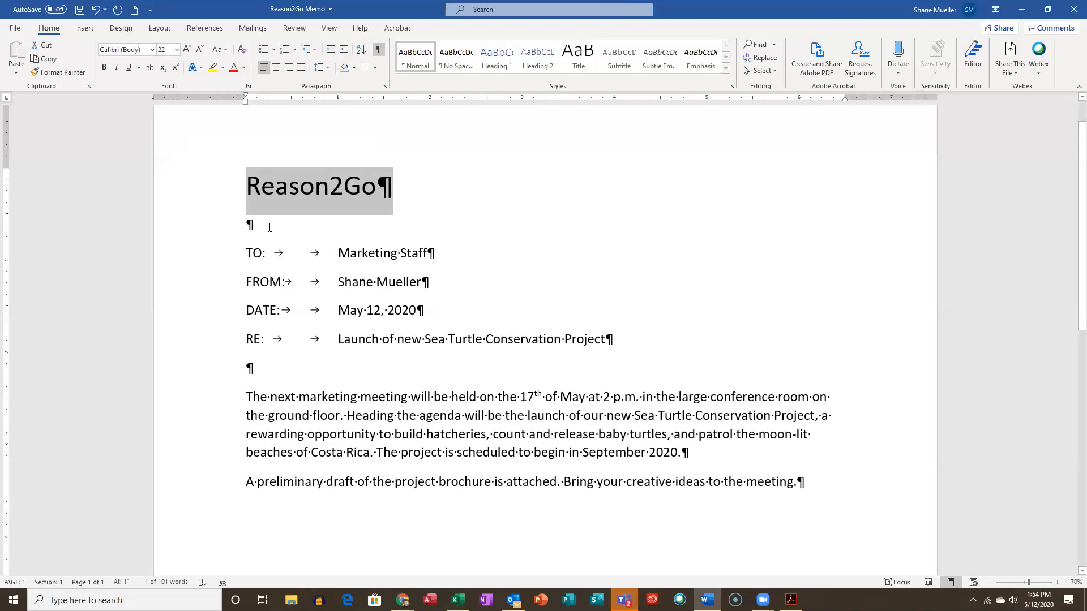
# Make the 22 pt Reason2Go heading bold and center it on the page.
pyautogui.click(219, 196)
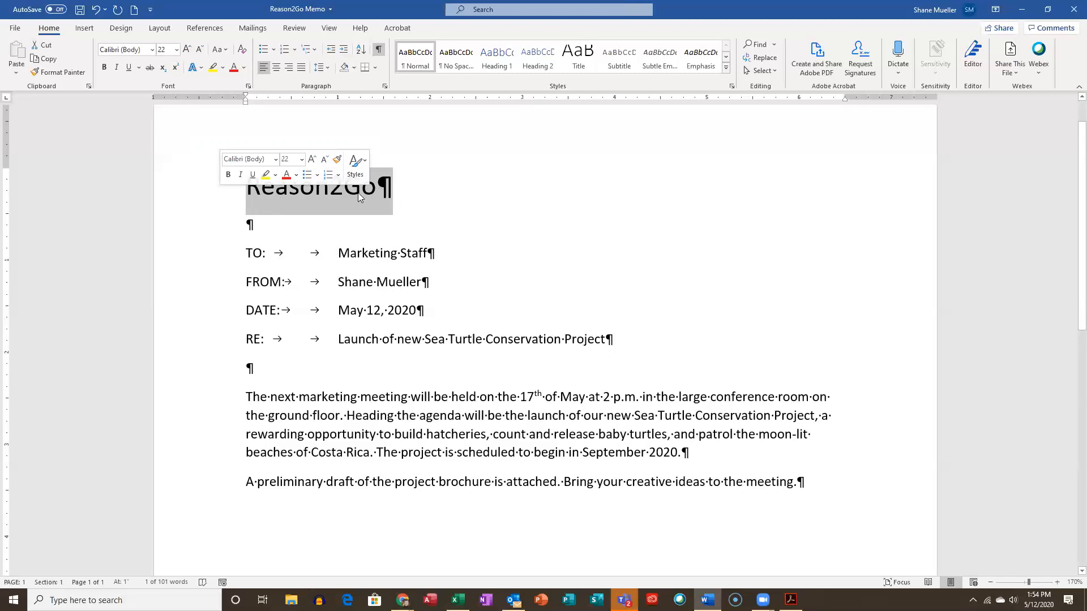
pyautogui.click(229, 179)
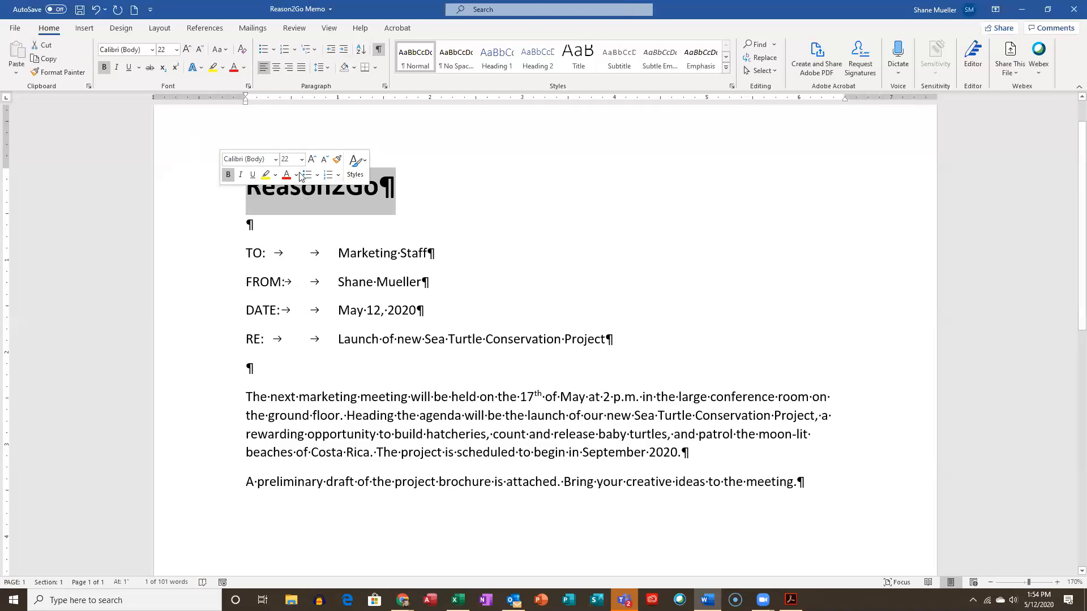
pyautogui.click(277, 67)
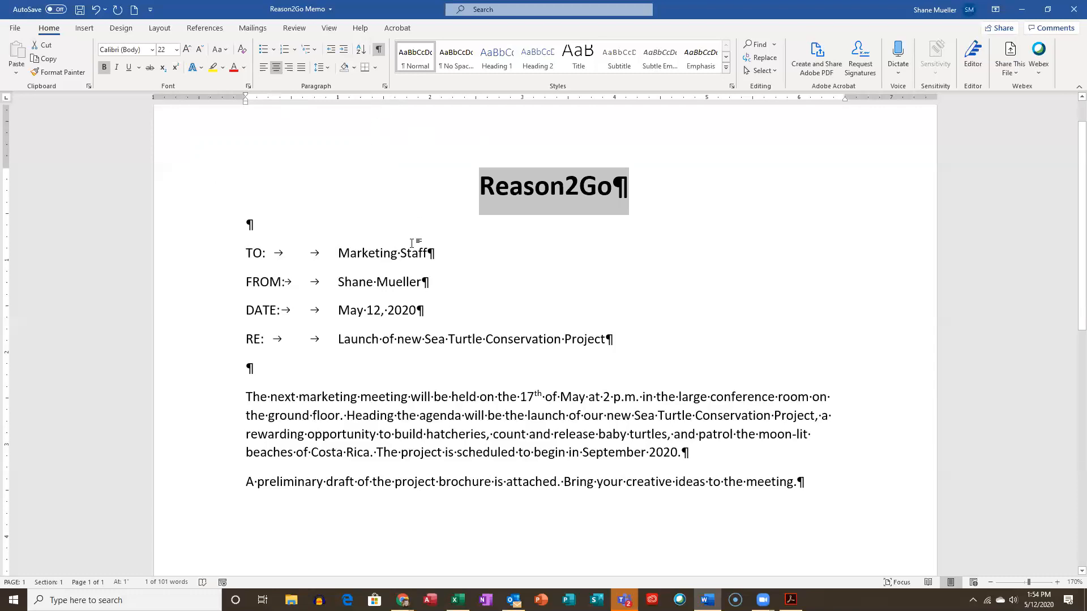
# Switch the heading to left alignment and back to centered, then reselect the Reason2Go line.
pyautogui.hotkey('ctrl', 'l')
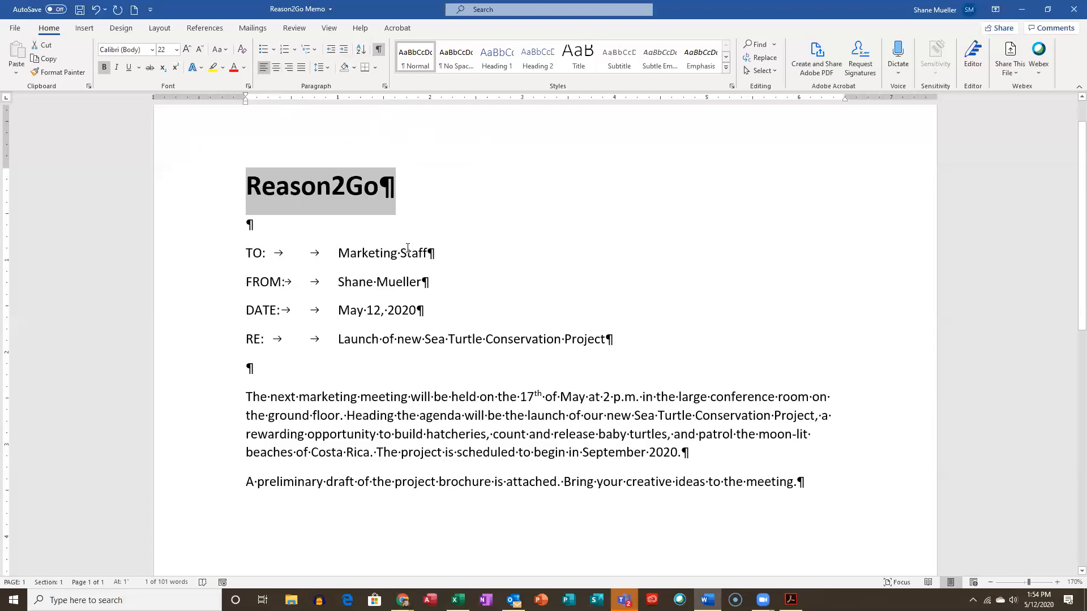
pyautogui.hotkey('ctrl', 'e')
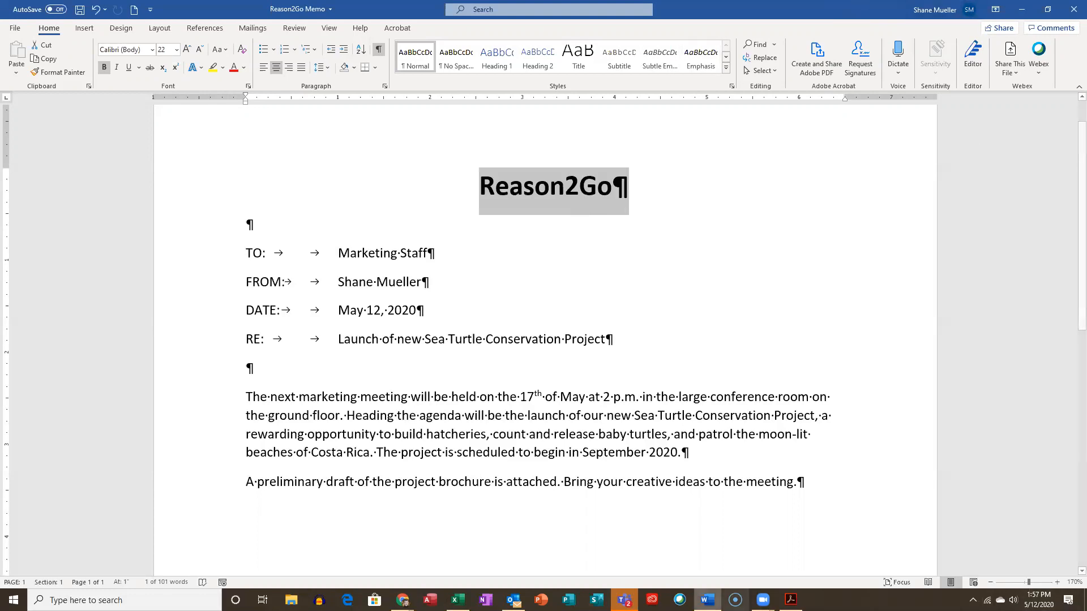
pyautogui.click(499, 5)
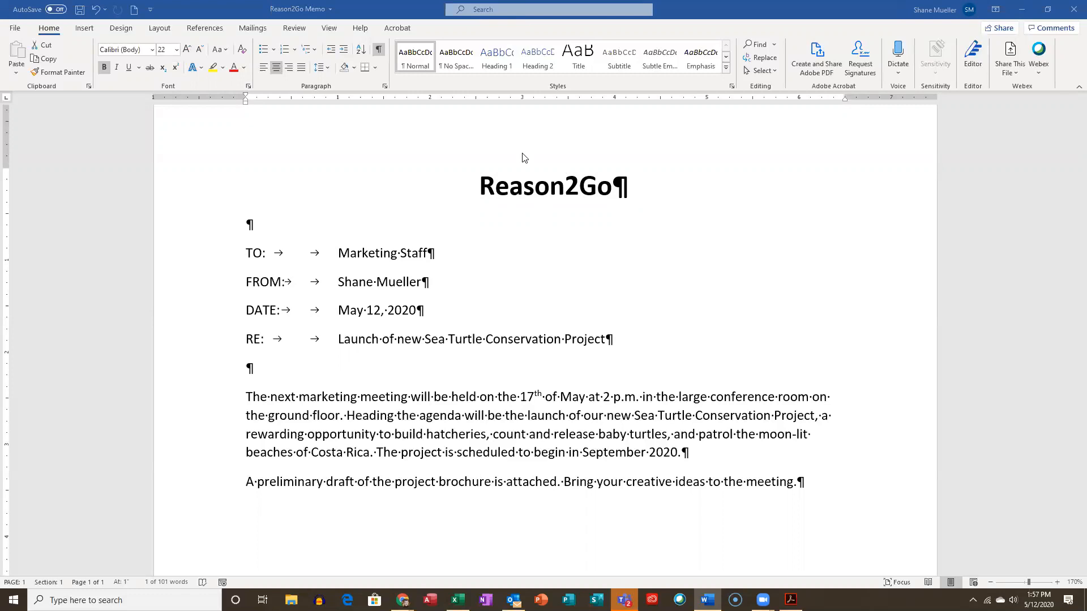
pyautogui.tripleClick(558, 188)
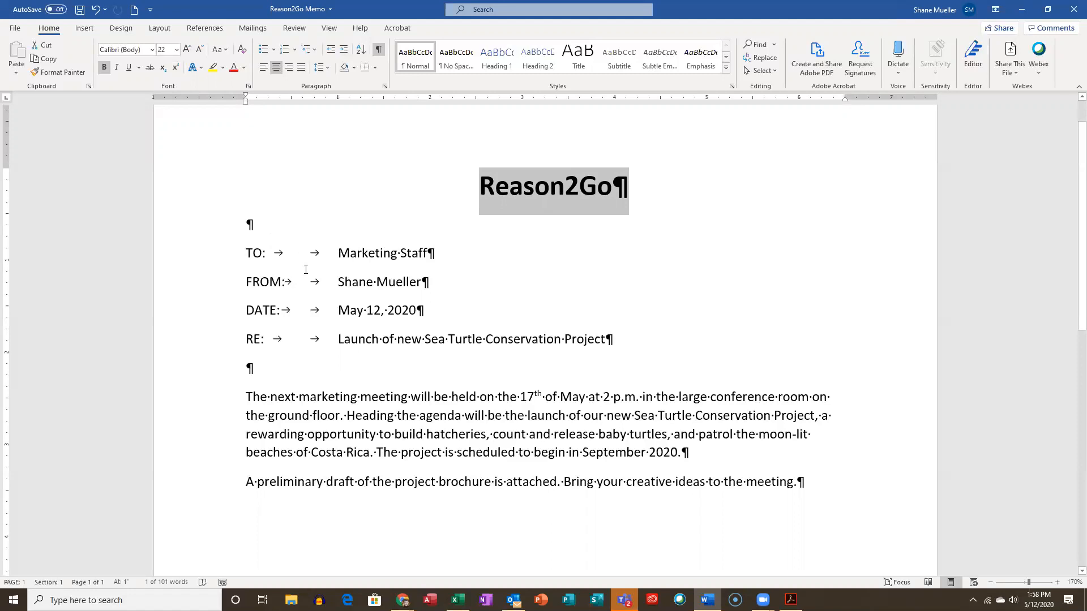
pyautogui.click(246, 259)
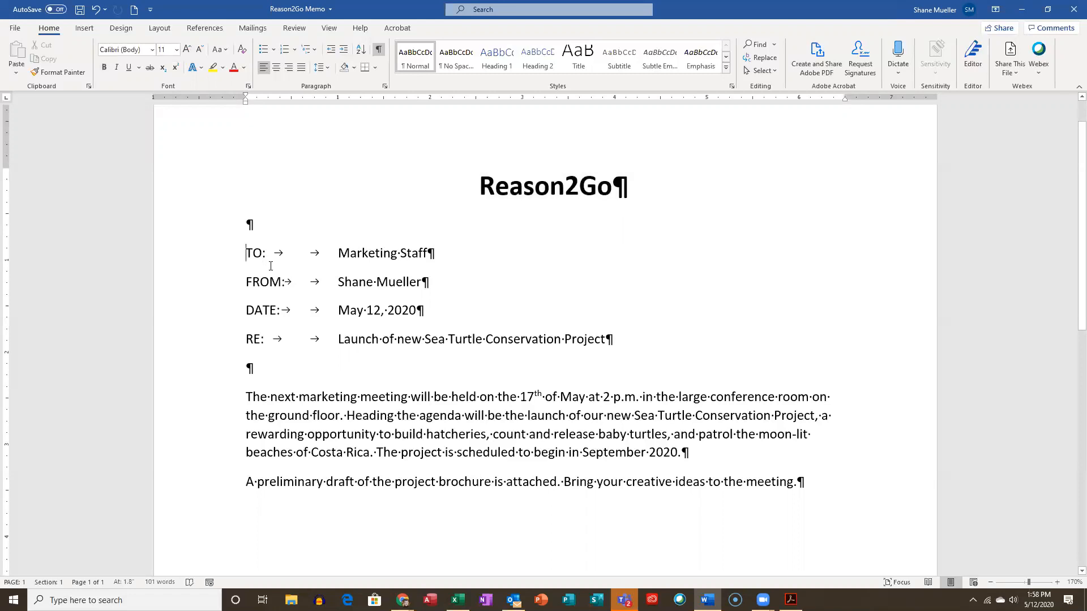
pyautogui.click(246, 252)
pyautogui.moveTo(245, 253); pyautogui.dragTo(268, 255)
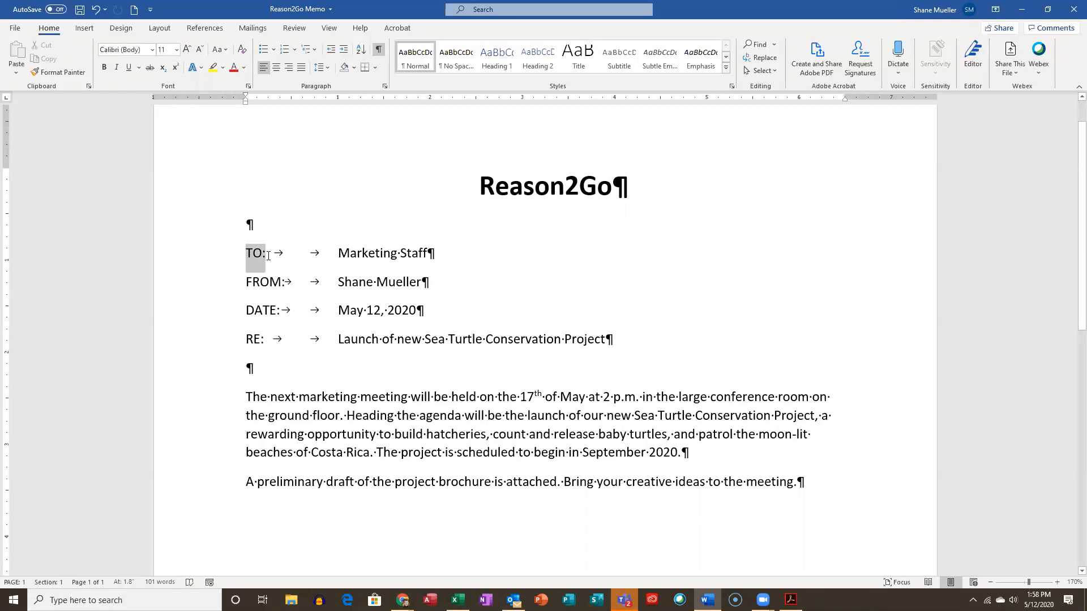
pyautogui.keyDown('shift'); pyautogui.click(263, 339); pyautogui.keyUp('shift')
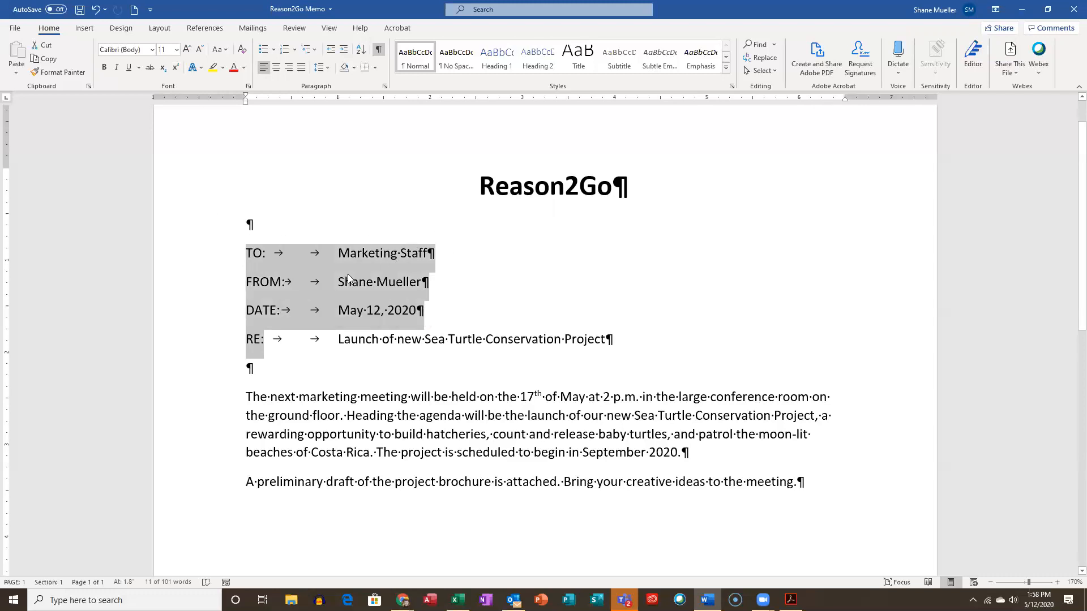
pyautogui.press('Left')
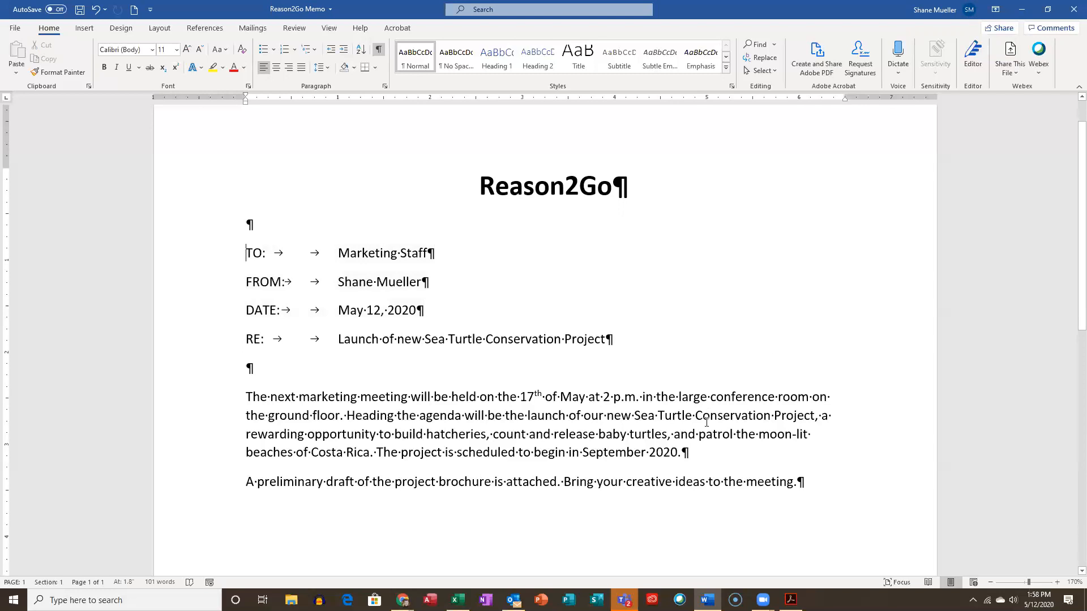
pyautogui.keyDown('shift'); pyautogui.click(804, 416); pyautogui.keyUp('shift')
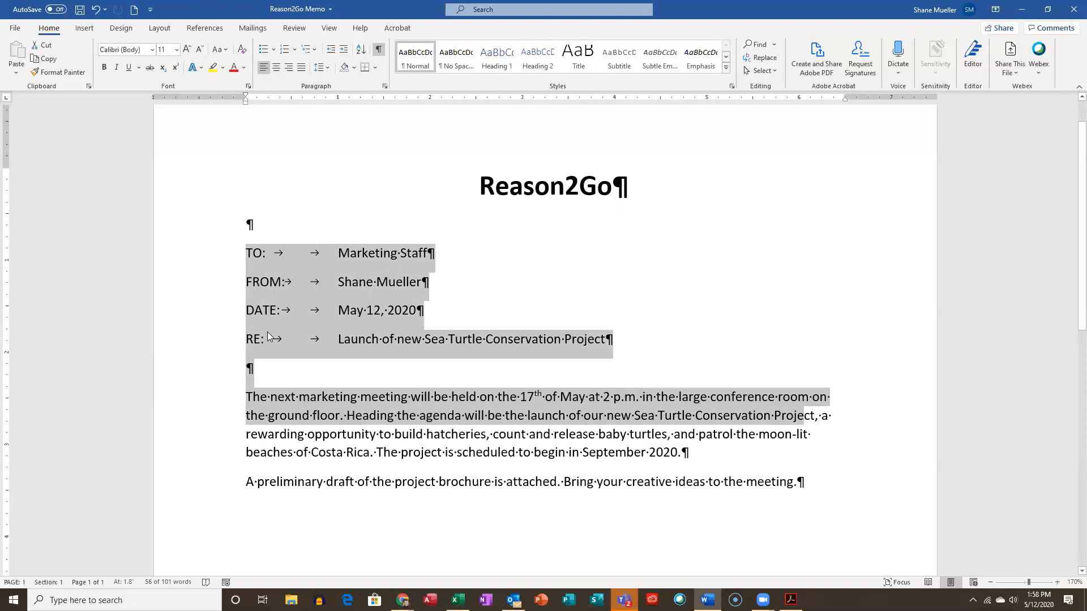
pyautogui.click(255, 260)
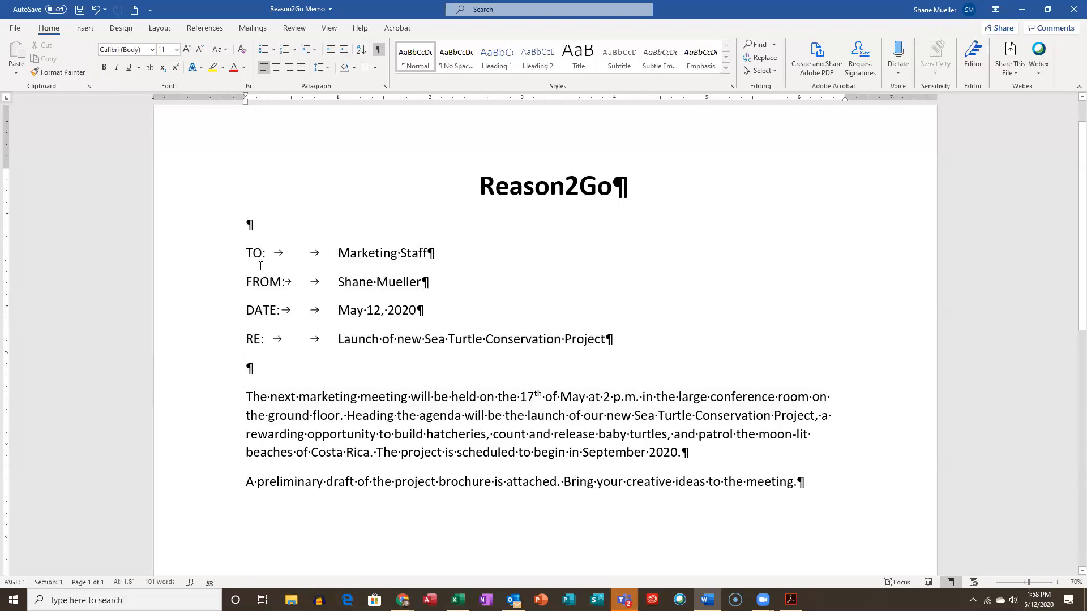
# Multi-select the four header labels TO, FROM, DATE and RE.
pyautogui.doubleClick(255, 253)
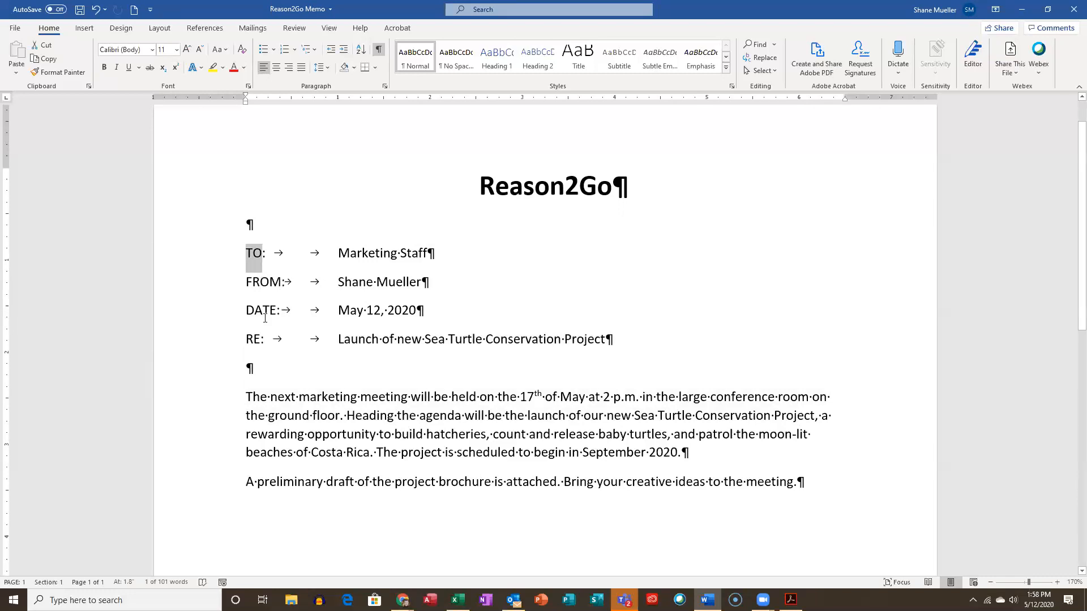
pyautogui.keyDown('ctrl'); pyautogui.doubleClick(257, 284); pyautogui.keyUp('ctrl')
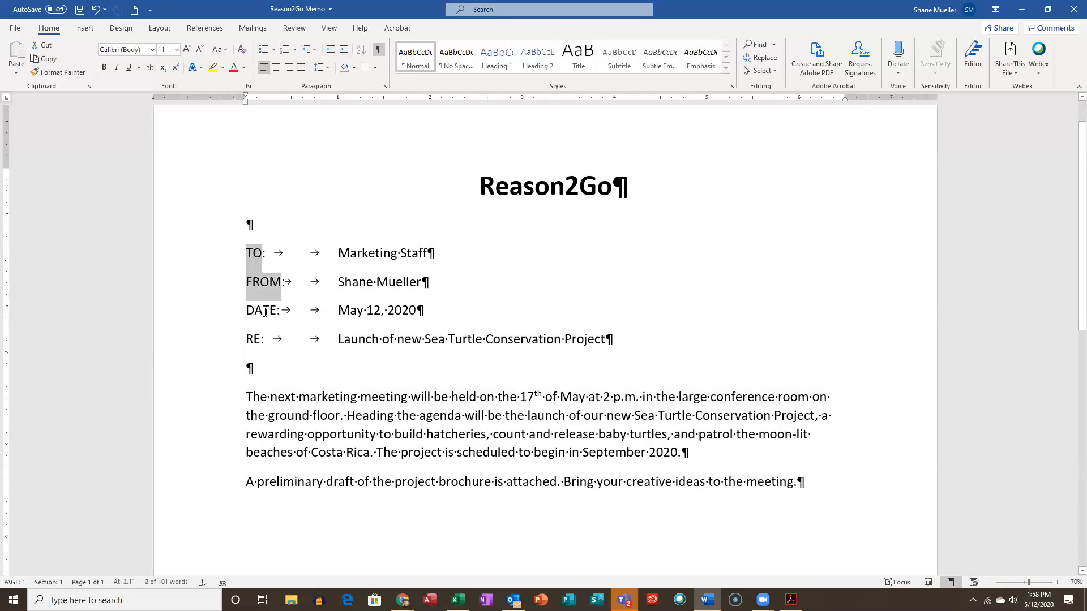
pyautogui.keyDown('ctrl'); pyautogui.doubleClick(264, 313); pyautogui.keyUp('ctrl')
pyautogui.keyDown('ctrl'); pyautogui.doubleClick(252, 342); pyautogui.keyUp('ctrl')
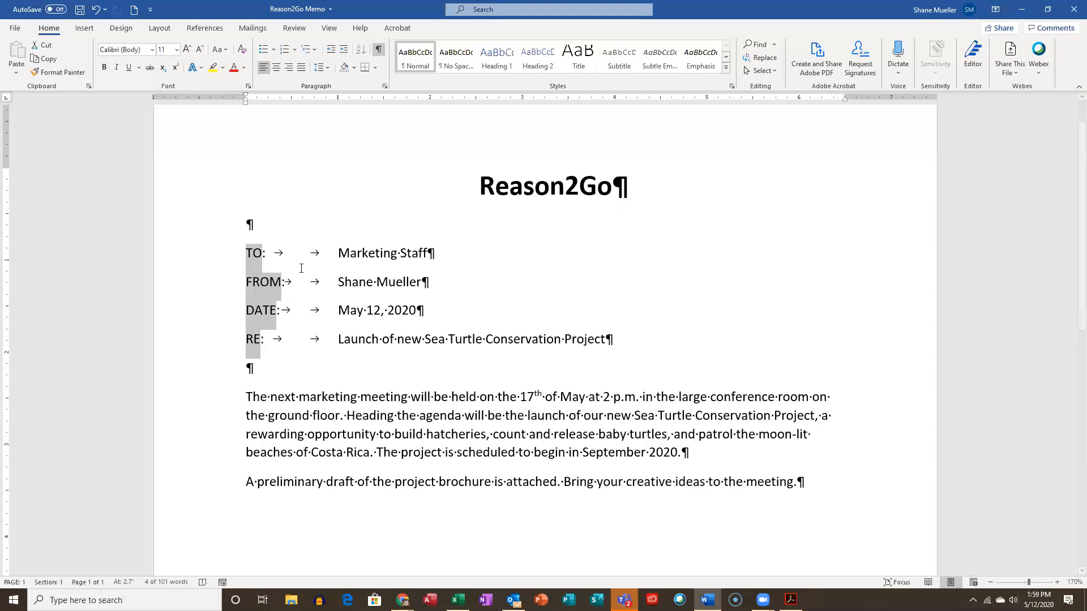
# Bold the selected TO, FROM, DATE and RE memo labels with Ctrl+B.
pyautogui.hotkey('ctrl', 'b')
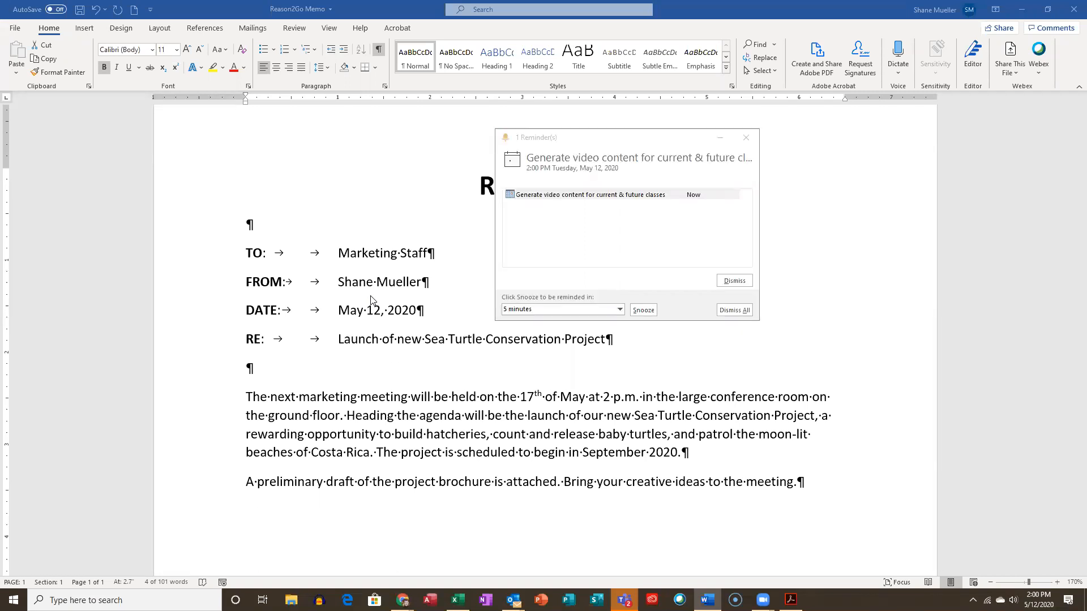
# Dismiss the Outlook reminder popup and return to the memo, deselecting the labels.
pyautogui.click(747, 137)
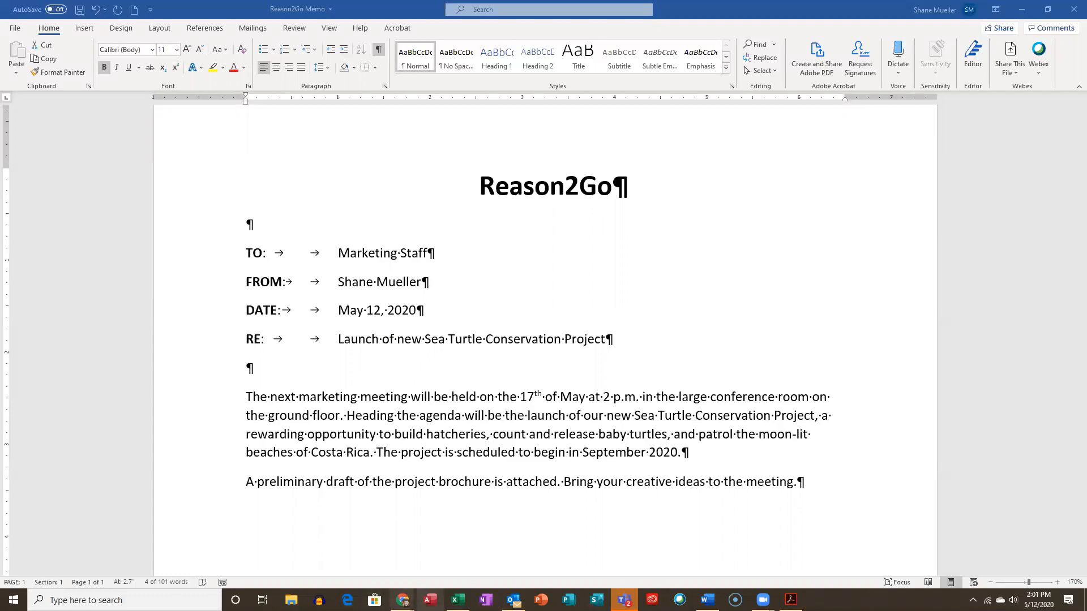
pyautogui.moveTo(708, 601)
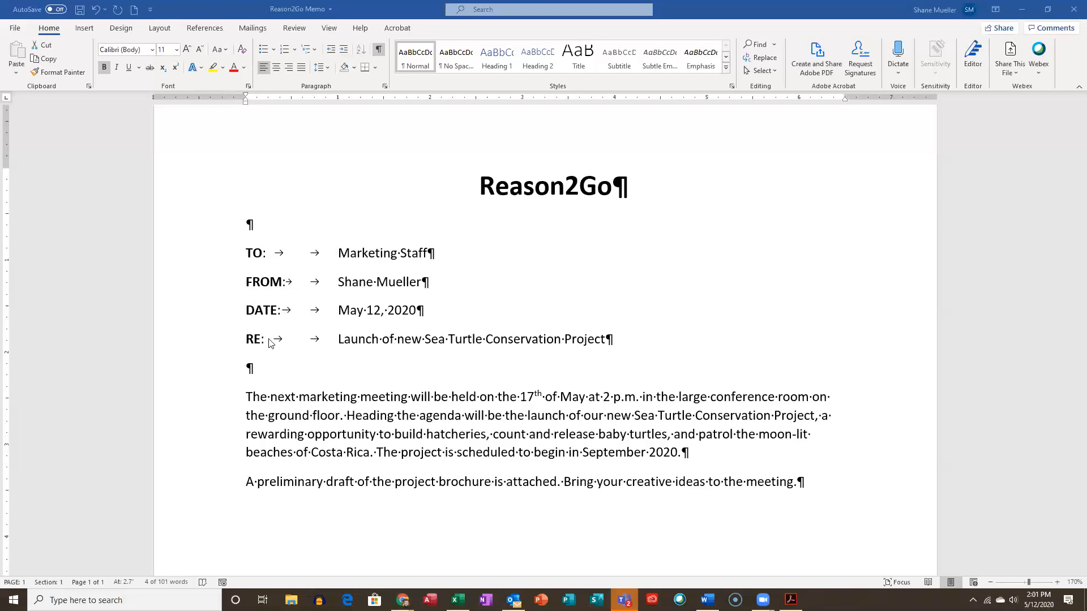
pyautogui.click(502, 339)
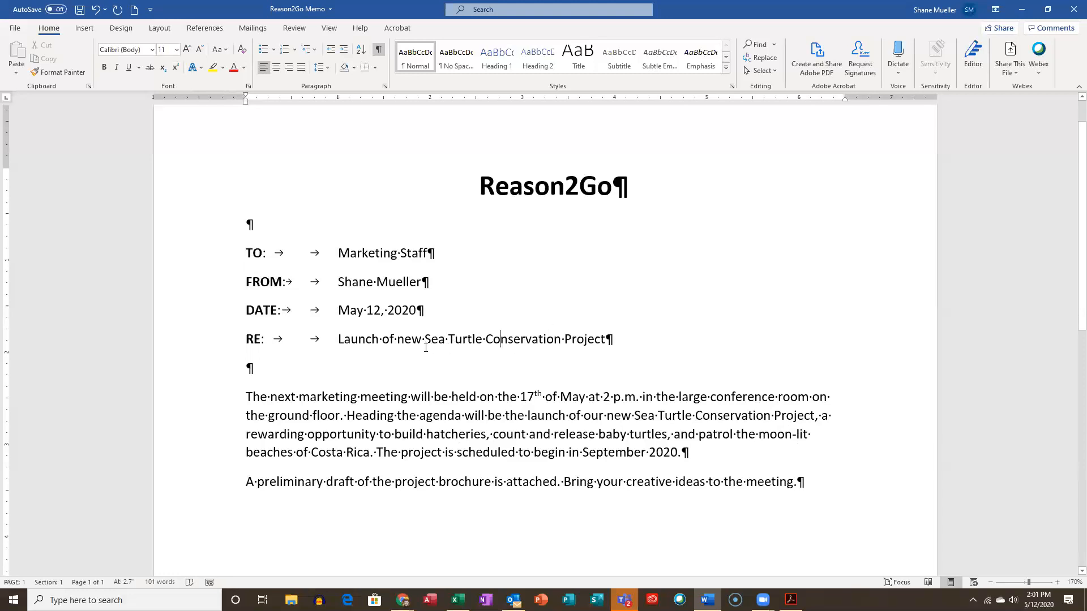
# Underline the RE line, end it with a period after Project, and hide formatting marks.
pyautogui.moveTo(243, 339); pyautogui.dragTo(725, 338)
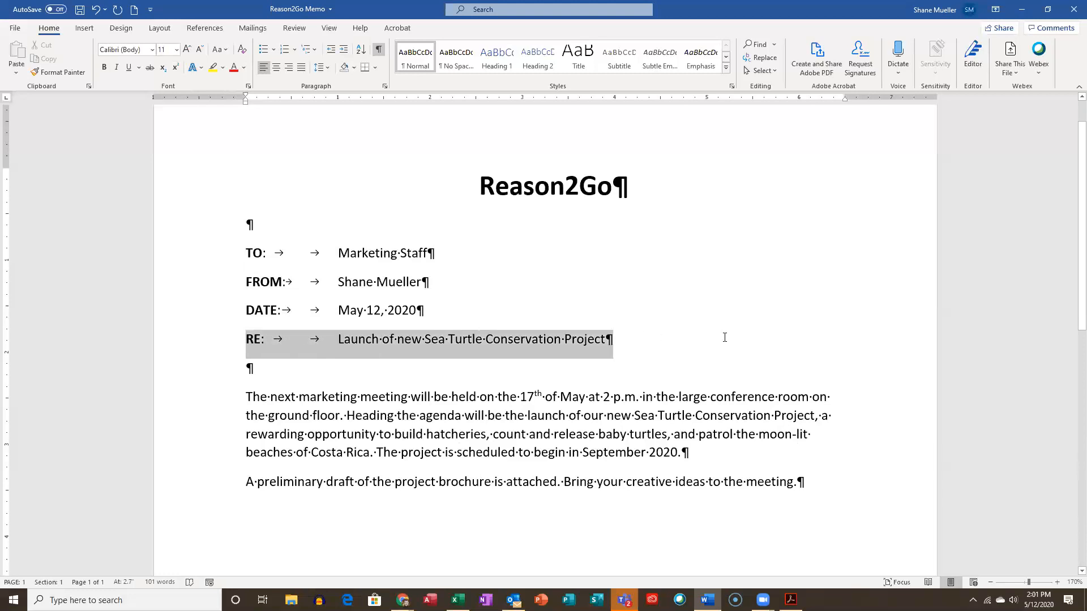
pyautogui.click(129, 68)
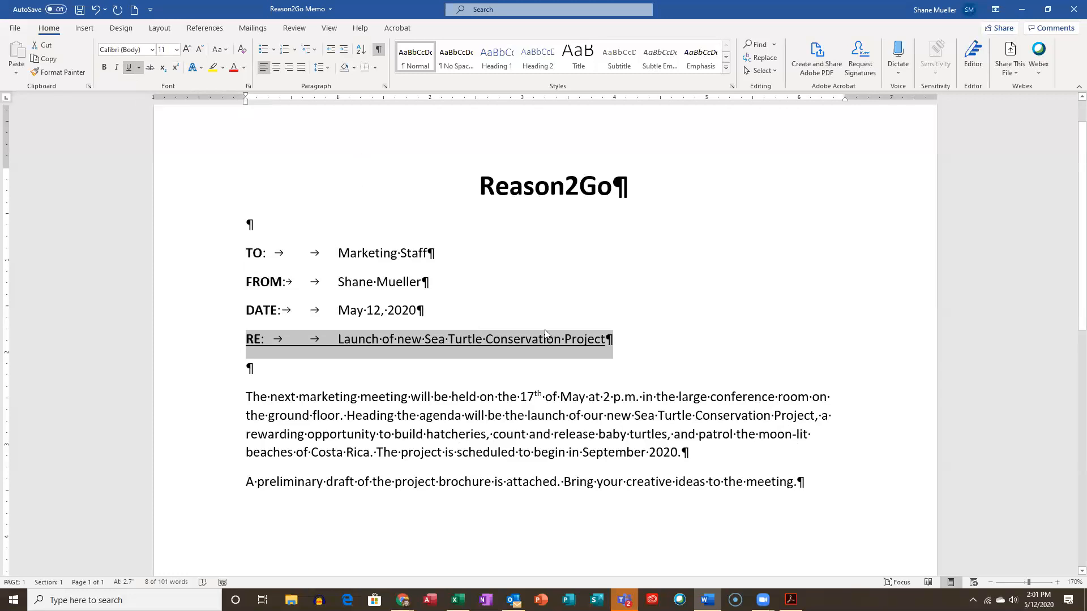
pyautogui.click(605, 340)
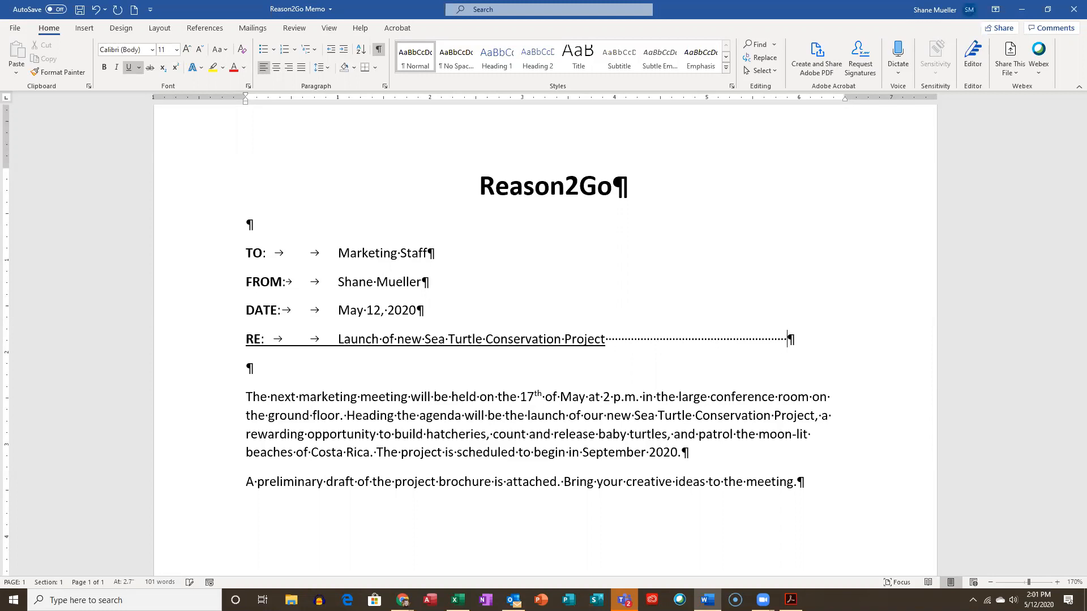
pyautogui.write('.')
pyautogui.click(379, 49)
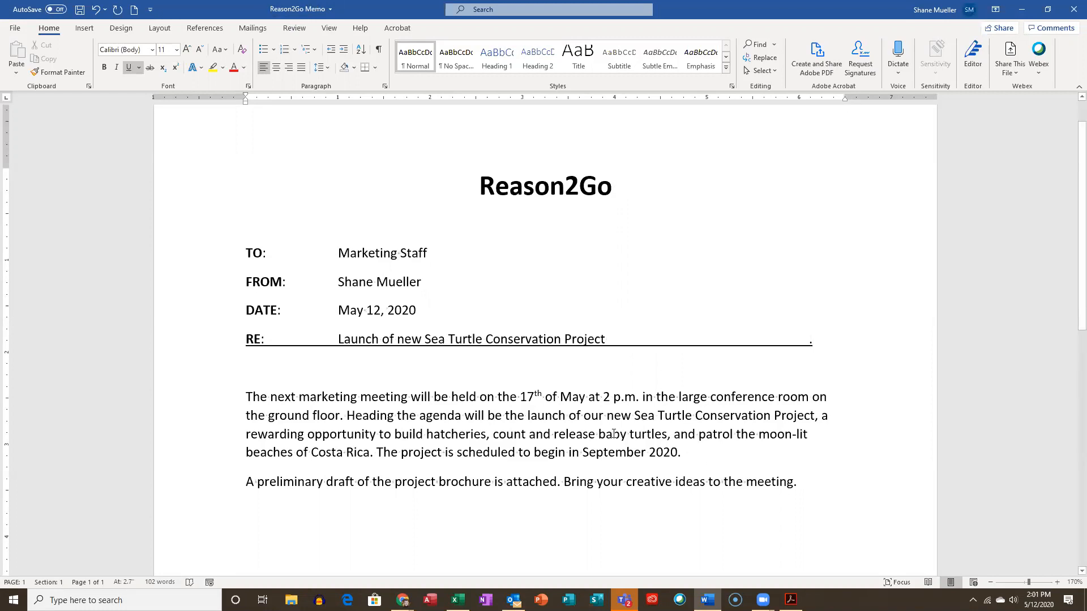
# Make the trailing period on the RE line white.
pyautogui.click(816, 340)
pyautogui.doubleClick(813, 340)
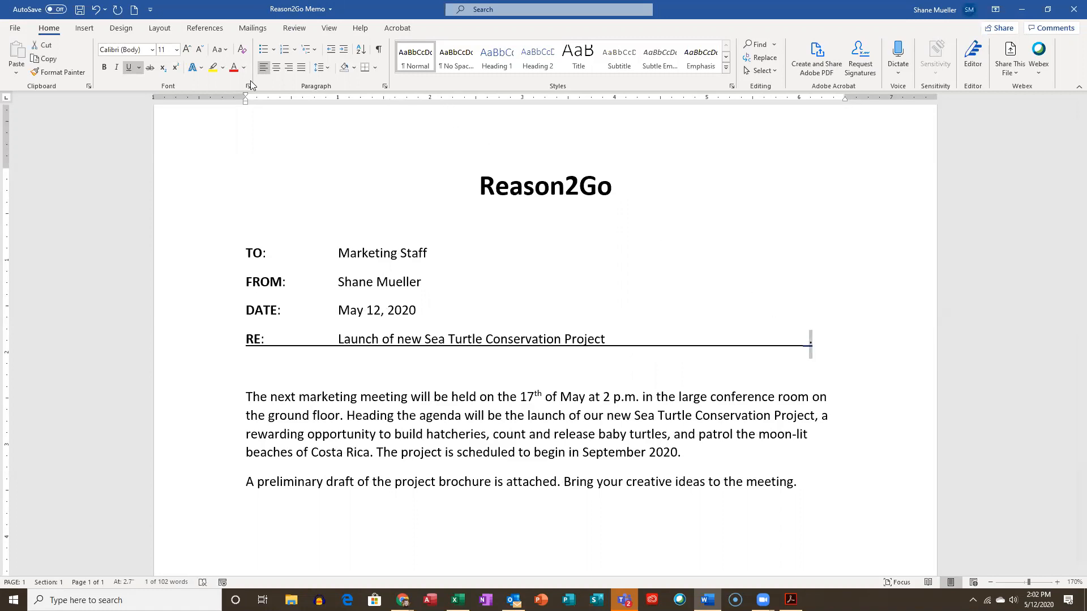
pyautogui.click(243, 67)
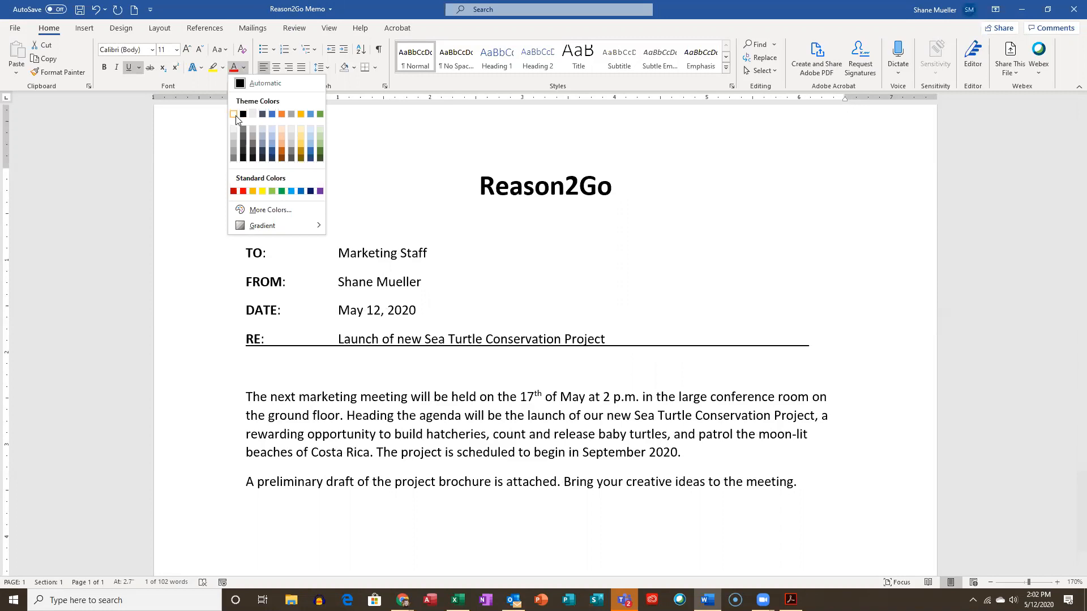
pyautogui.click(236, 115)
pyautogui.click(783, 397)
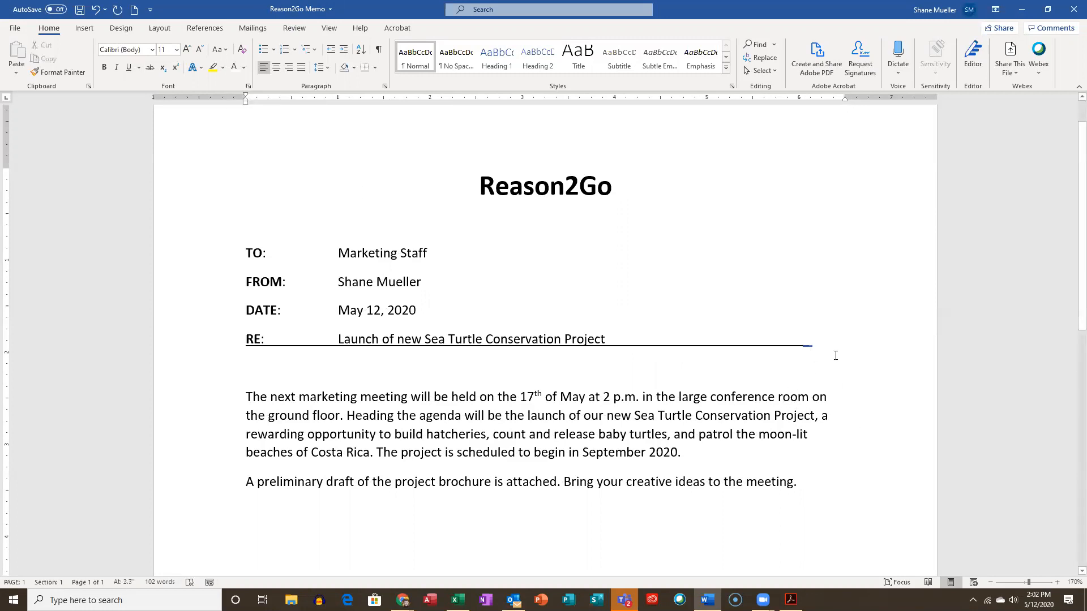
# Undo the white colour, the added period and tab, and the RE line underline.
pyautogui.click(96, 10)
pyautogui.click(96, 10)
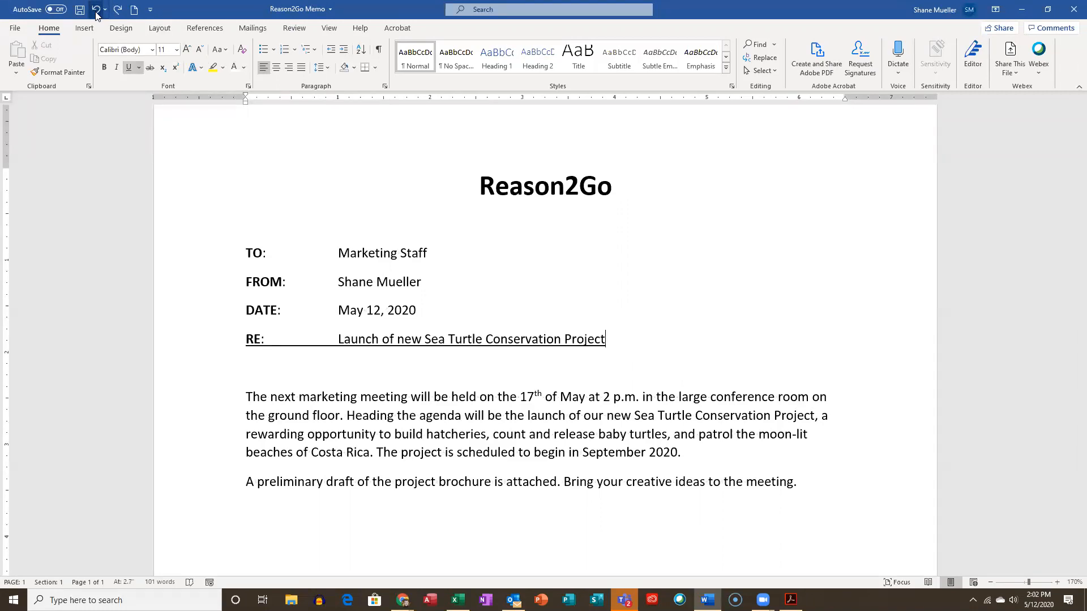
pyautogui.click(96, 10)
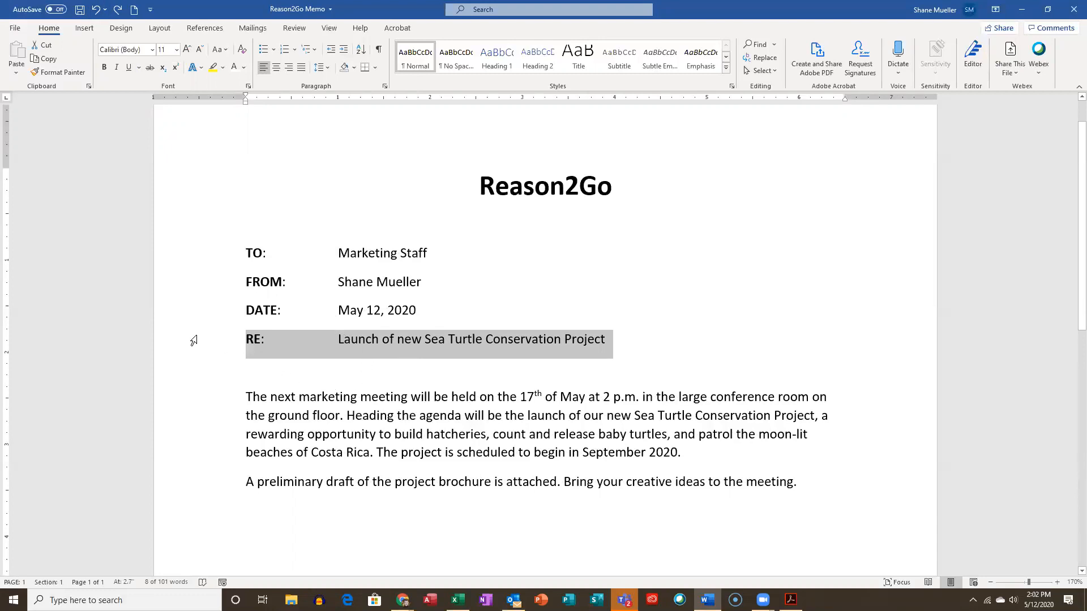
# Add a margin-to-margin bottom border beneath the RE line paragraph.
pyautogui.click(473, 342)
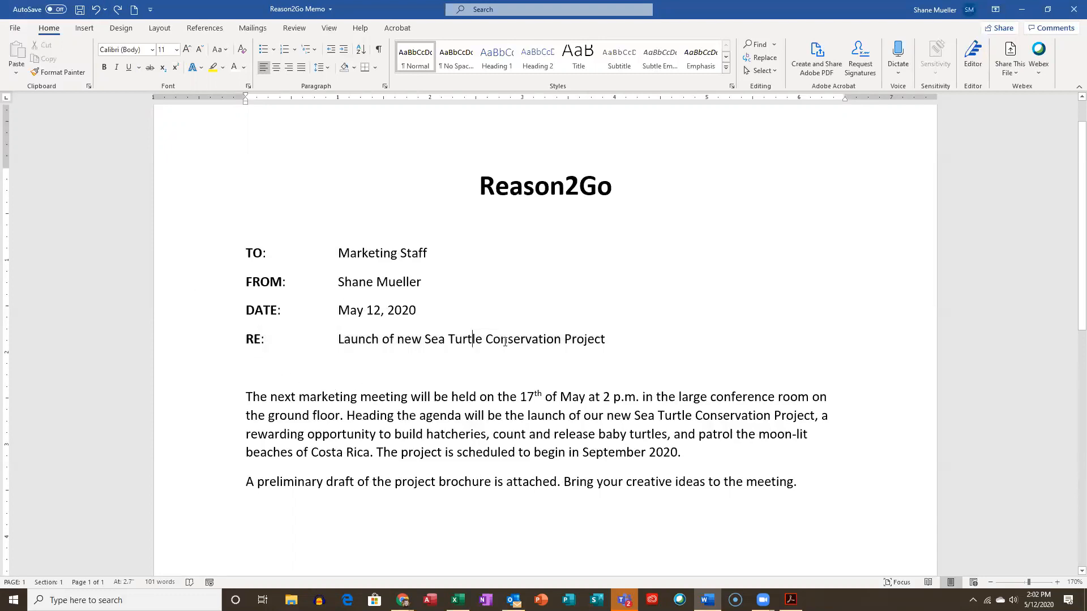
pyautogui.click(194, 346)
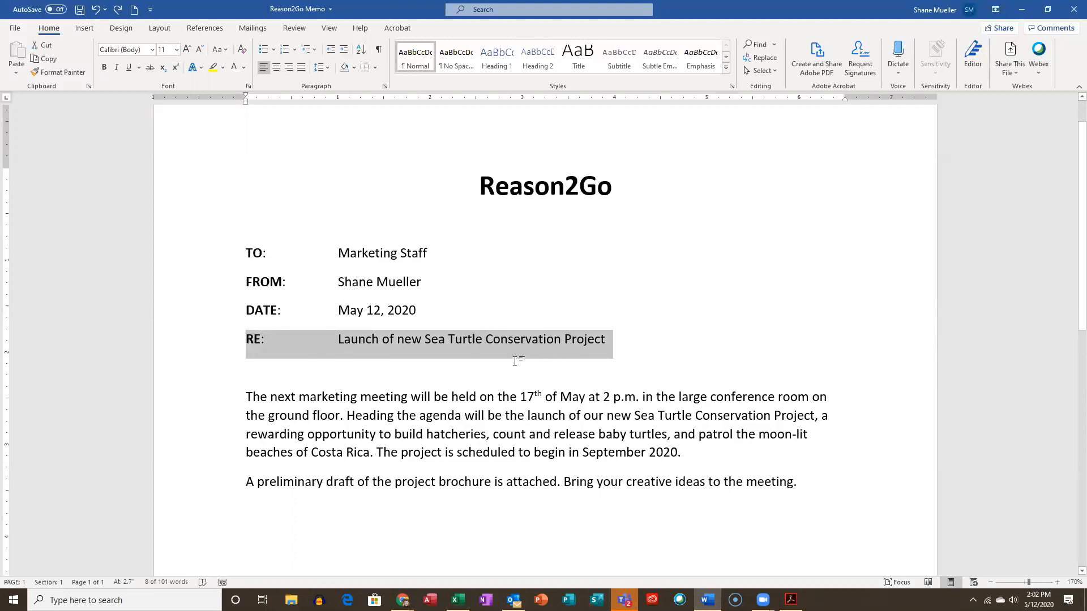
pyautogui.click(468, 342)
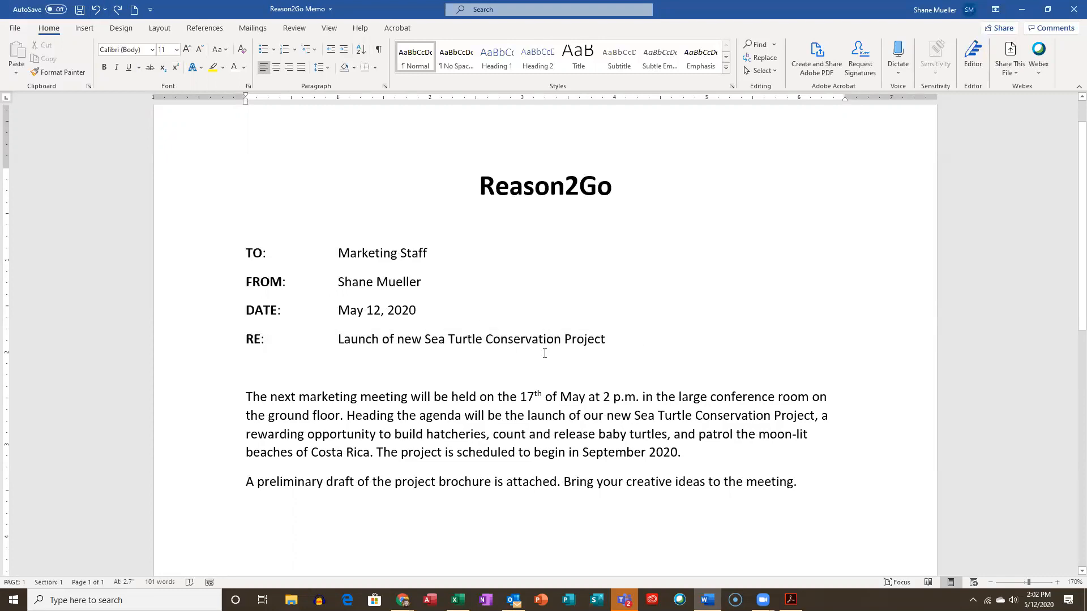
pyautogui.click(364, 68)
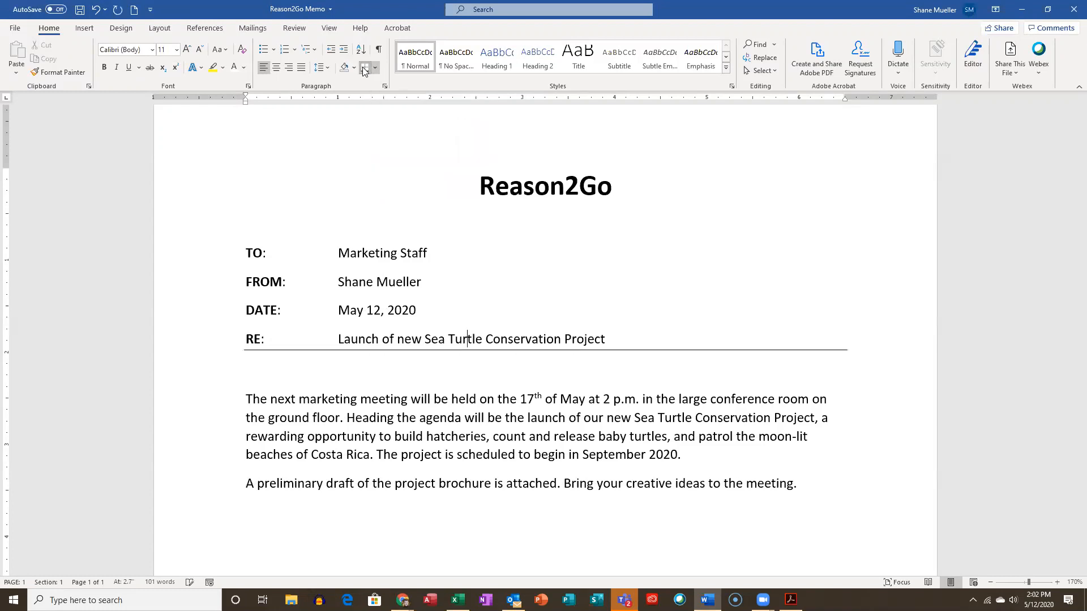
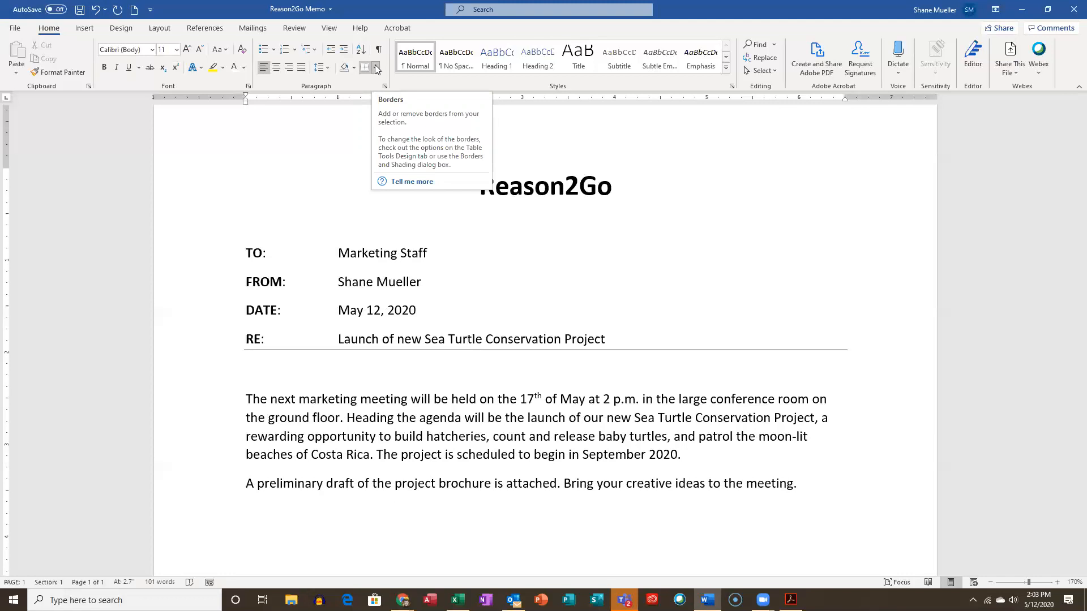
# Apply a double-line, dark red border through Borders and Shading.
pyautogui.click(376, 67)
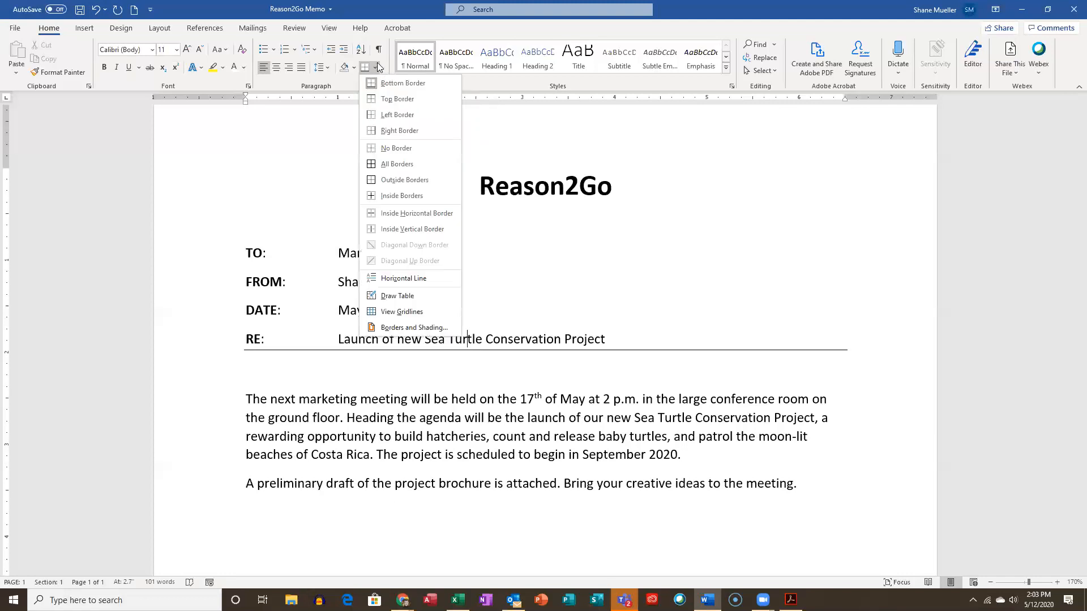
pyautogui.click(429, 327)
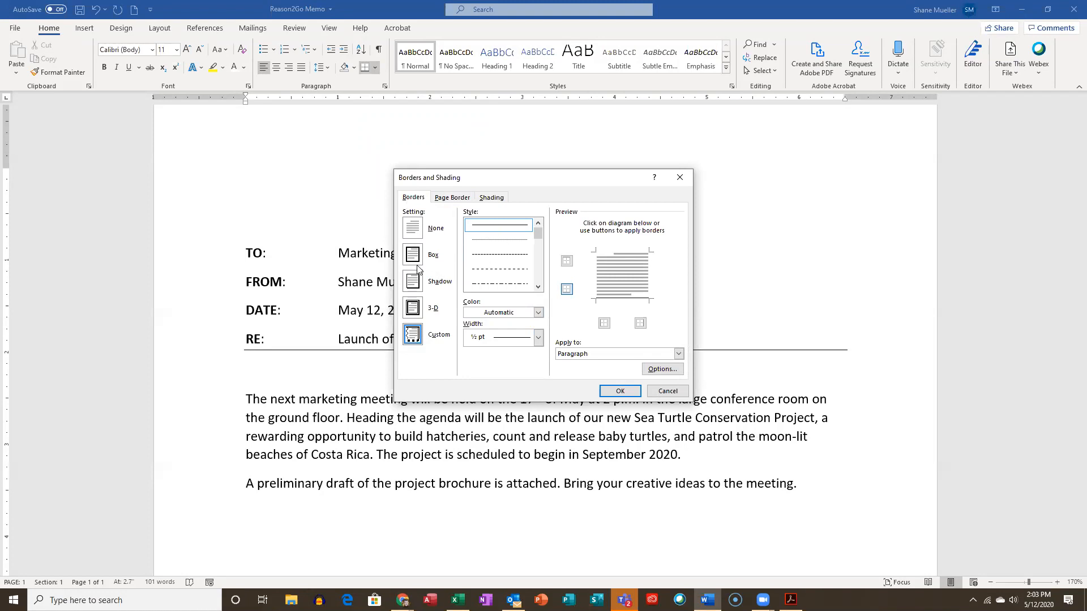
pyautogui.click(509, 227)
pyautogui.click(538, 287)
pyautogui.click(538, 287)
pyautogui.click(538, 287)
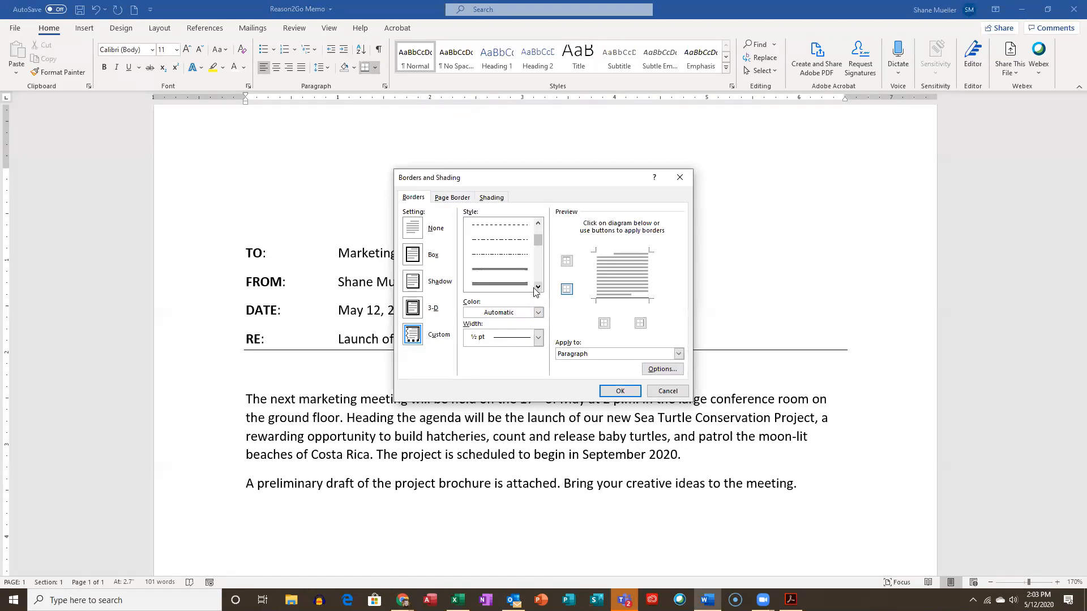
pyautogui.click(509, 274)
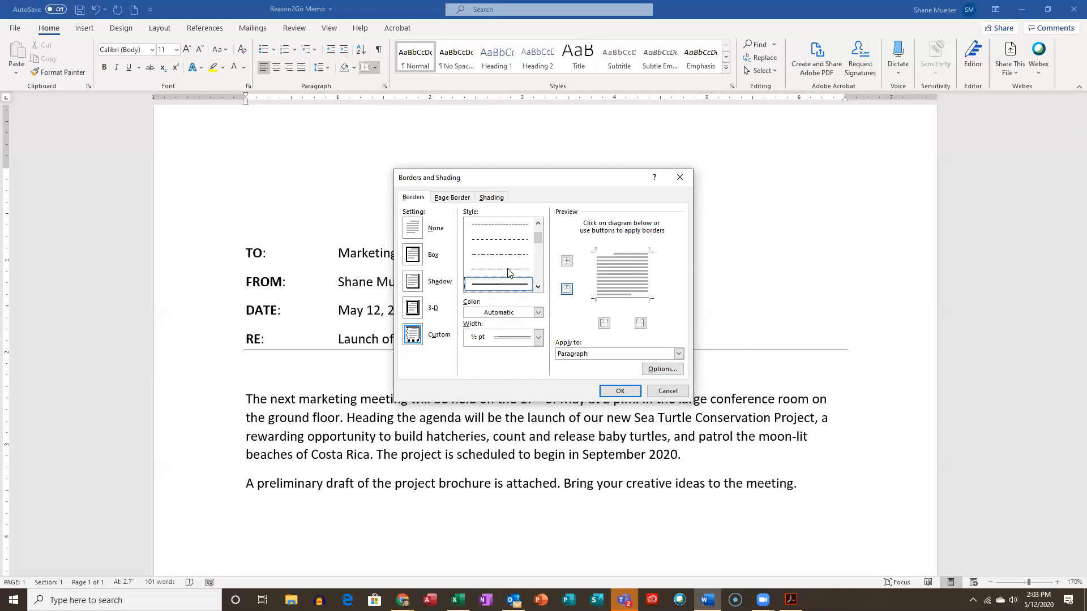
pyautogui.click(537, 313)
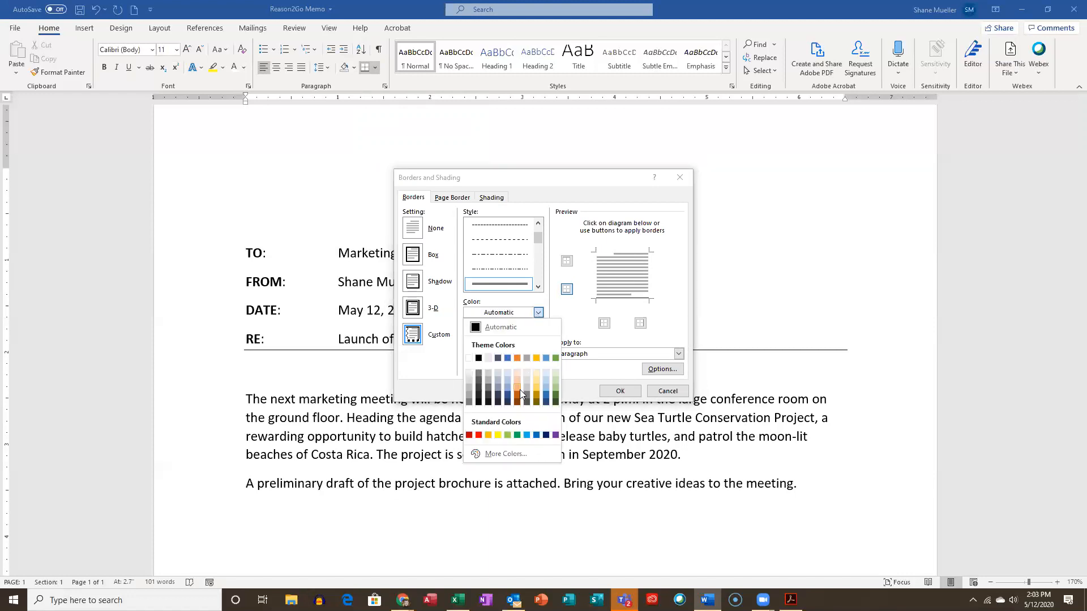
pyautogui.click(470, 435)
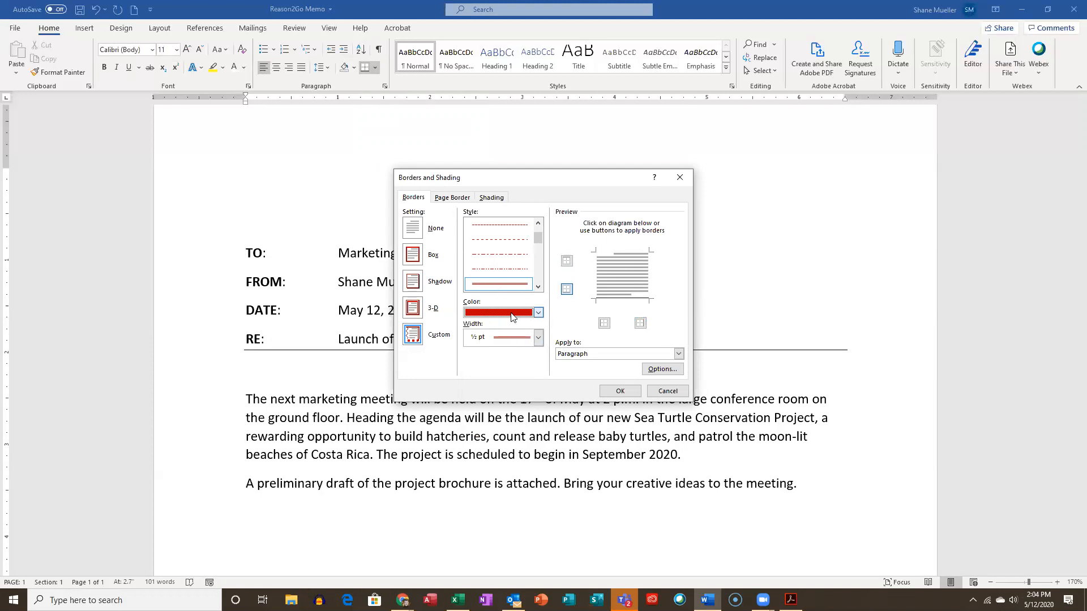
pyautogui.click(620, 392)
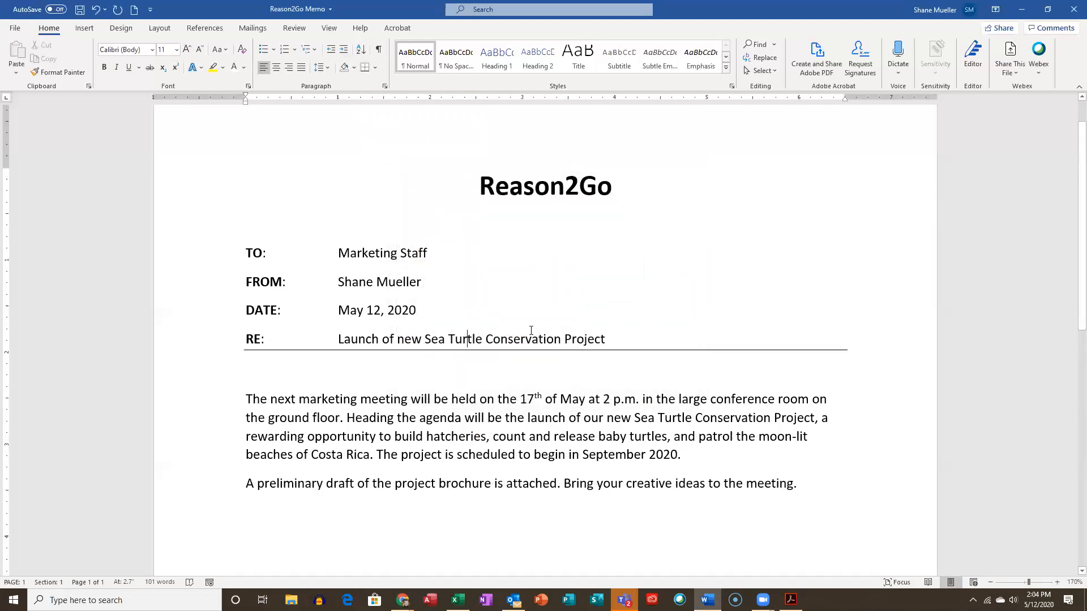
# Reapply the double dark red line to the RE line's bottom edge only.
pyautogui.click(469, 337)
pyautogui.click(376, 68)
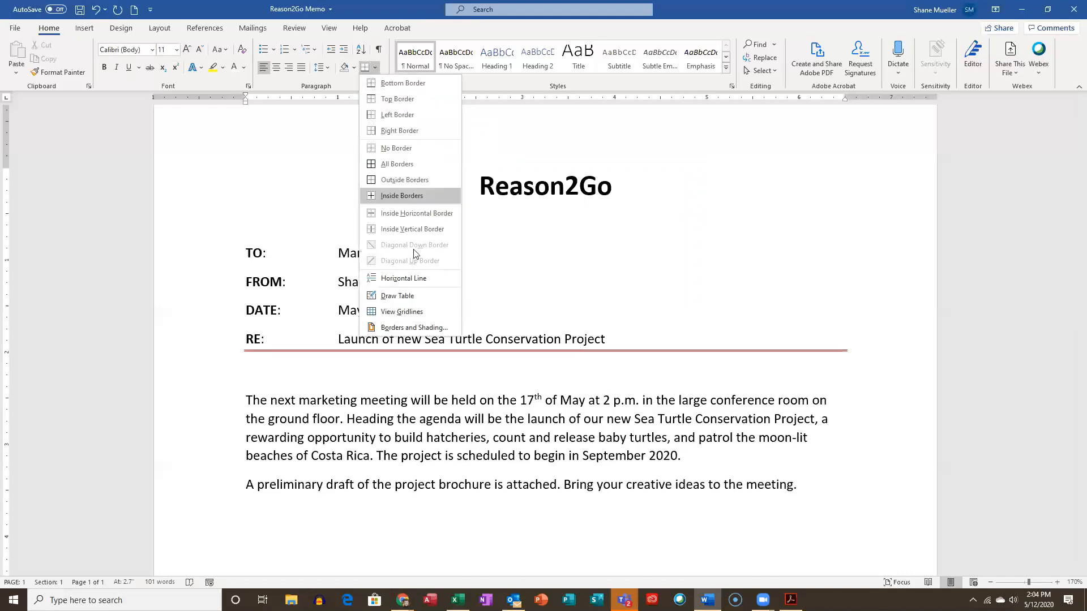
pyautogui.click(428, 329)
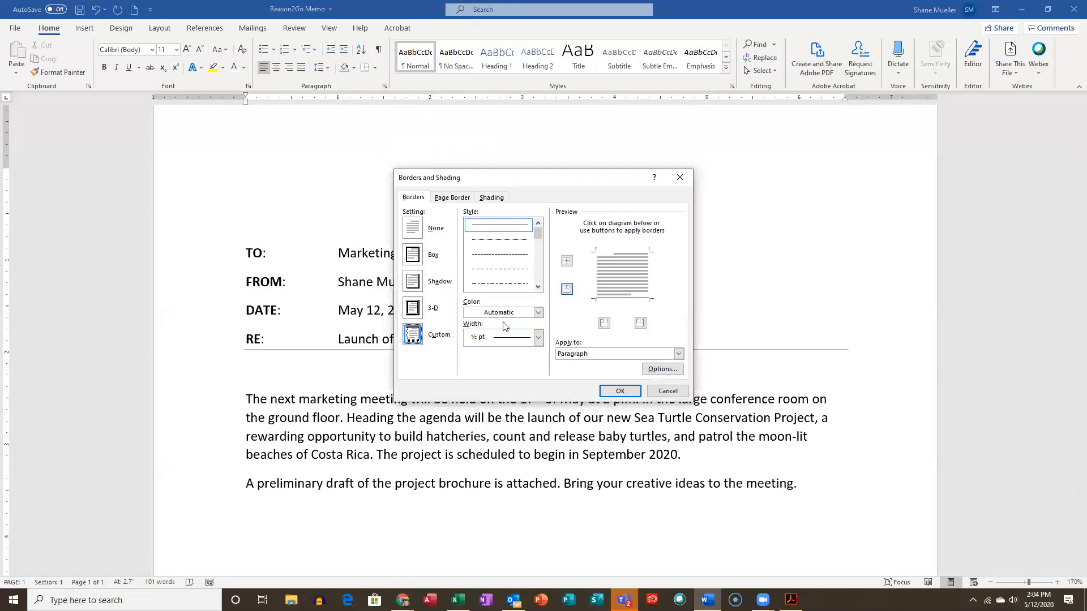
pyautogui.click(538, 287)
pyautogui.click(538, 287)
pyautogui.click(538, 287)
pyautogui.click(505, 283)
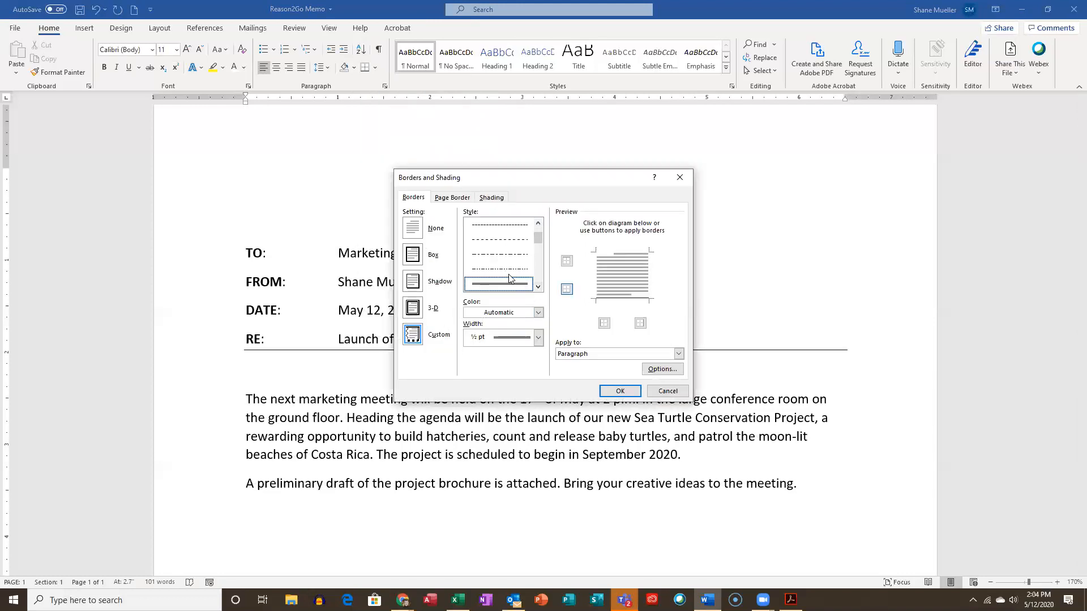
pyautogui.click(538, 313)
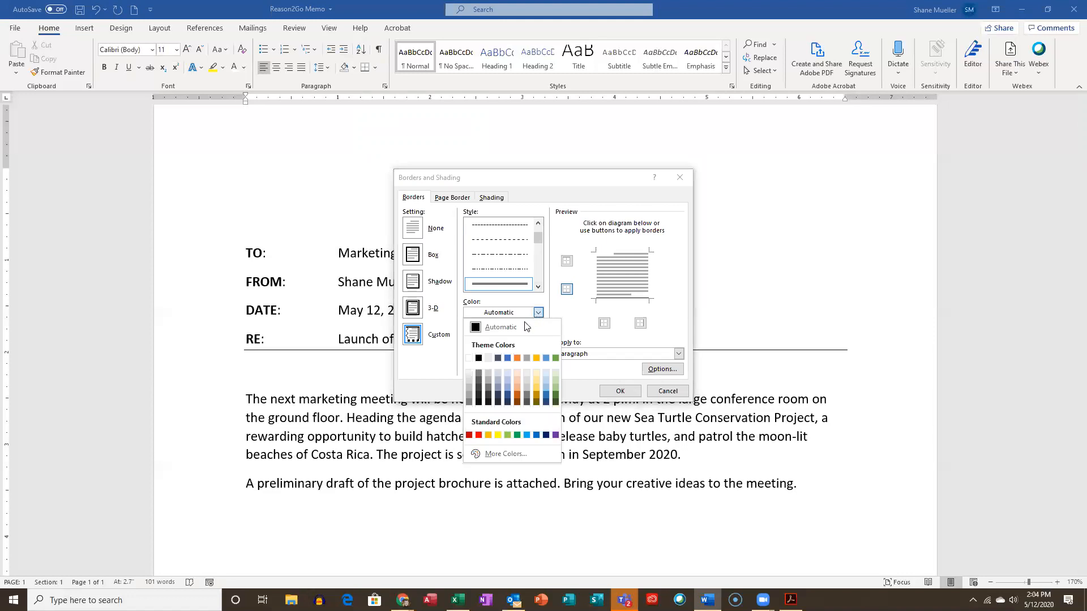
pyautogui.click(468, 436)
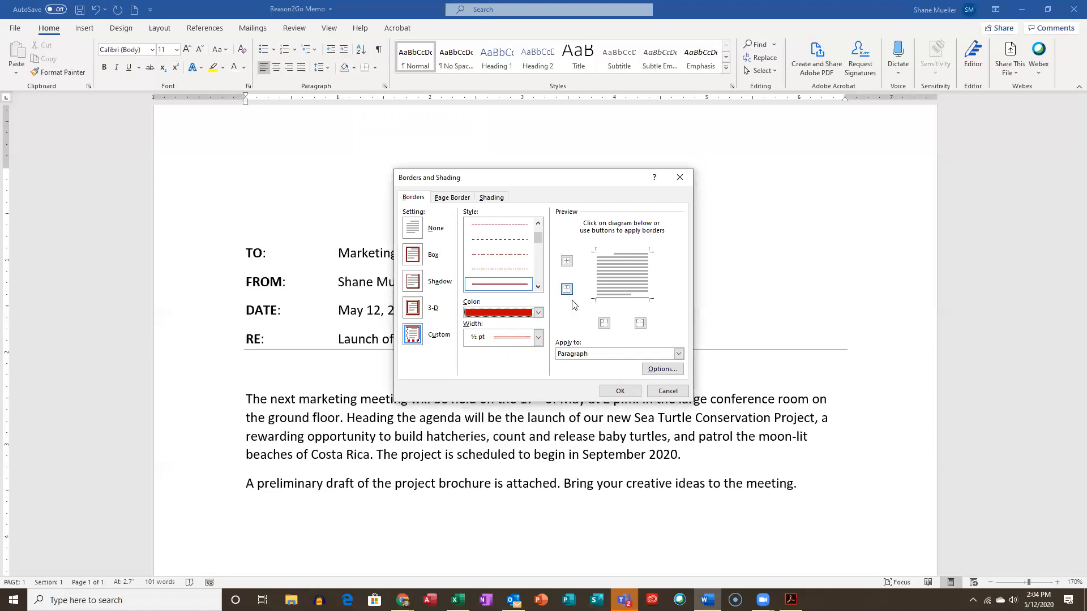
pyautogui.click(632, 301)
pyautogui.click(566, 290)
pyautogui.click(567, 289)
pyautogui.click(566, 290)
pyautogui.click(621, 392)
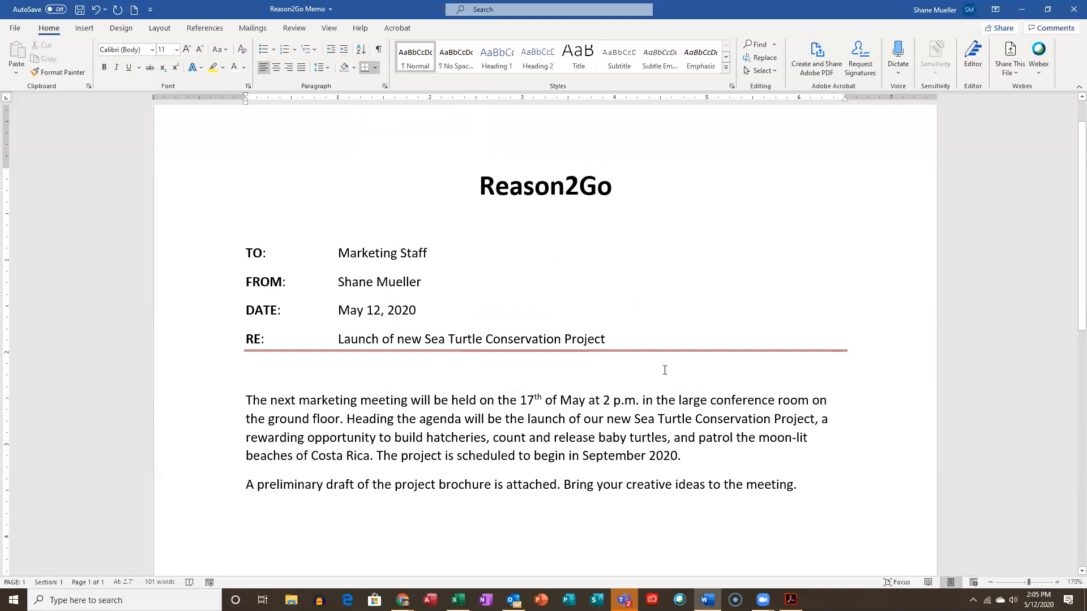
# Save the Reason2Go memo, then view it in File > Print preview.
pyautogui.click(80, 9)
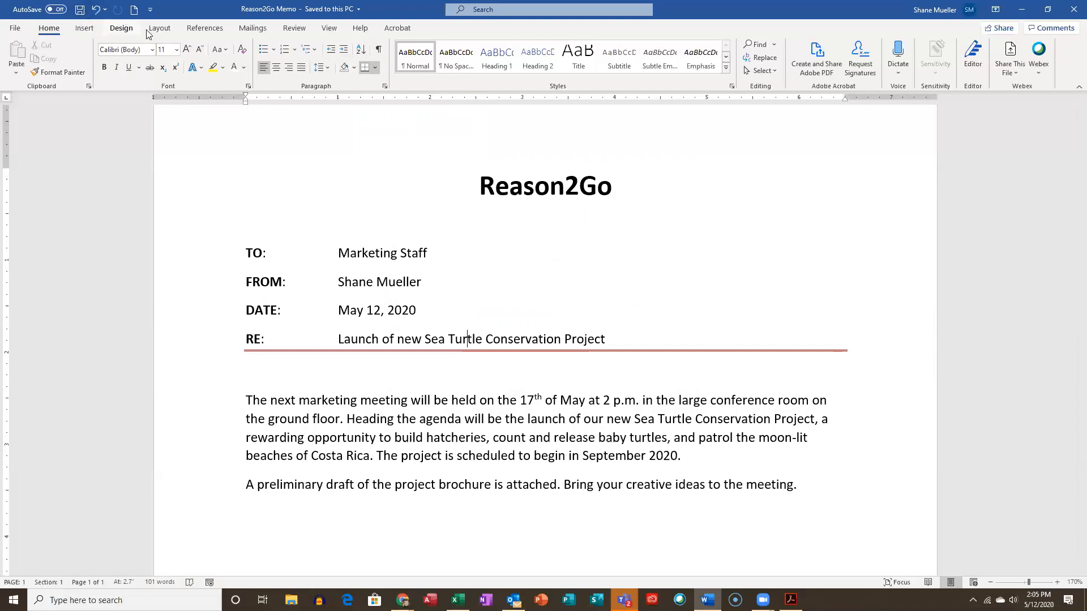
pyautogui.click(15, 28)
pyautogui.click(41, 156)
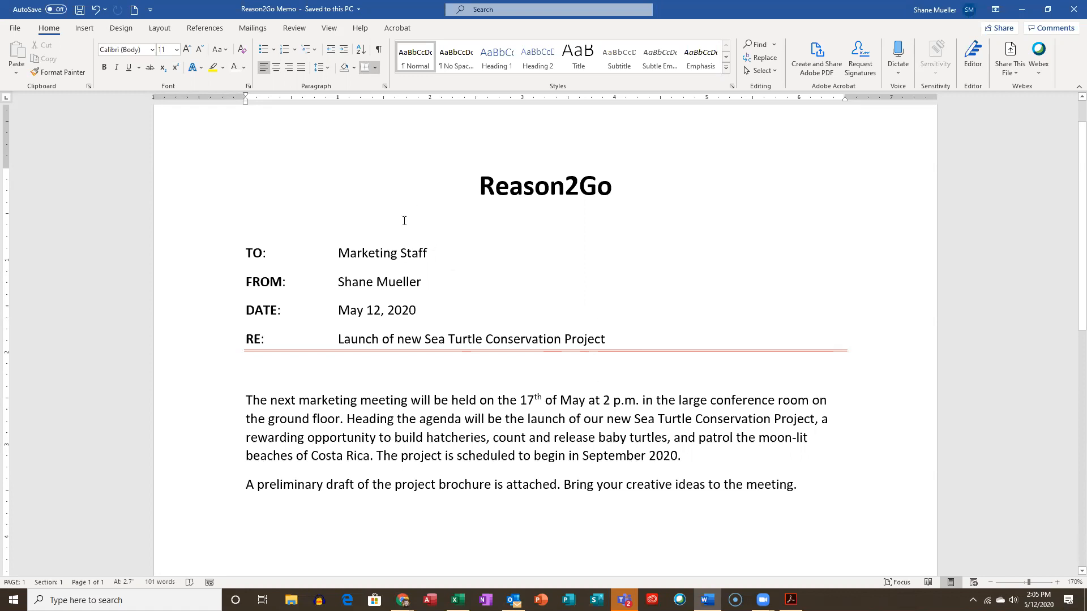
pyautogui.click(15, 28)
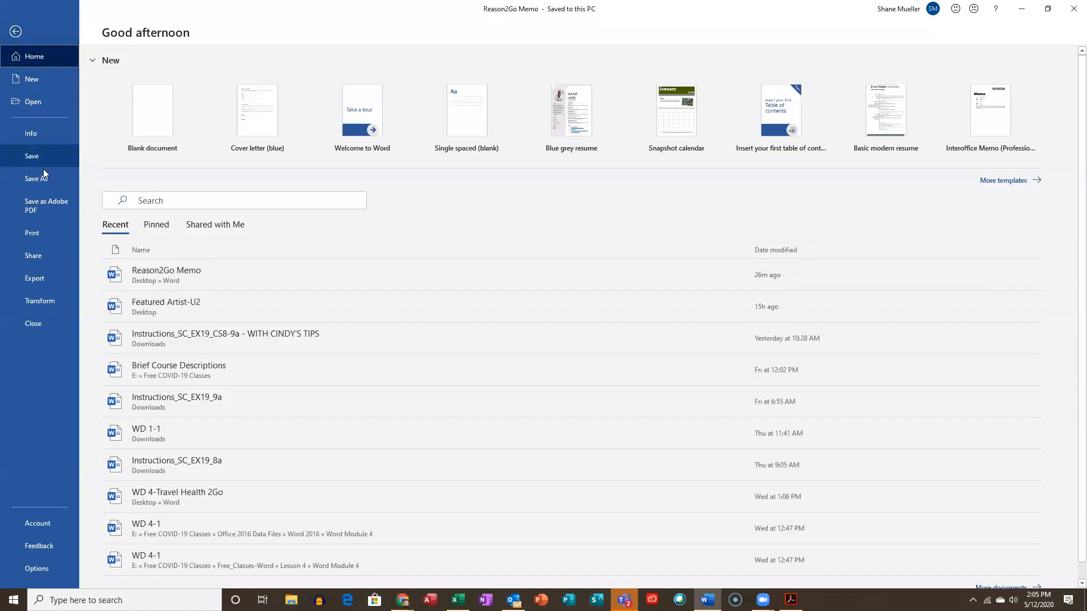
pyautogui.click(33, 233)
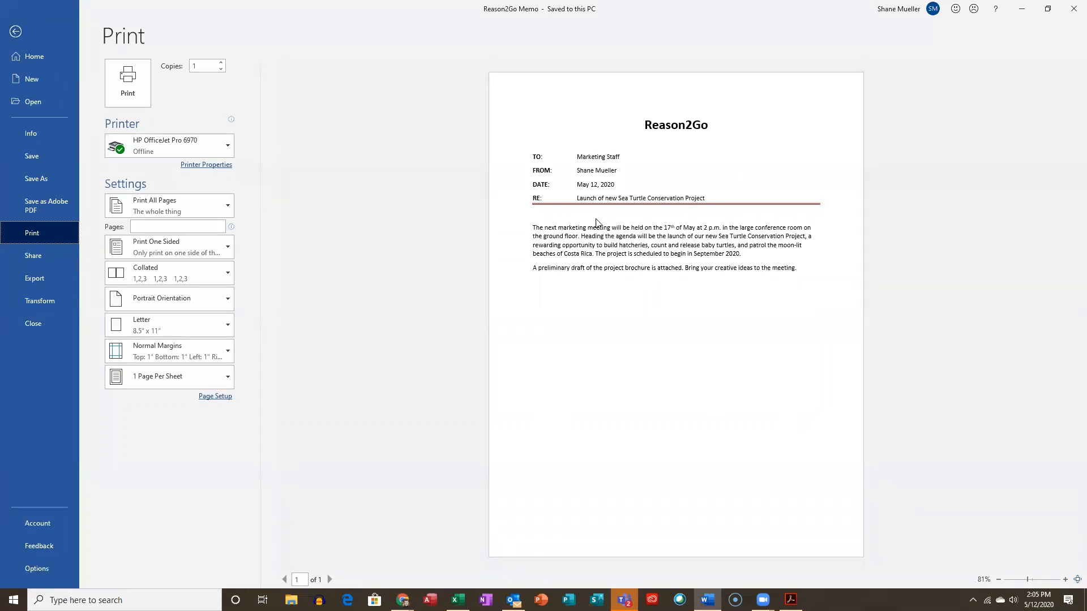
# Zoom into the print preview, zoom back out to the whole page, then return to editing.
pyautogui.click(1065, 580)
pyautogui.click(1065, 580)
pyautogui.click(1065, 580)
pyautogui.click(1065, 580)
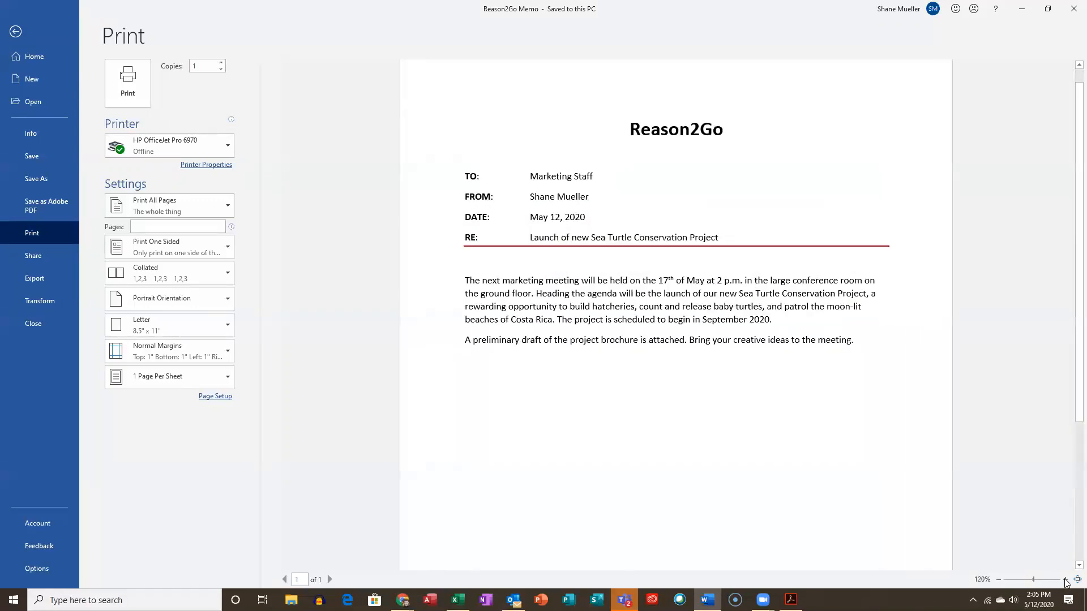
pyautogui.click(1065, 579)
pyautogui.click(1065, 580)
pyautogui.click(1066, 580)
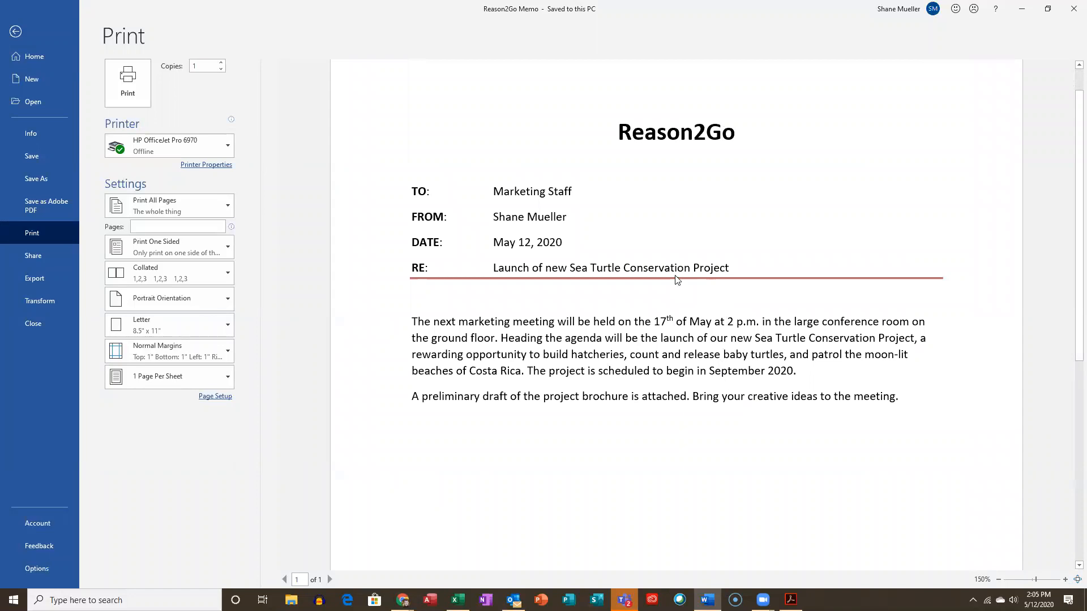
pyautogui.click(1030, 580)
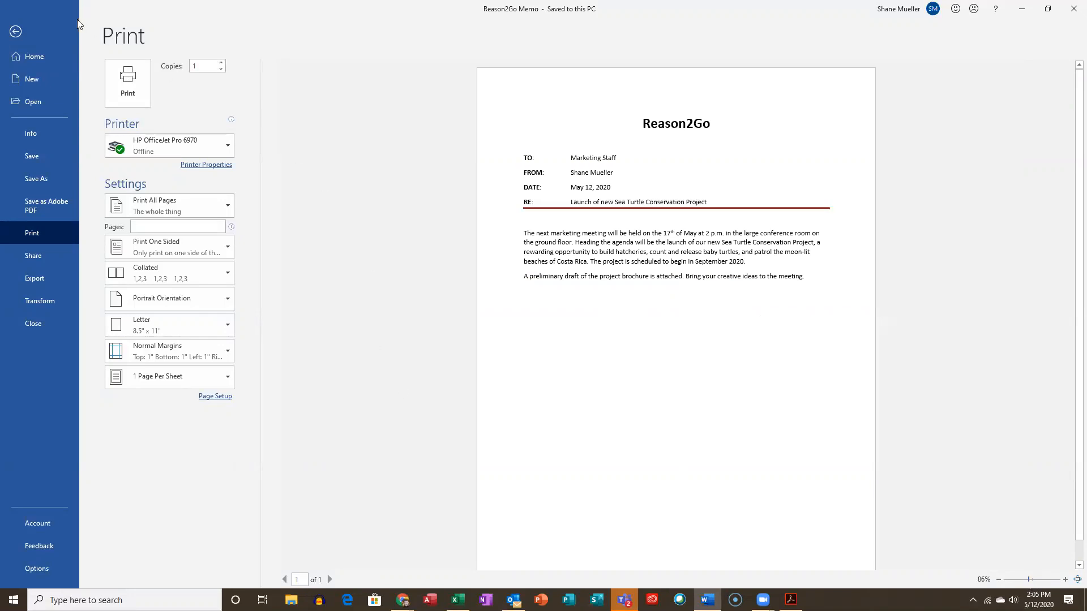
pyautogui.click(15, 32)
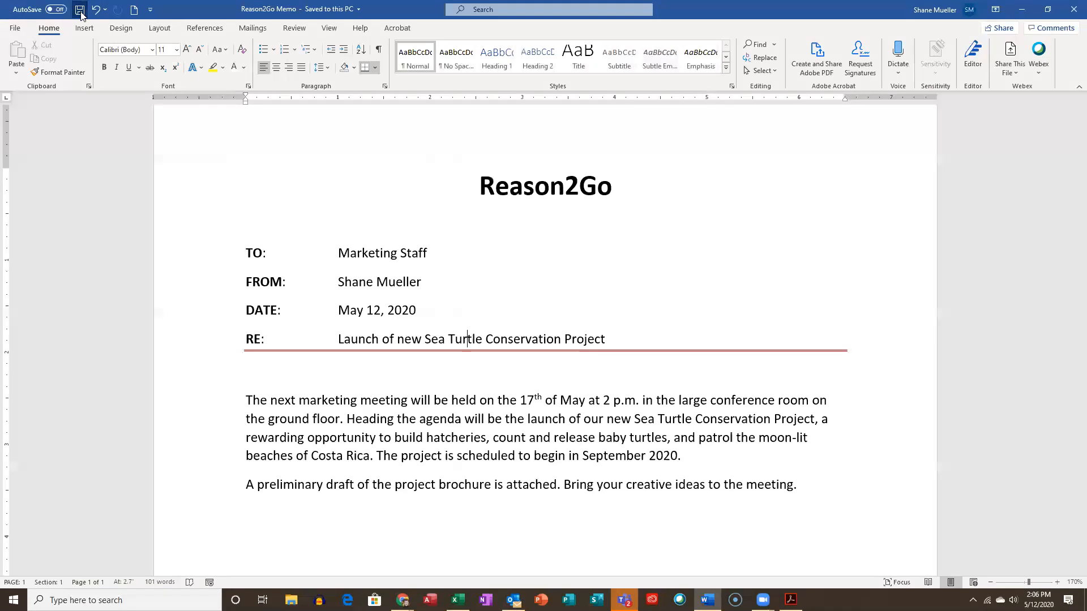
# Close the Reason2Go memo document from the File menu.
pyautogui.click(17, 29)
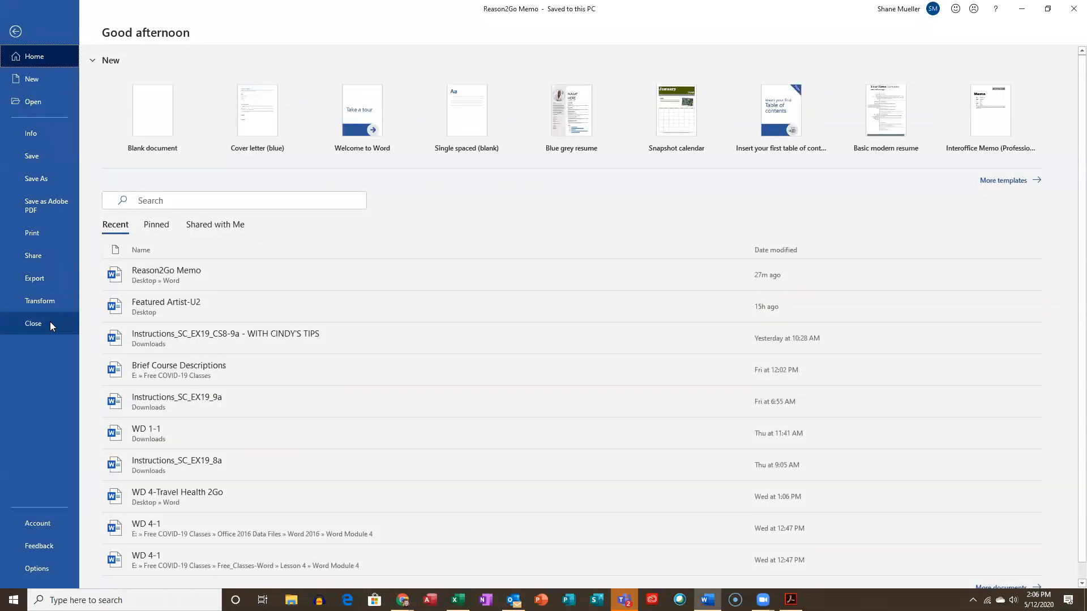
pyautogui.click(50, 323)
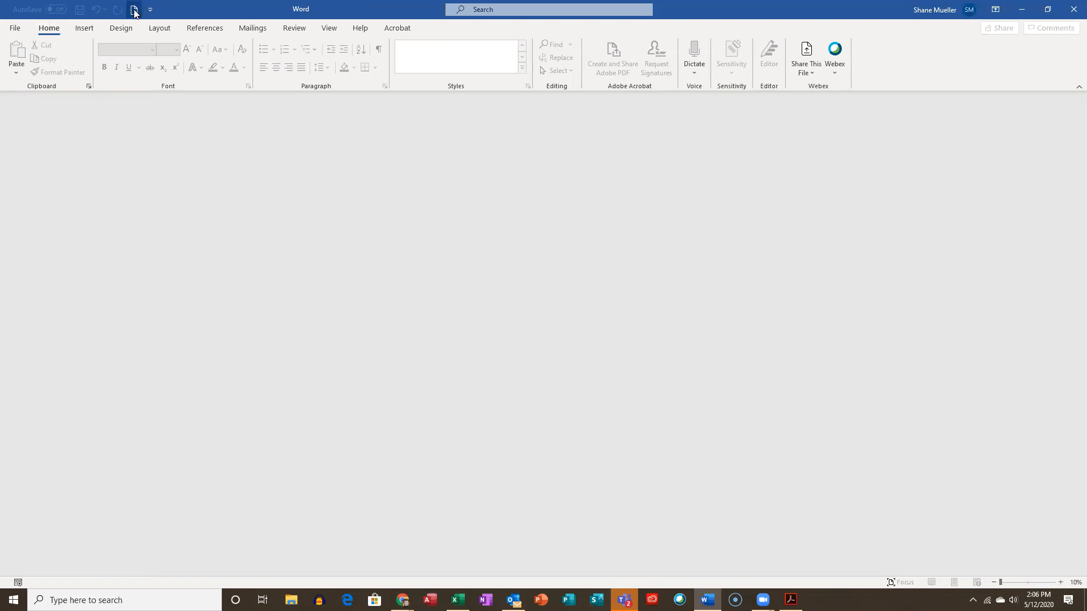
# Scroll through the New template gallery and show the Business suggested-search results.
pyautogui.click(15, 30)
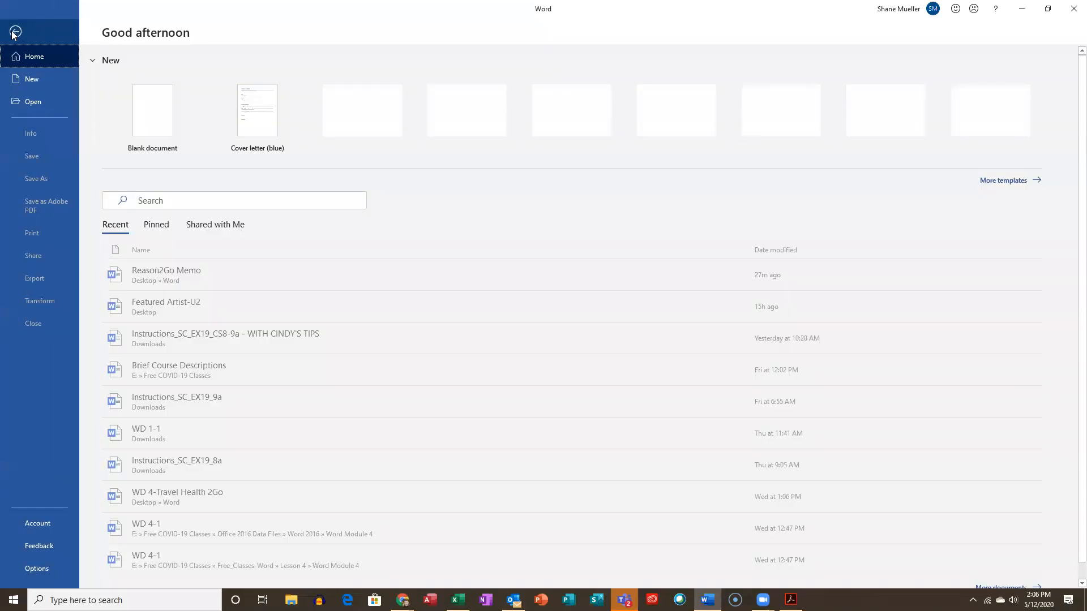
pyautogui.click(42, 80)
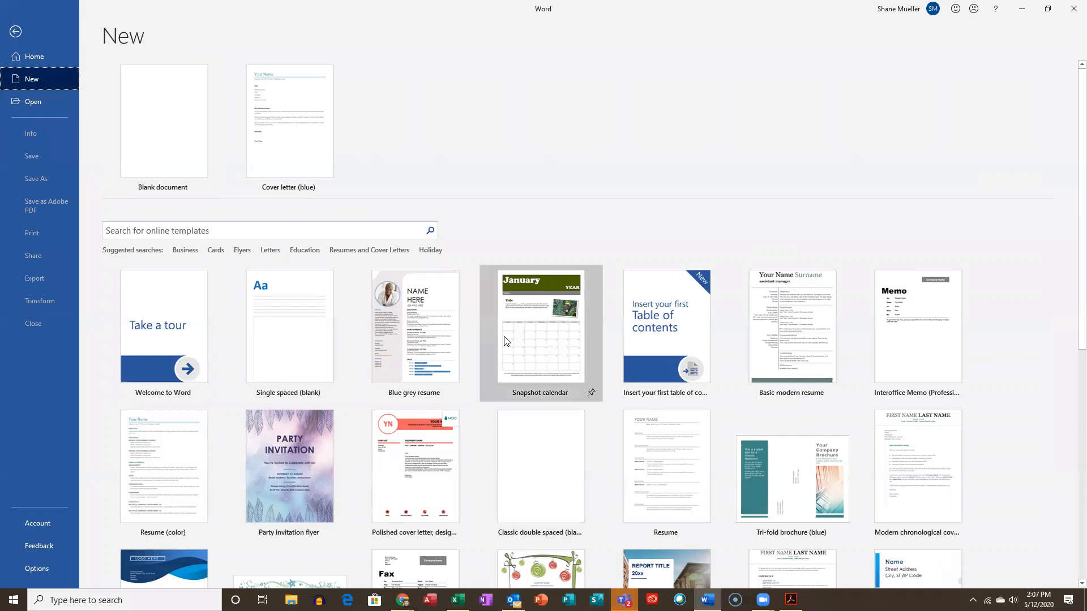
pyautogui.scroll(-1, 503, 339)
pyautogui.scroll(-1, 409, 276)
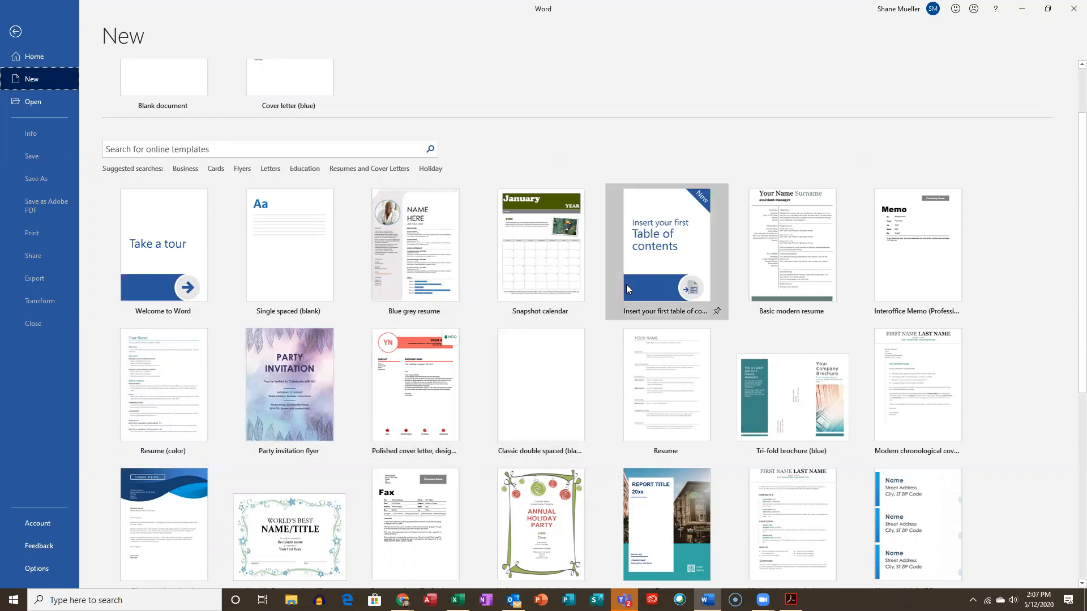
pyautogui.scroll(-4, 809, 324)
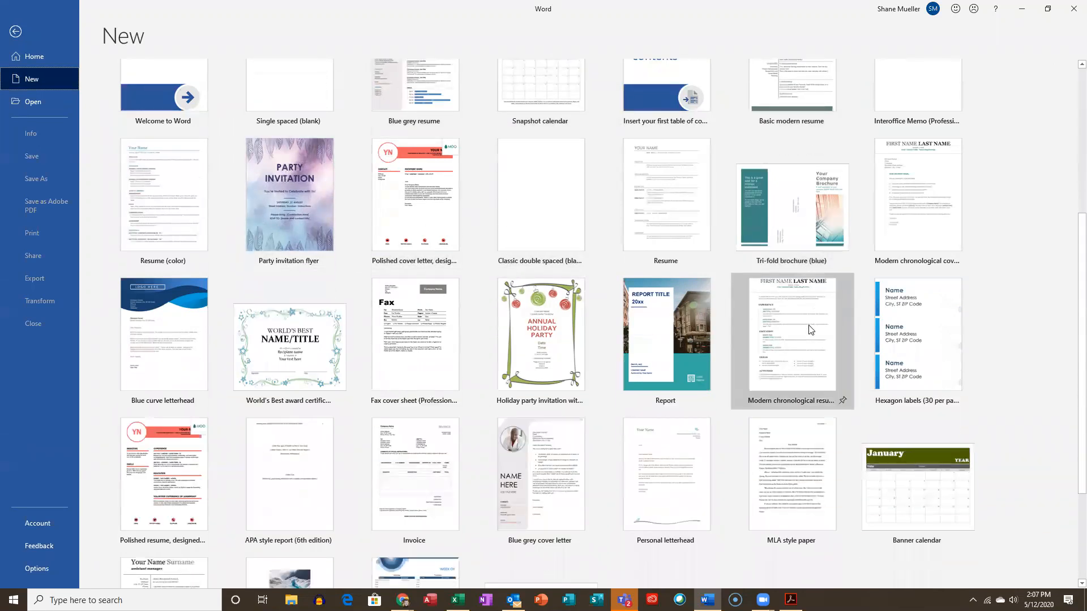
pyautogui.scroll(3, 788, 329)
pyautogui.scroll(3, 629, 317)
pyautogui.click(187, 251)
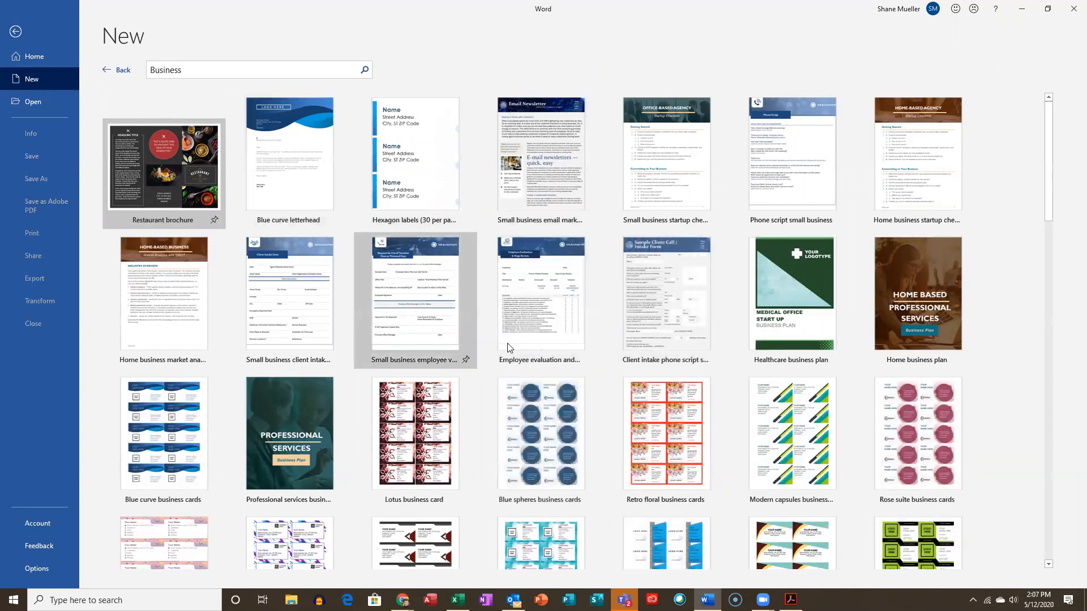
# Search online templates for 'cover letter (blue)', then return to the gallery.
pyautogui.click(230, 70)
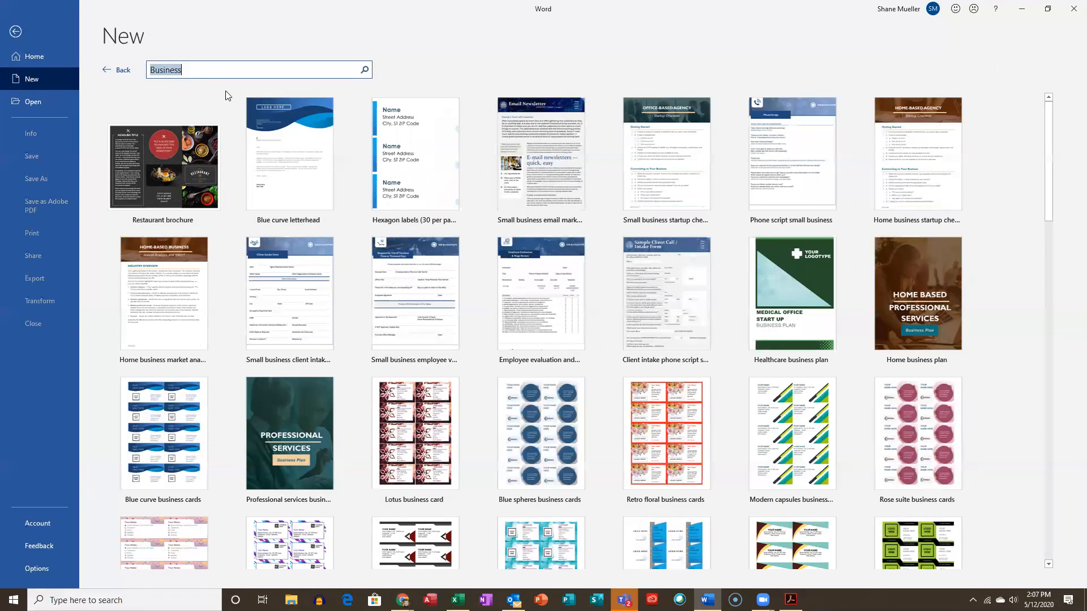
pyautogui.write('cover letter (blue')
pyautogui.press('Return')
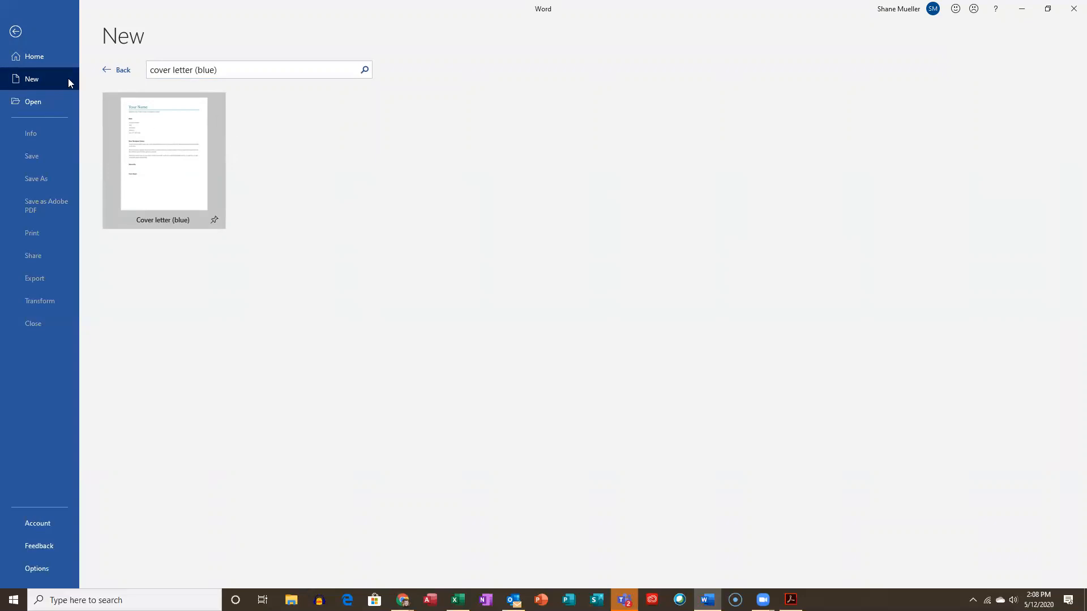
pyautogui.click(113, 71)
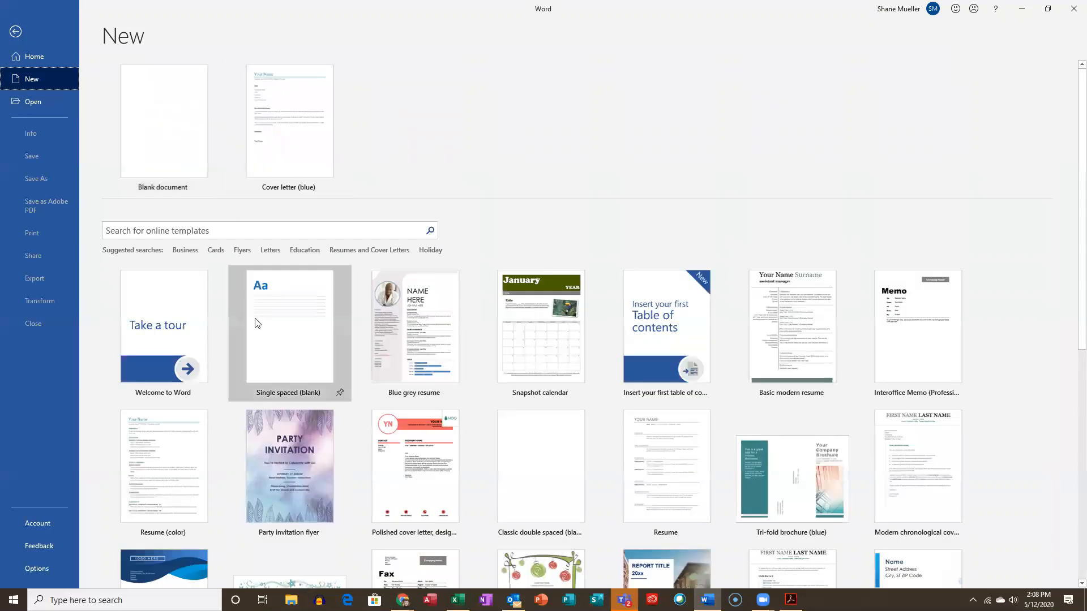
pyautogui.scroll(-8, 744, 334)
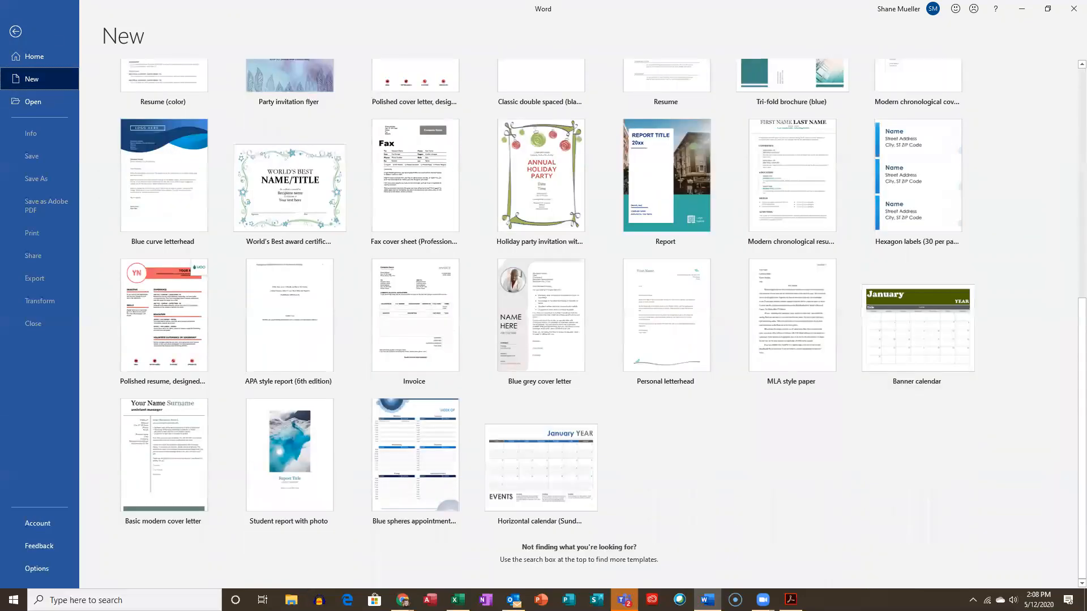
pyautogui.scroll(7, 603, 386)
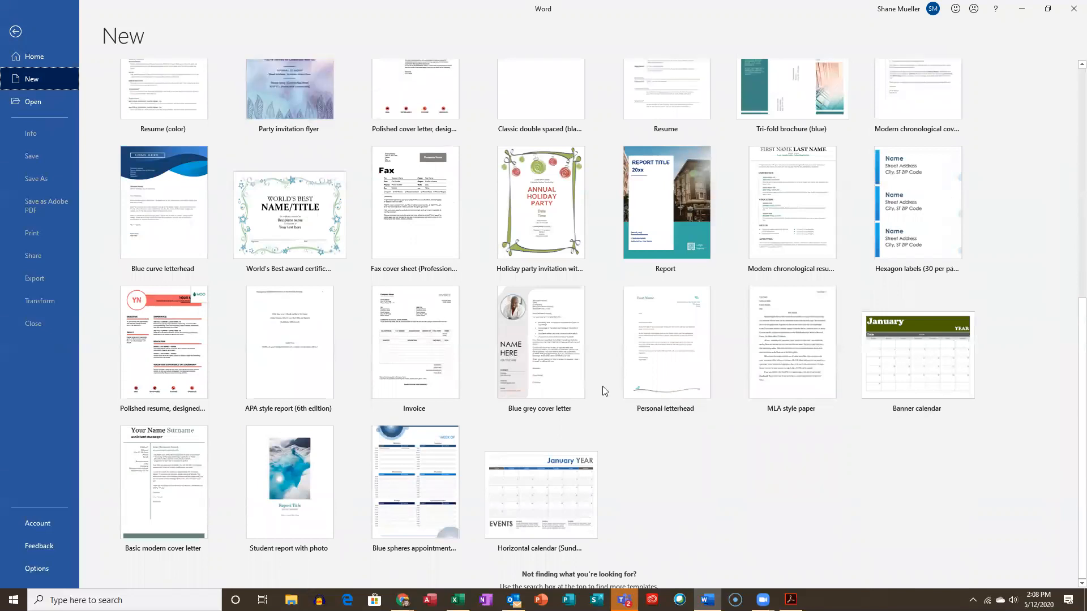
pyautogui.scroll(1, 508, 325)
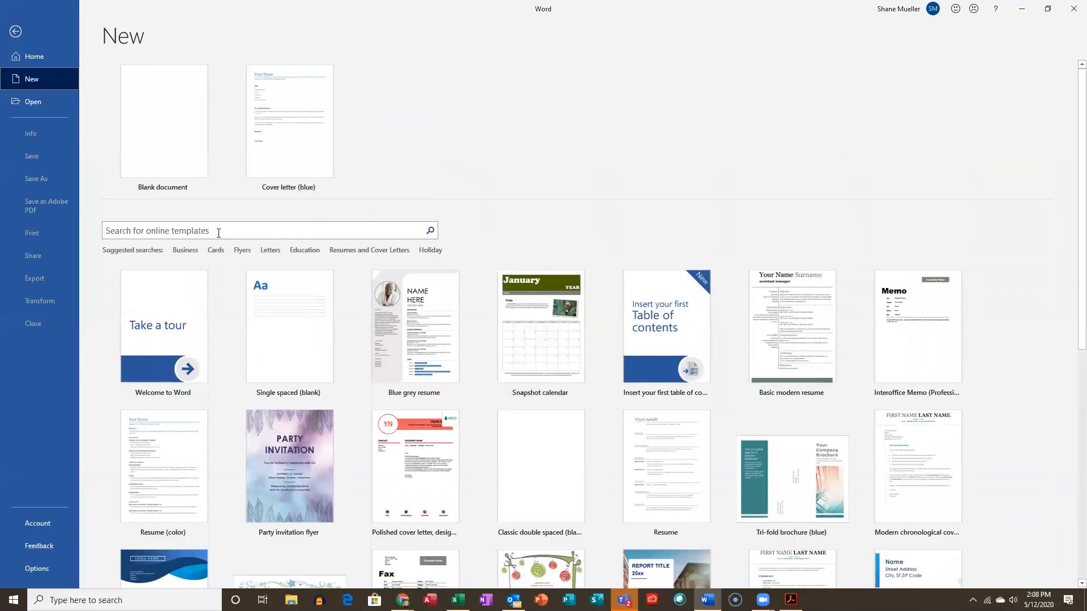
pyautogui.click(242, 234)
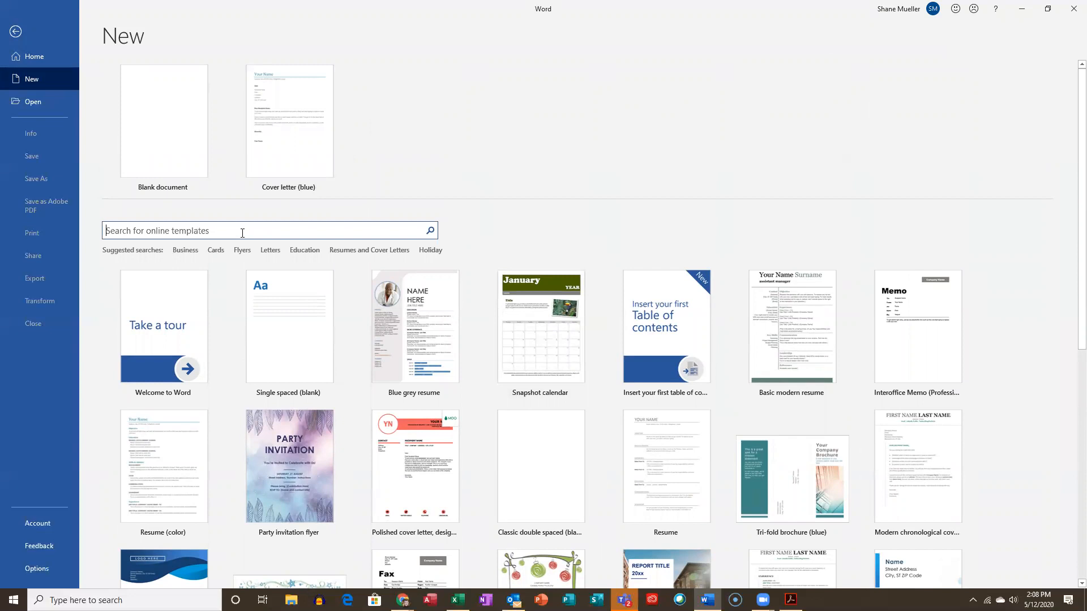
pyautogui.click(304, 235)
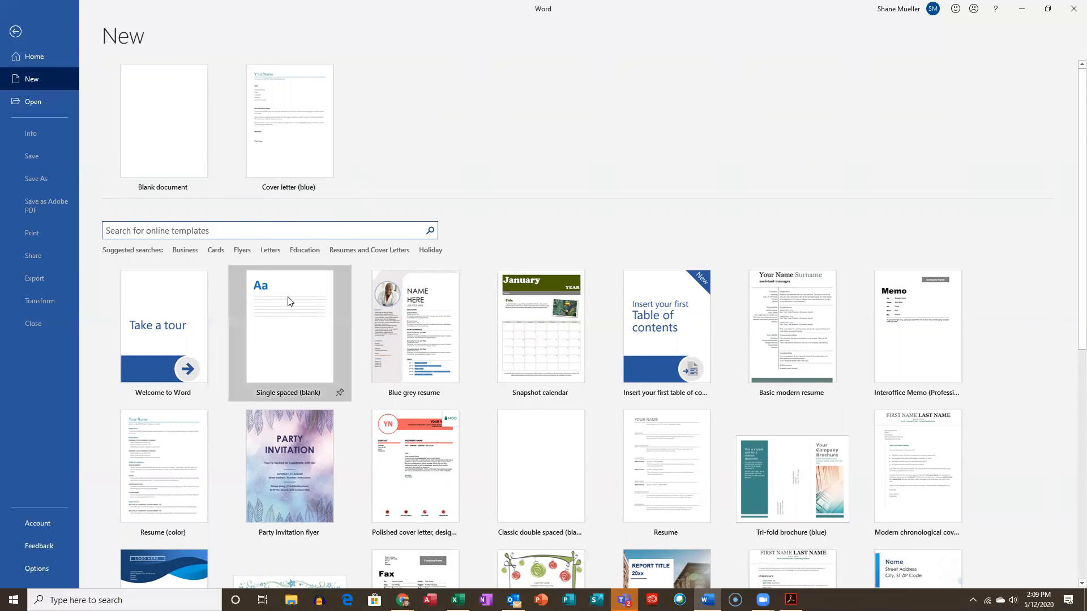
pyautogui.click(271, 251)
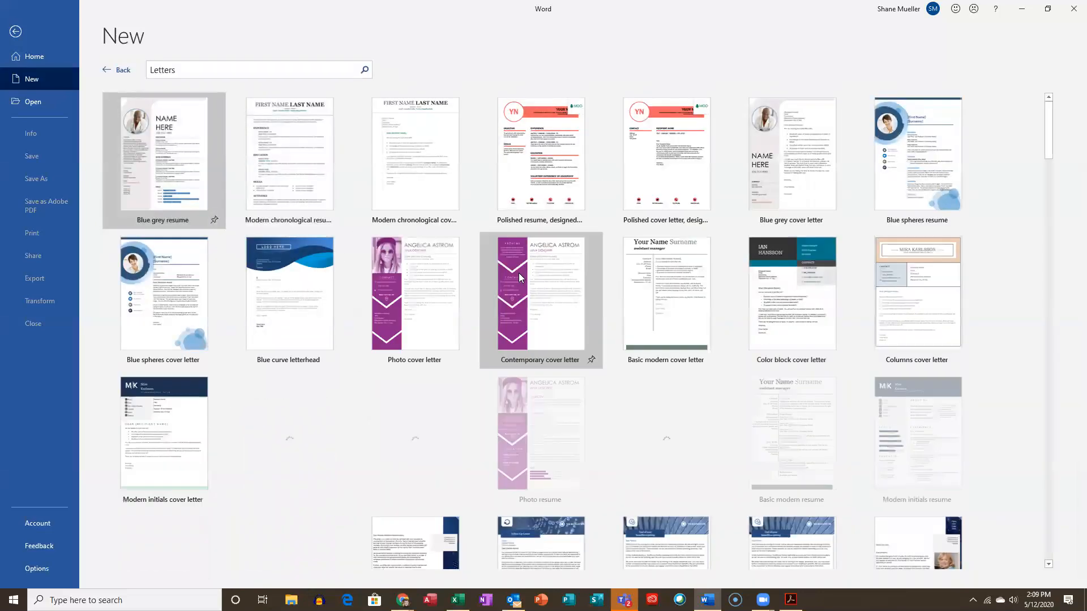
pyautogui.click(108, 71)
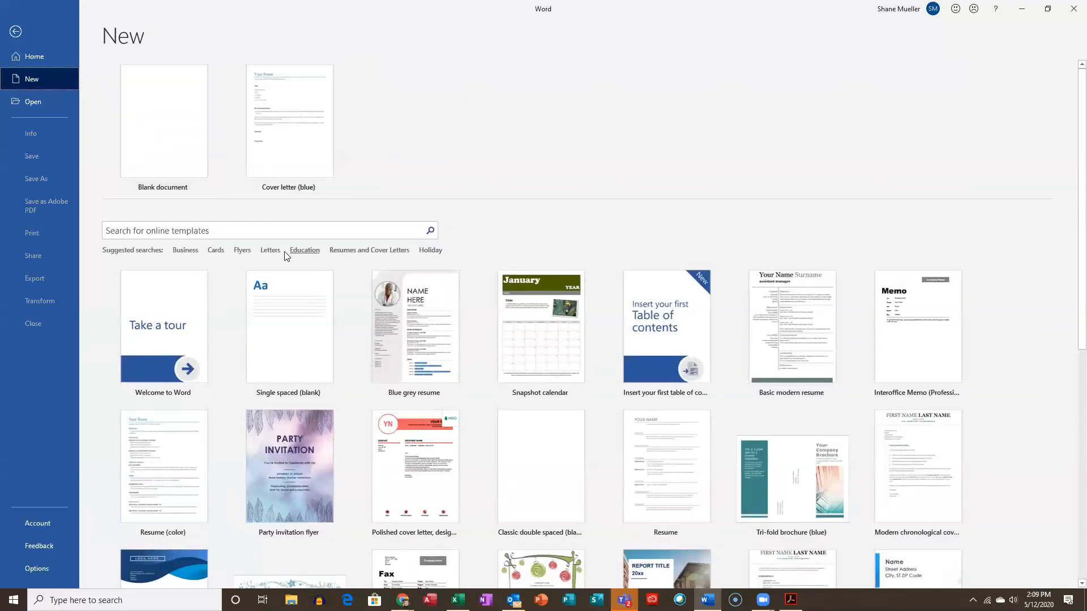
pyautogui.click(242, 251)
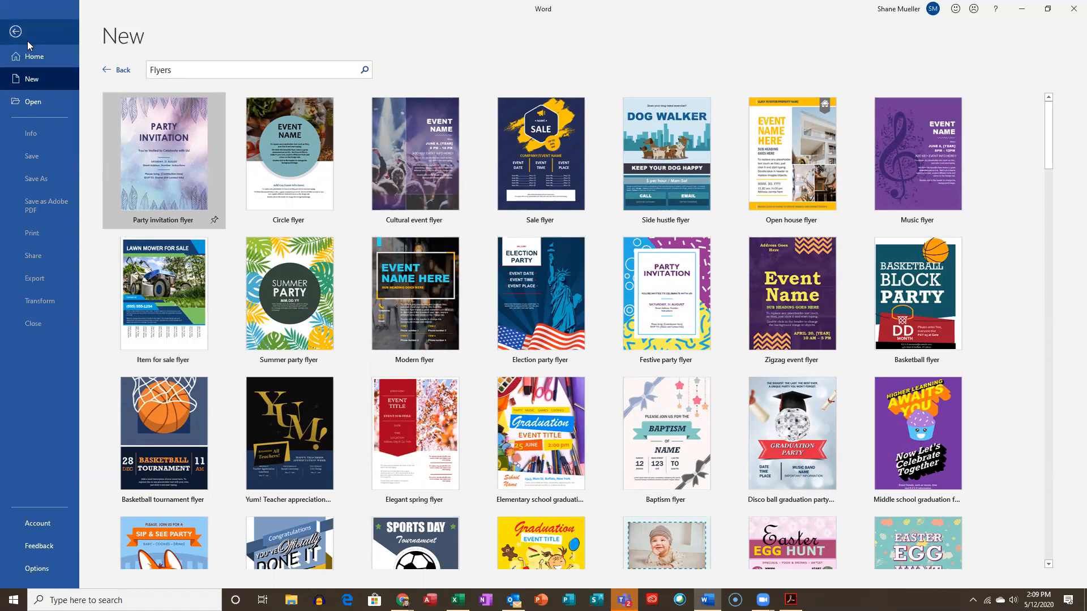
# Preview the Cover letter (blue) template and create Document6 from it.
pyautogui.click(105, 76)
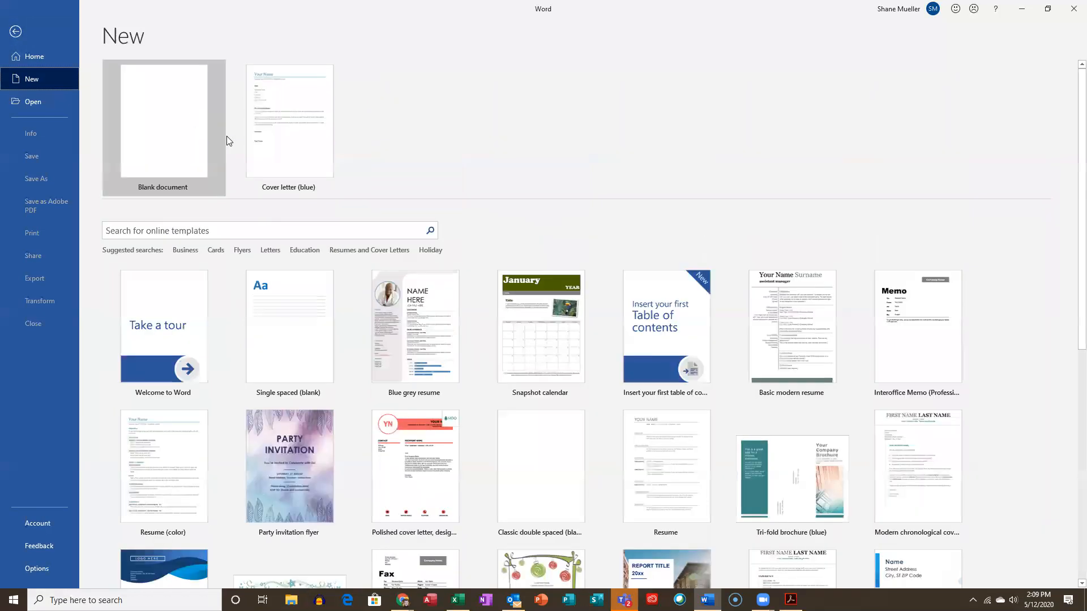
pyautogui.click(290, 121)
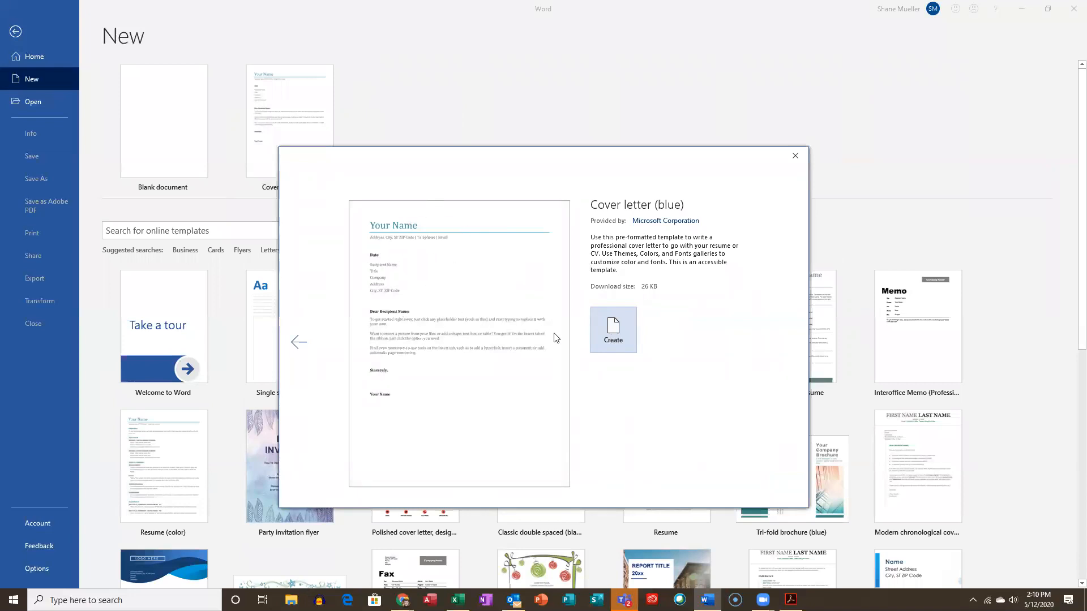
pyautogui.click(615, 334)
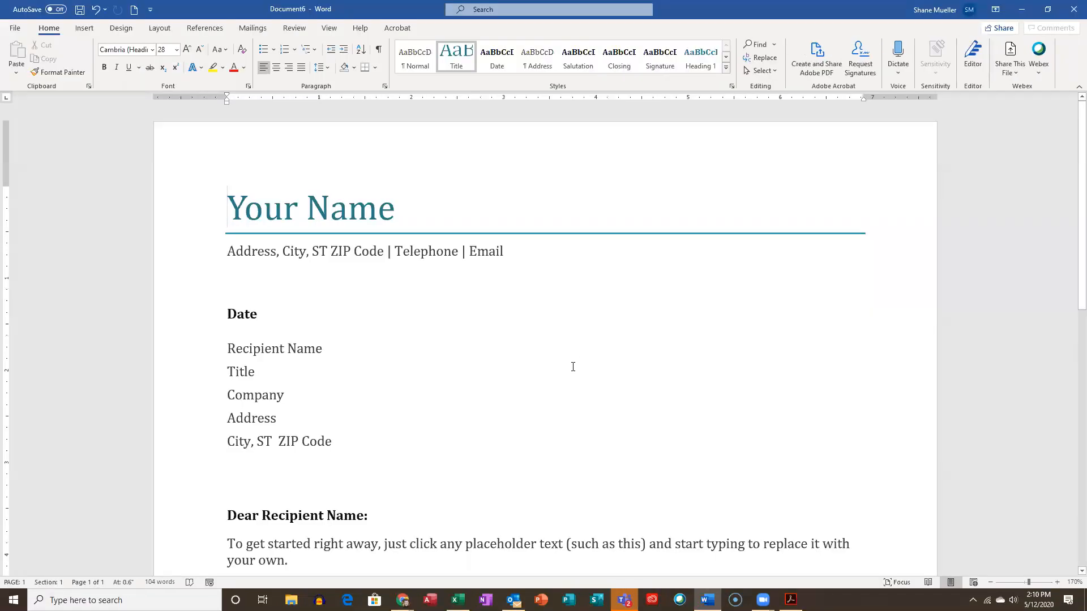
pyautogui.scroll(-3, 565, 400)
pyautogui.scroll(3, 565, 400)
pyautogui.click(279, 203)
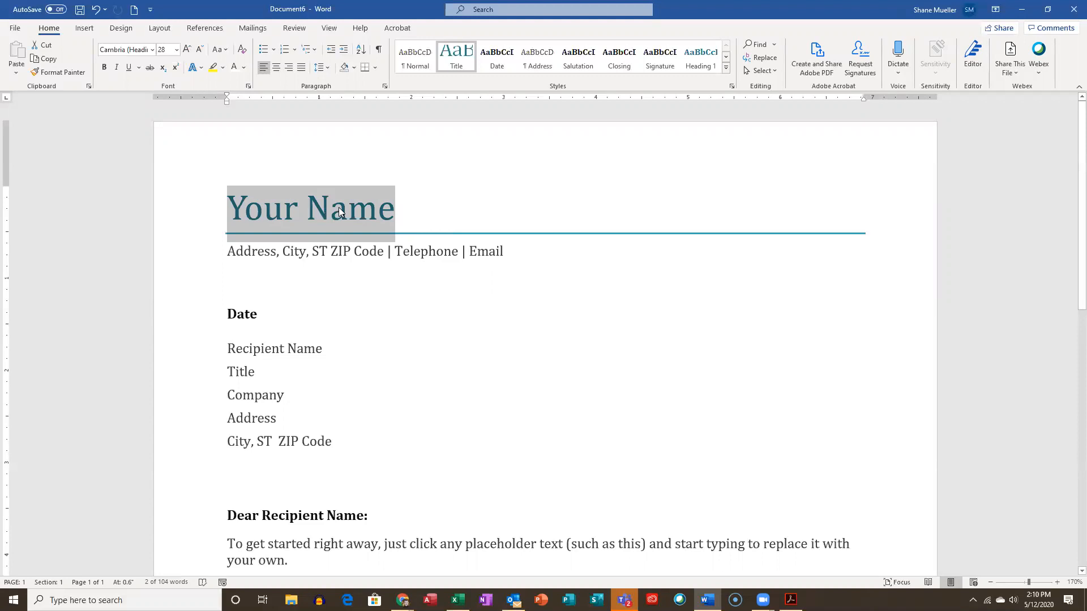
pyautogui.click(344, 249)
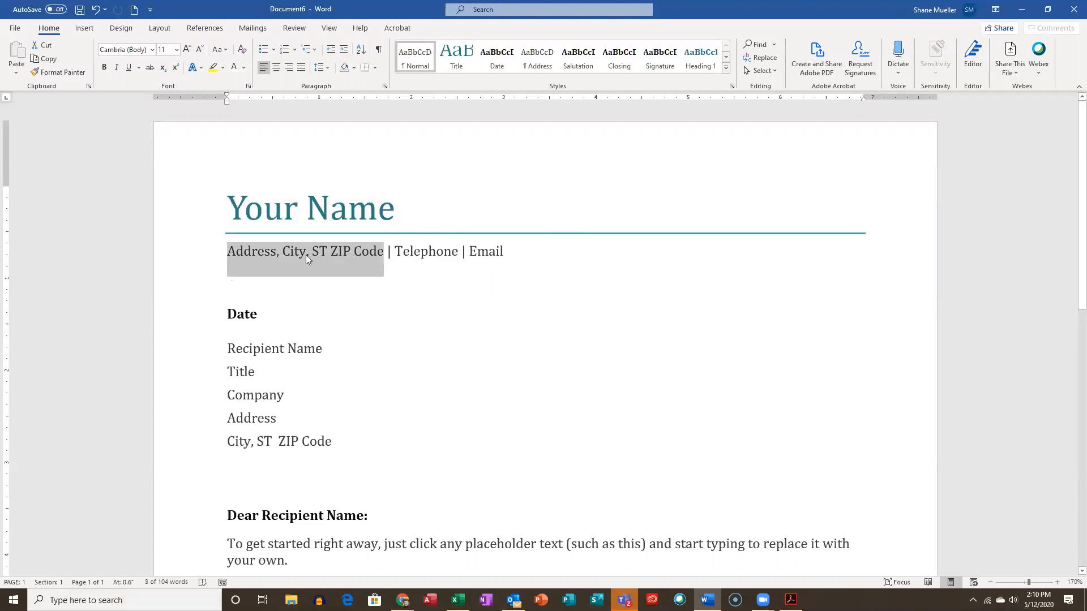
pyautogui.click(426, 252)
pyautogui.click(502, 252)
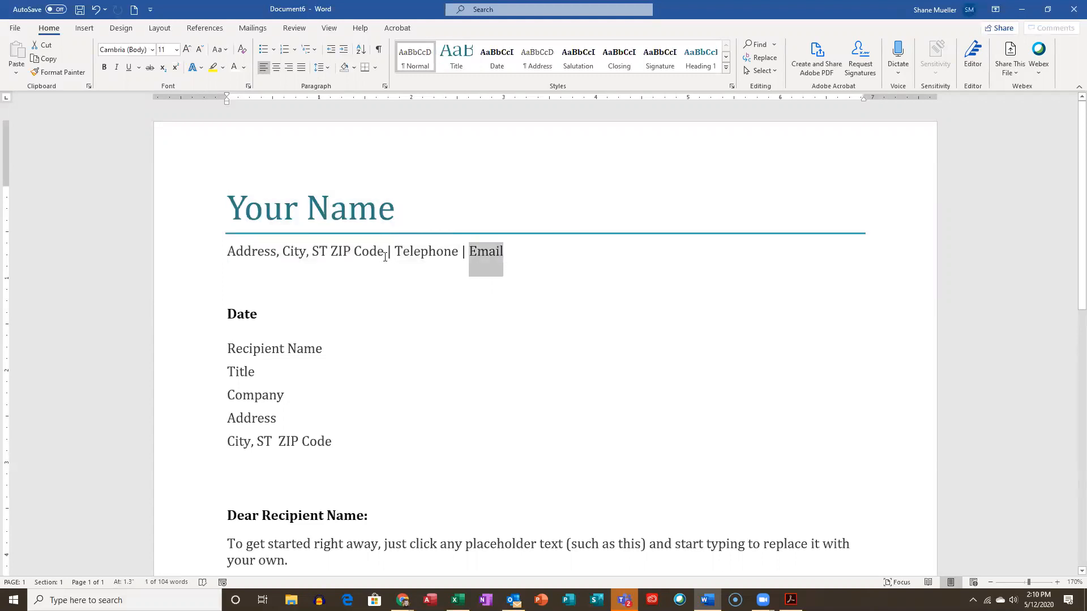
pyautogui.click(342, 252)
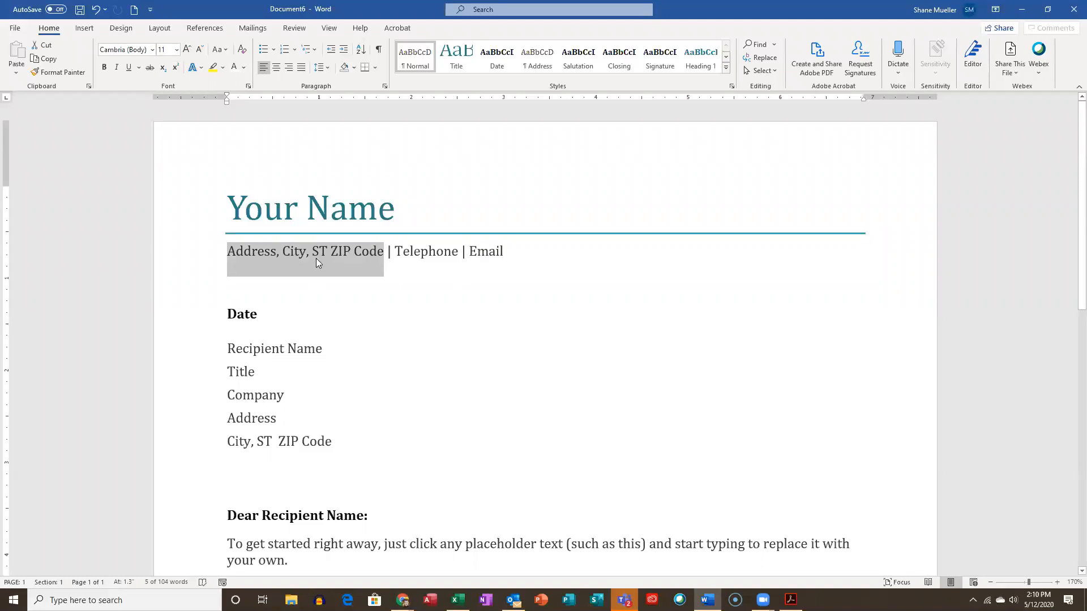
pyautogui.click(323, 213)
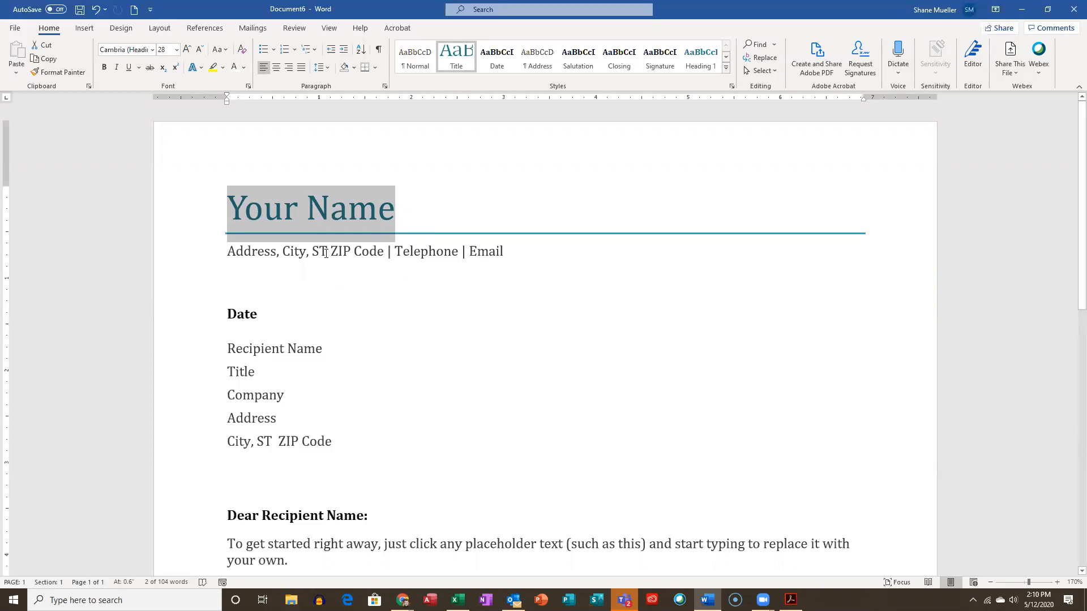
pyautogui.click(243, 313)
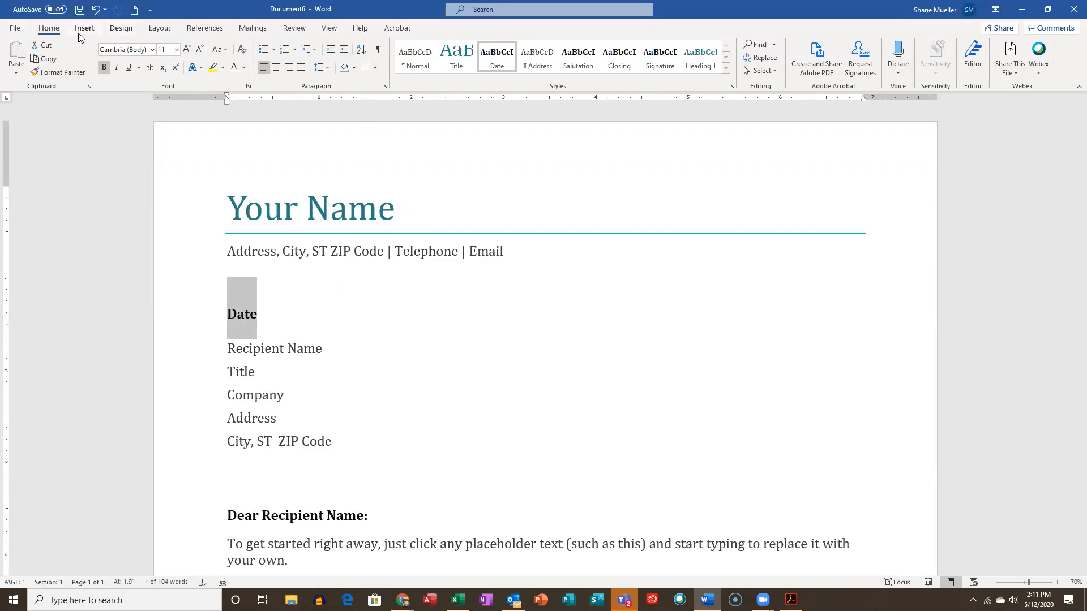
# Check the Date placeholder's context menu, then switch to the Insert tab.
pyautogui.rightClick(242, 315)
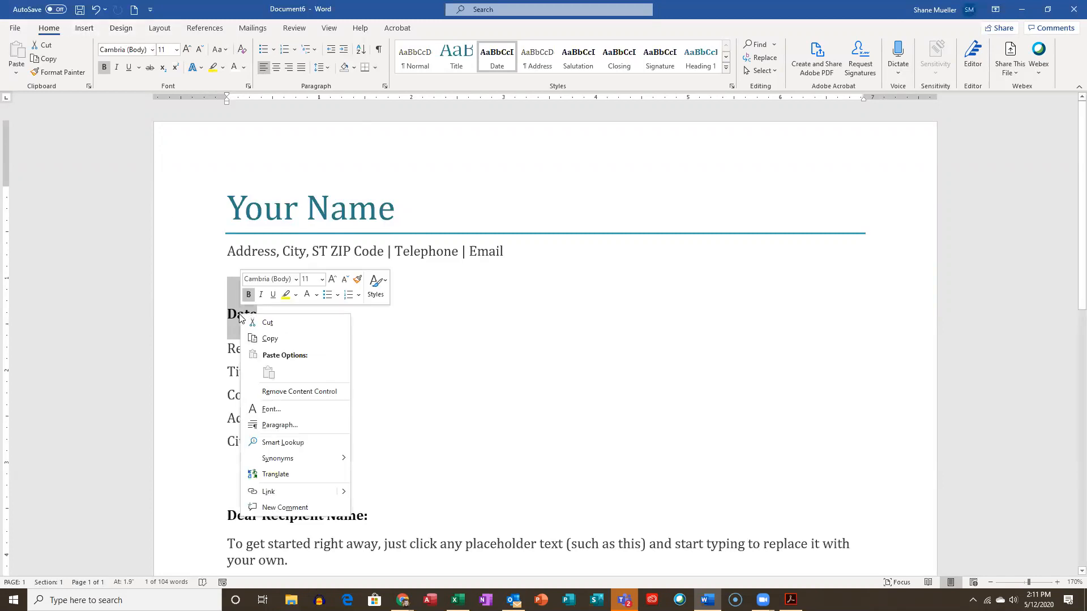
pyautogui.click(405, 364)
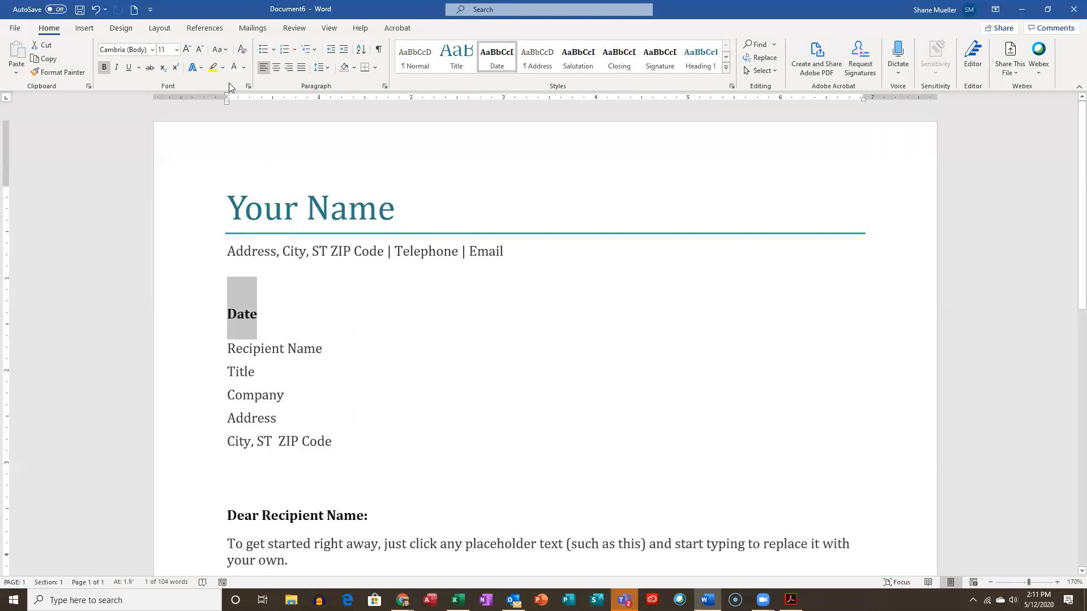
pyautogui.click(80, 32)
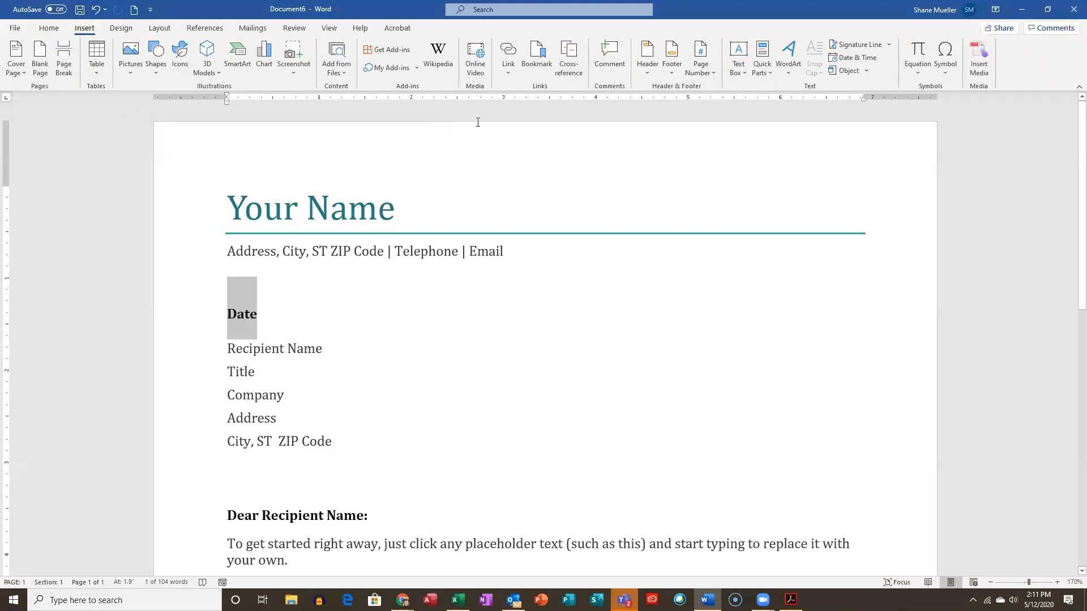
# Insert the date as May 12, 2020 via Date & Time, updating automatically.
pyautogui.click(863, 60)
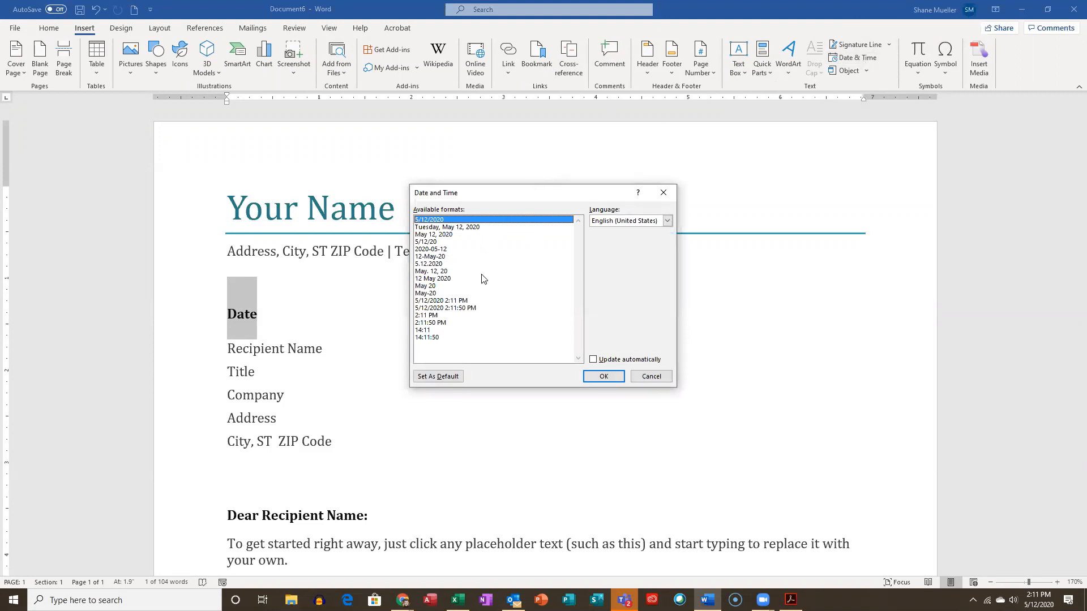
pyautogui.click(449, 236)
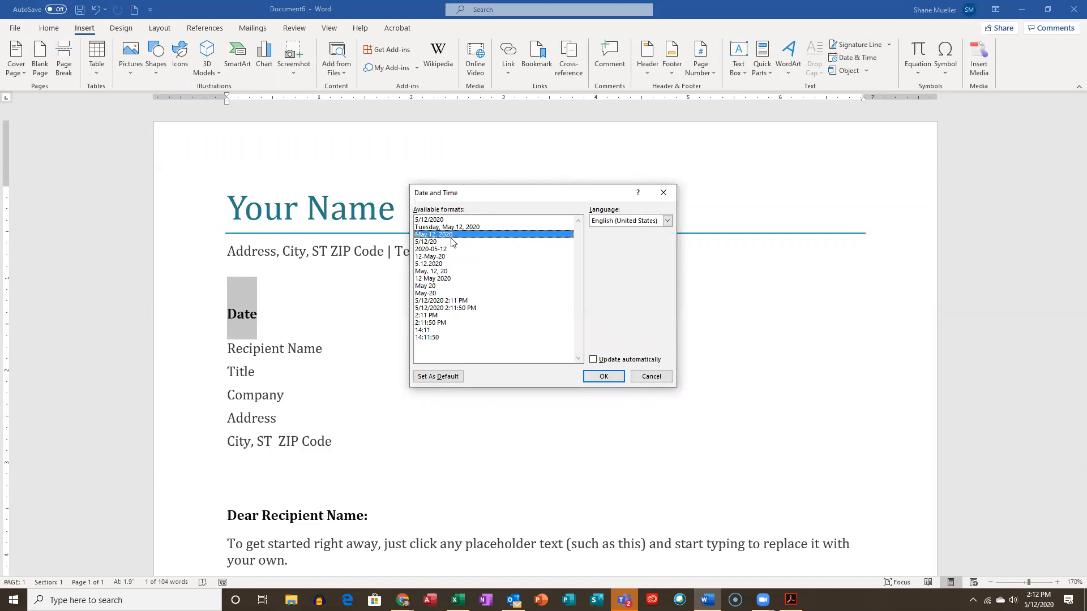
pyautogui.click(594, 361)
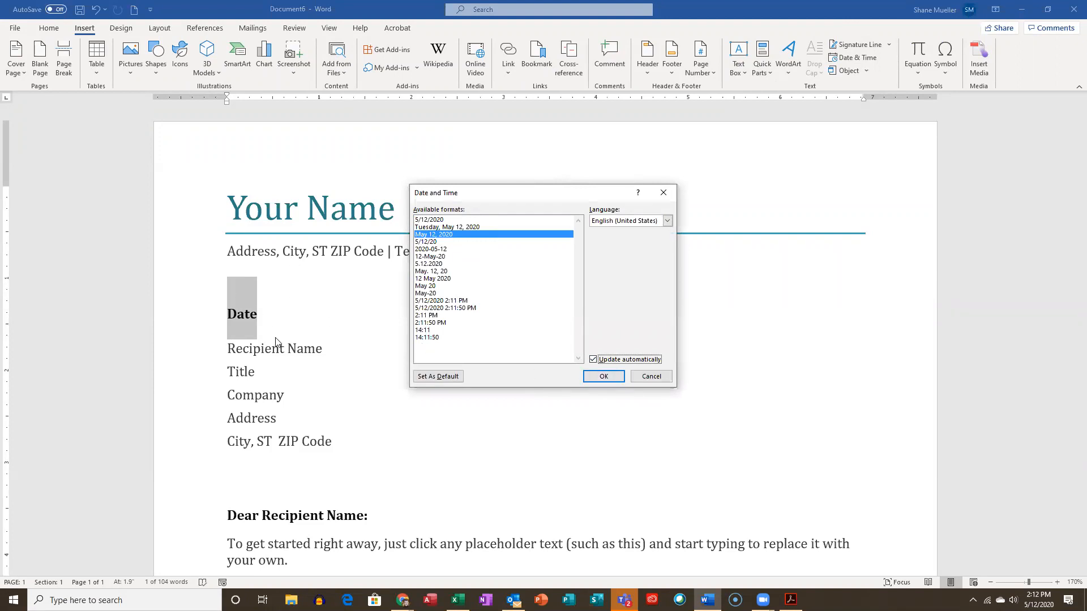
pyautogui.click(604, 377)
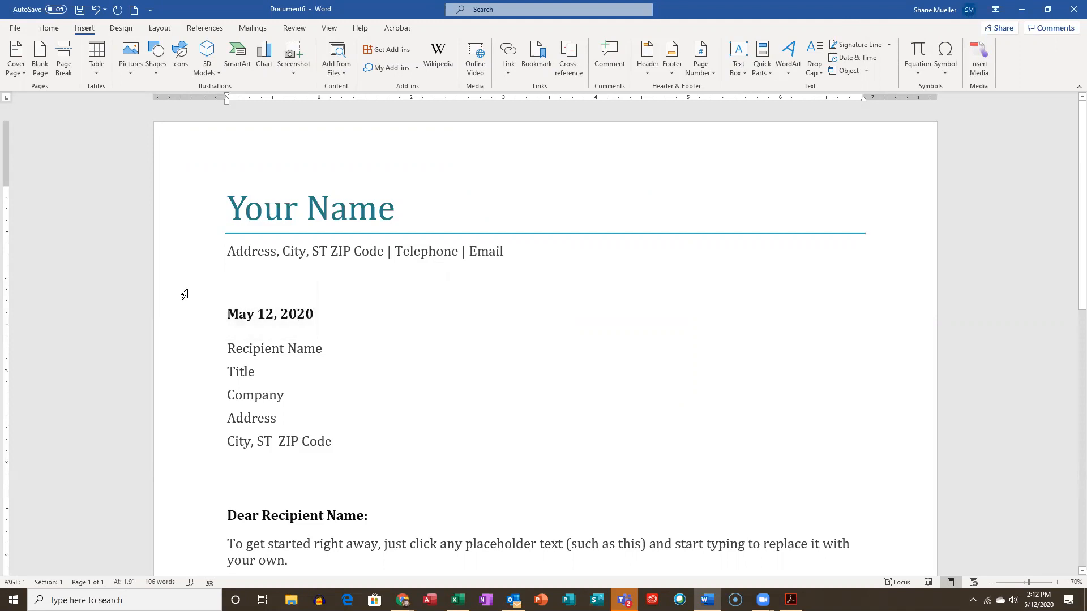
pyautogui.rightClick(281, 304)
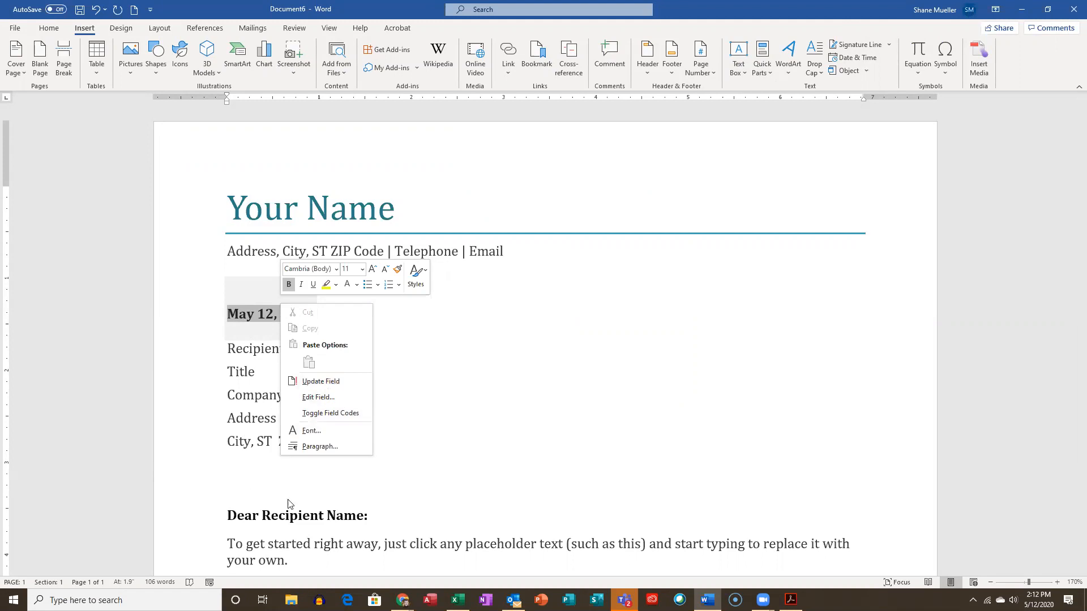
pyautogui.click(477, 386)
pyautogui.rightClick(274, 317)
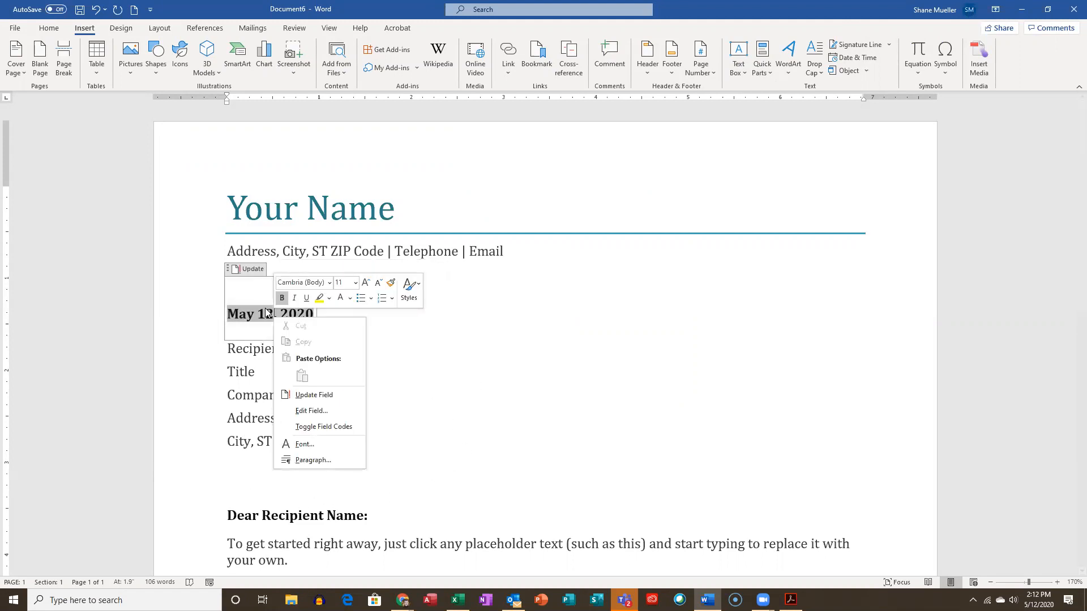
pyautogui.click(436, 371)
pyautogui.click(347, 335)
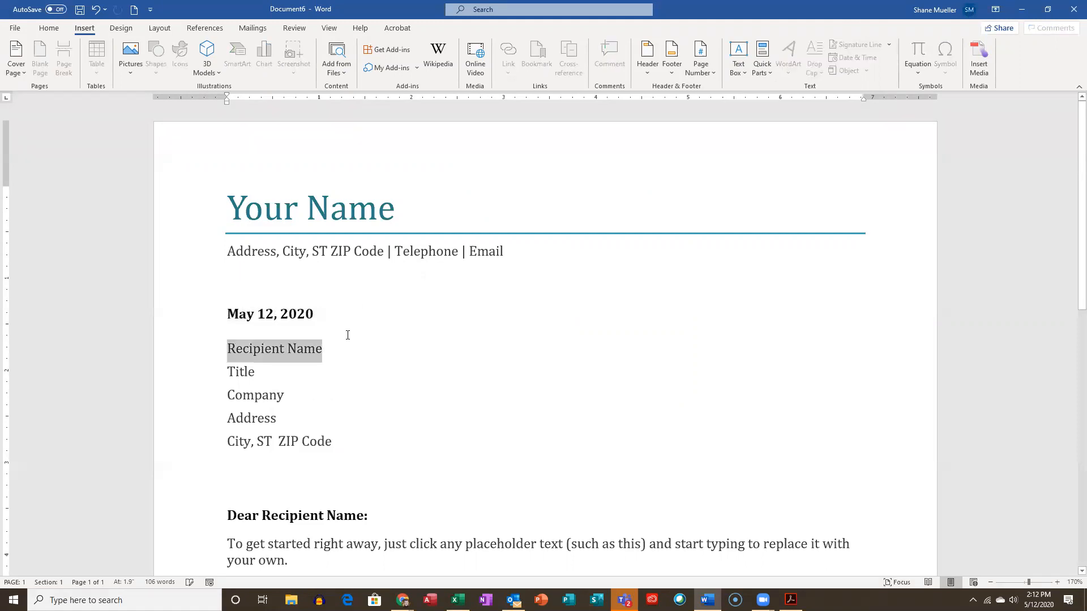
pyautogui.click(258, 314)
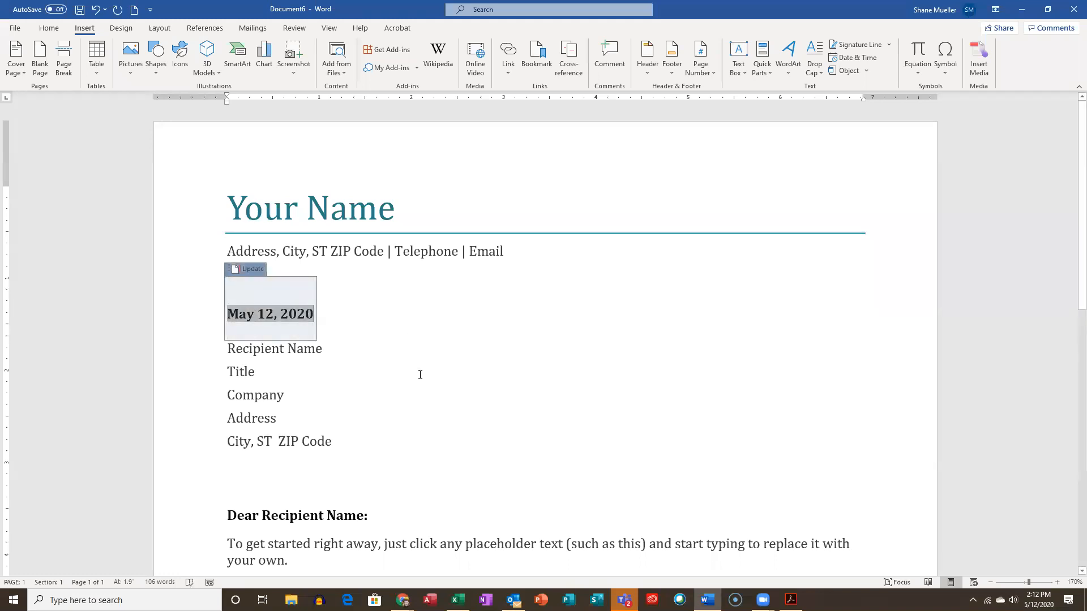
pyautogui.click(419, 392)
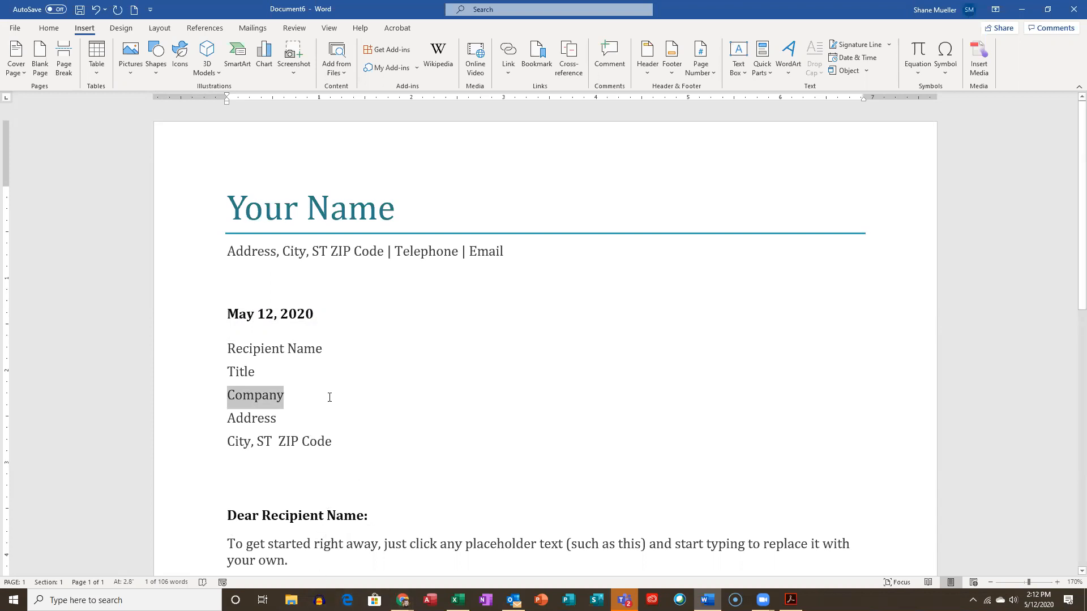
pyautogui.click(313, 355)
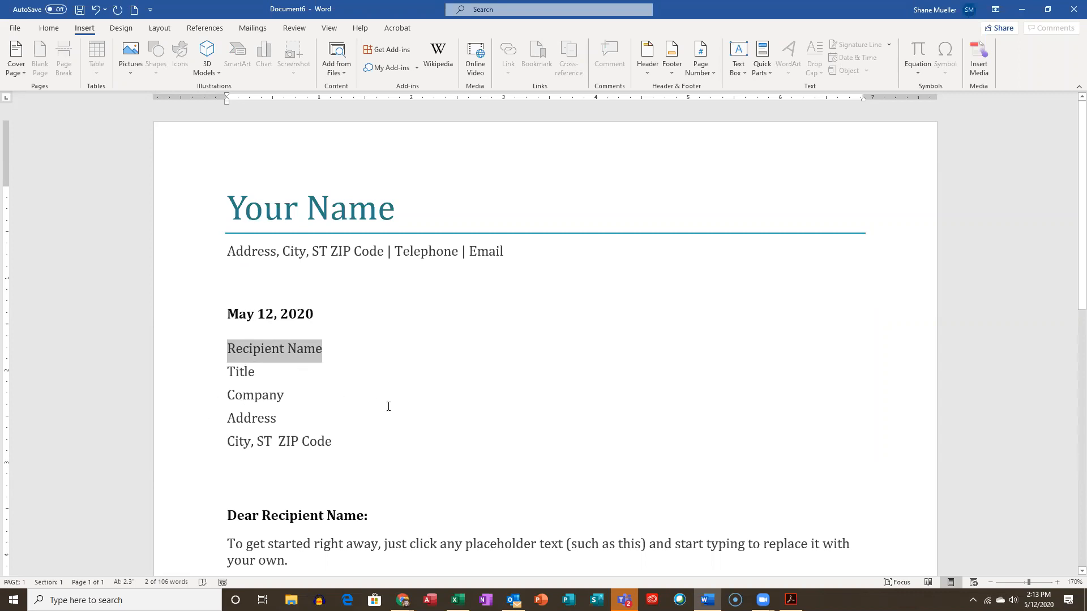
# Enter the recipient's name, title Manager and company Rainforest Lodge, then select the address lines.
pyautogui.write('Ms')
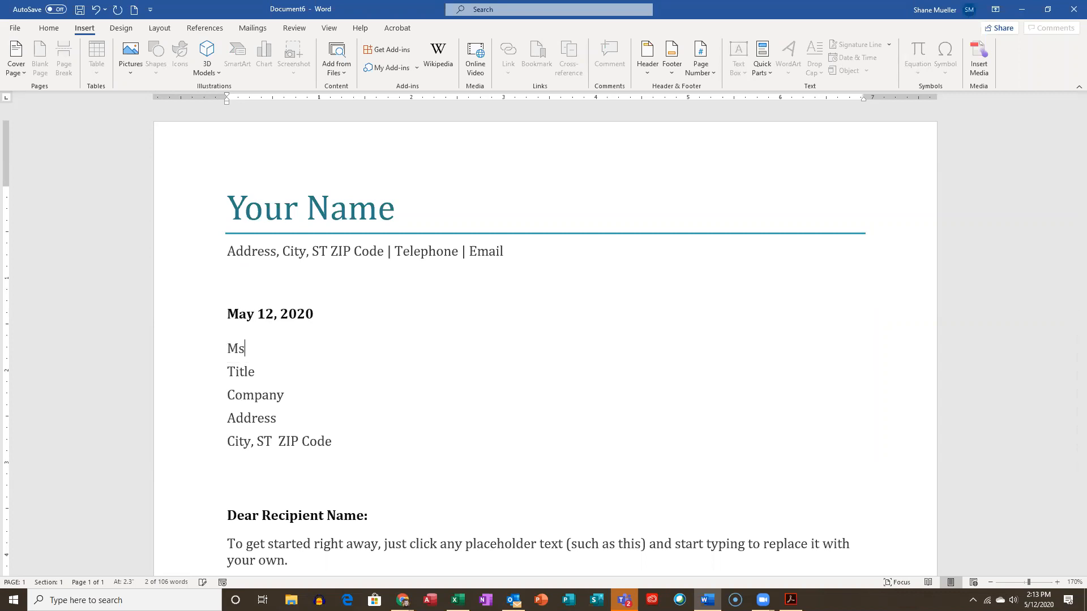
pyautogui.write('. Yana Roy')
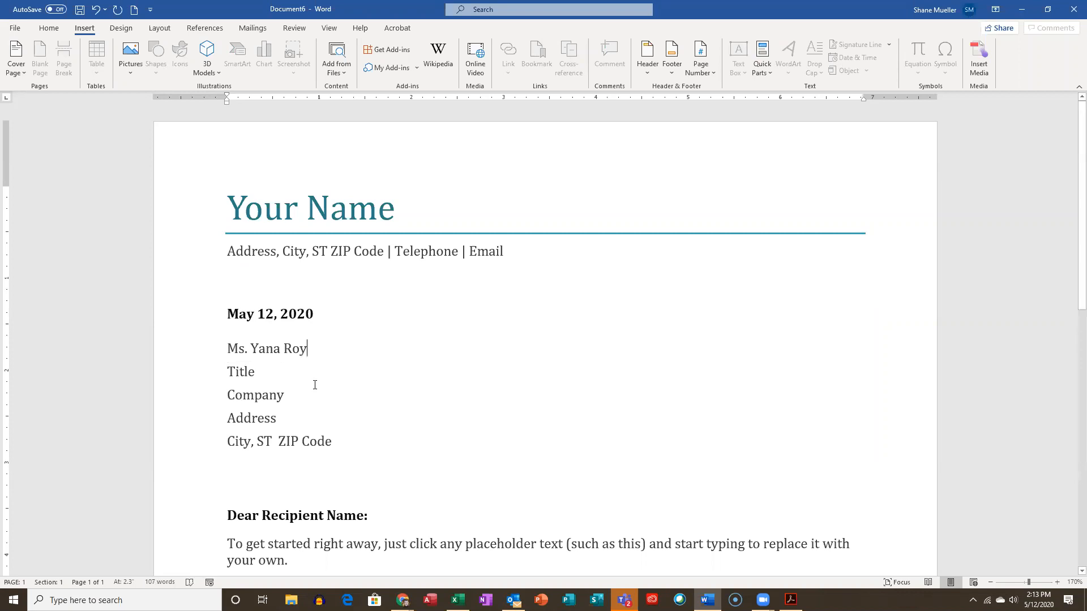
pyautogui.click(242, 373)
pyautogui.write('Manager')
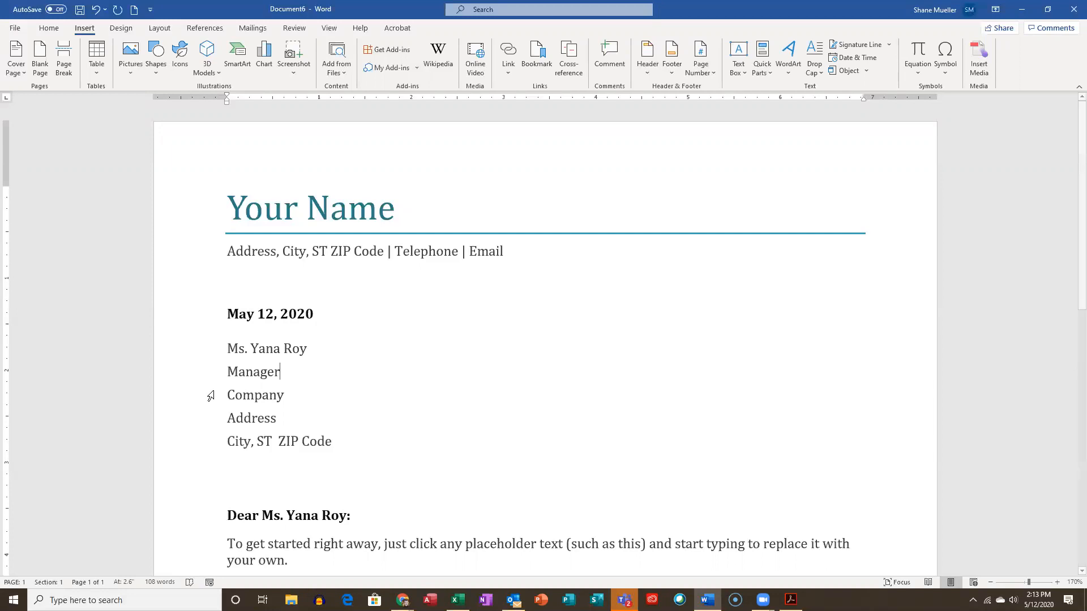
pyautogui.click(262, 399)
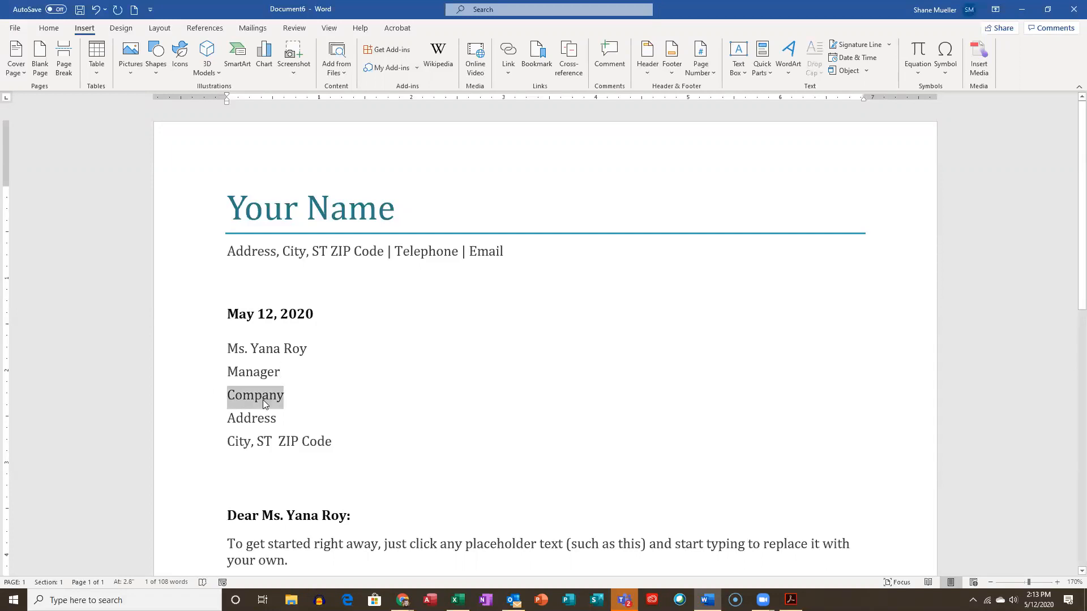
pyautogui.write('Rainforest ')
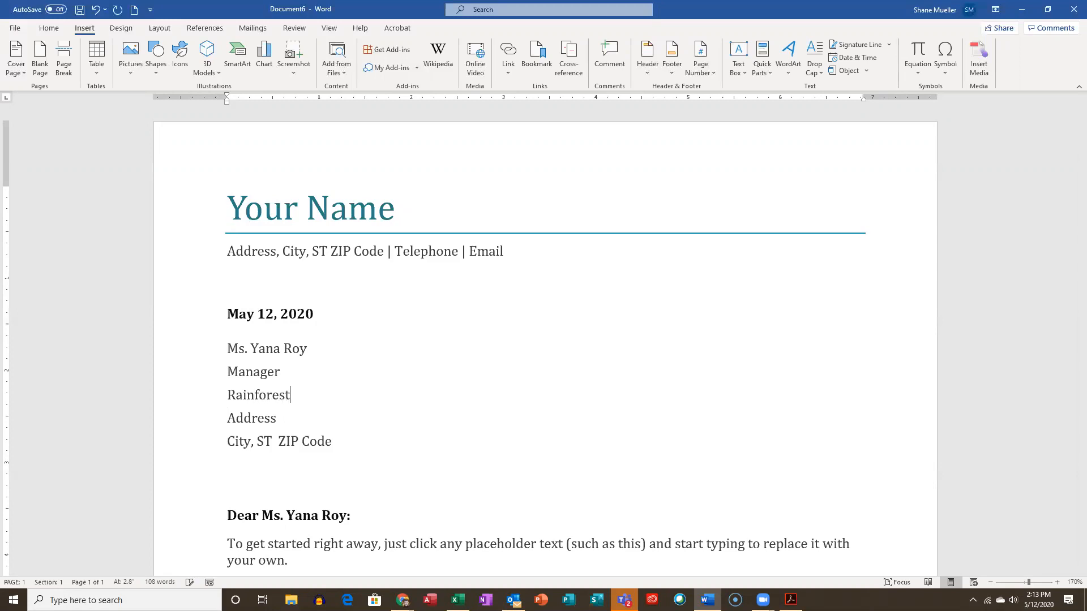
pyautogui.write('Lodge')
pyautogui.click(264, 419)
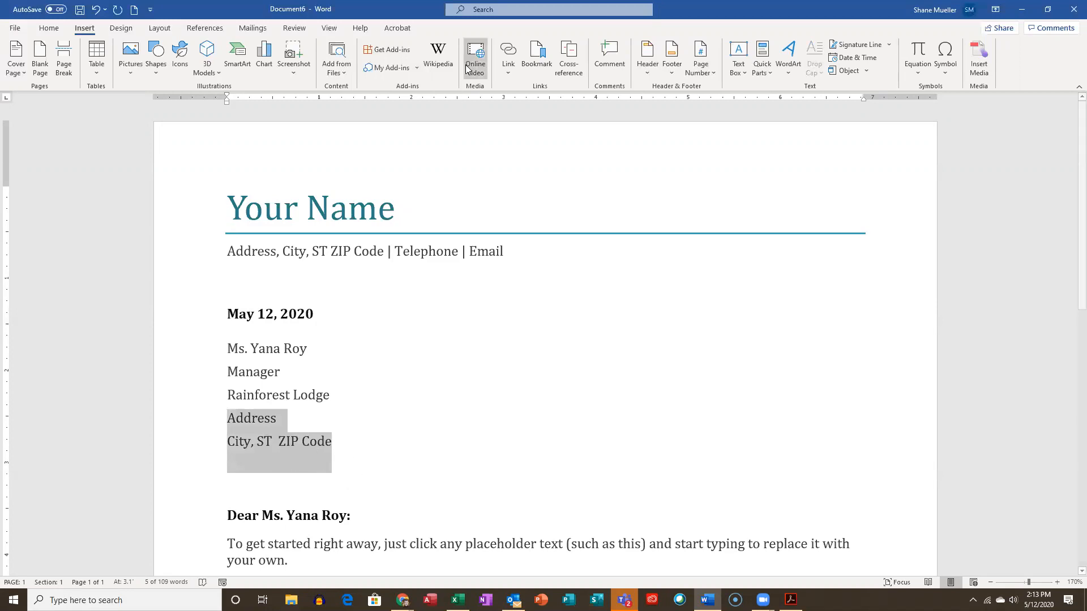
pyautogui.click(49, 28)
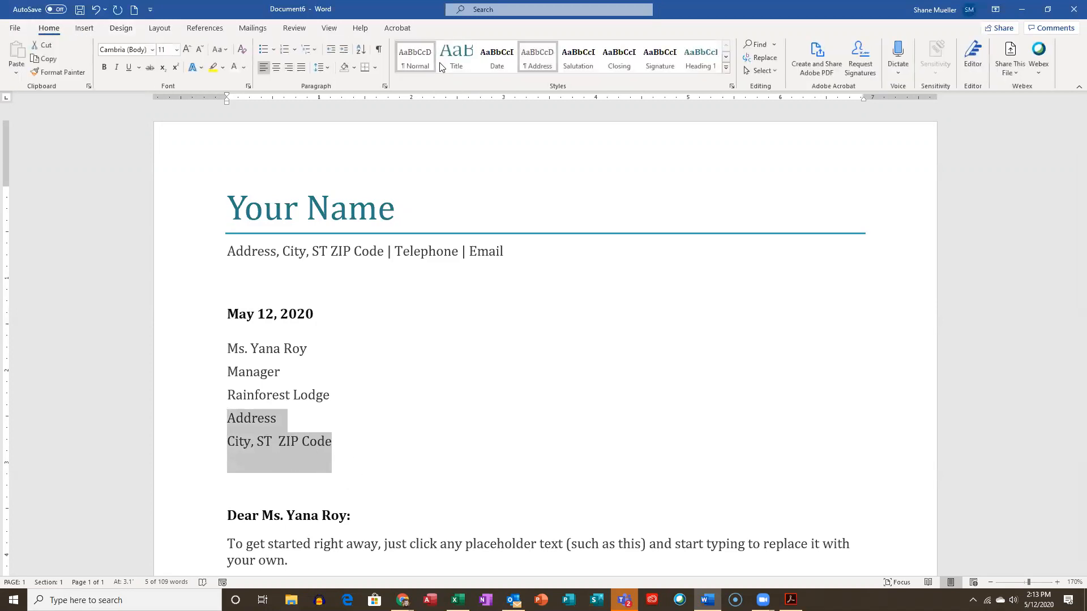
# Show formatting marks and type P.O. Box 4397 over the Address placeholder.
pyautogui.click(379, 50)
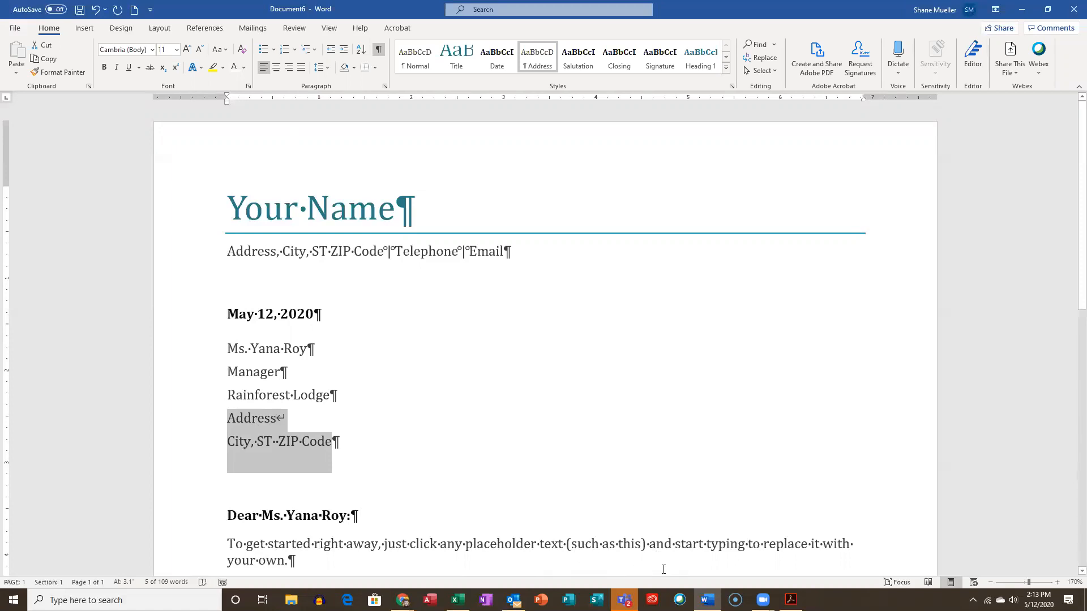
pyautogui.write('Po')
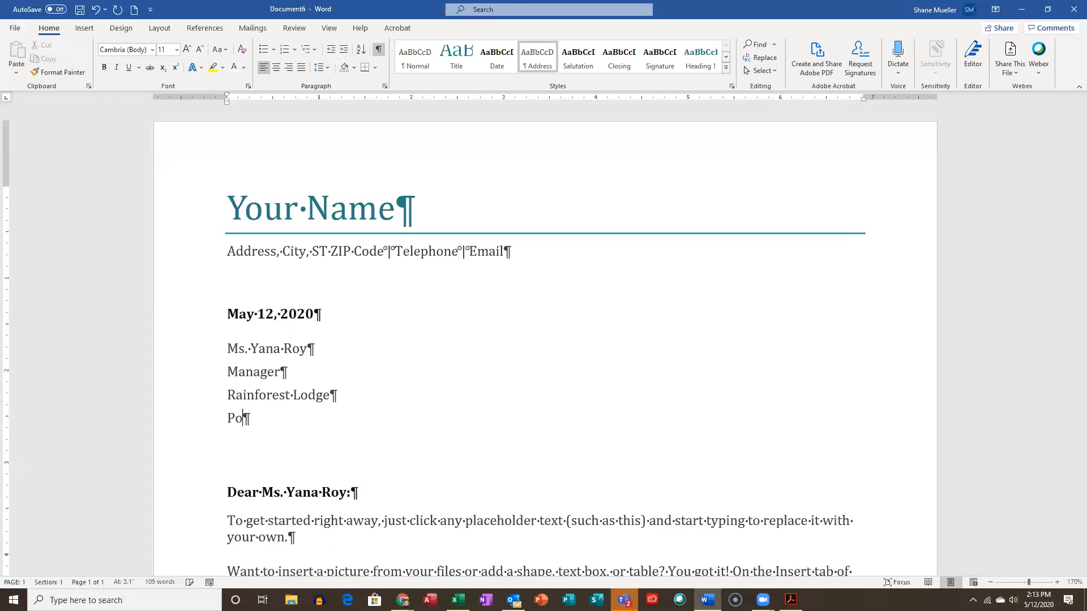
pyautogui.press('BackSpace')
pyautogui.write('.O. N')
pyautogui.press('BackSpace')
pyautogui.write('Box 4397')
# Add a line break and type Tamarindo 50309, COSTA RICA as the second address line.
pyautogui.press('Return')
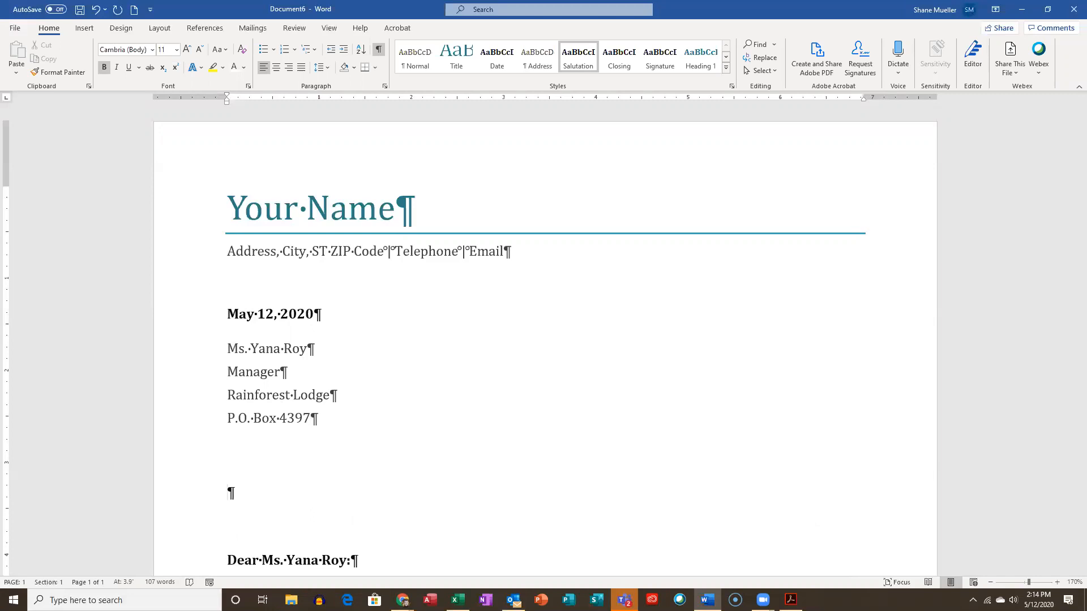
pyautogui.click(97, 13)
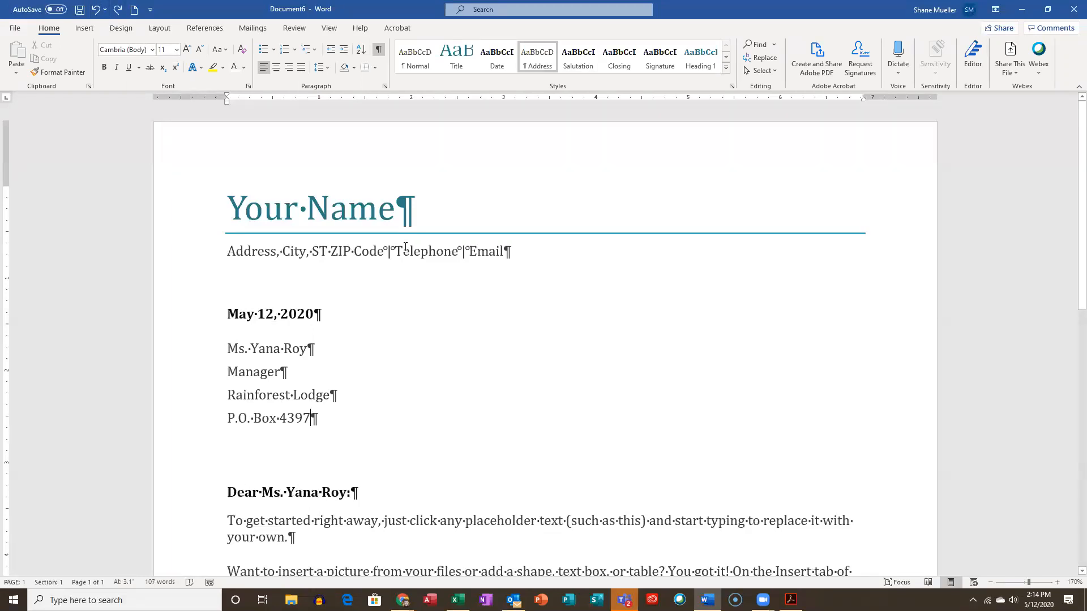
pyautogui.hotkey('shift', 'Return')
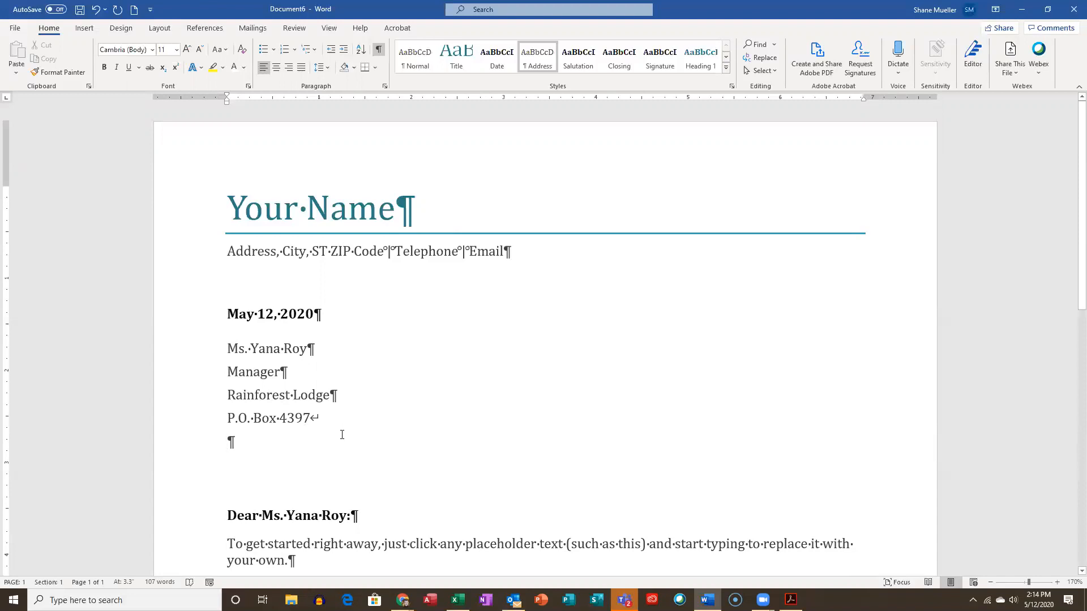
pyautogui.write('Tamarindo 50')
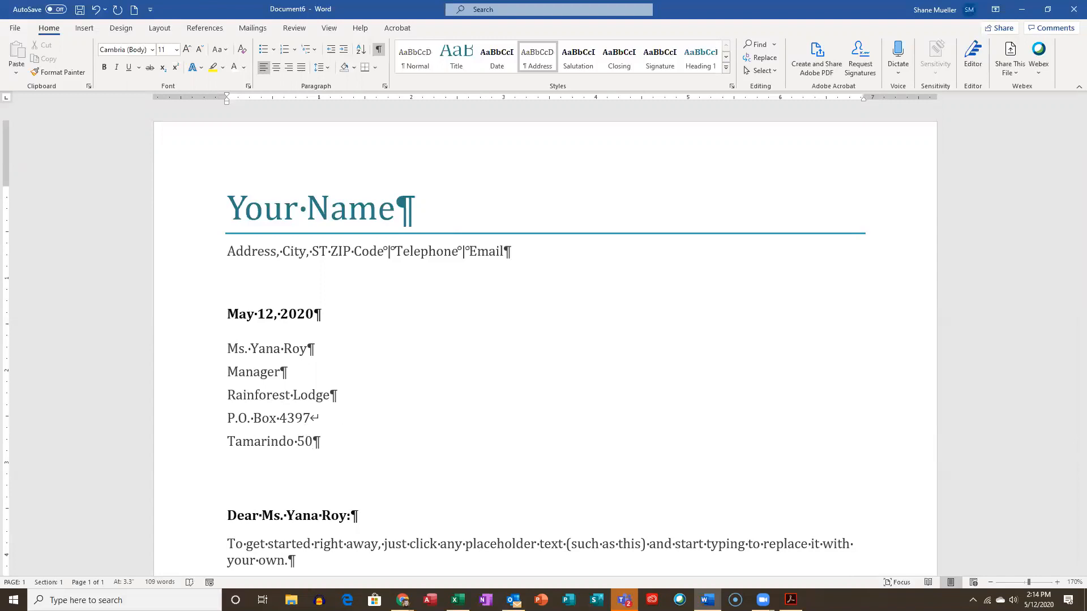
pyautogui.write('309, COSTA RICA')
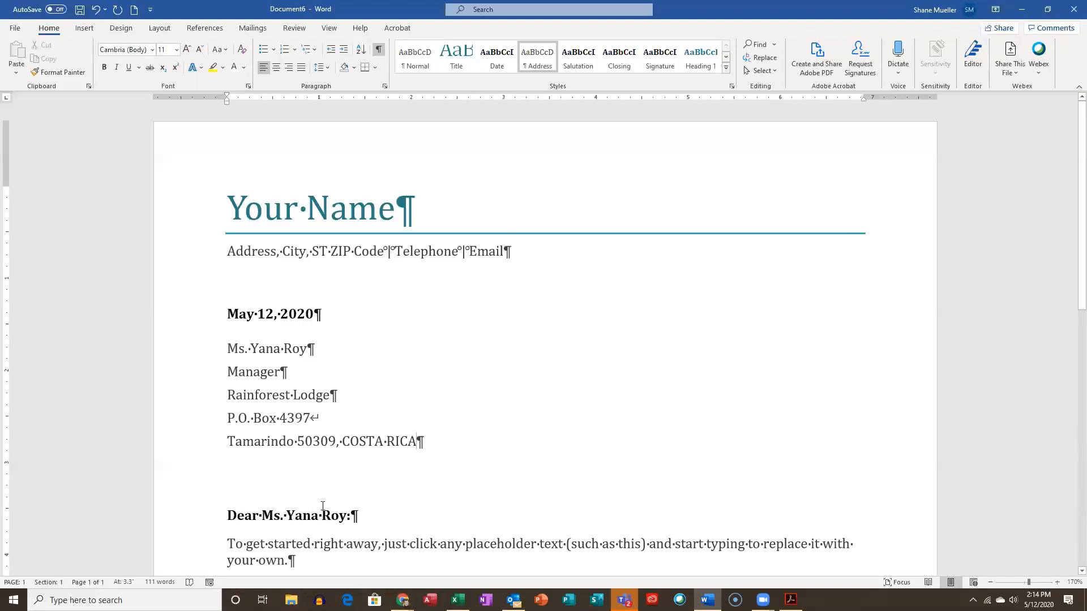
pyautogui.click(280, 348)
pyautogui.click(310, 516)
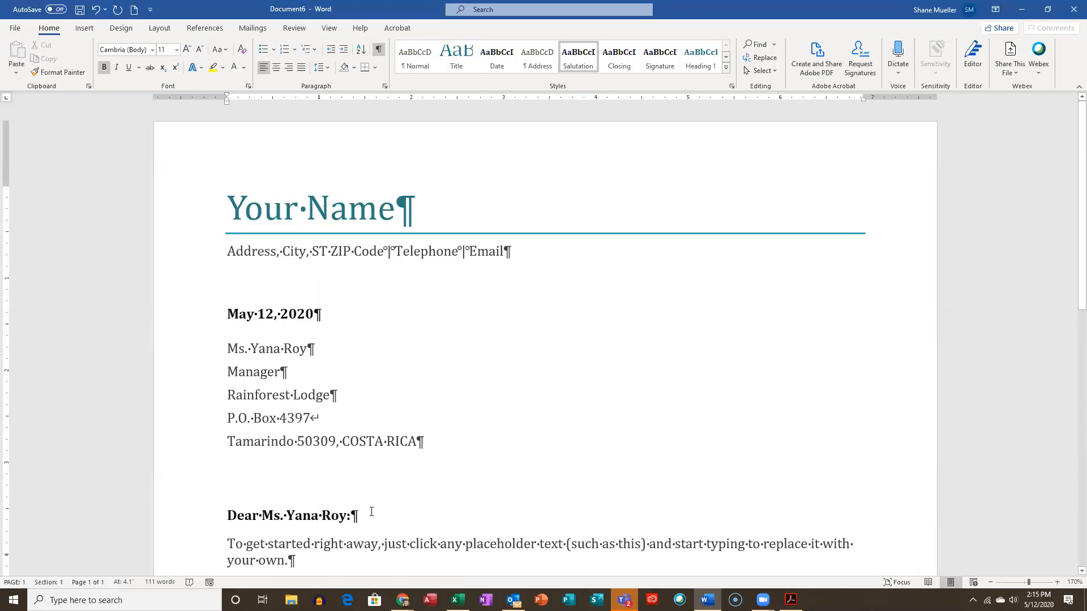
# Delete the first name from the salutation and remove its linked name content control.
pyautogui.press('Delete')
pyautogui.press('Delete')
pyautogui.press('Delete')
pyautogui.press('Delete')
pyautogui.press('Delete')
pyautogui.click(347, 545)
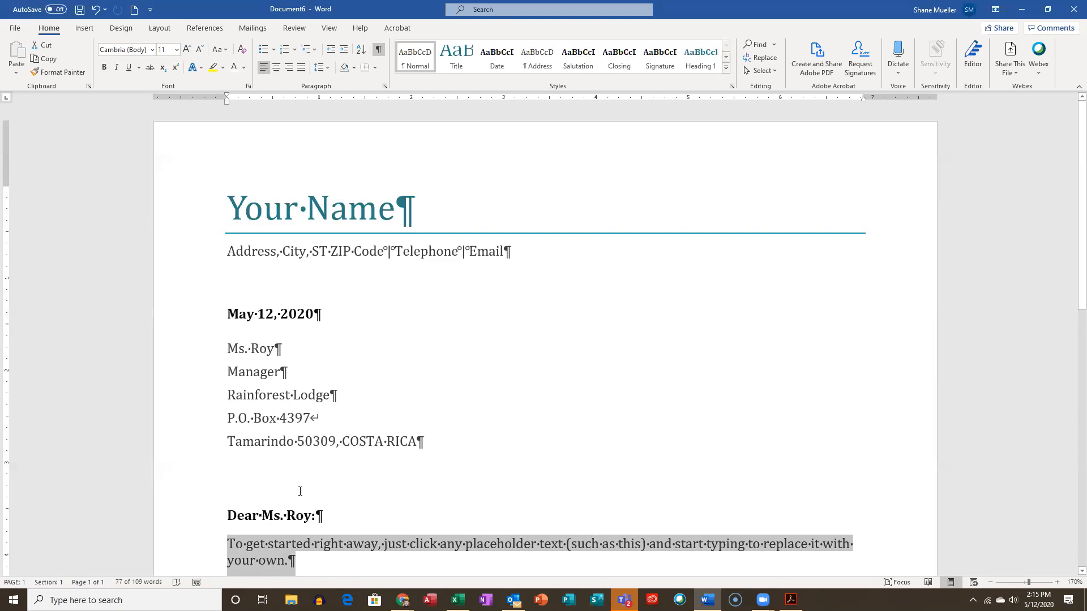
pyautogui.click(97, 10)
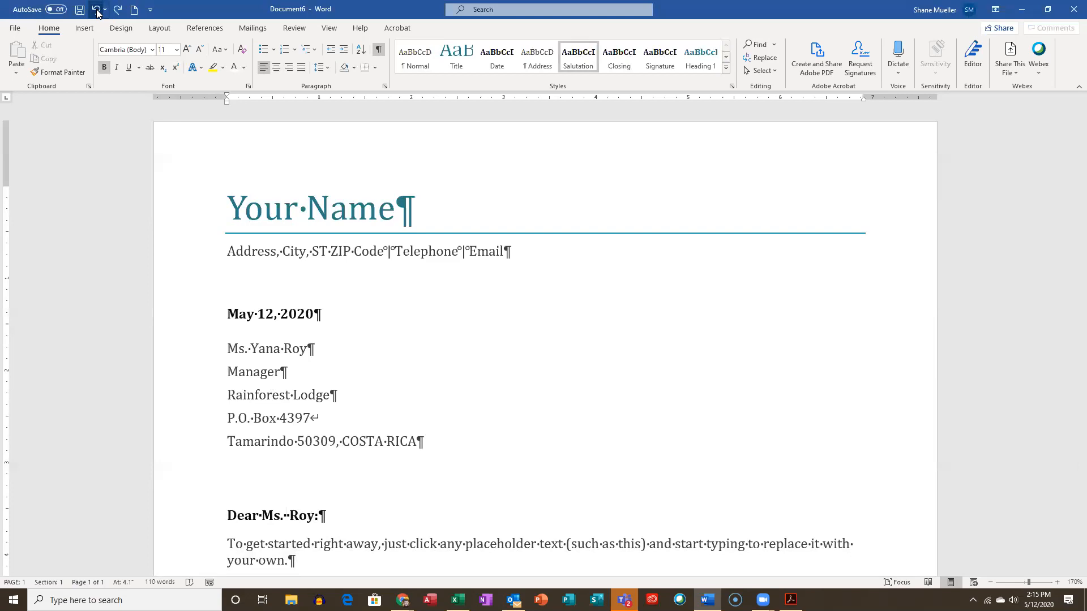
pyautogui.press('Delete')
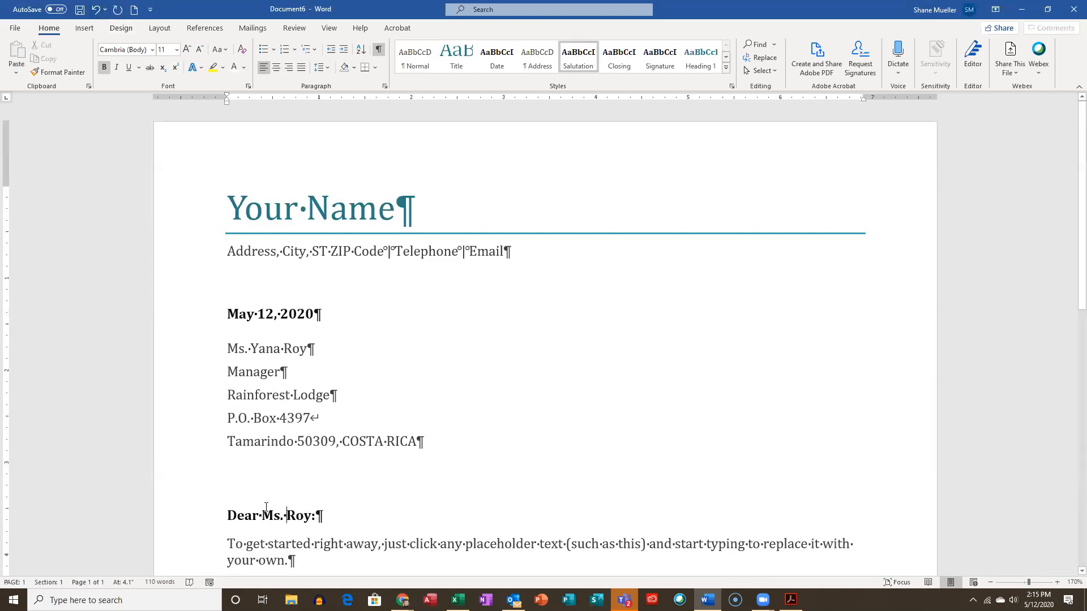
pyautogui.click(295, 516)
pyautogui.rightClick(293, 515)
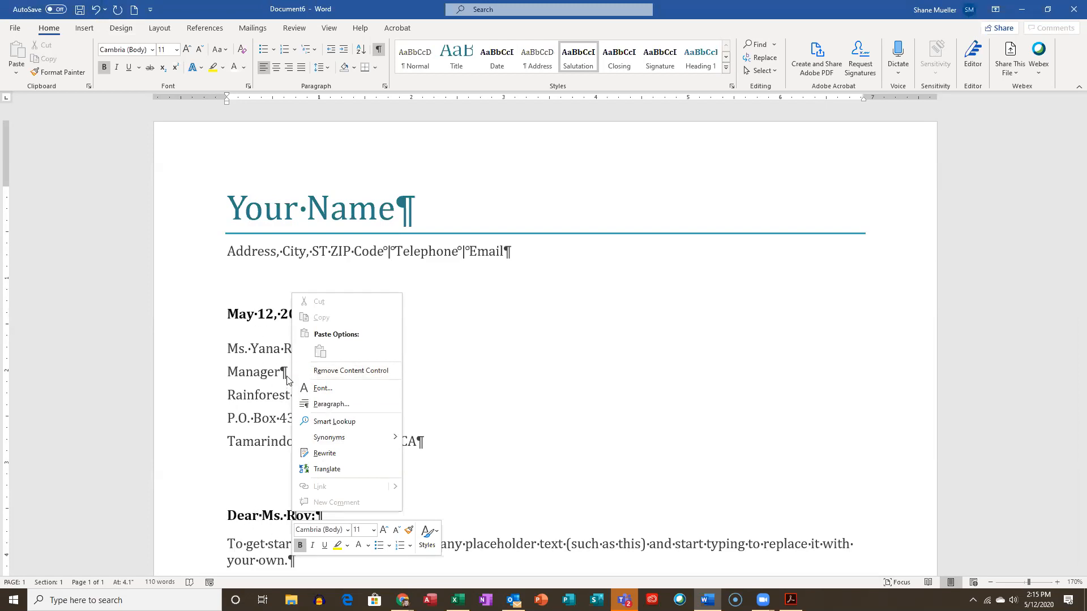
pyautogui.click(384, 370)
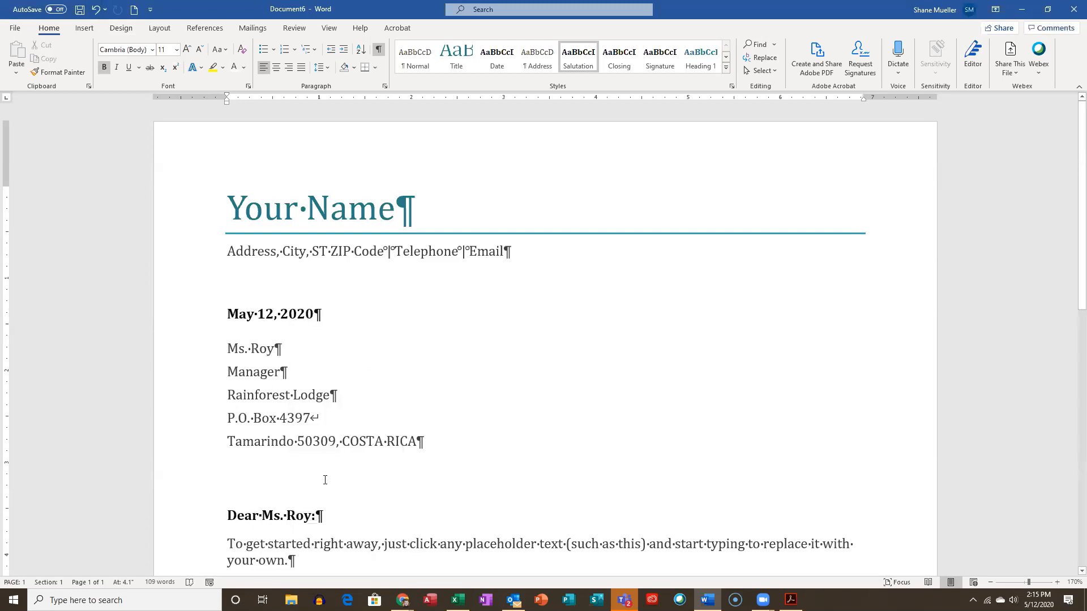
# Retype the recipient's first name before the surname in the address block's name line.
pyautogui.click(251, 348)
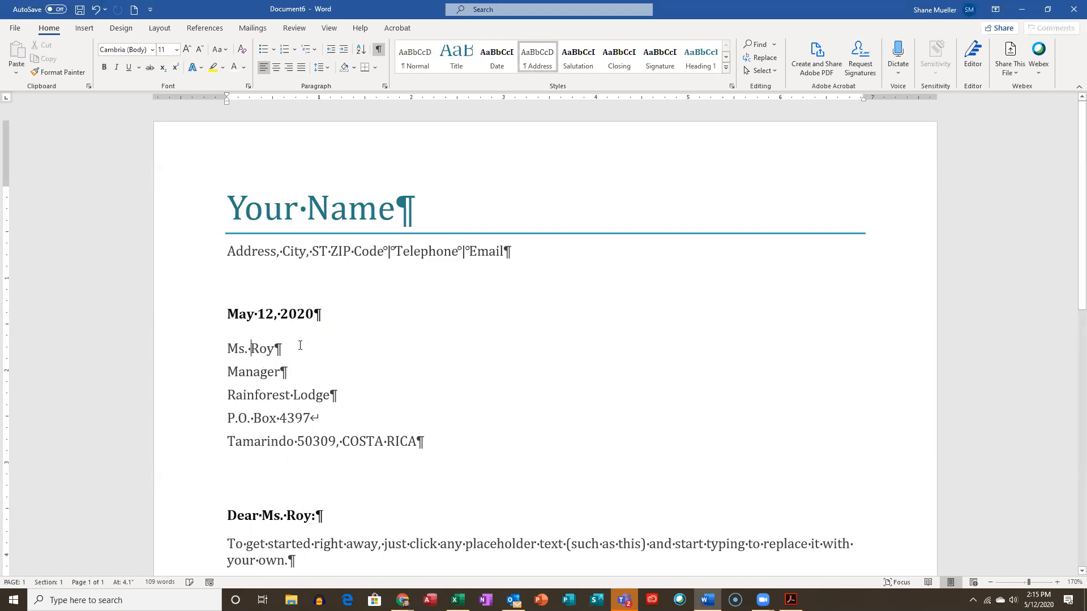
pyautogui.write('Yana')
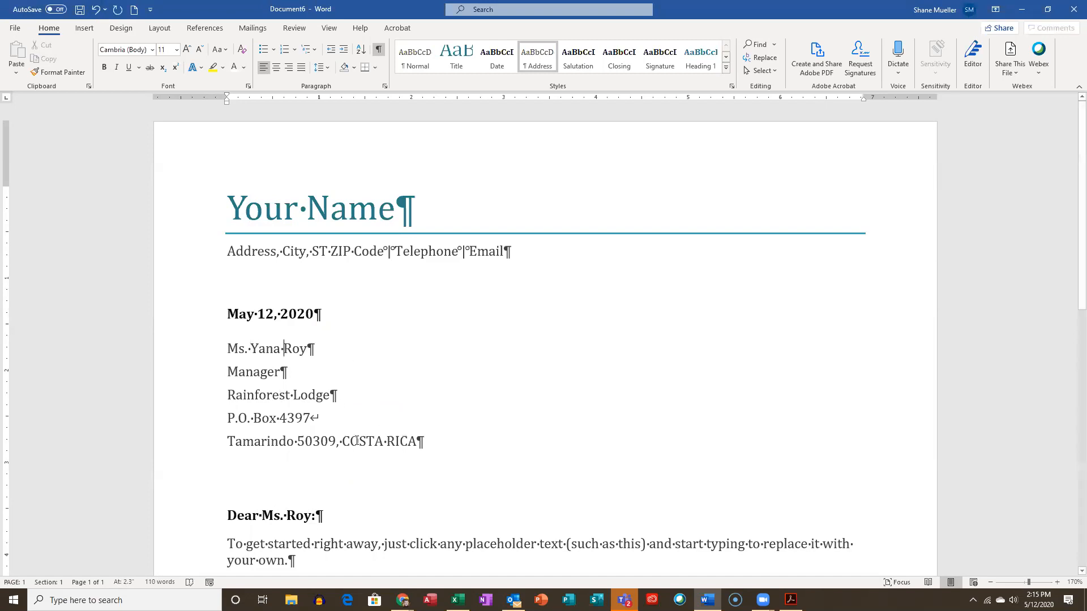
pyautogui.click(346, 516)
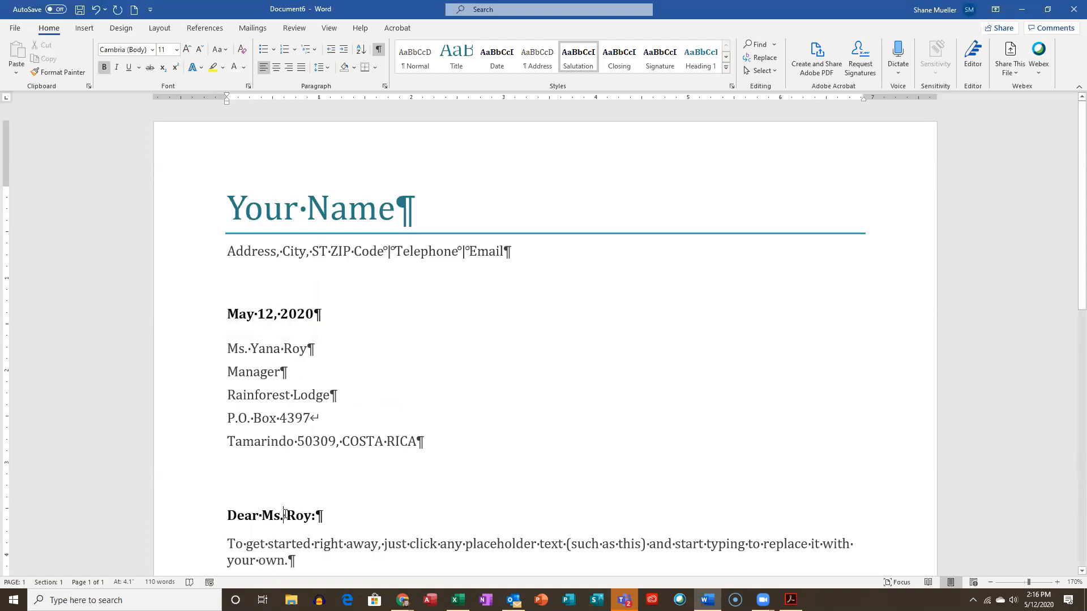
pyautogui.click(280, 348)
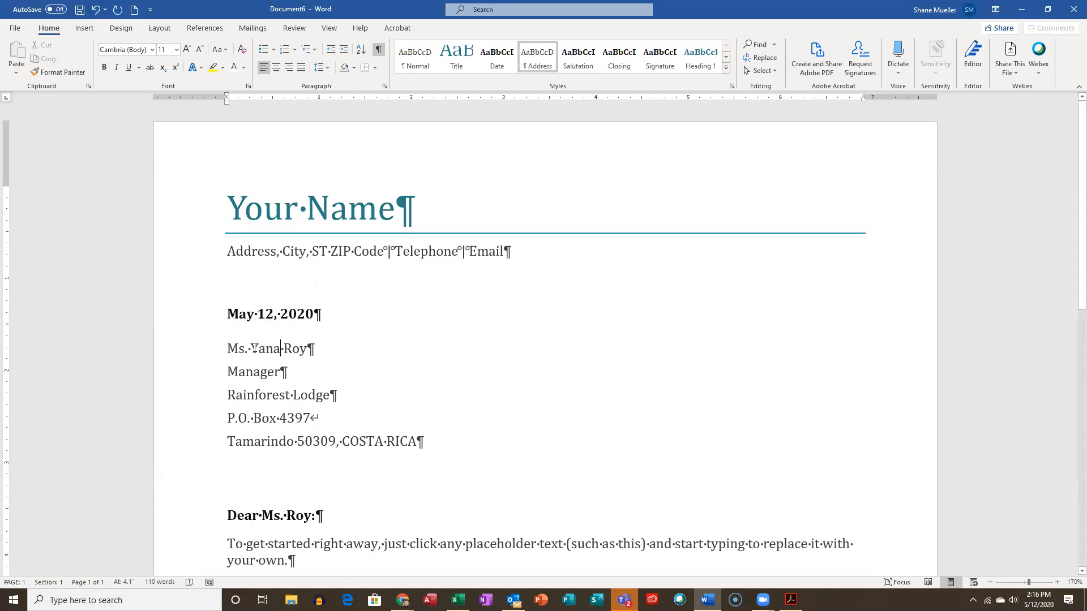
pyautogui.click(204, 349)
pyautogui.click(277, 418)
pyautogui.click(293, 517)
pyautogui.rightClick(264, 517)
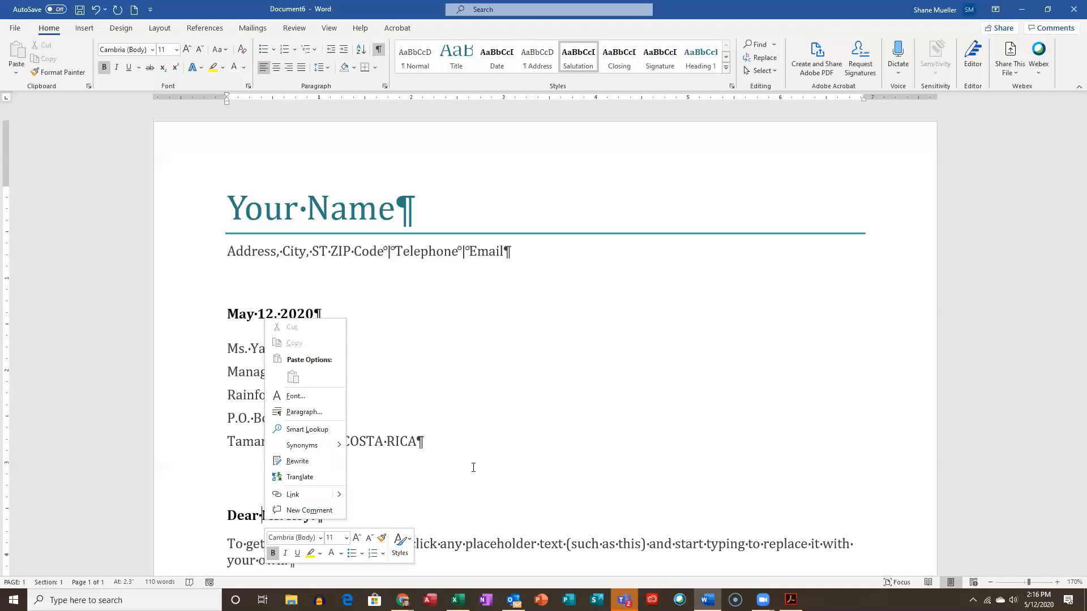
pyautogui.press('Escape')
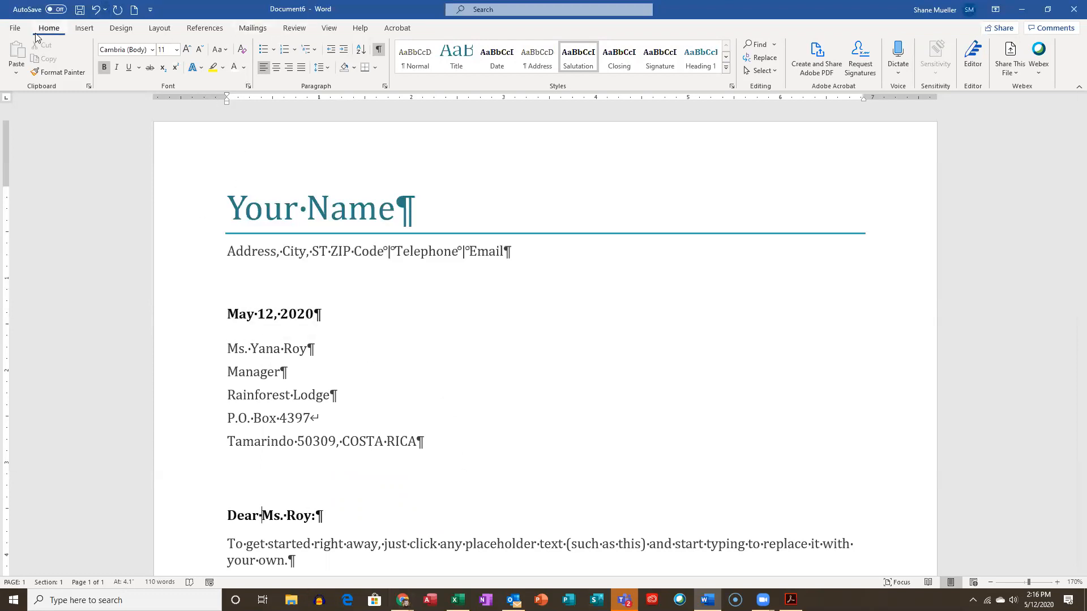
# Save the letter as 'Rainforewst Letter' in the Word folder on the Desktop.
pyautogui.click(15, 27)
pyautogui.click(39, 186)
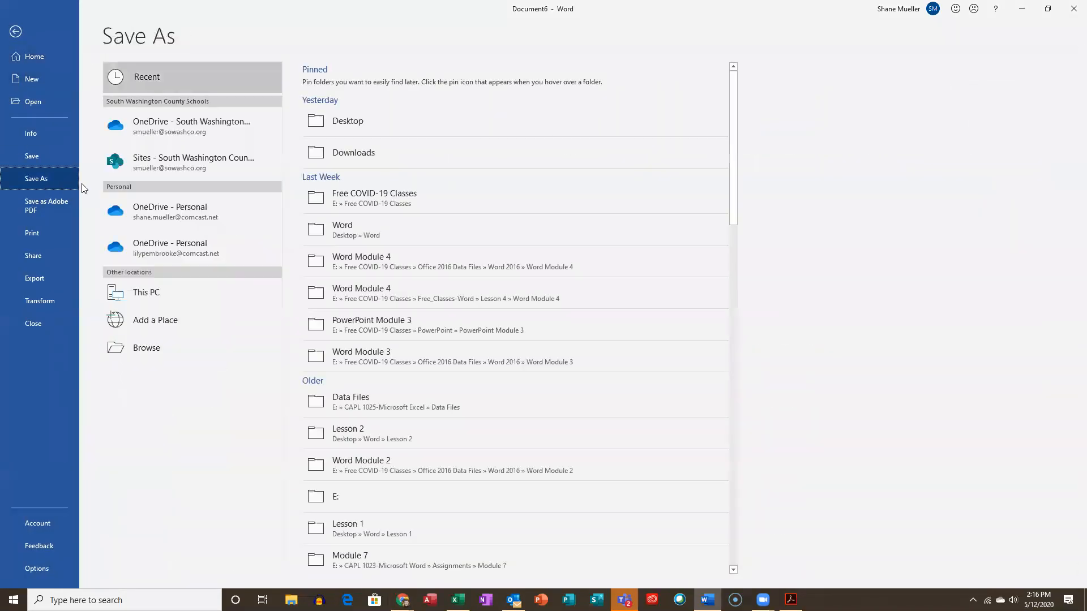
pyautogui.click(152, 351)
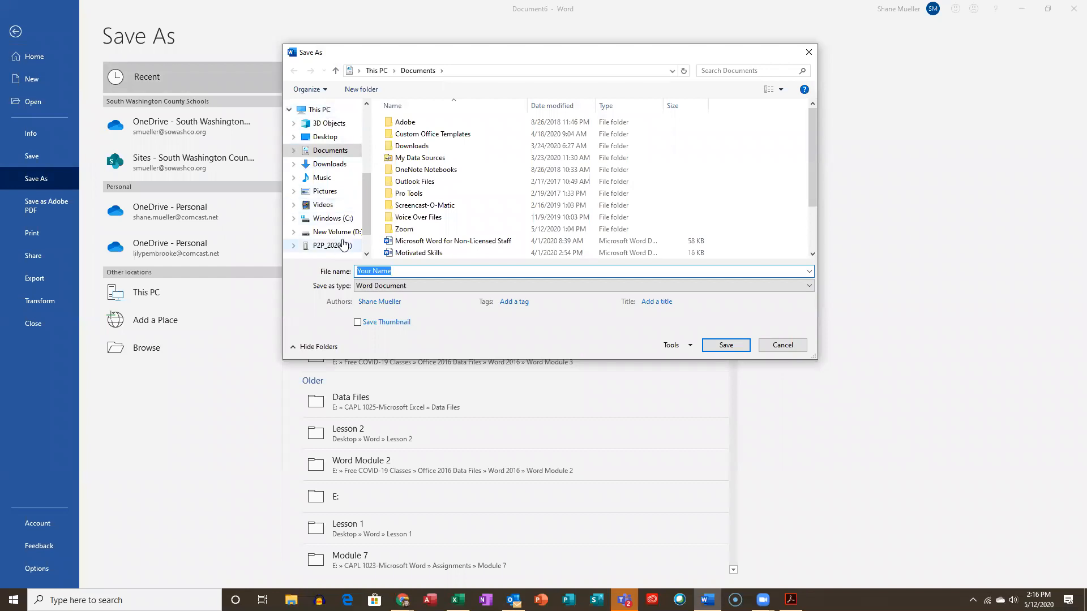
pyautogui.scroll(-1, 339, 234)
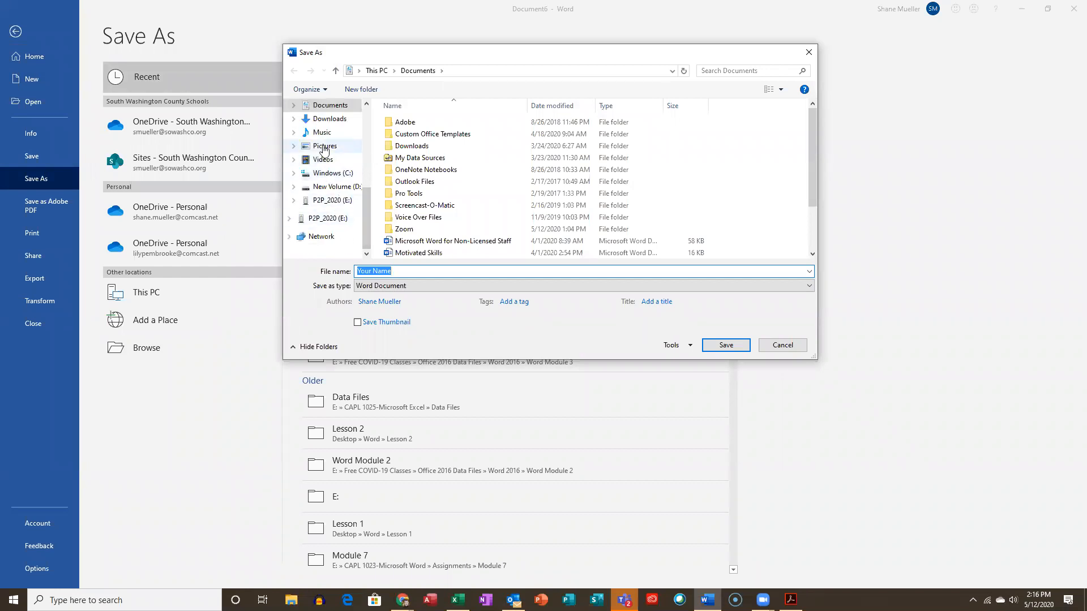
pyautogui.scroll(1, 371, 193)
pyautogui.scroll(4, 372, 192)
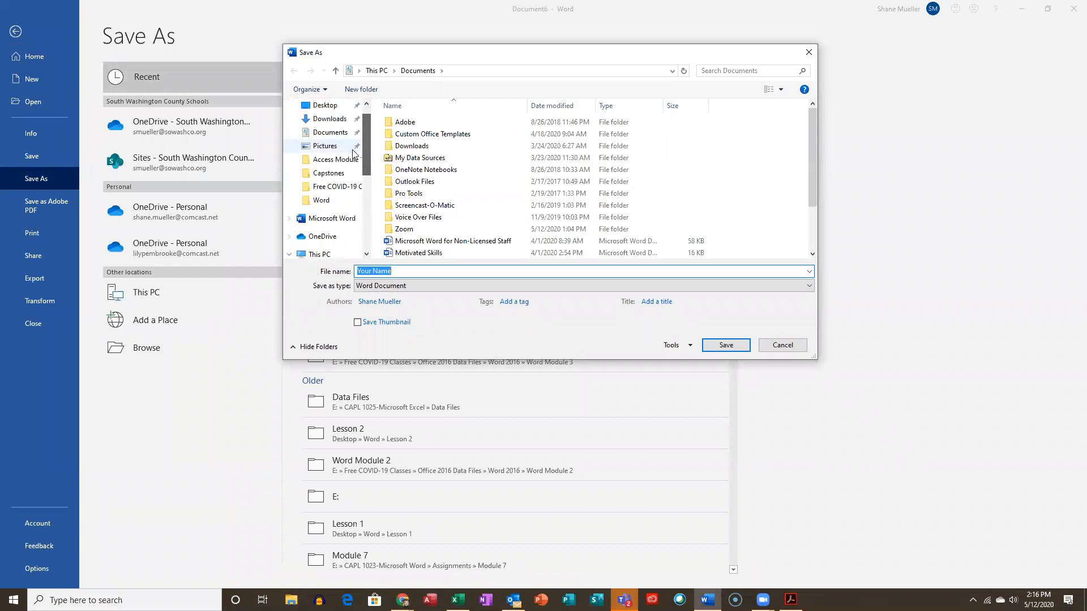
pyautogui.click(327, 108)
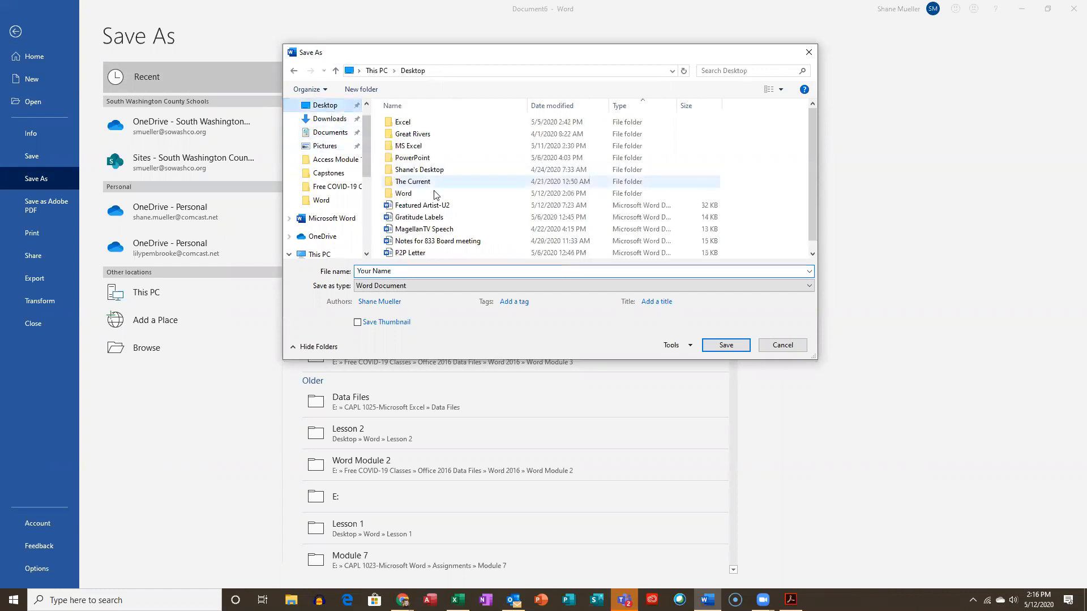
pyautogui.click(398, 193)
pyautogui.doubleClick(398, 194)
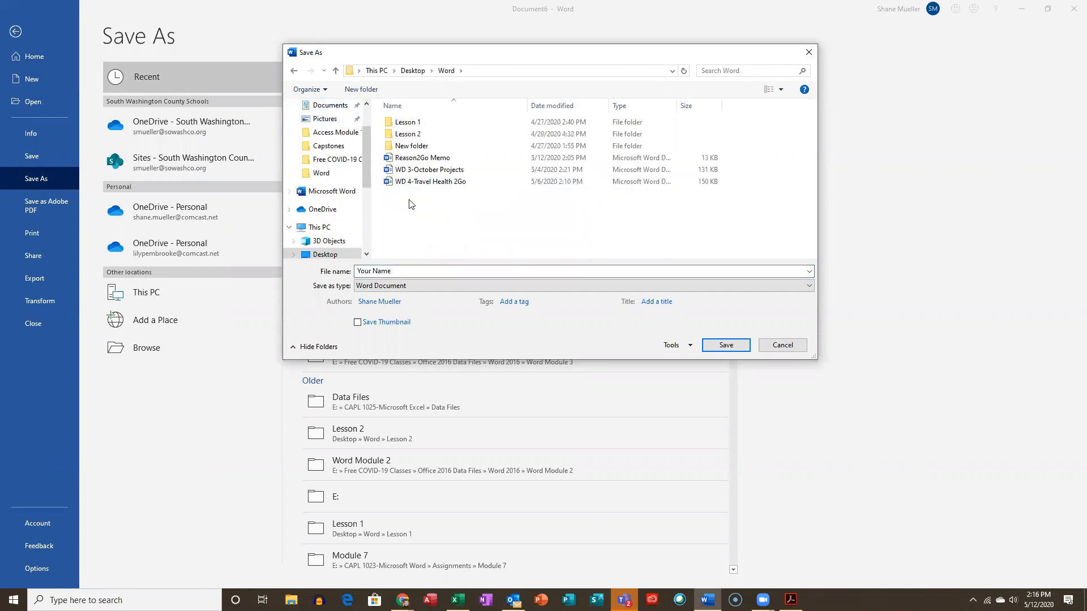
pyautogui.click(478, 272)
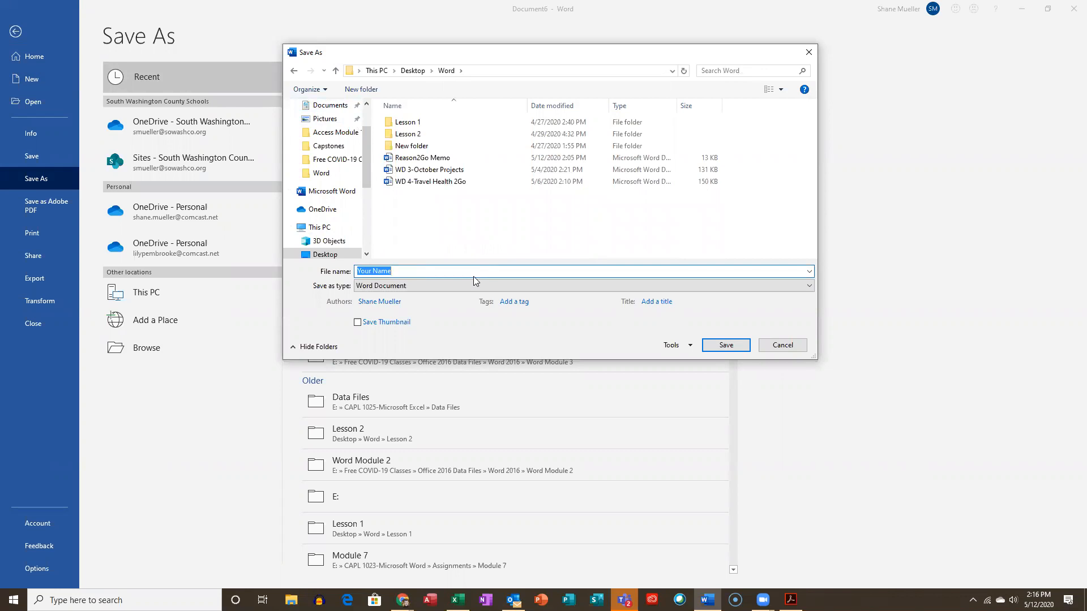
pyautogui.write('Raindorewst Letter')
pyautogui.click(729, 346)
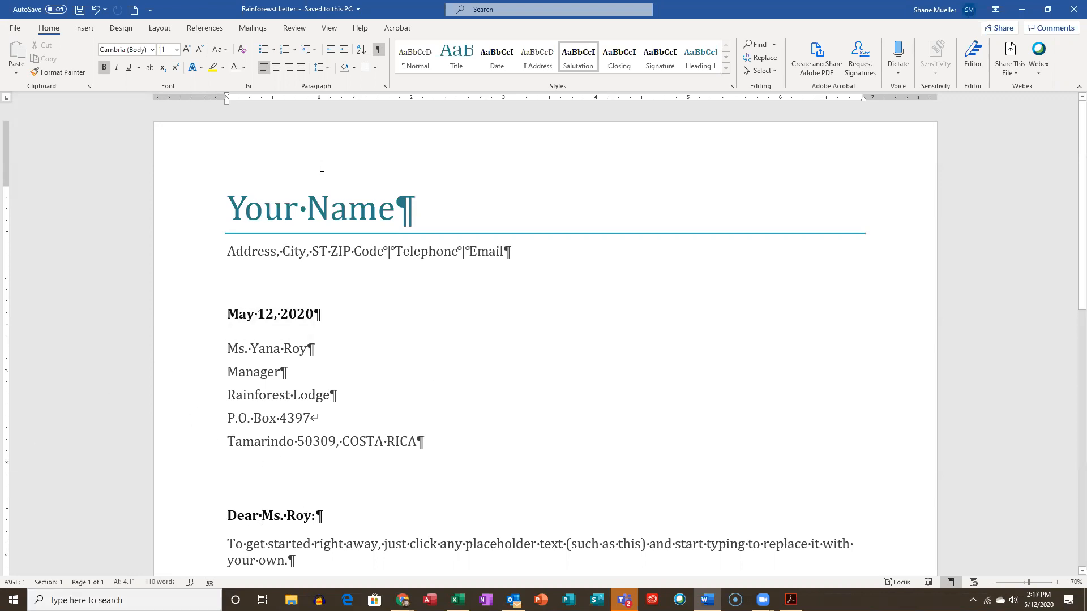
# Remove the Your Name content control from the heading and type Reason2Go in its place.
pyautogui.click(295, 206)
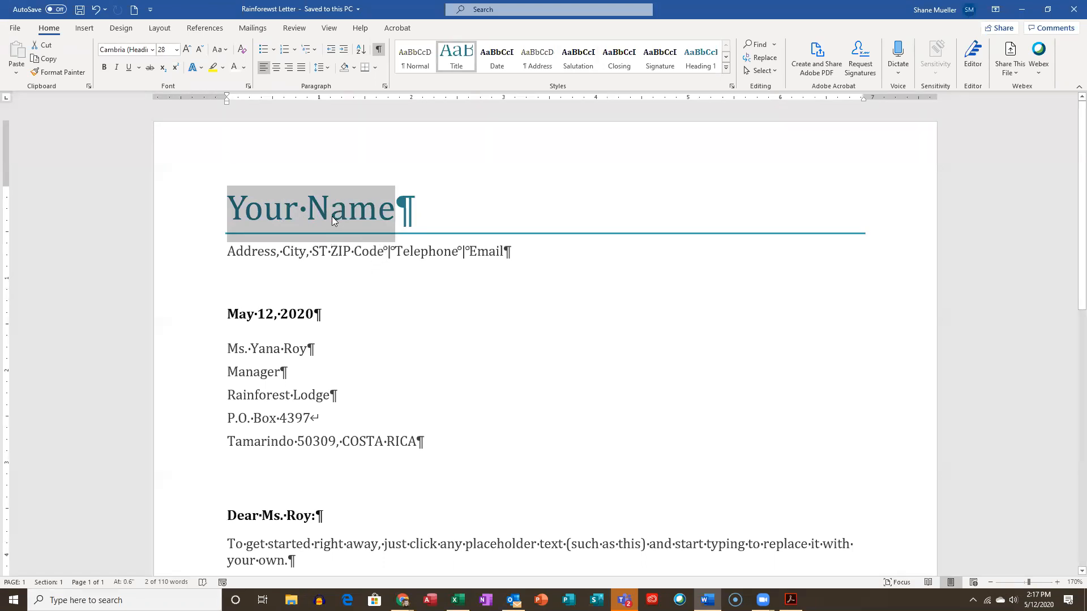
pyautogui.rightClick(315, 211)
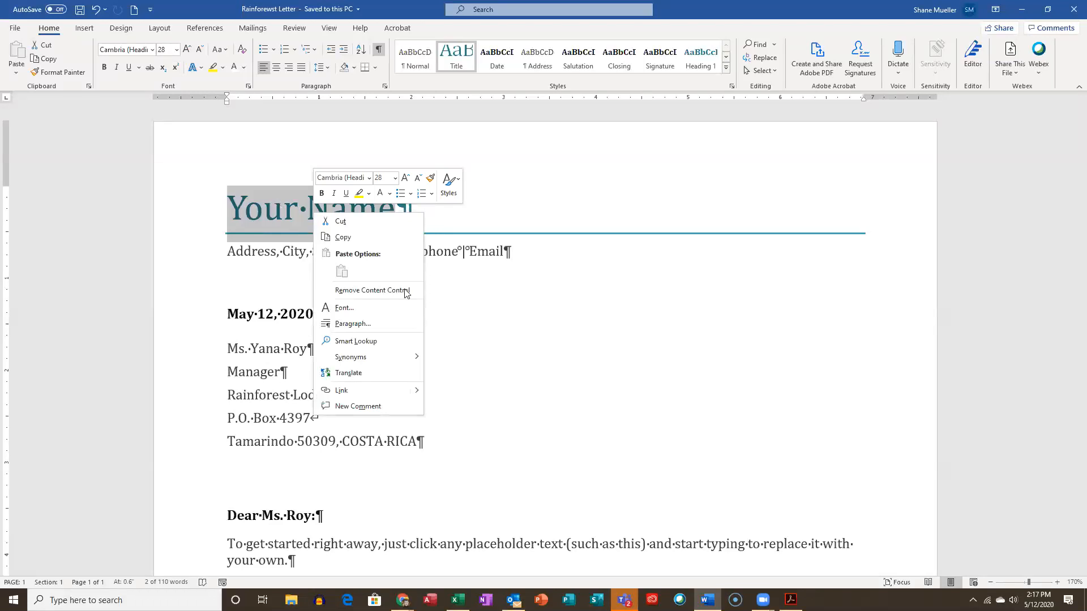
pyautogui.click(402, 291)
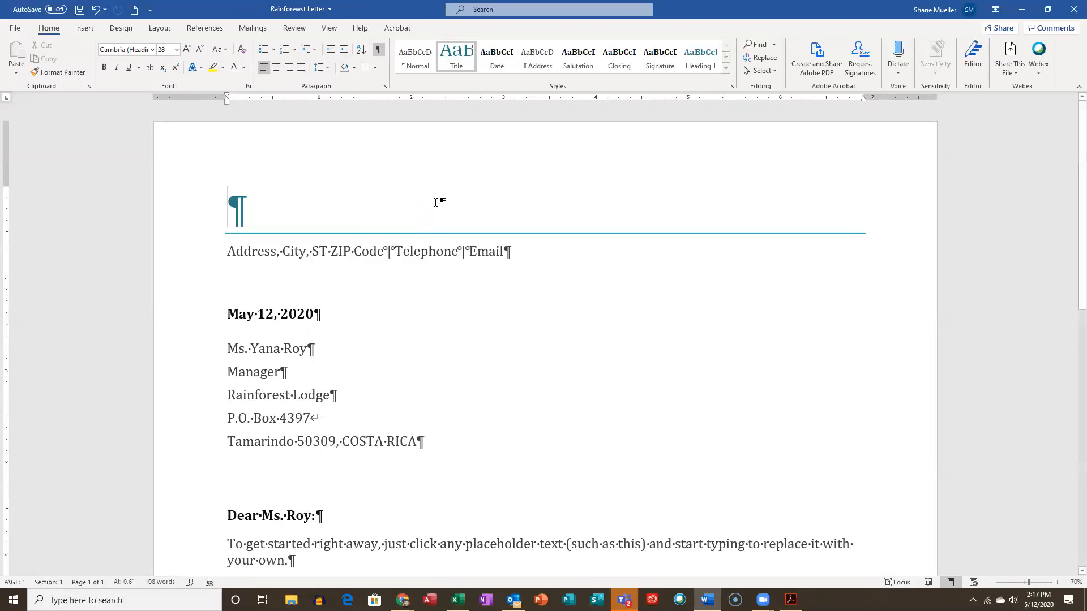
pyautogui.write('R')
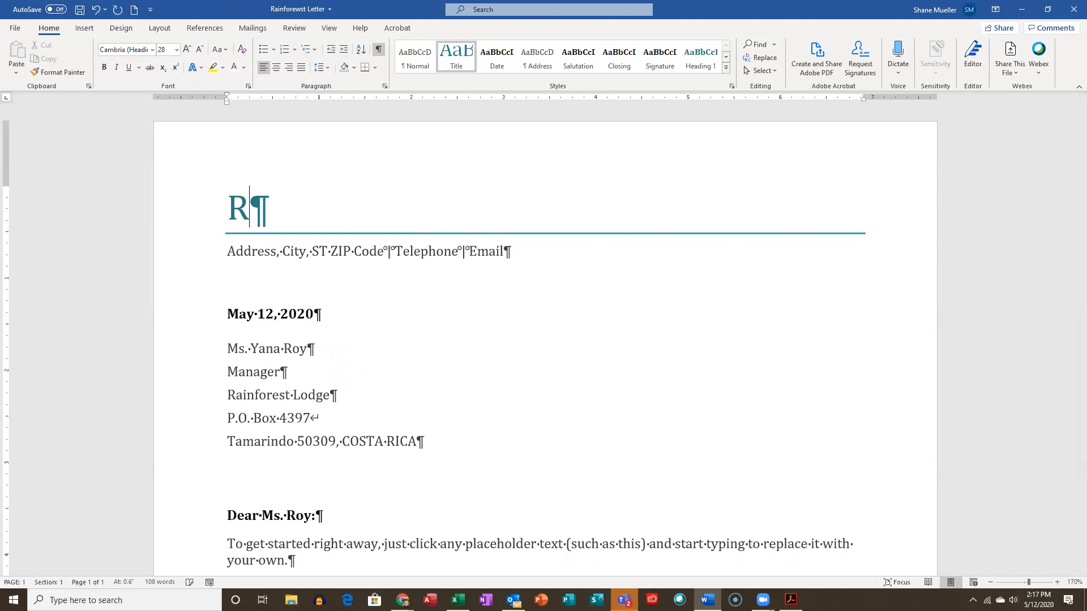
pyautogui.write('eason2Go')
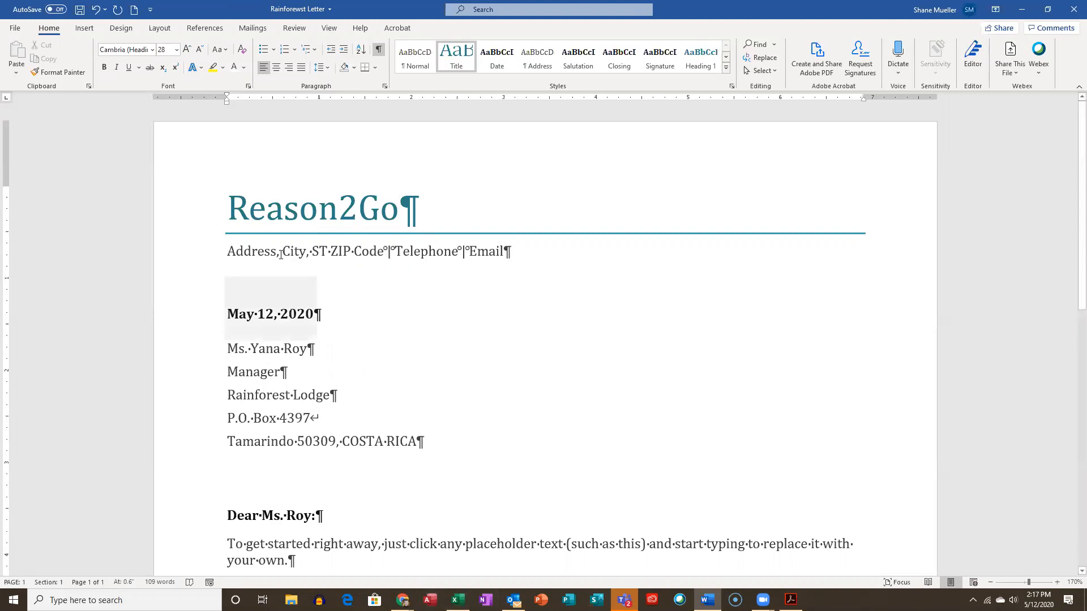
pyautogui.click(350, 257)
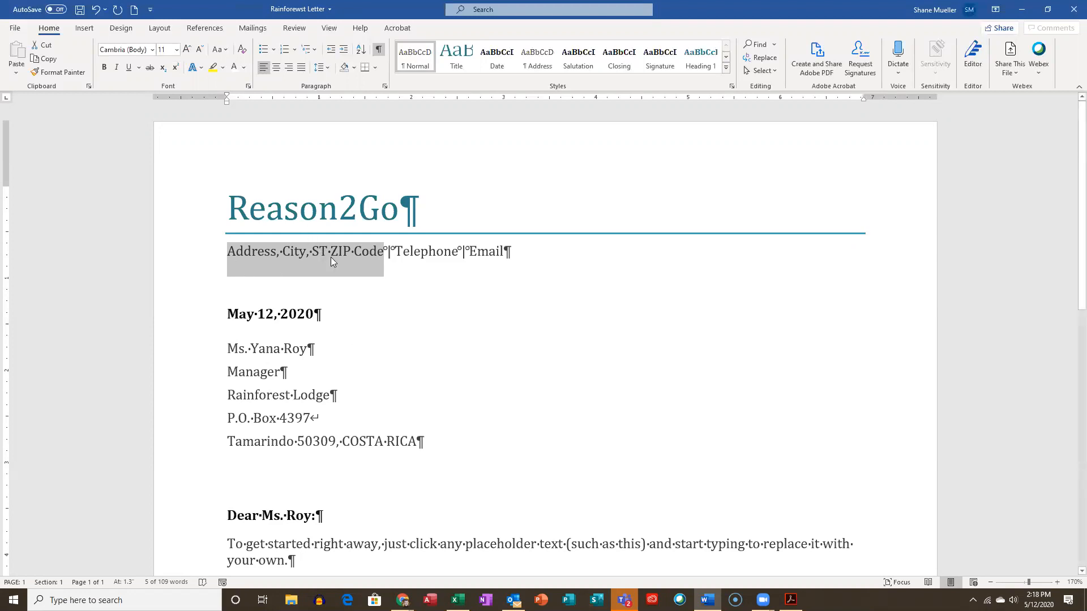
pyautogui.write('Tra vel')
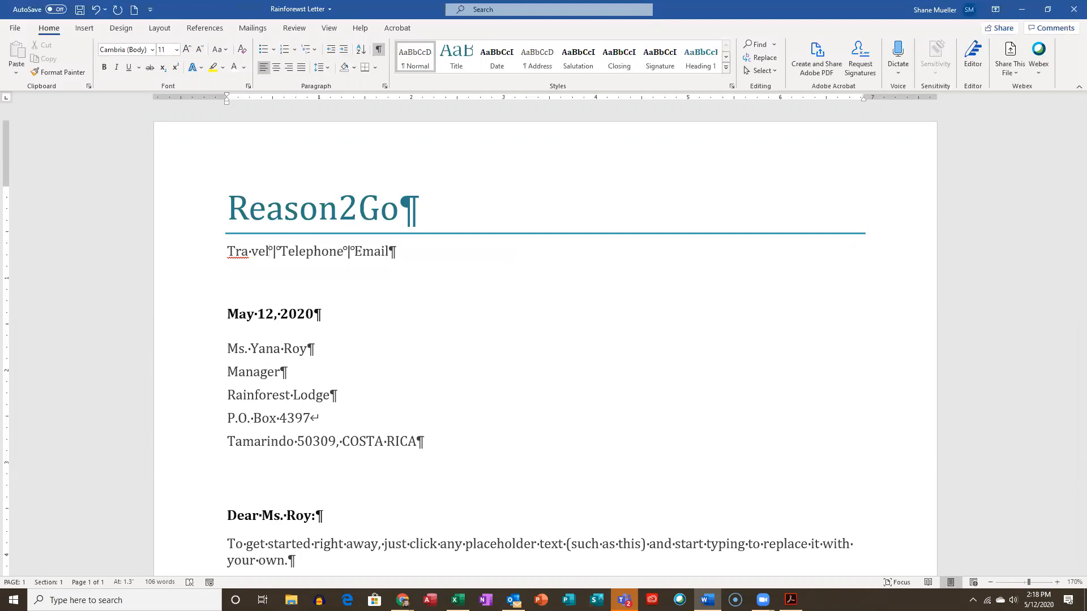
pyautogui.click(259, 254)
pyautogui.press('BackSpace')
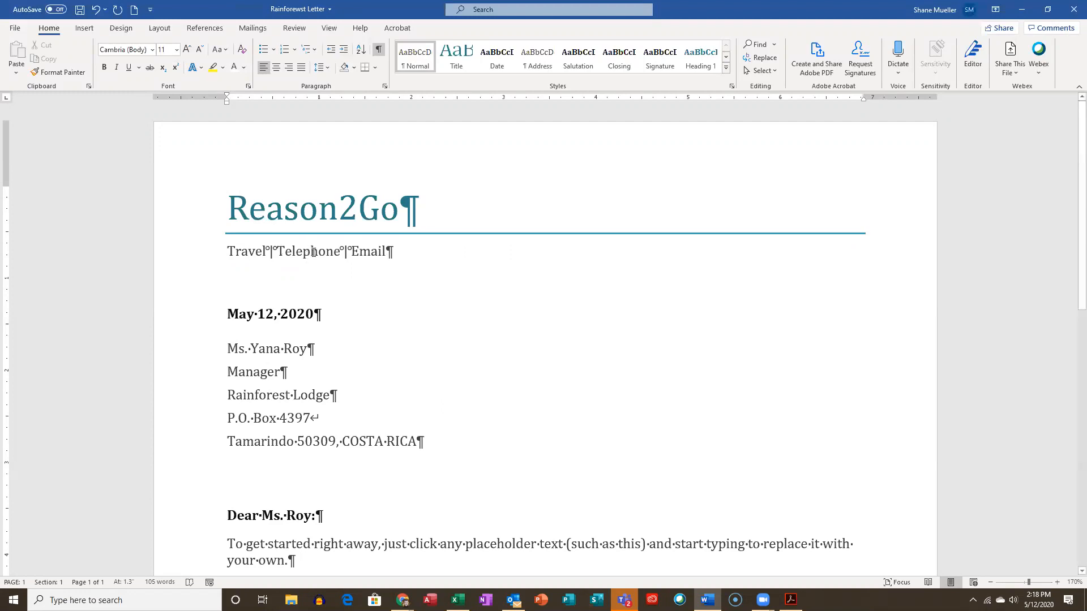
pyautogui.click(301, 258)
pyautogui.write('Volunt')
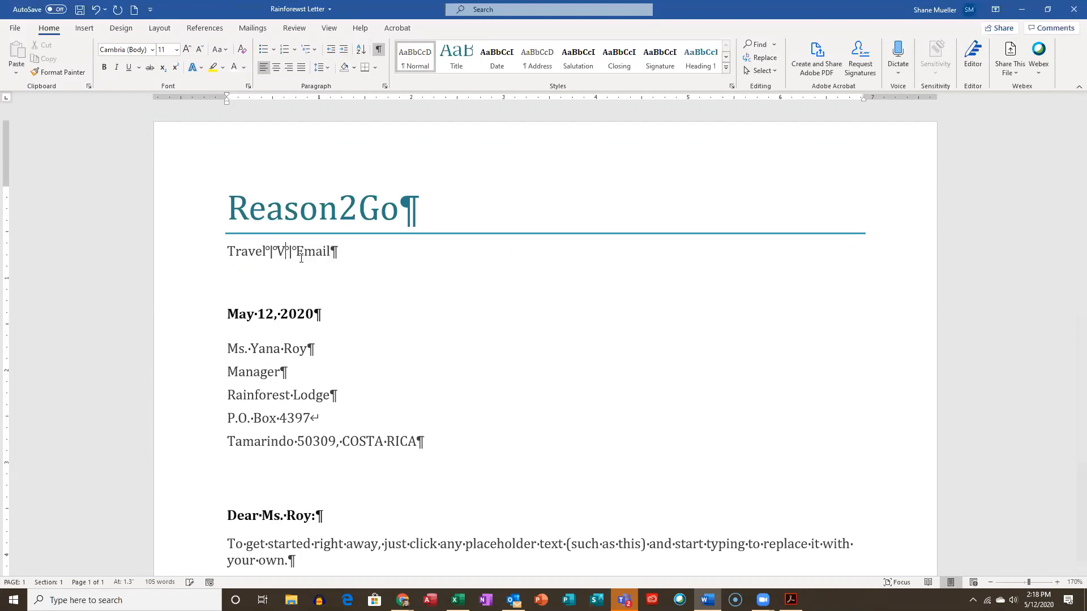
pyautogui.write('eer')
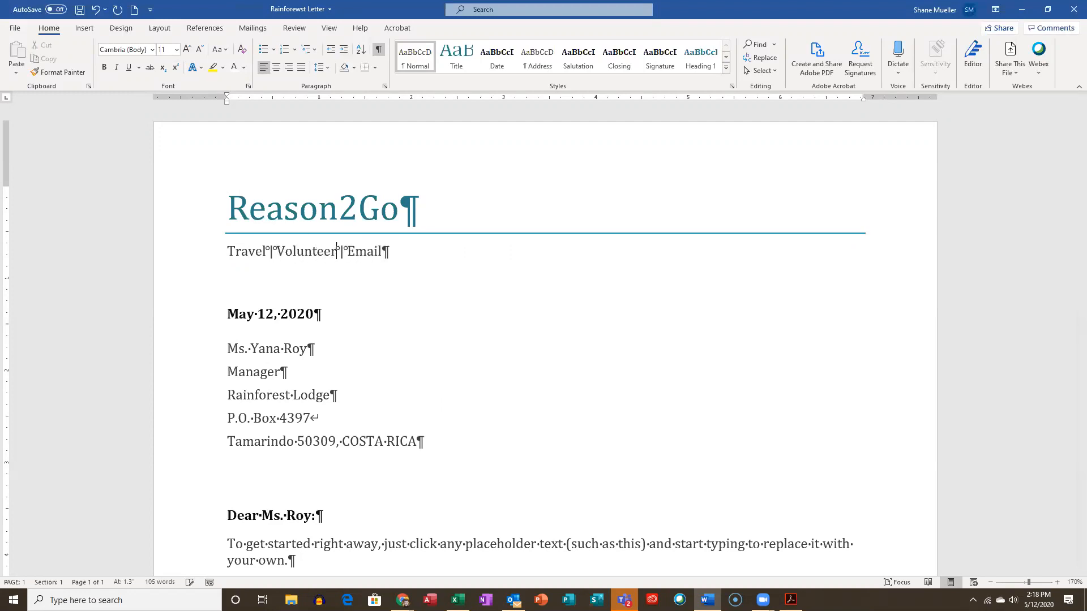
pyautogui.click(367, 256)
pyautogui.write('www.')
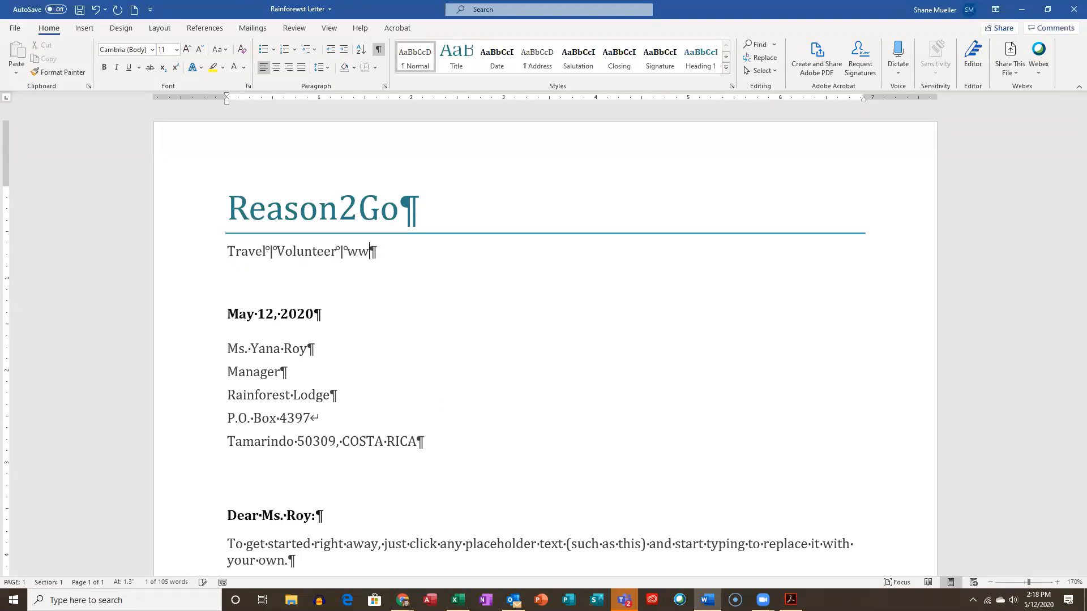
pyautogui.write('r2g')
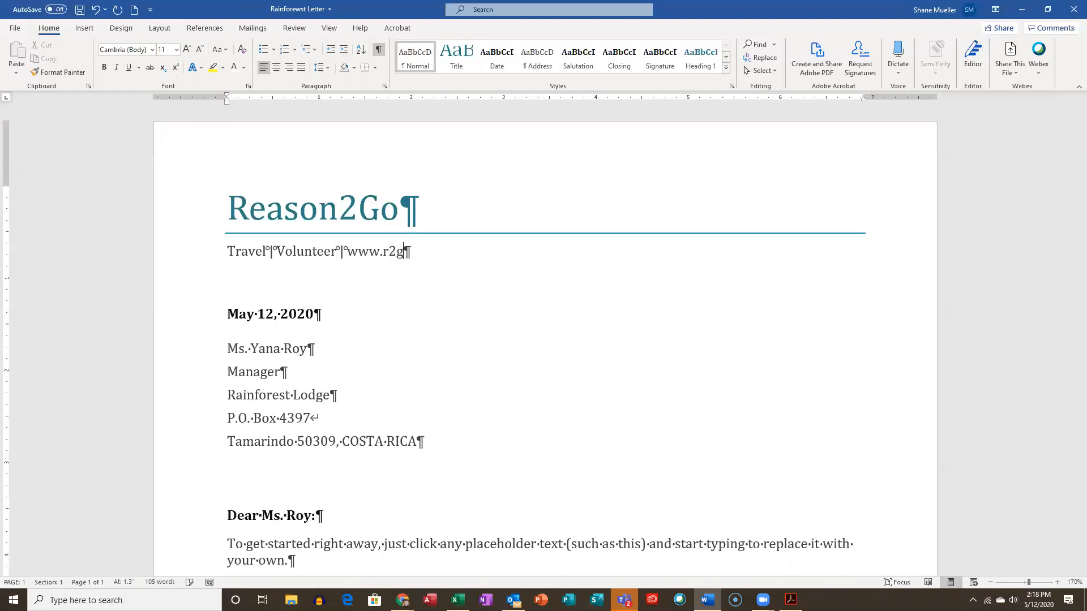
pyautogui.write('.com')
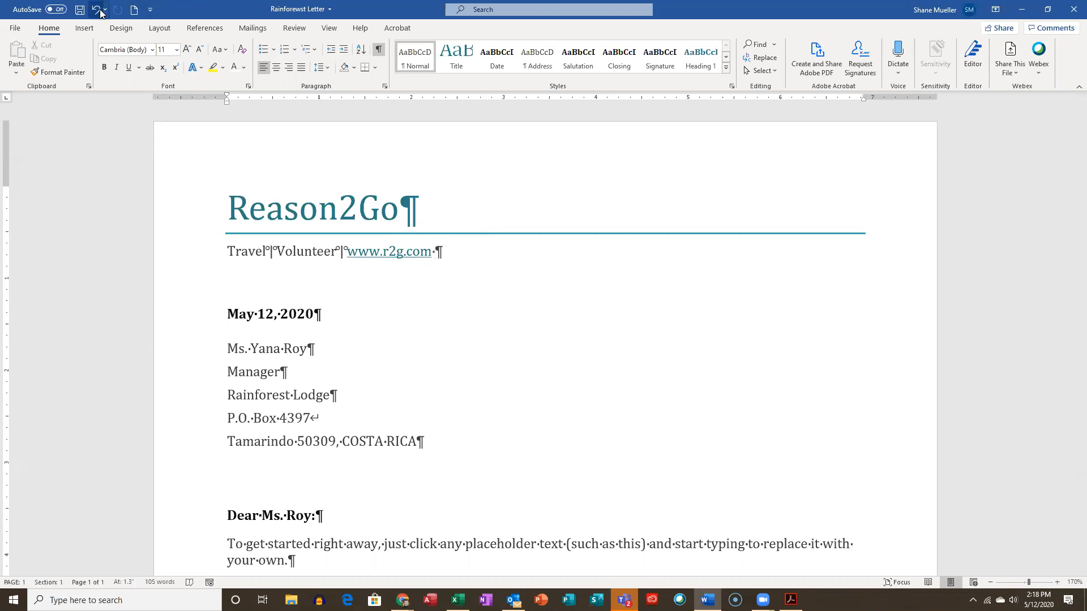
pyautogui.rightClick(395, 253)
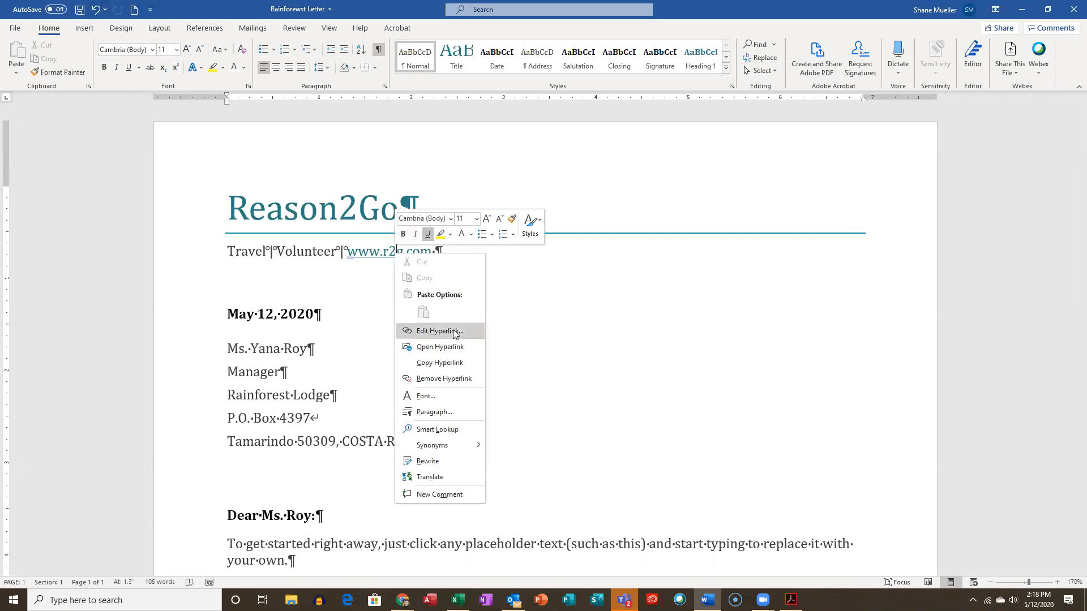
pyautogui.click(444, 379)
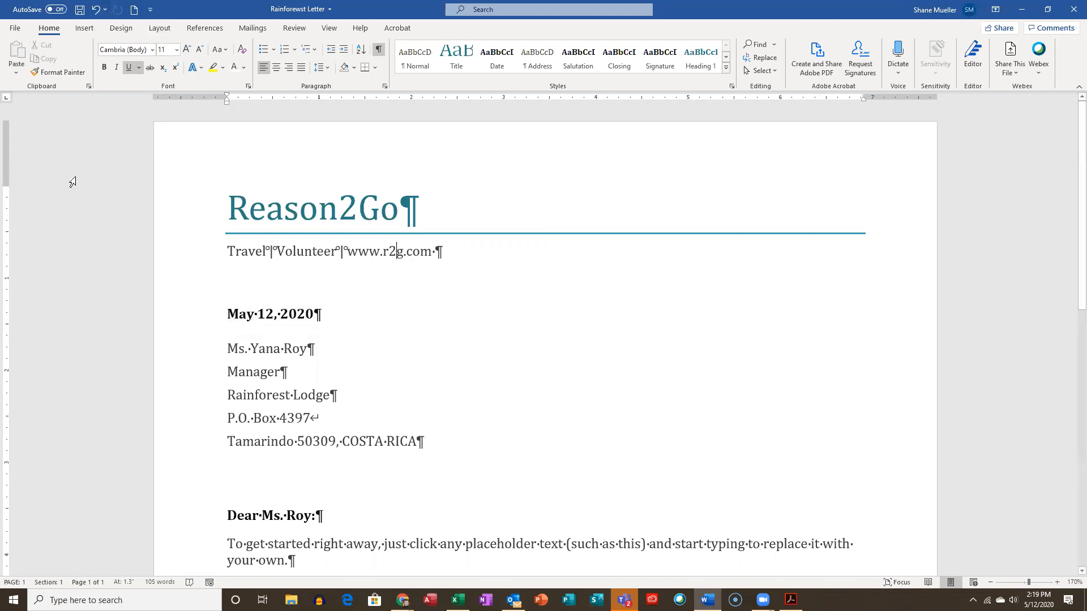
pyautogui.click(81, 13)
pyautogui.scroll(-2, 726, 256)
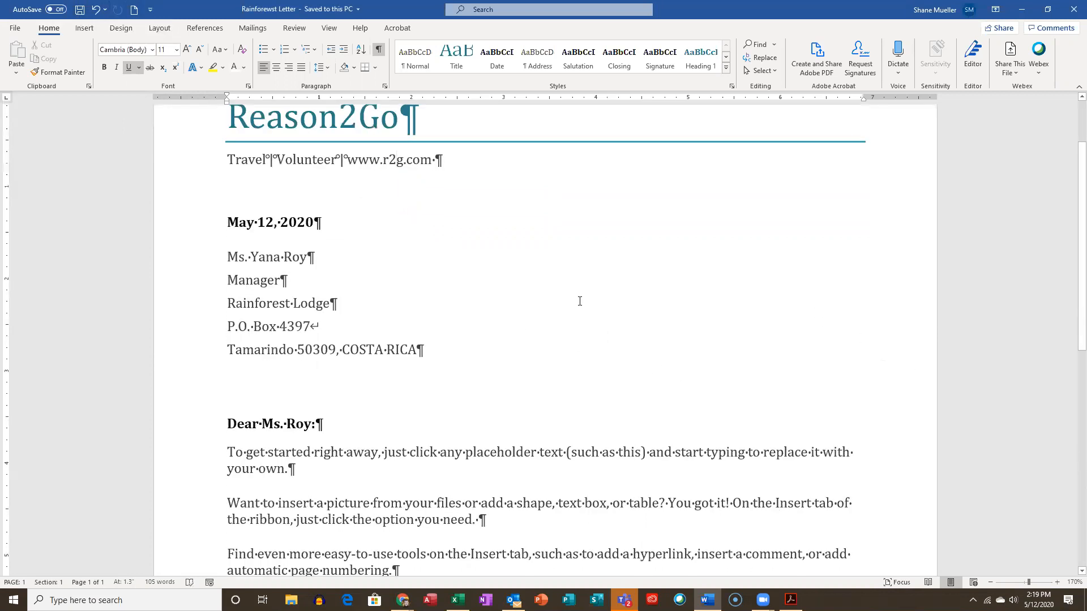
pyautogui.scroll(-4, 542, 428)
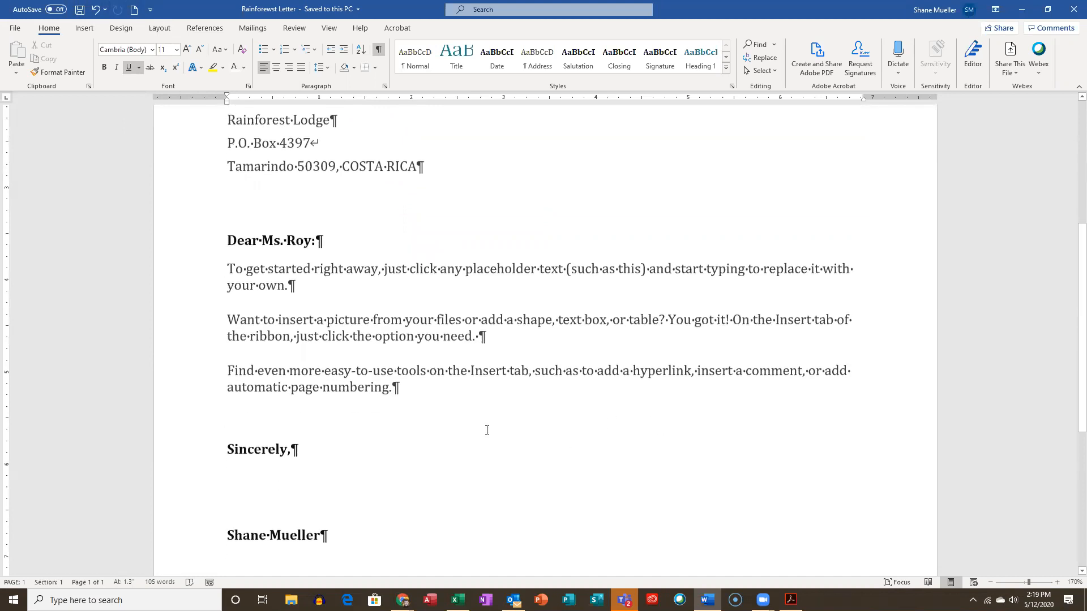
# Begin the body with 'Than' over the placeholder paragraphs, then position the cursor in the signature name.
pyautogui.click(351, 278)
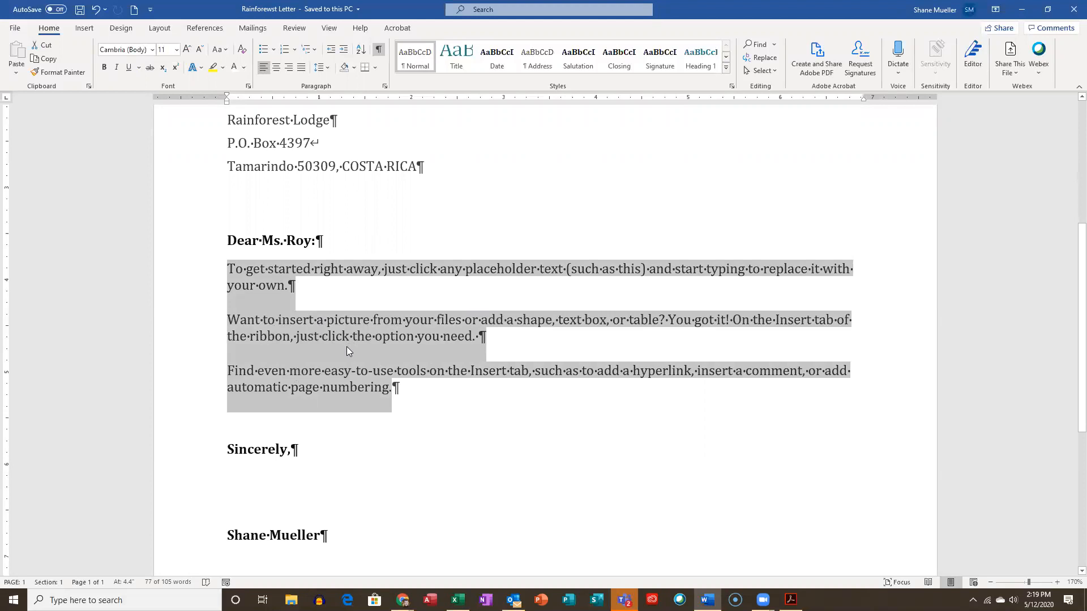
pyautogui.write('Than')
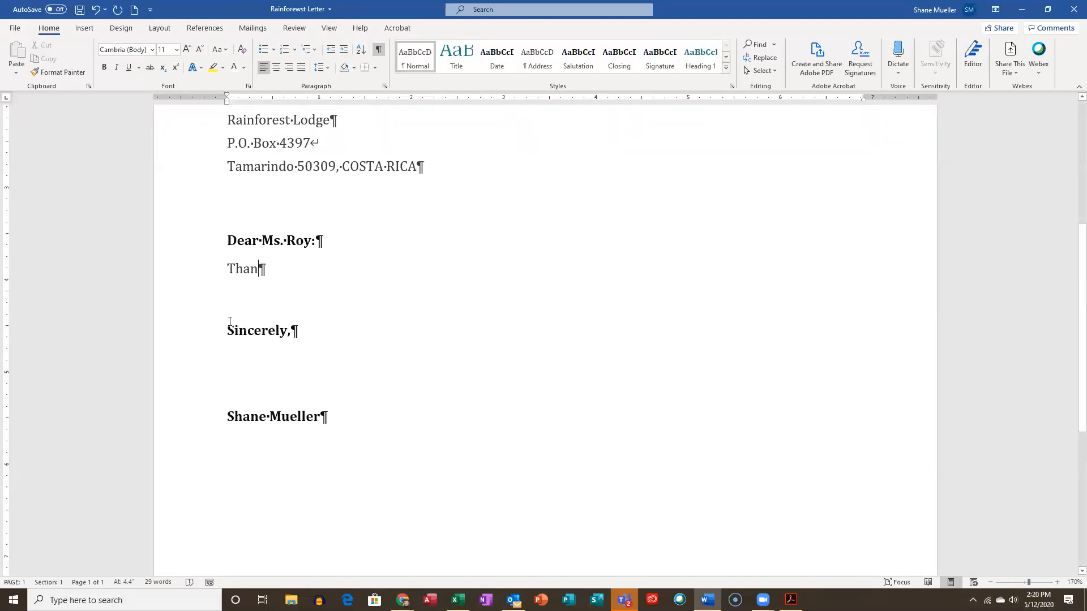
pyautogui.doubleClick(255, 331)
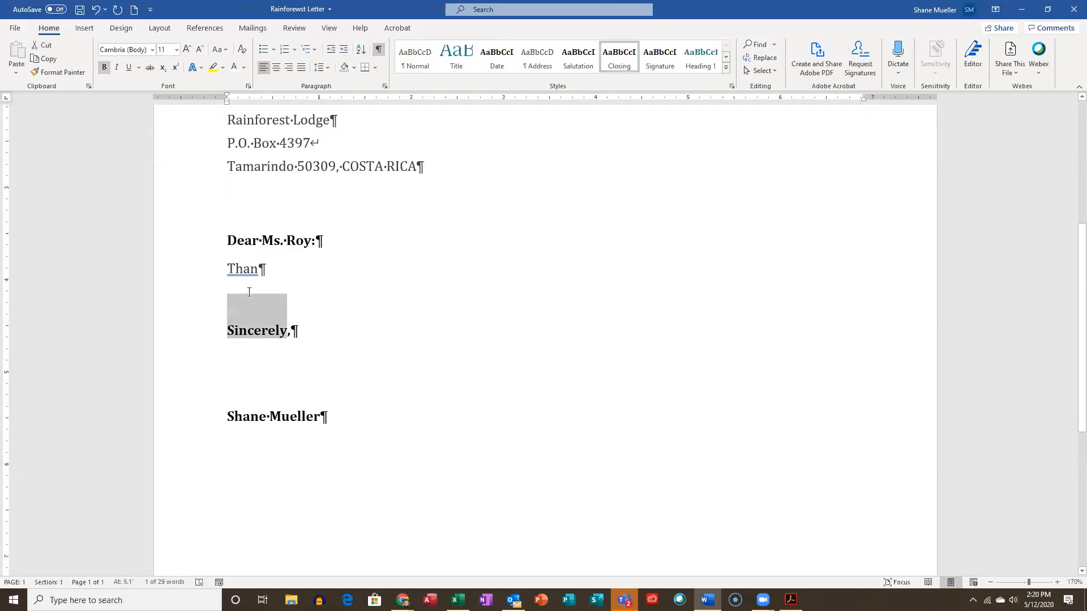
pyautogui.click(279, 415)
pyautogui.press('Left')
pyautogui.press('Left')
pyautogui.press('Left')
pyautogui.press('Left')
pyautogui.press('Left')
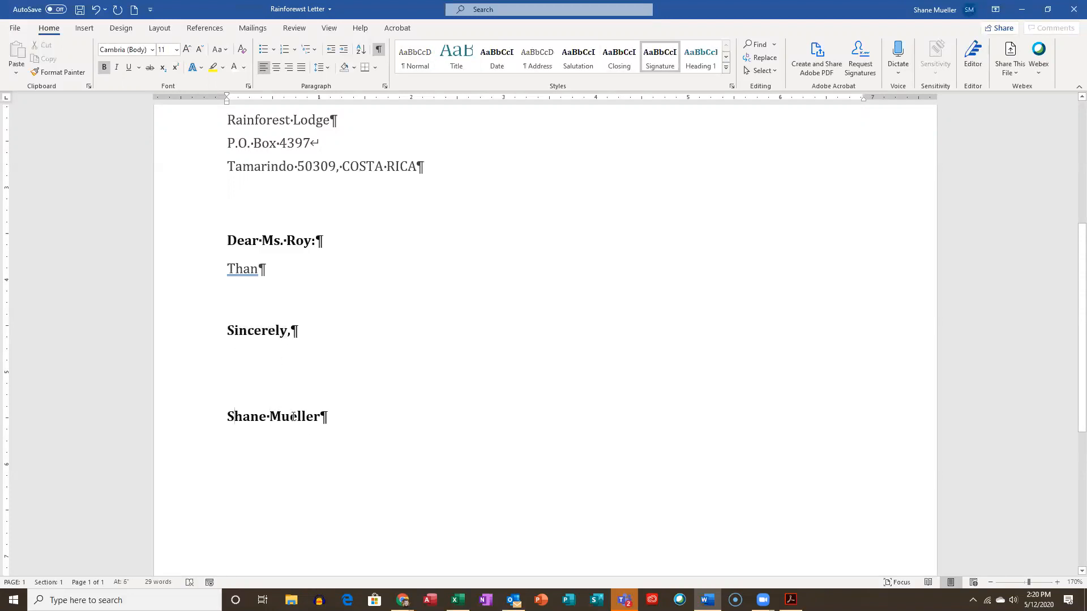
pyautogui.click(294, 417)
pyautogui.click(305, 416)
pyautogui.click(17, 30)
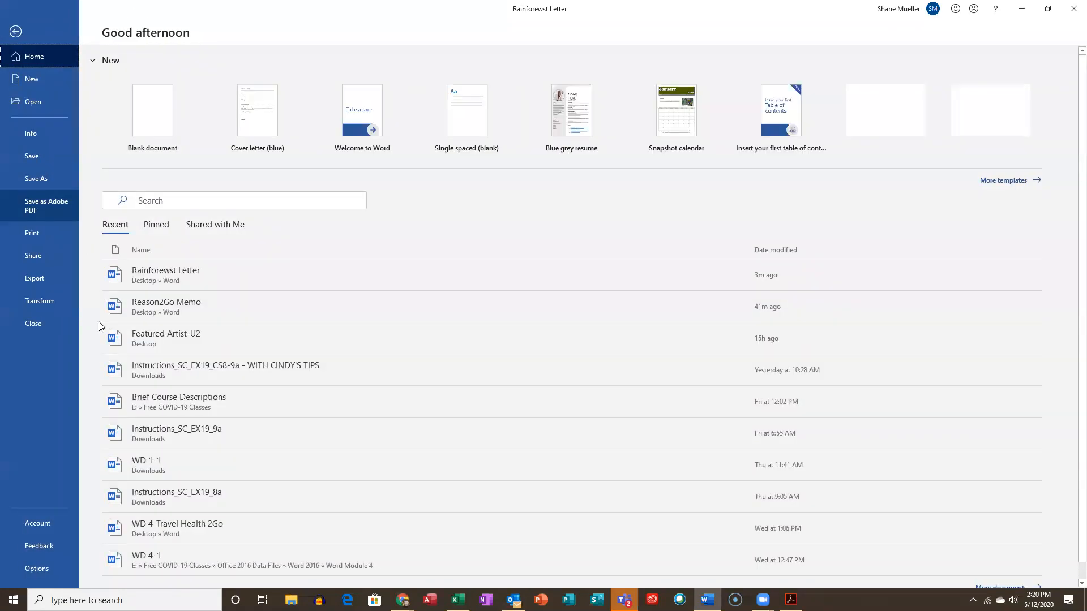
pyautogui.click(50, 524)
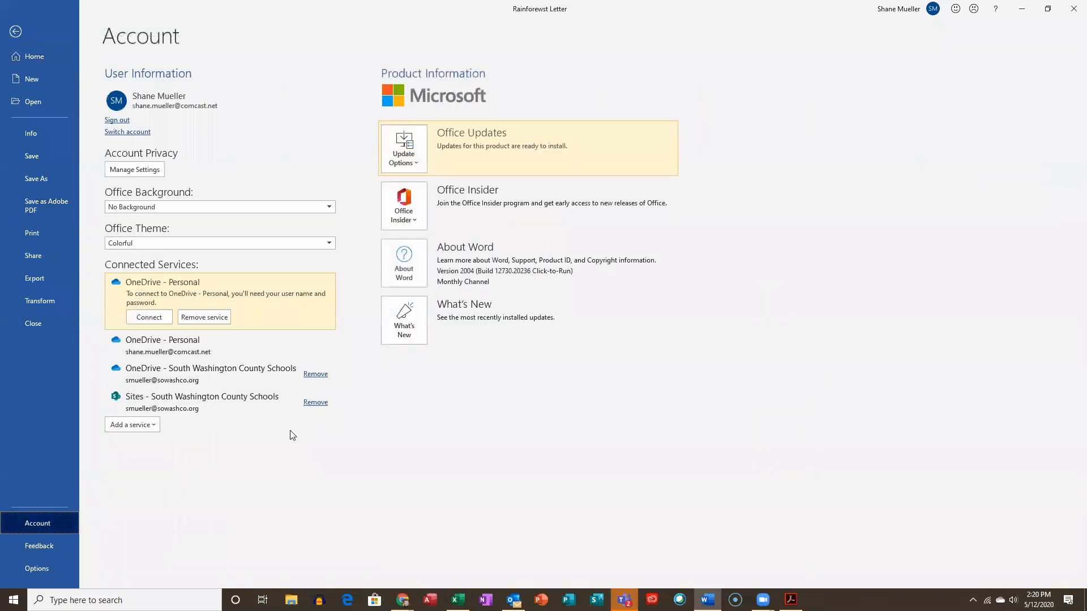
pyautogui.click(38, 132)
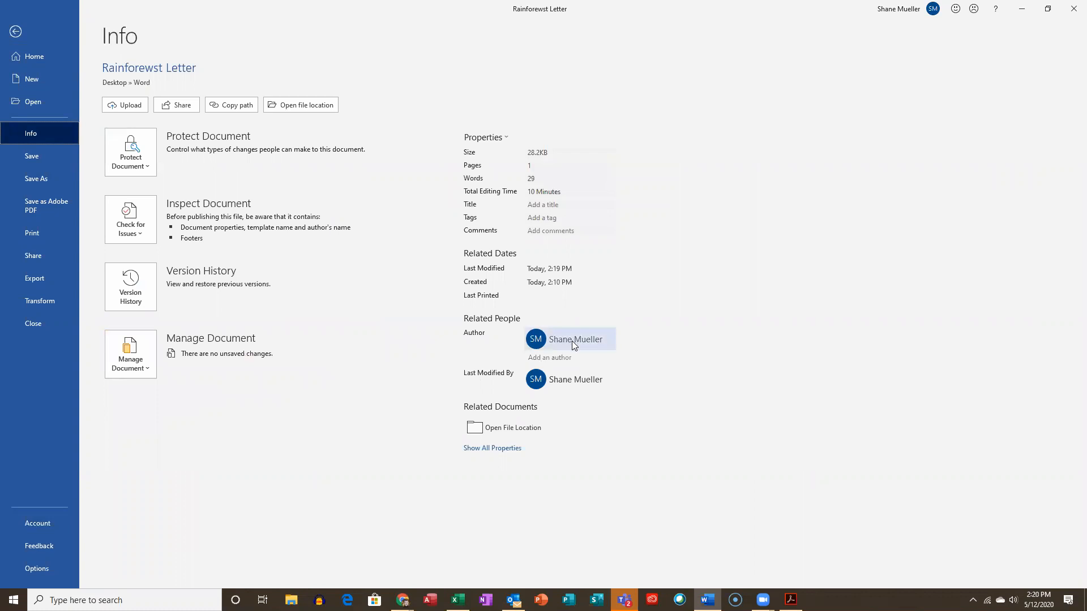
pyautogui.click(18, 33)
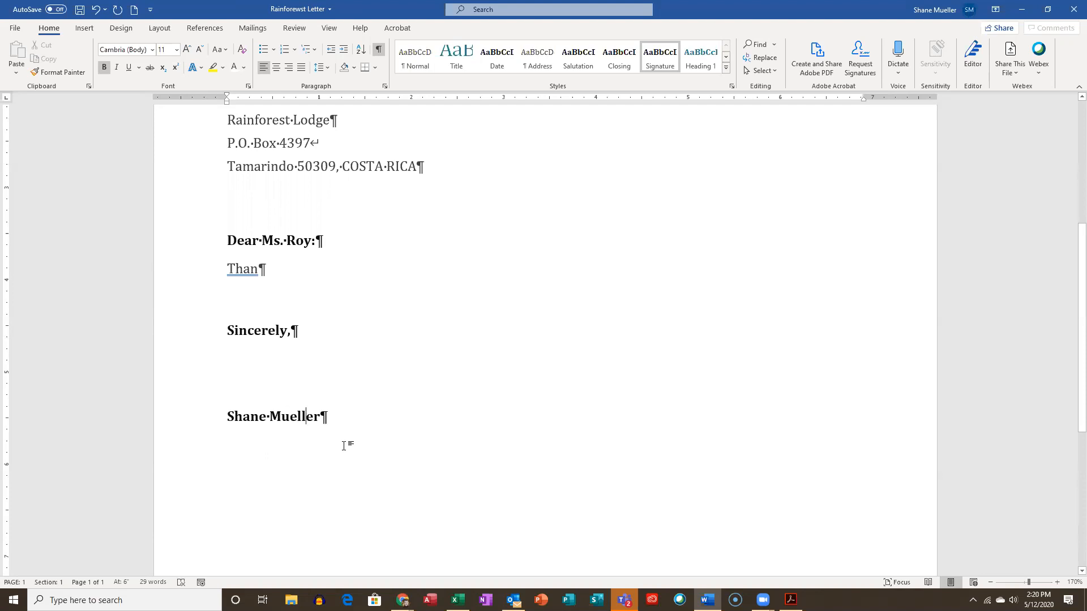
pyautogui.scroll(1, 315, 462)
pyautogui.scroll(-2, 296, 454)
pyautogui.scroll(5, 359, 517)
pyautogui.scroll(-6, 368, 287)
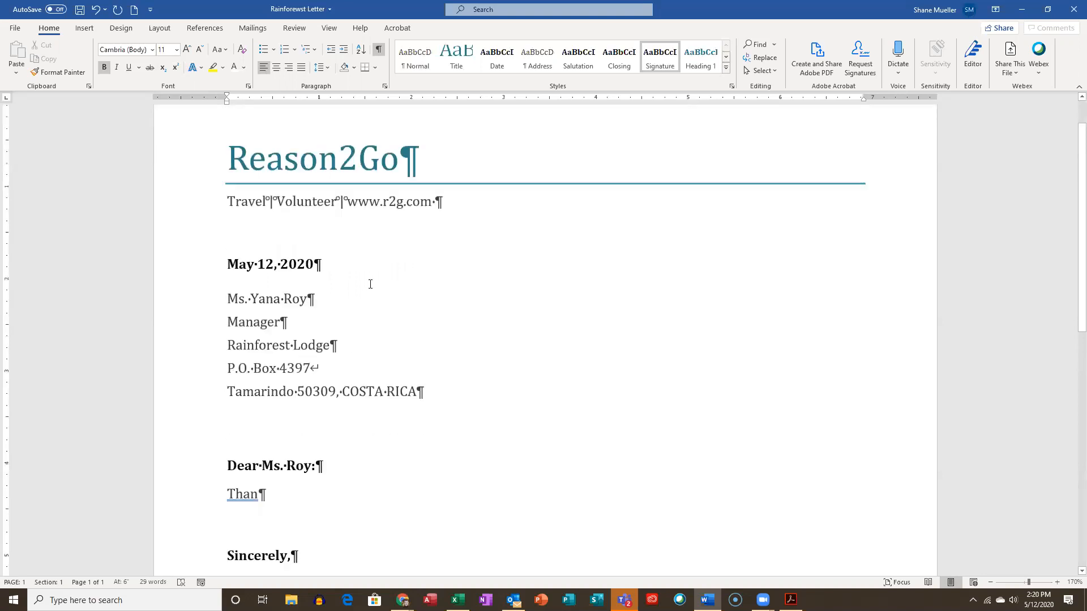
pyautogui.scroll(6, 393, 311)
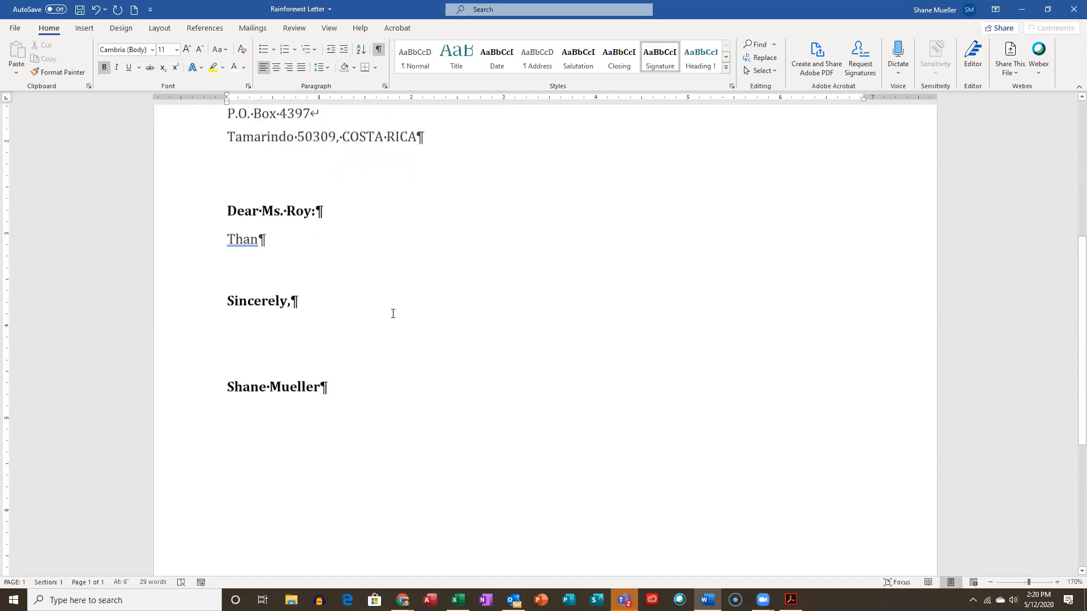
pyautogui.scroll(-5, 391, 290)
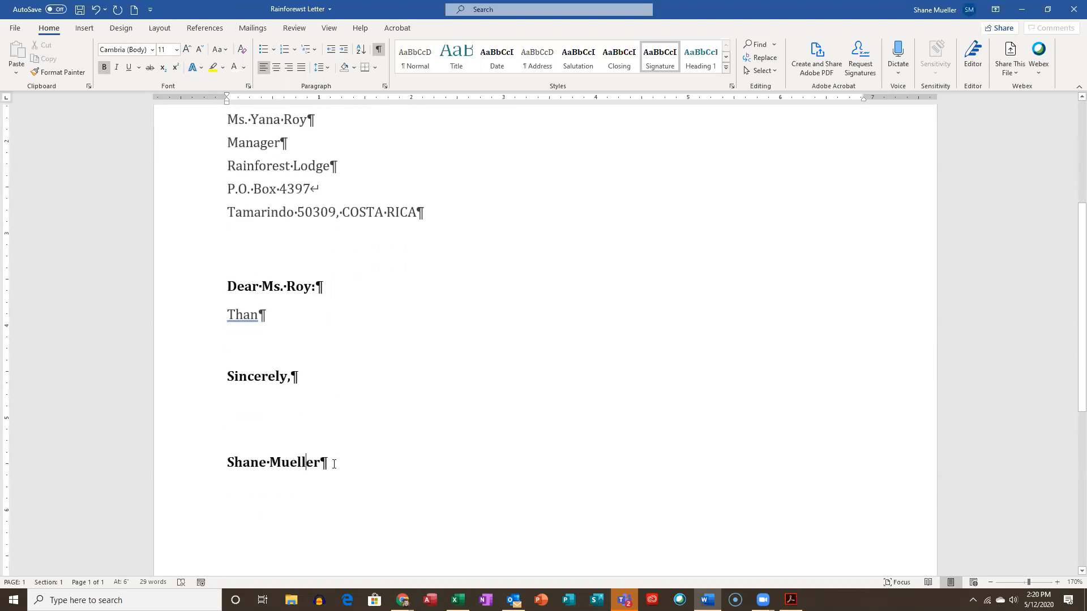
pyautogui.scroll(-1, 334, 464)
pyautogui.scroll(5, 379, 413)
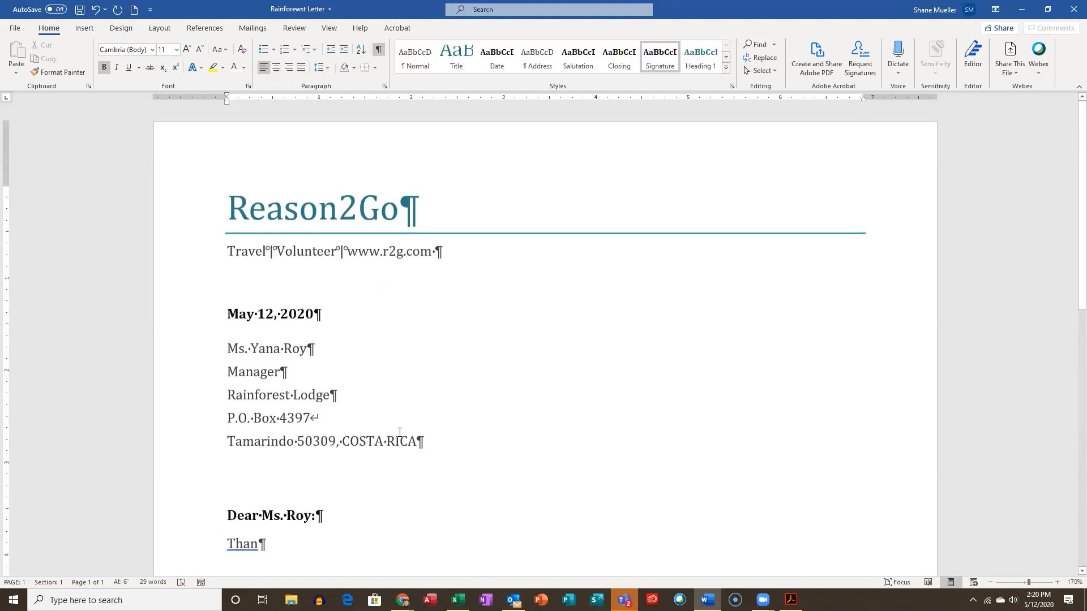
pyautogui.scroll(-6, 400, 433)
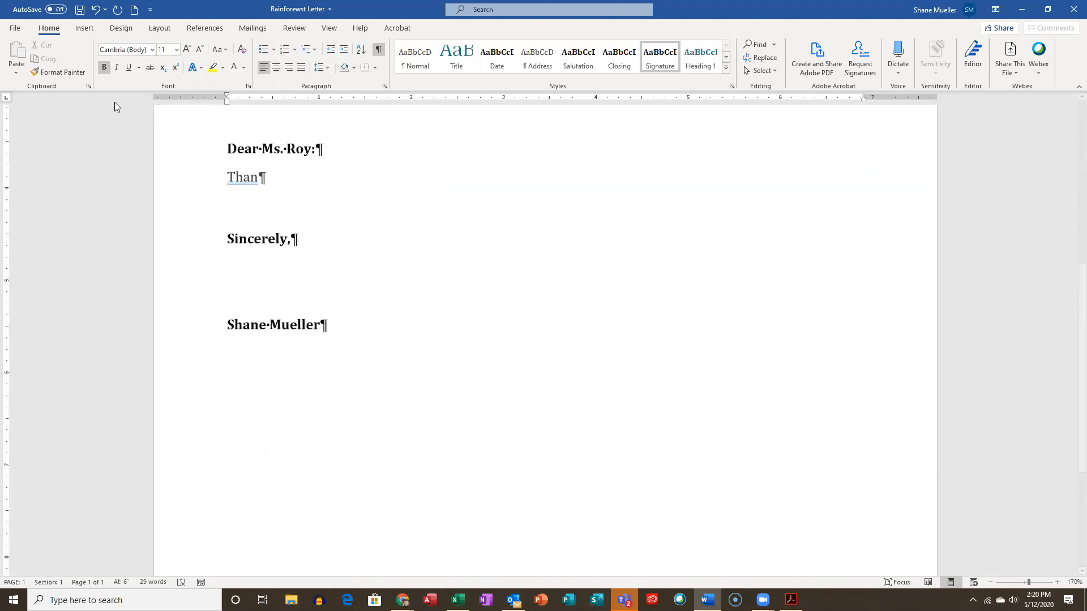
pyautogui.scroll(5, 332, 347)
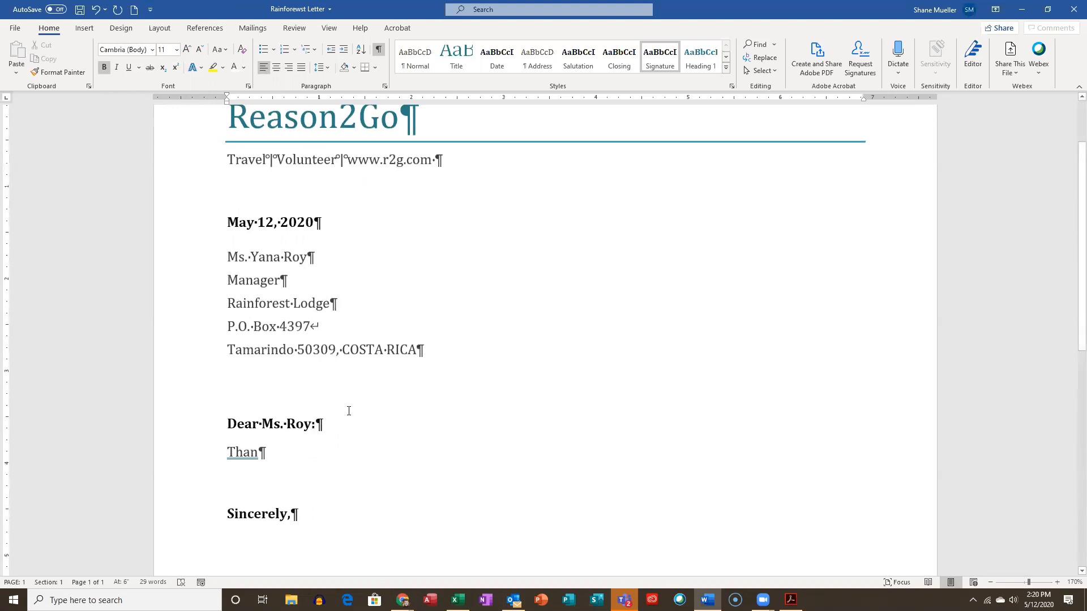
pyautogui.scroll(-1, 467, 466)
pyautogui.scroll(2, 463, 456)
pyautogui.scroll(-4, 410, 388)
pyautogui.scroll(-5, 405, 381)
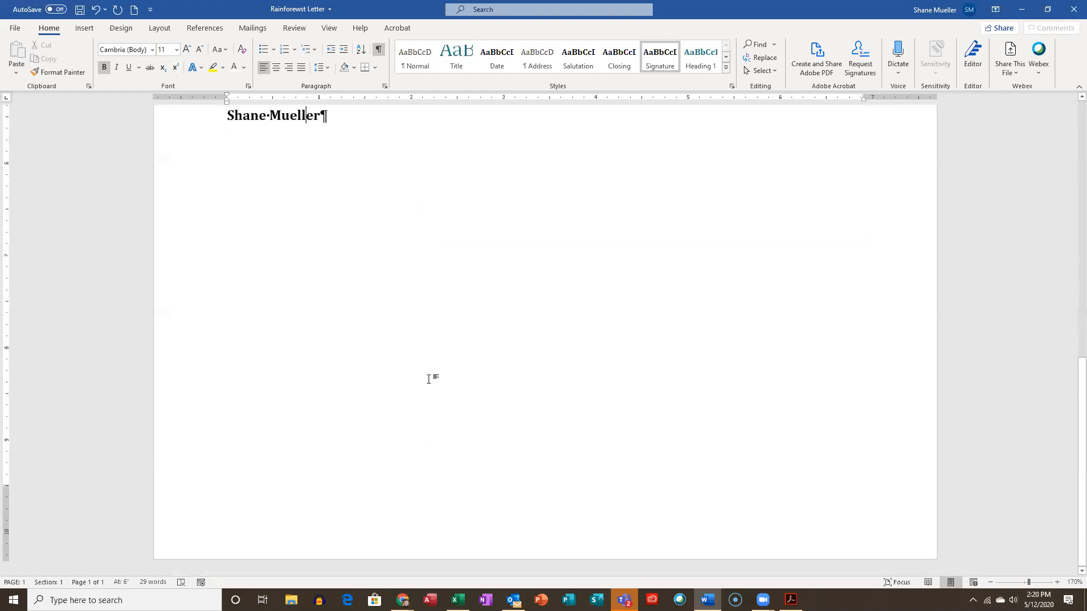
pyautogui.scroll(4, 454, 381)
pyautogui.scroll(4, 410, 378)
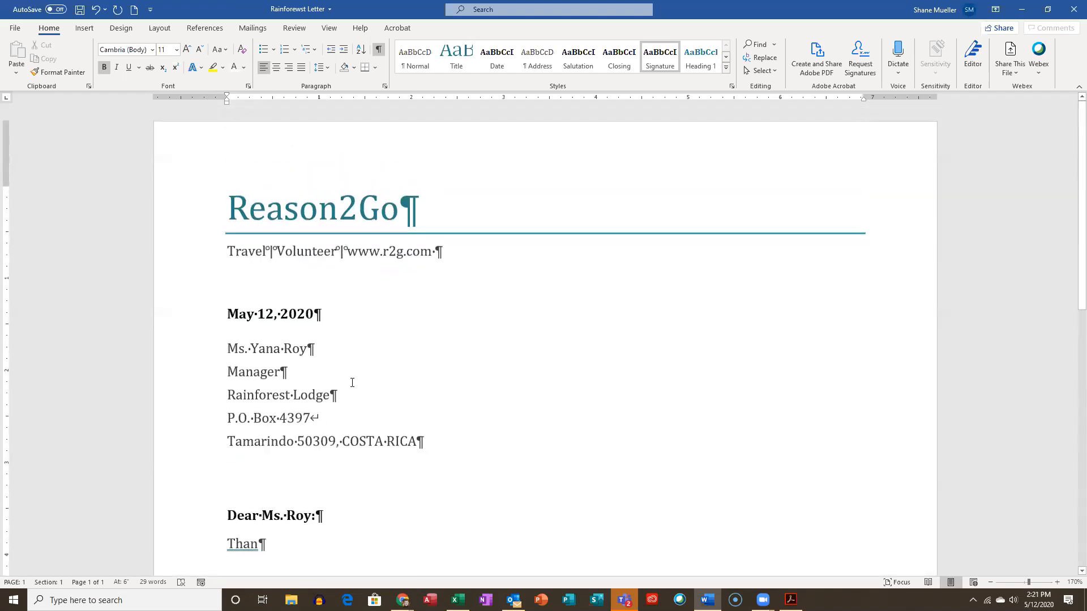
pyautogui.scroll(-1, 345, 389)
pyautogui.scroll(-4, 318, 376)
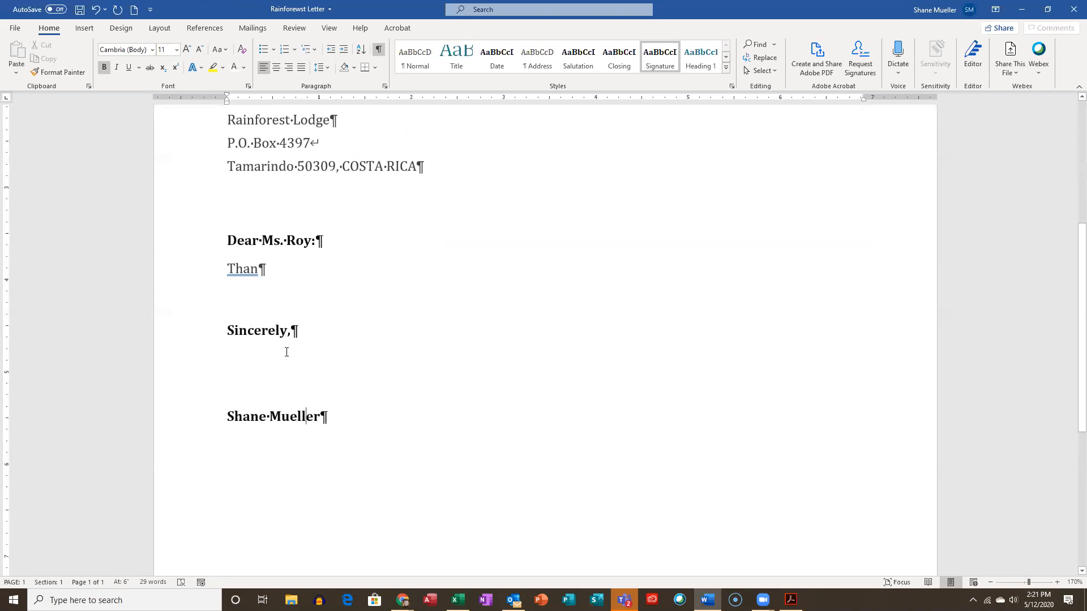
pyautogui.scroll(4, 369, 343)
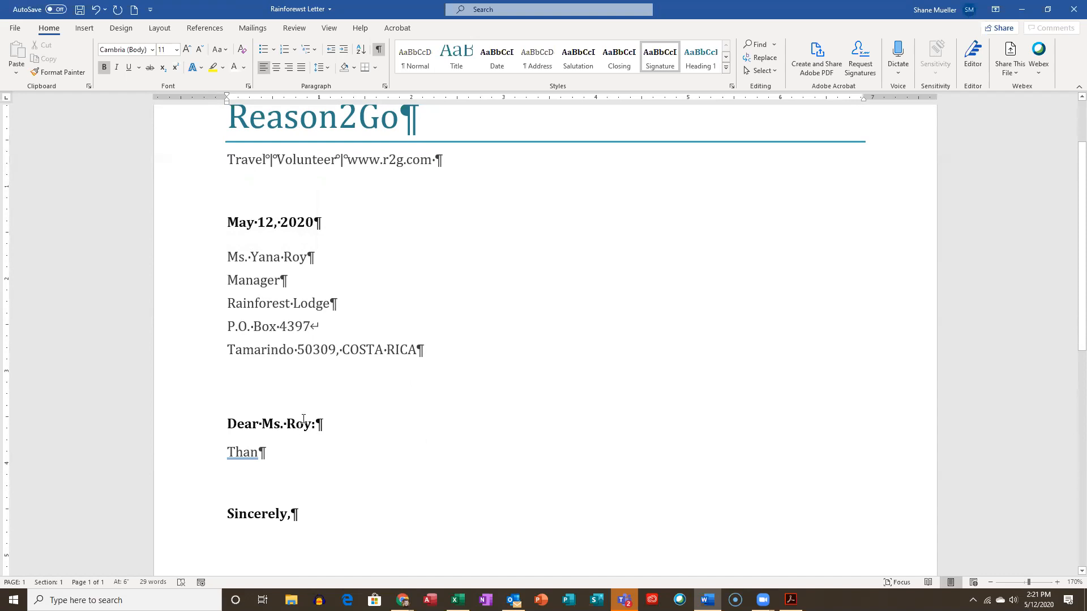
pyautogui.scroll(-3, 304, 420)
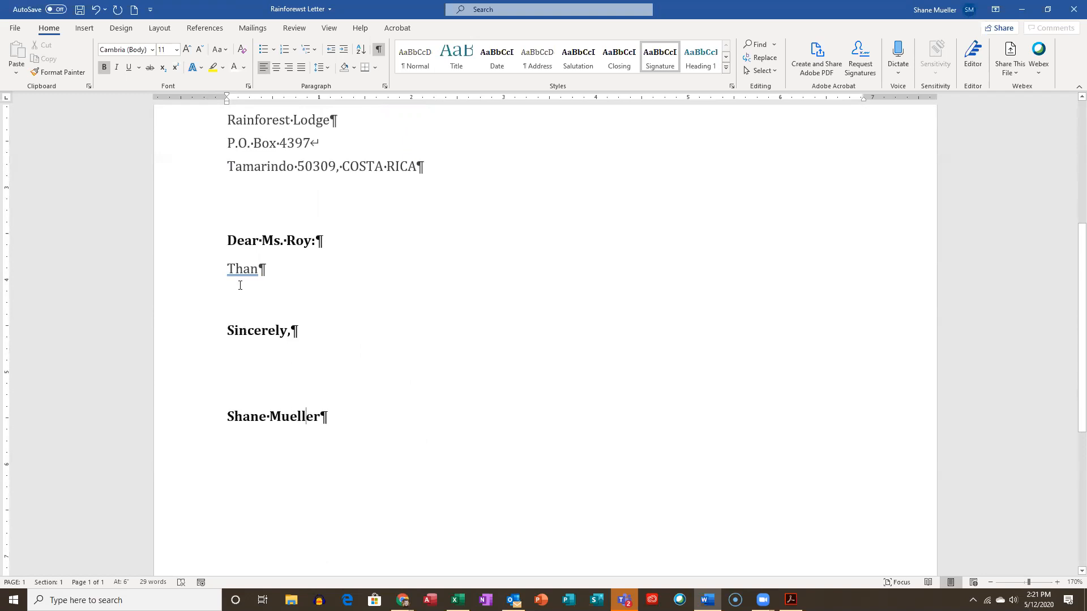
pyautogui.scroll(3, 240, 285)
# Select the lines from the date through the signature and remove their bold formatting.
pyautogui.moveTo(197, 229); pyautogui.dragTo(495, 488)
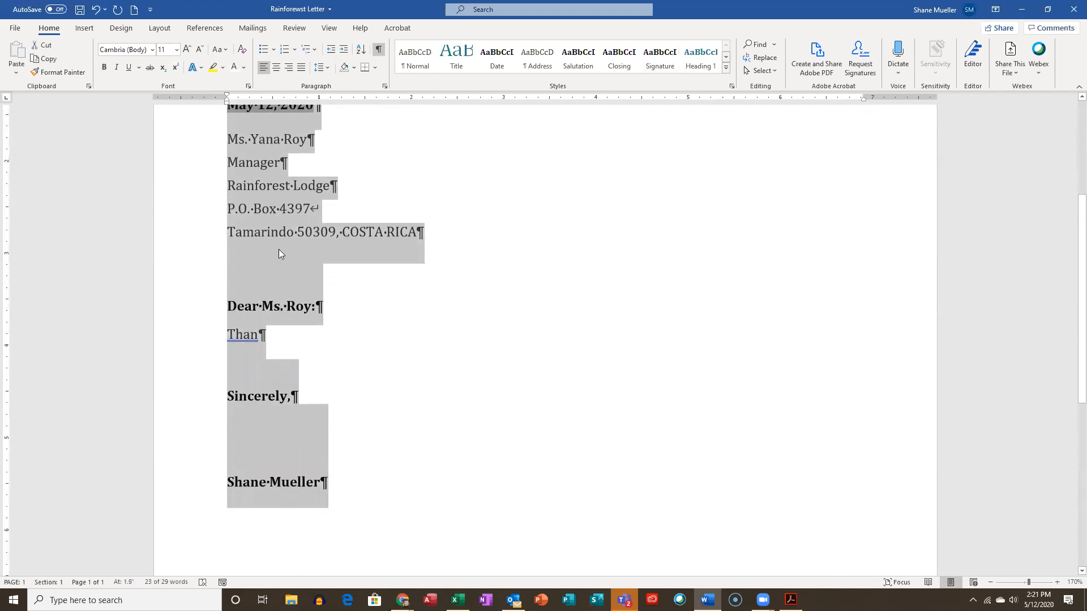
pyautogui.scroll(4, 385, 362)
pyautogui.click(391, 364)
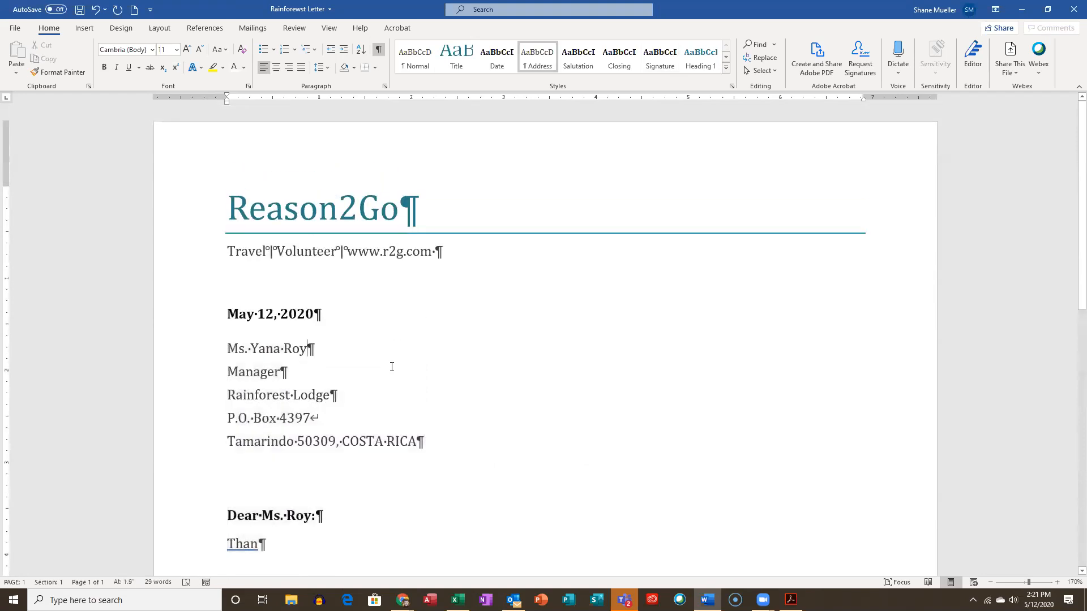
pyautogui.hotkey('ctrl', 'a')
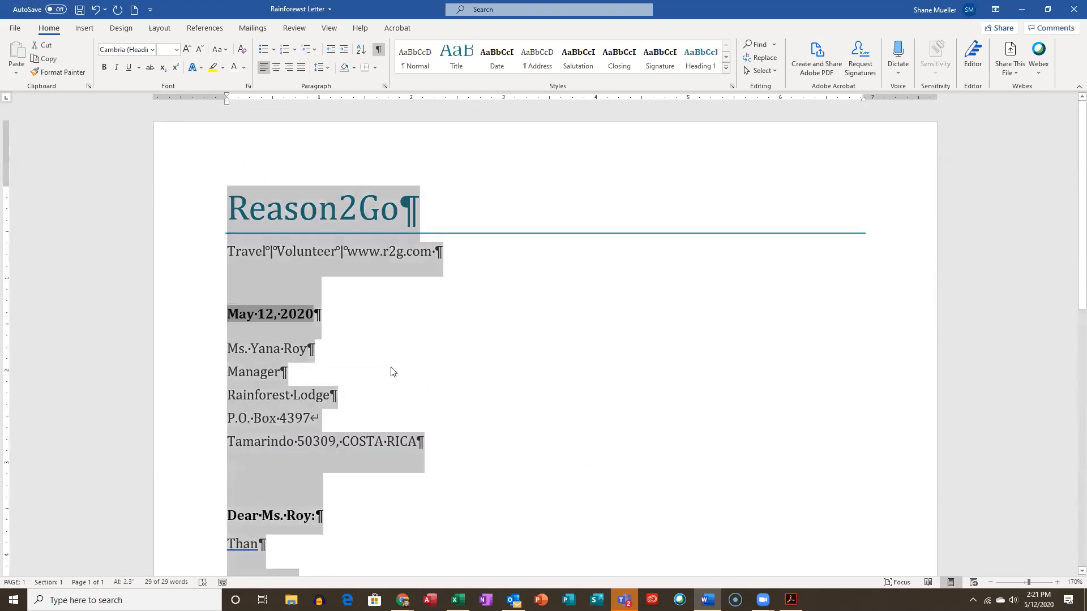
pyautogui.scroll(-8, 393, 372)
pyautogui.scroll(7, 417, 461)
pyautogui.click(358, 377)
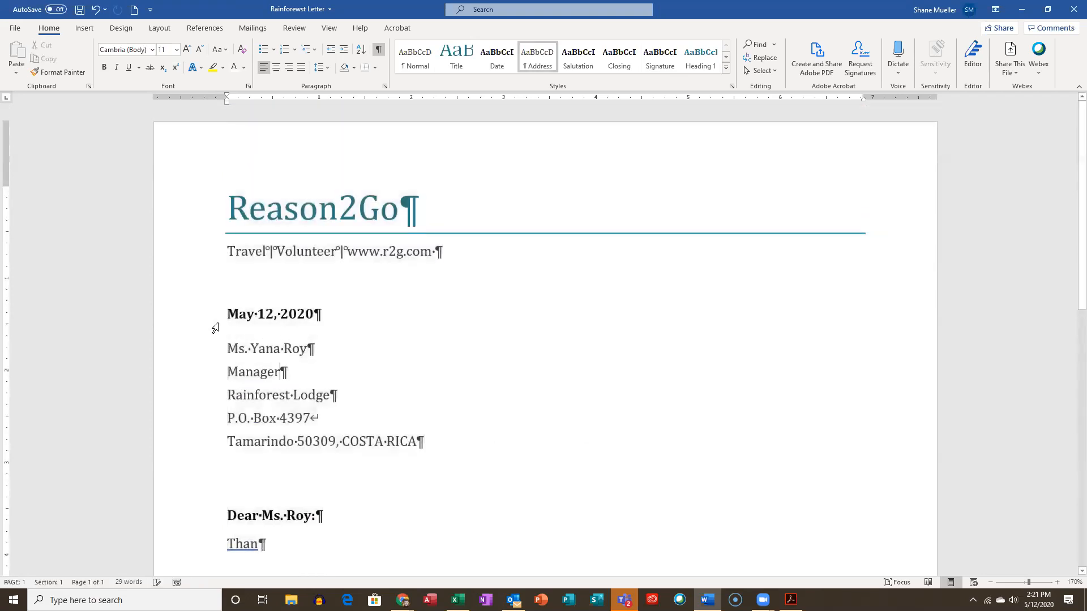
pyautogui.moveTo(213, 325); pyautogui.dragTo(369, 453)
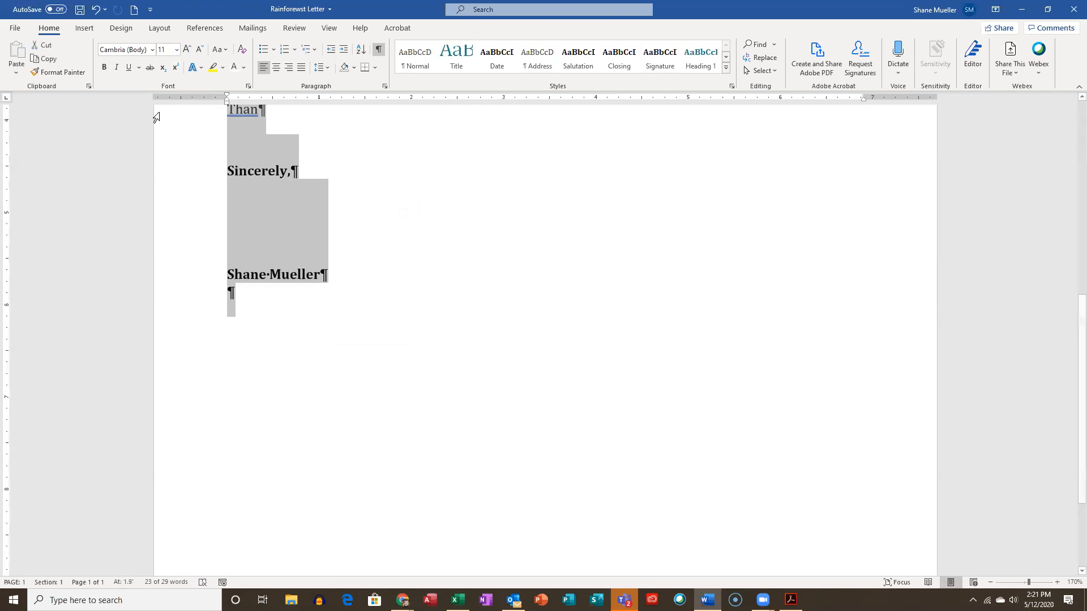
pyautogui.click(104, 68)
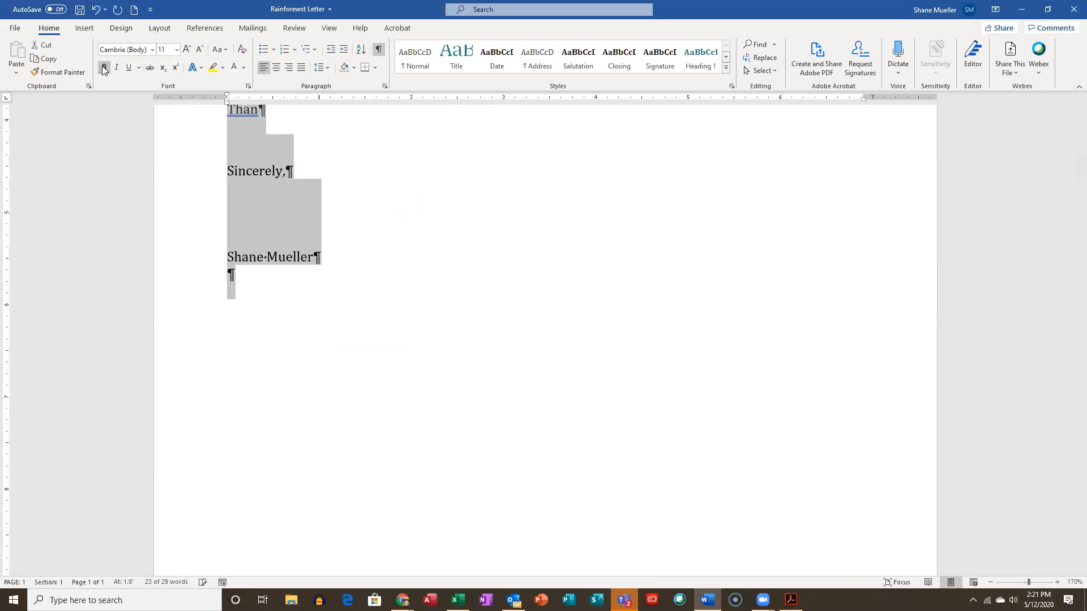
pyautogui.click(301, 258)
pyautogui.scroll(3, 281, 282)
pyautogui.scroll(5, 281, 283)
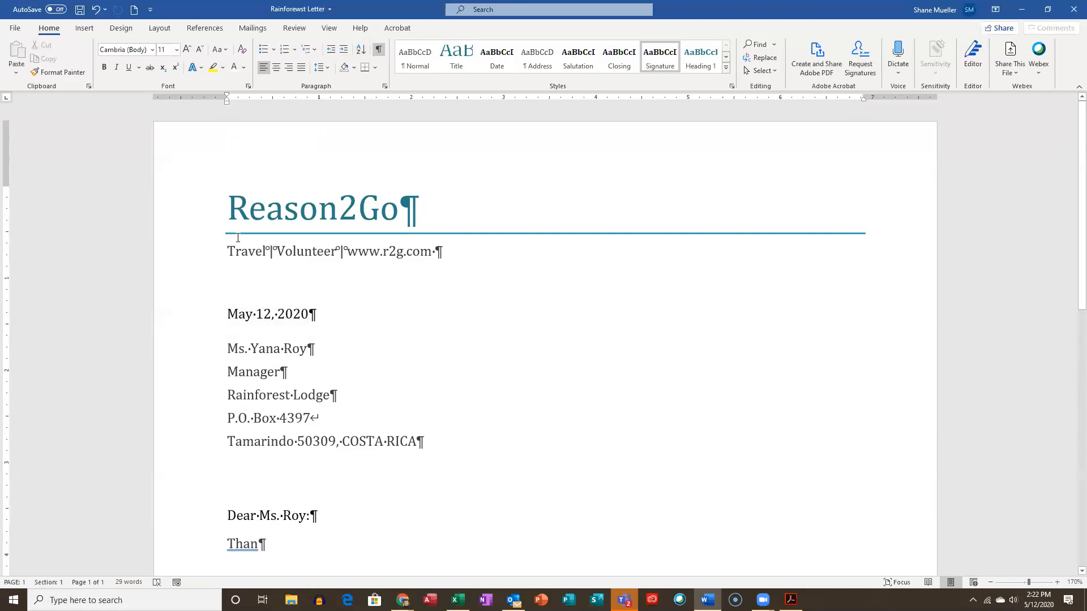
# Select the letter's final empty paragraph and save the document to this PC.
pyautogui.scroll(-3, 340, 340)
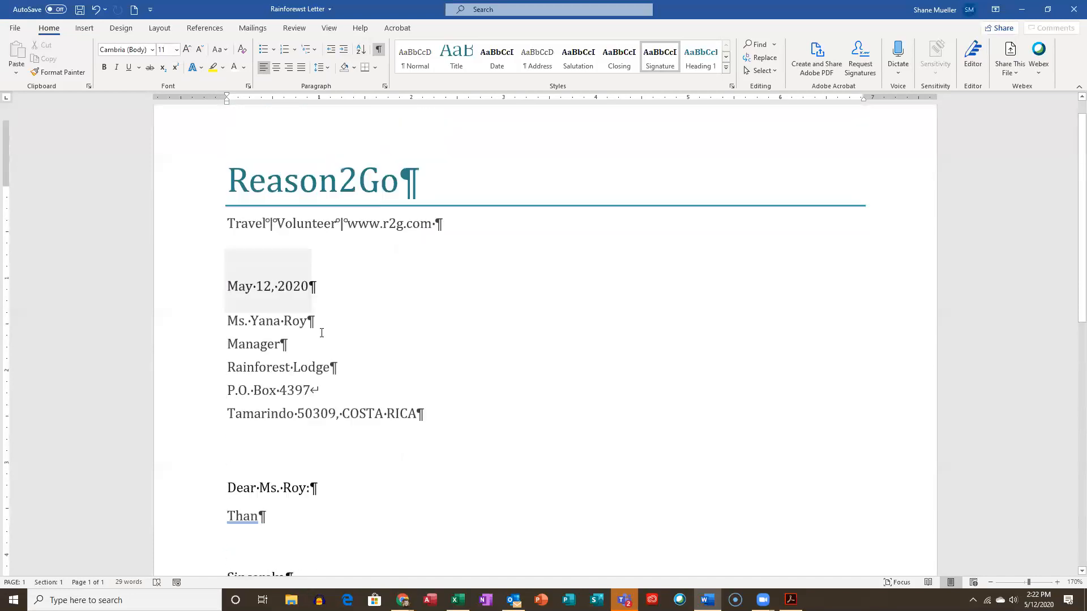
pyautogui.scroll(-6, 293, 421)
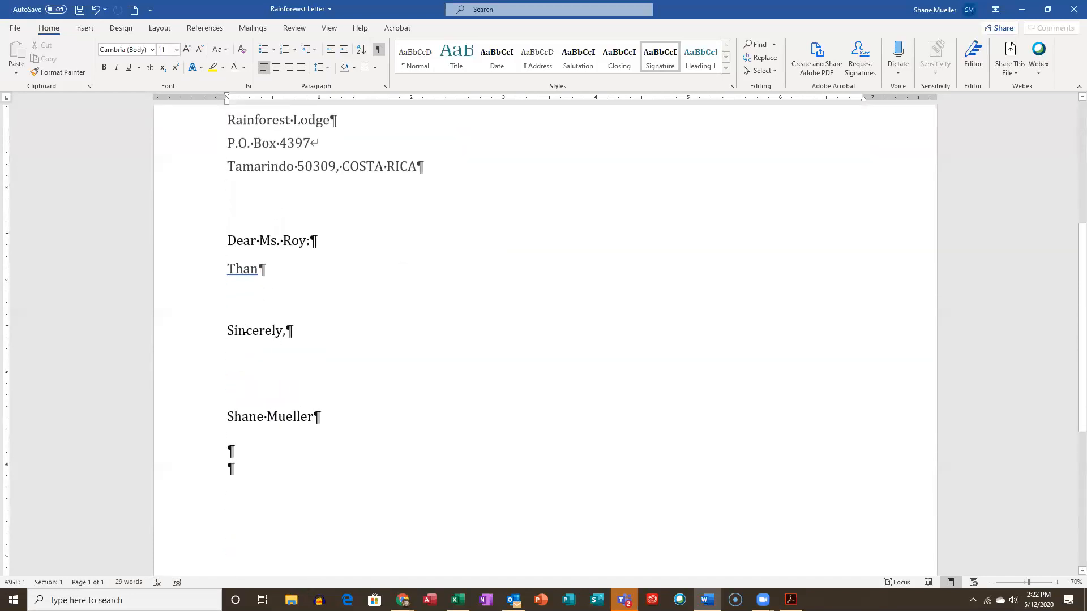
pyautogui.click(216, 473)
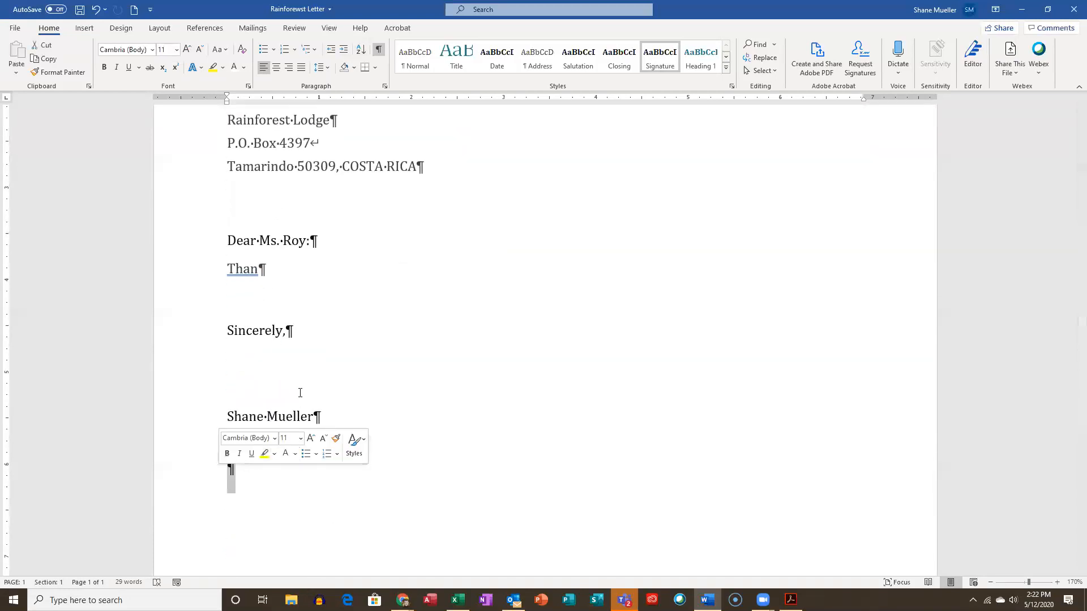
pyautogui.scroll(2, 308, 346)
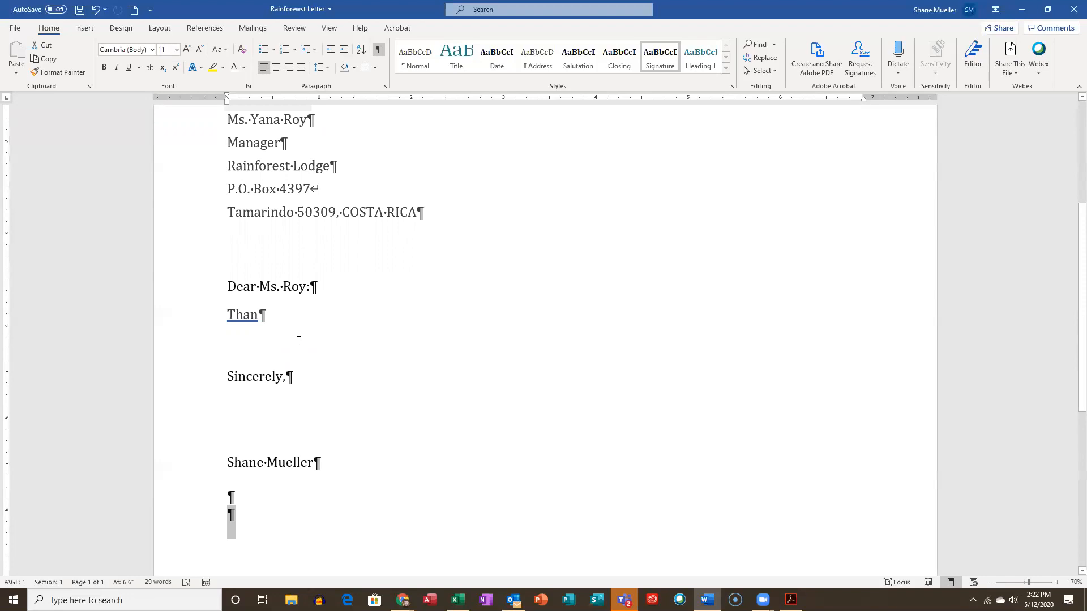
pyautogui.scroll(8, 310, 359)
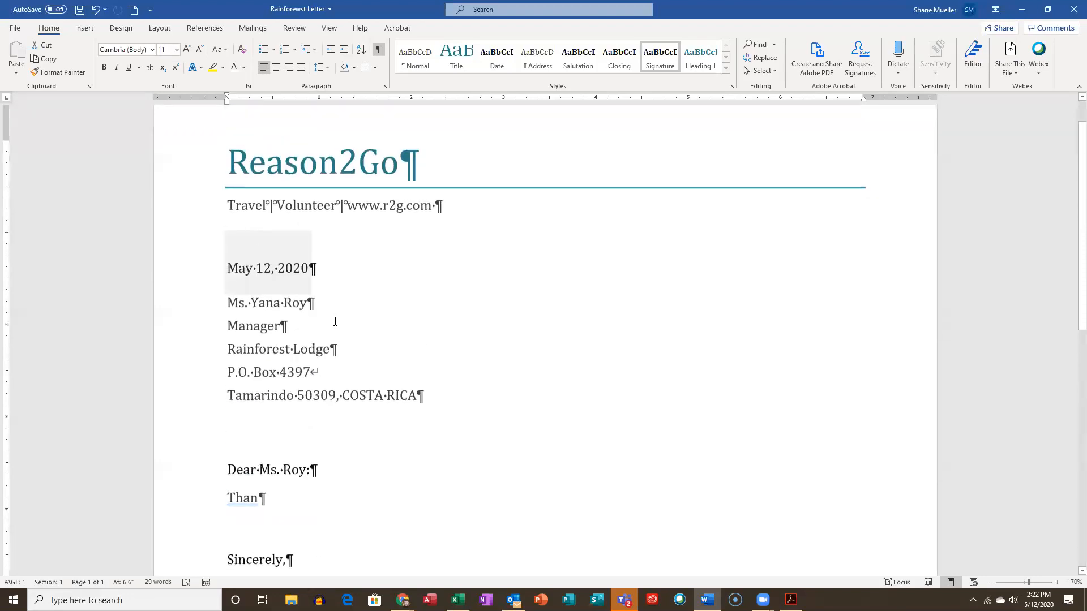
pyautogui.click(80, 10)
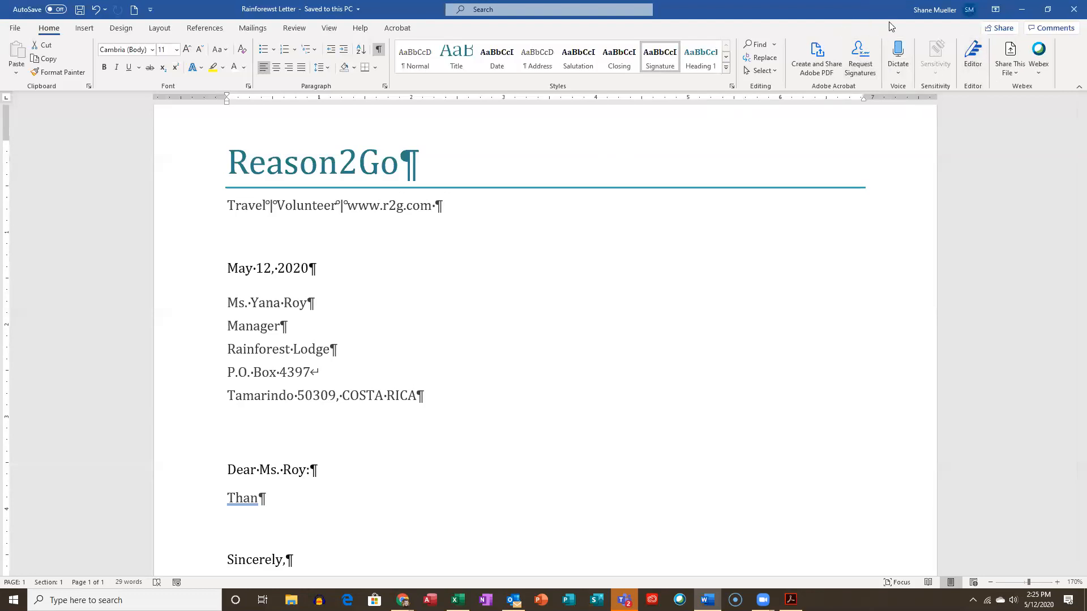
# Resize the Word window to reveal the browser, then maximize the letter window to full screen.
pyautogui.click(1050, 9)
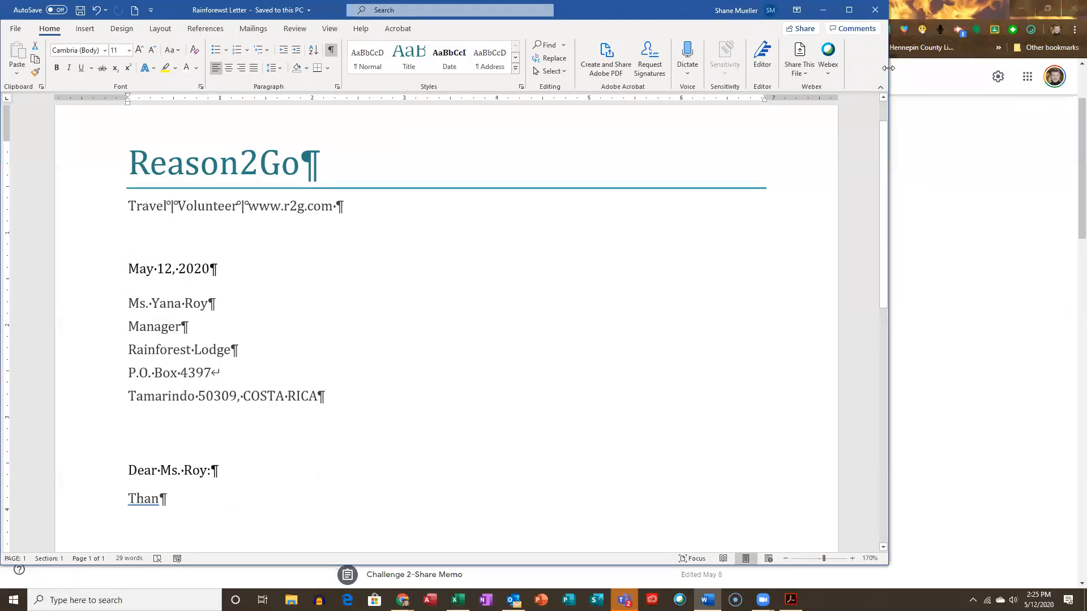
pyautogui.moveTo(887, 68); pyautogui.dragTo(715, 94)
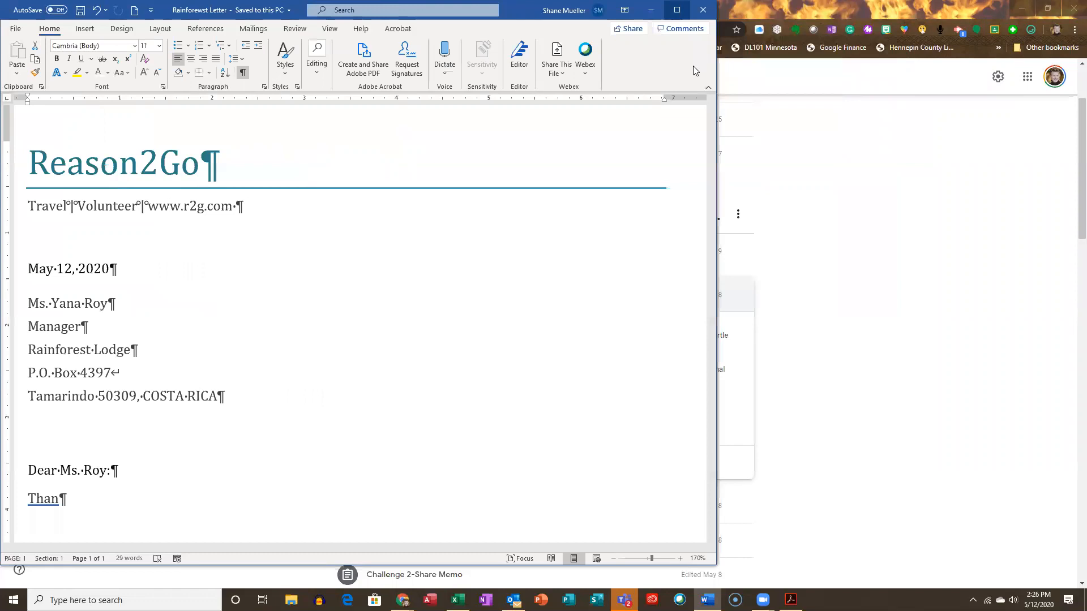
pyautogui.click(677, 10)
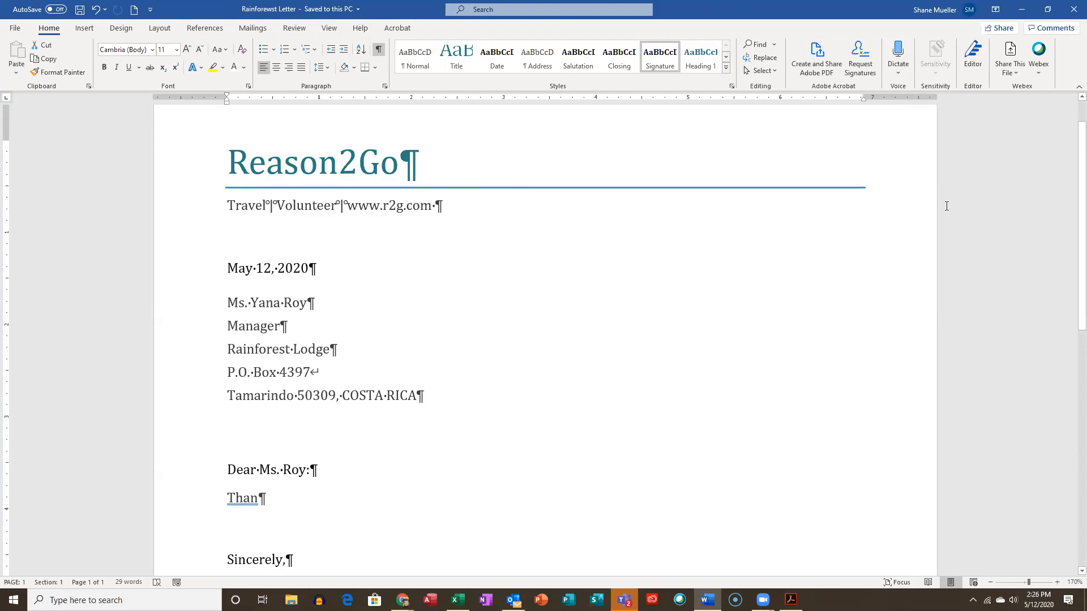
pyautogui.click(1047, 9)
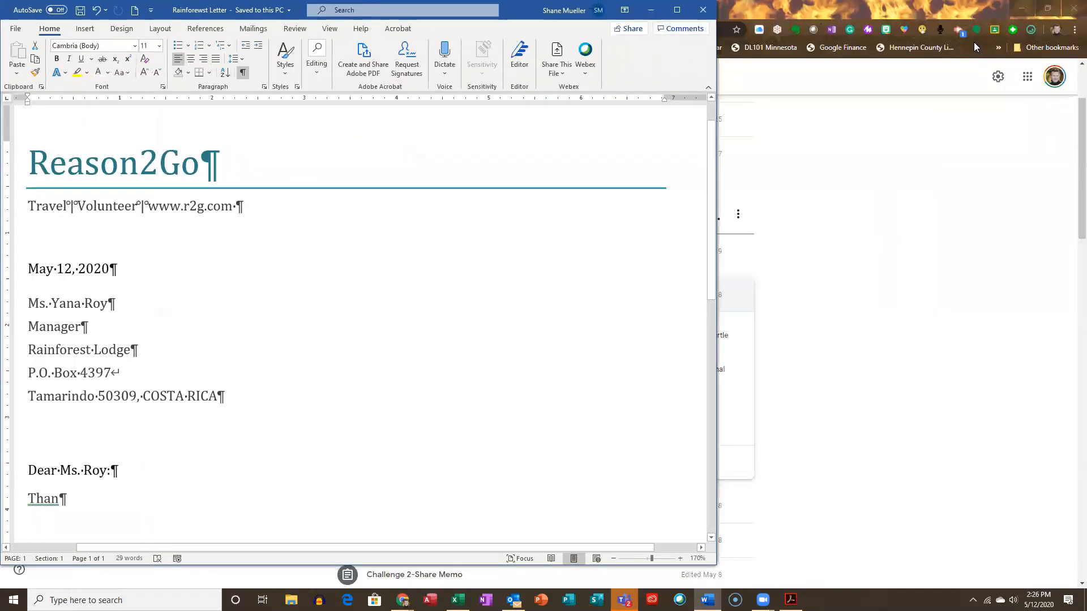
pyautogui.moveTo(717, 255); pyautogui.dragTo(704, 261)
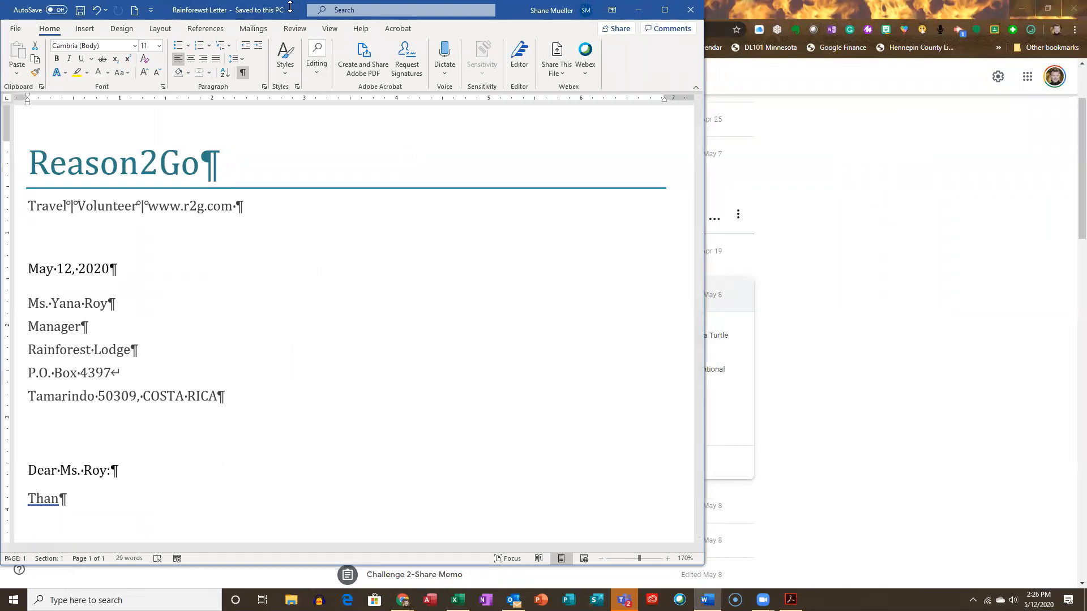
pyautogui.moveTo(290, 5); pyautogui.dragTo(291, 59)
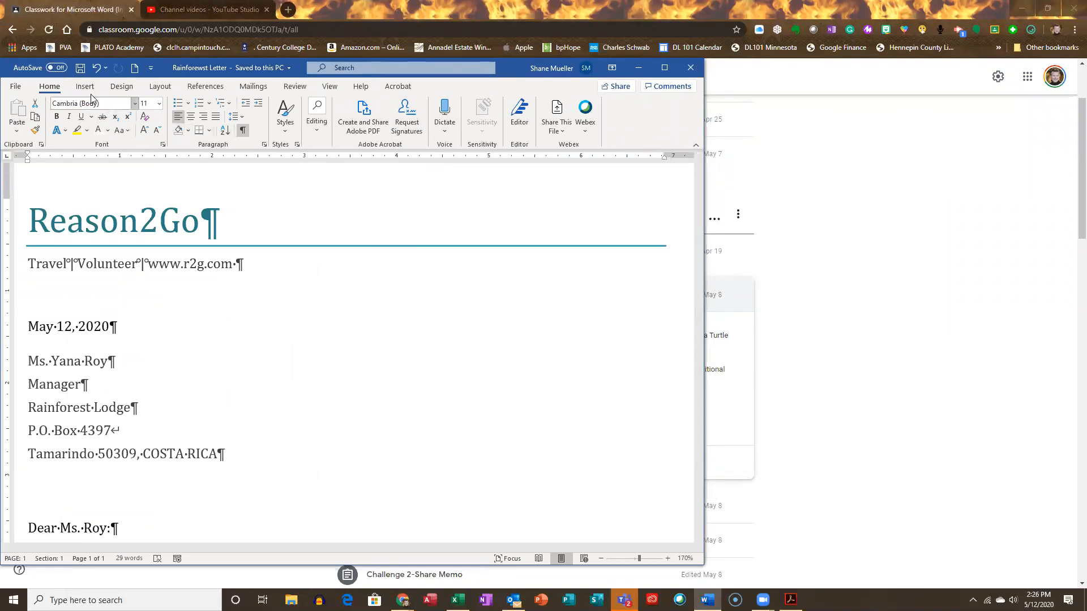
pyautogui.click(665, 68)
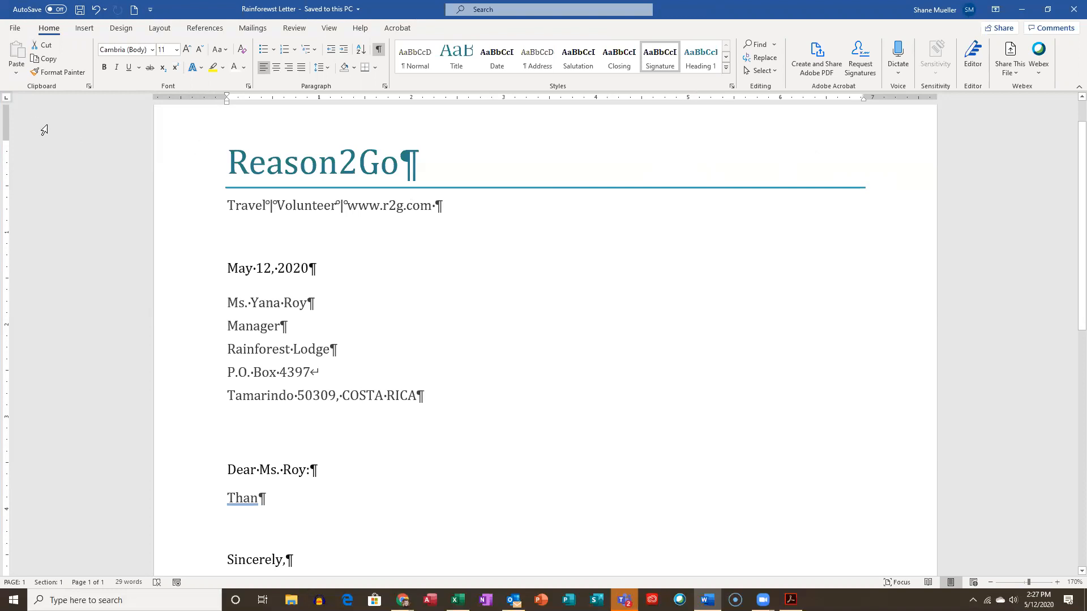
# Glance at the File home page, then hide the rulers from the View tab and show them again.
pyautogui.click(17, 27)
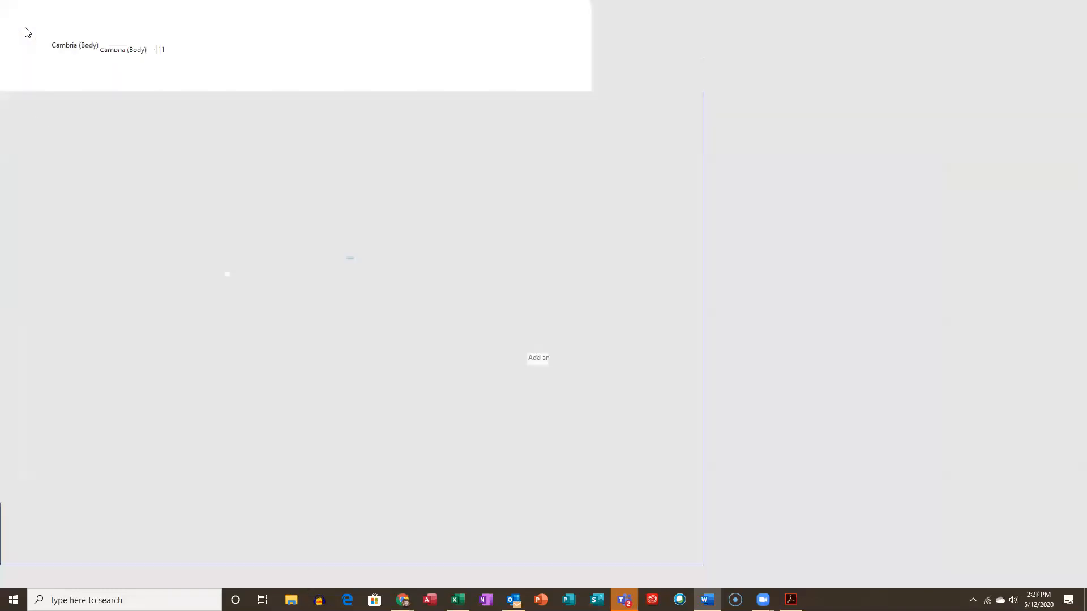
pyautogui.click(25, 32)
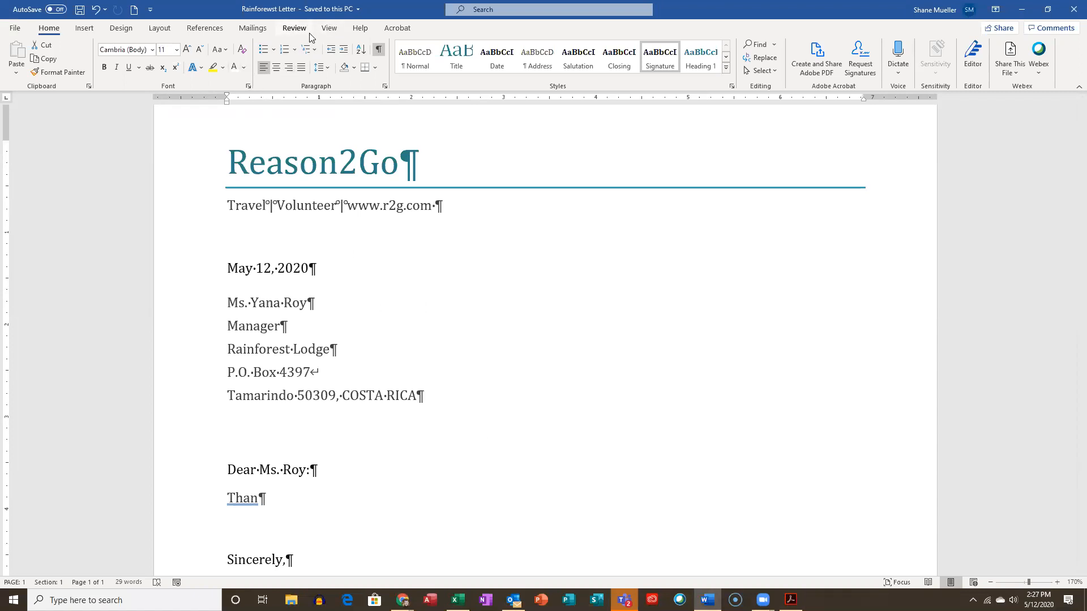
pyautogui.click(329, 28)
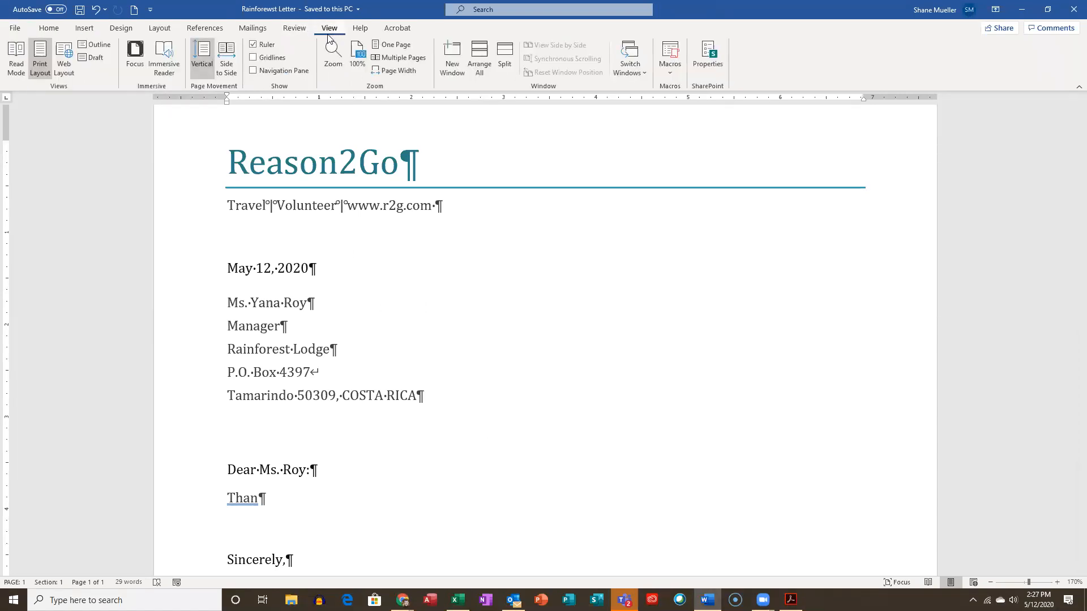
pyautogui.click(254, 45)
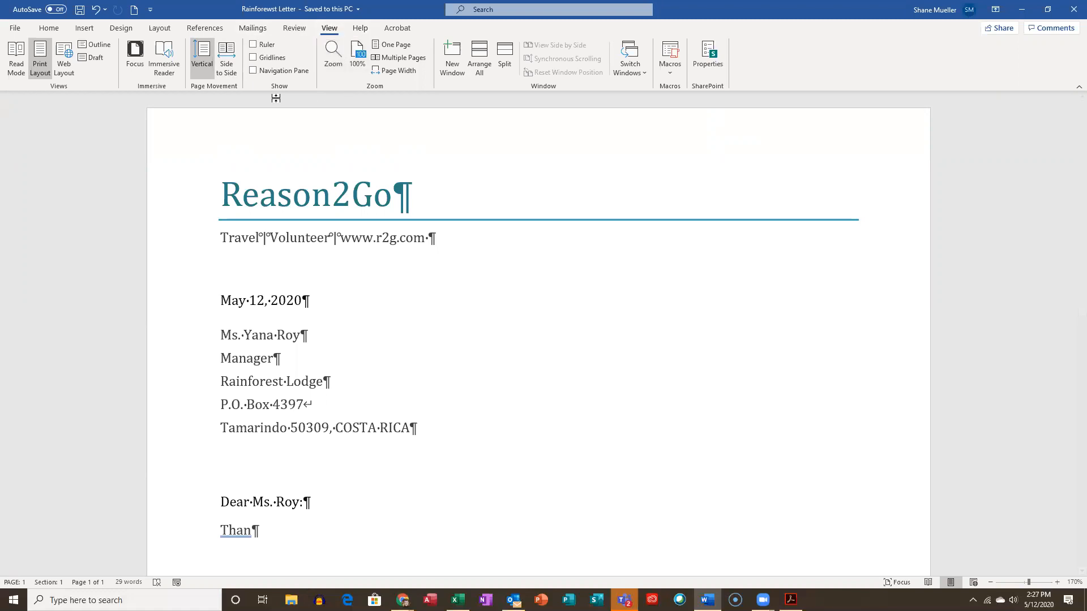
pyautogui.click(251, 44)
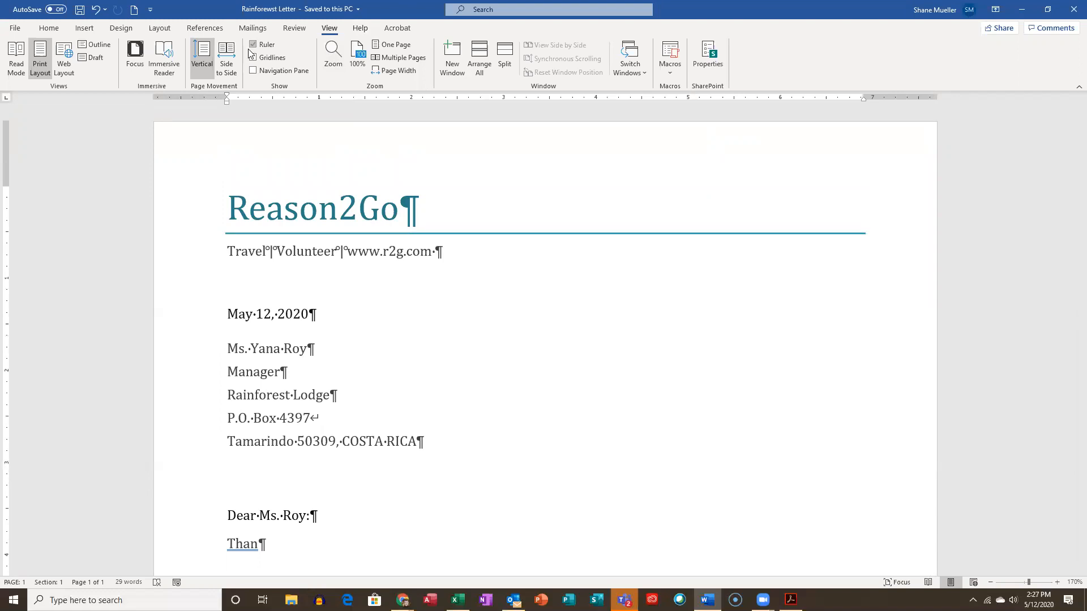
pyautogui.doubleClick(510, 4)
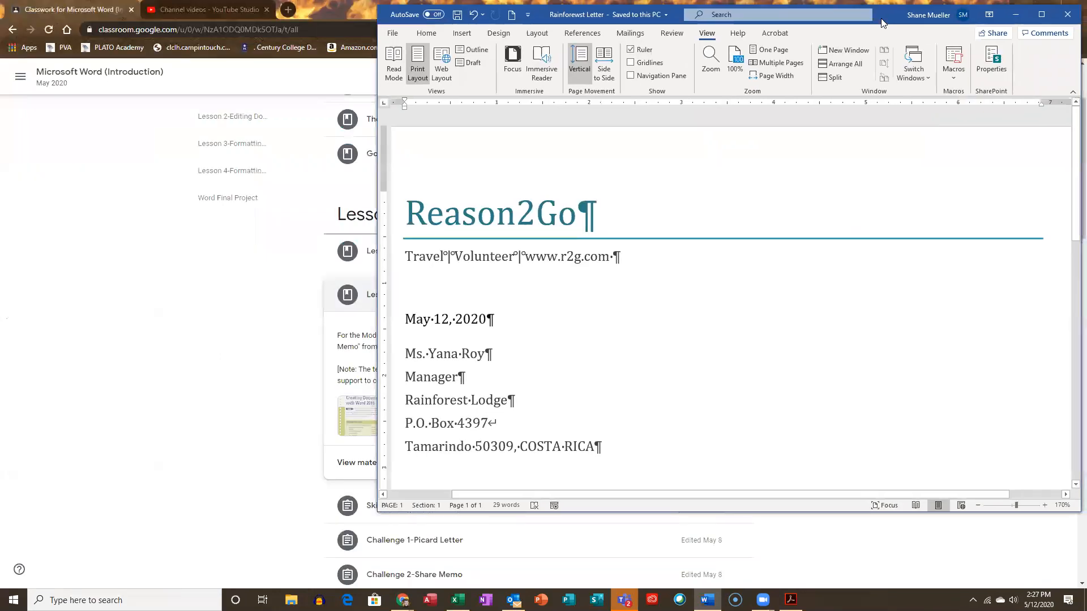
pyautogui.moveTo(881, 23); pyautogui.dragTo(484, 71)
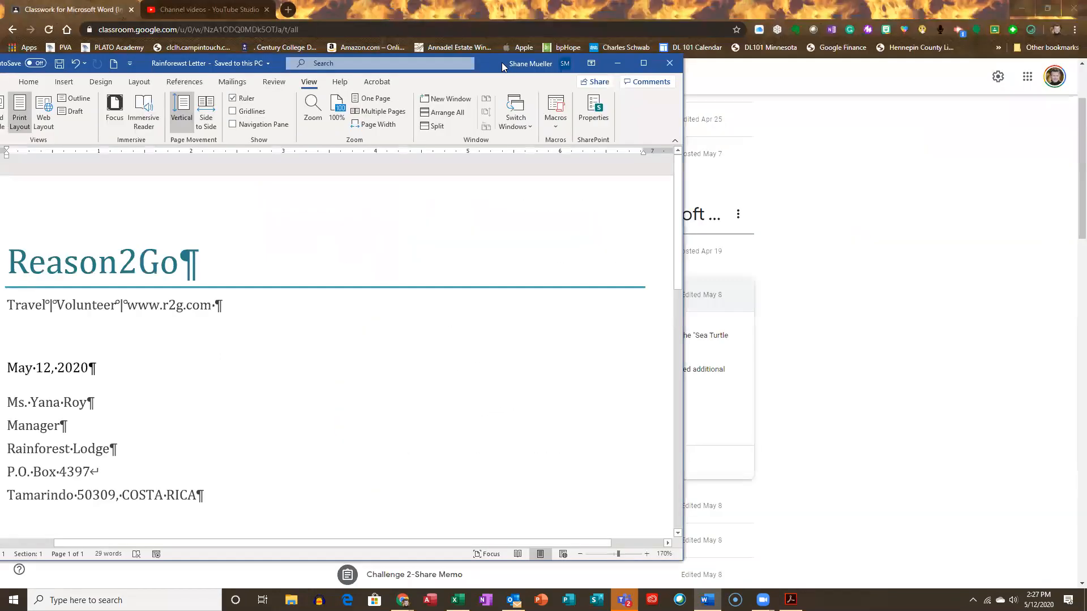
pyautogui.click(646, 63)
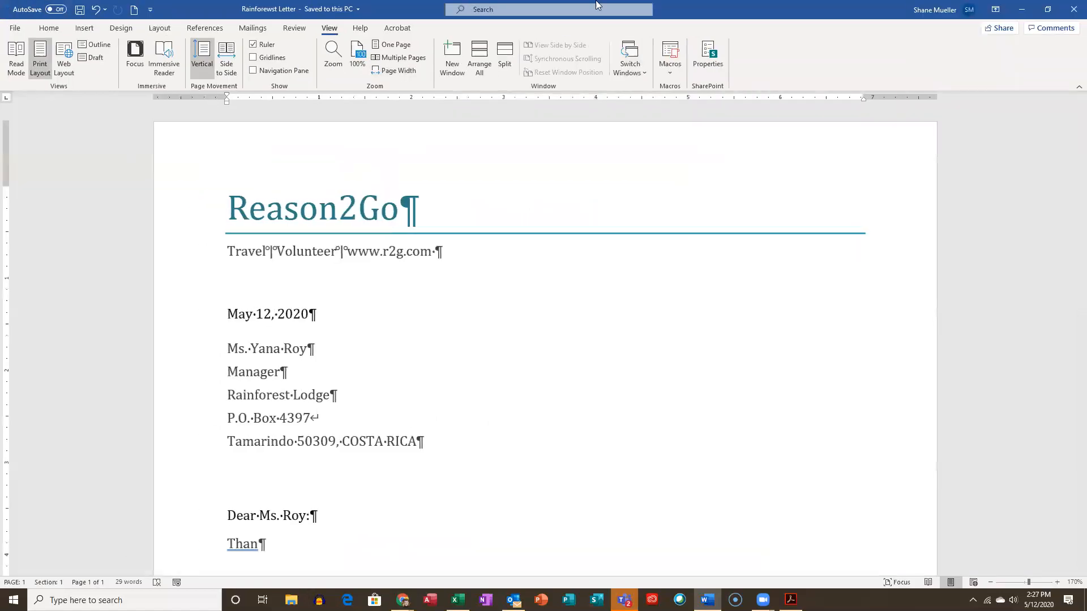
pyautogui.doubleClick(838, 8)
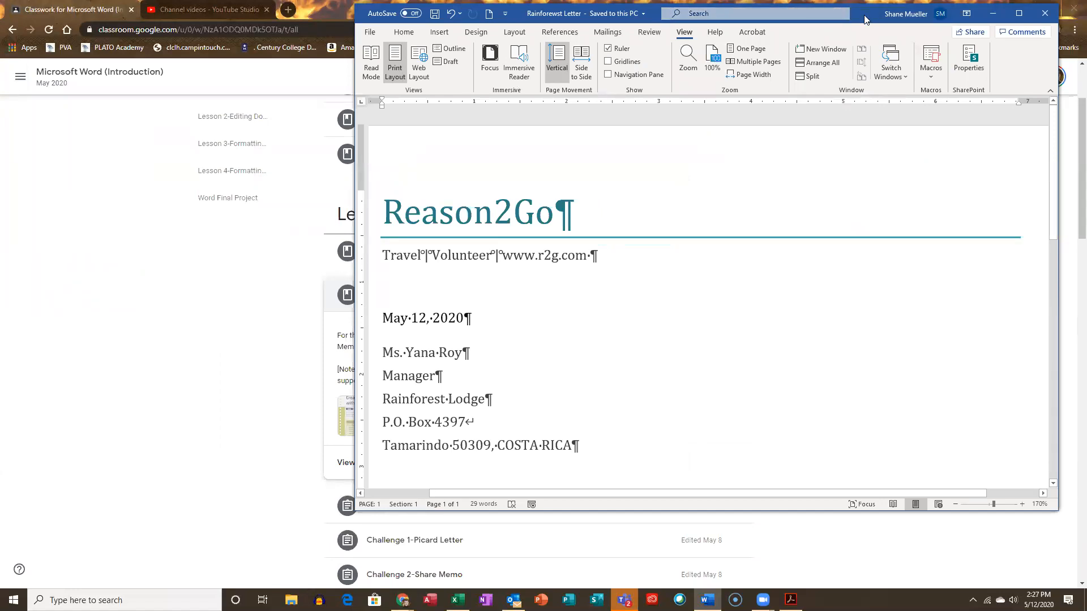
pyautogui.moveTo(864, 15); pyautogui.dragTo(717, 62)
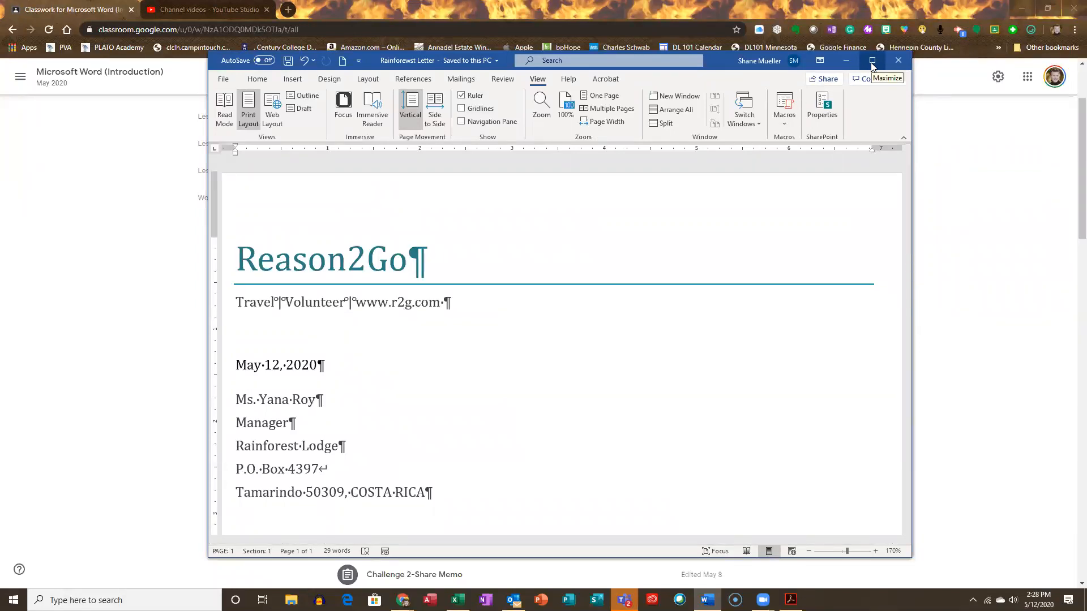
pyautogui.click(872, 62)
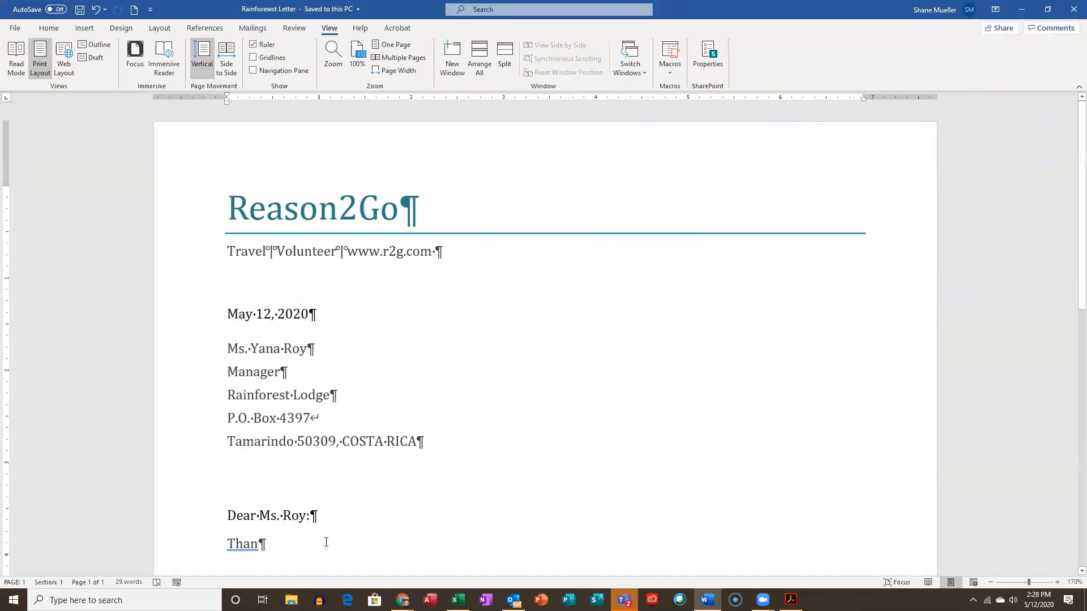
# Review the status bar customization menu twice without changes, then minimize the Word window.
pyautogui.rightClick(258, 583)
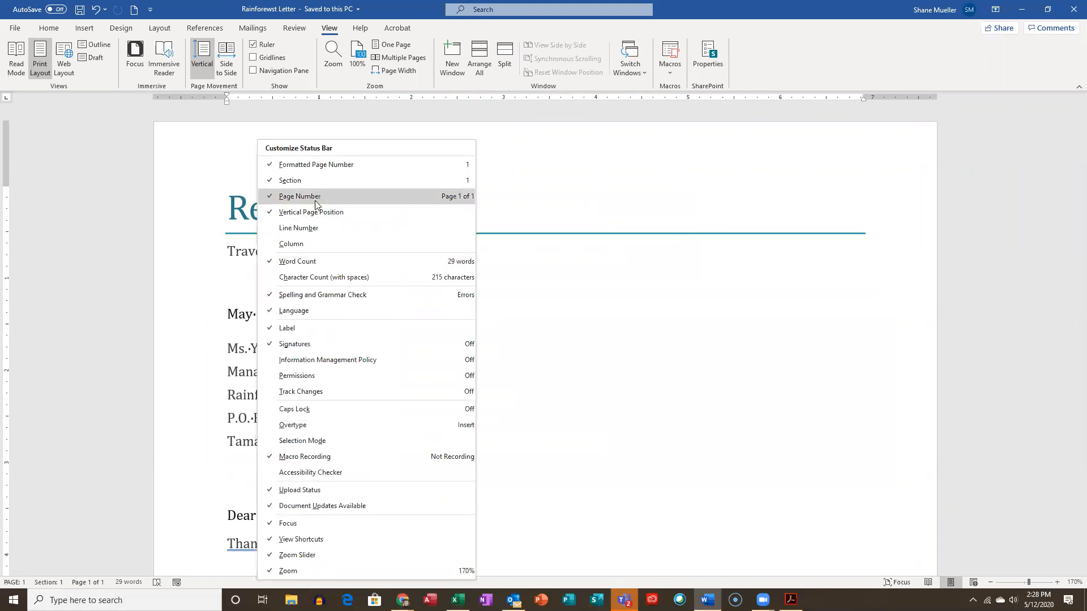
pyautogui.click(569, 315)
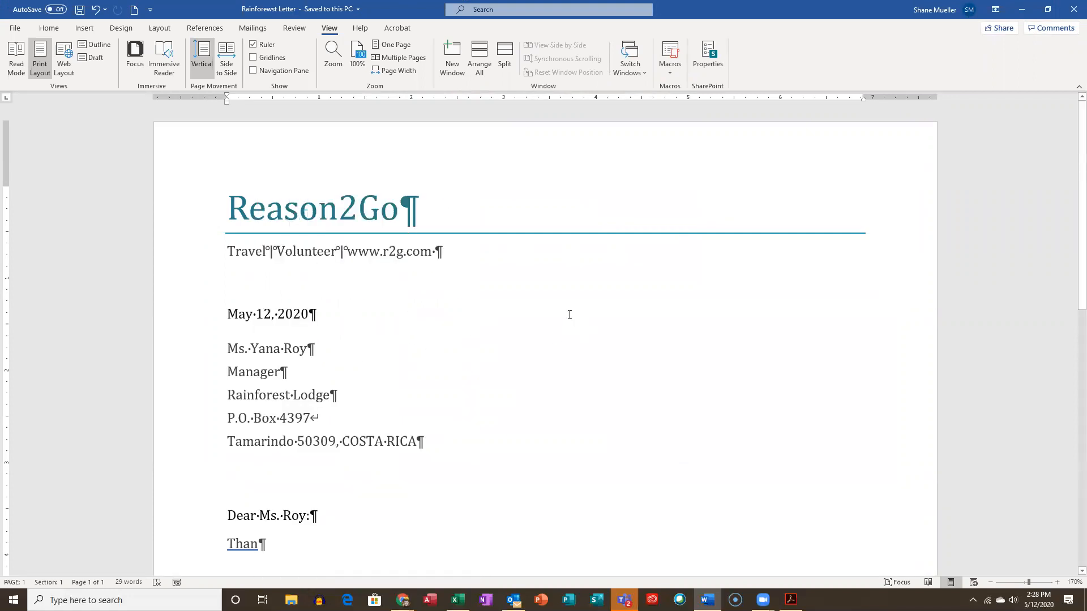
pyautogui.rightClick(225, 583)
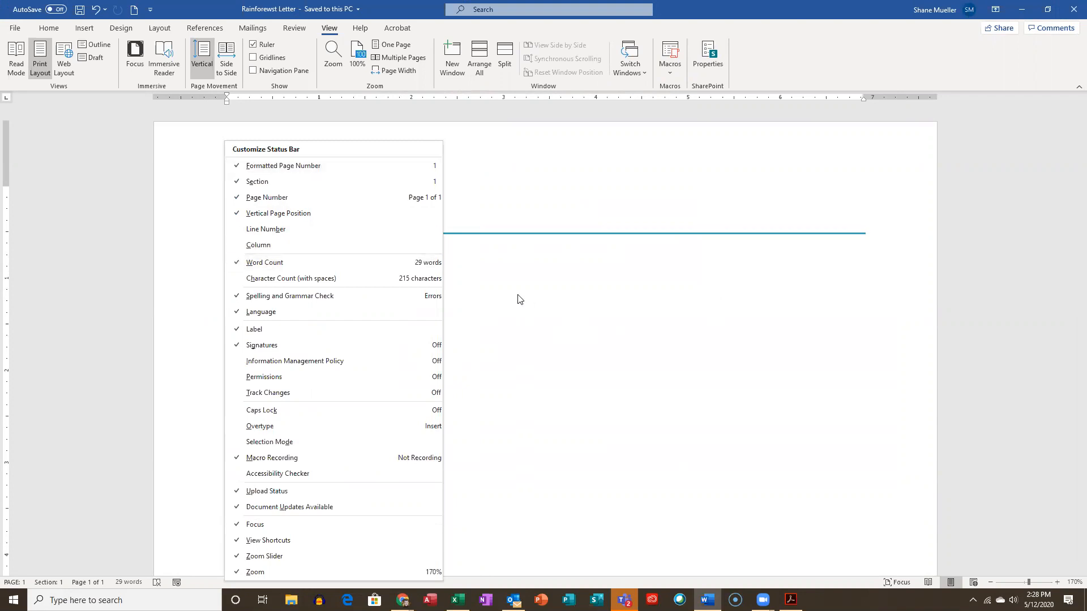
pyautogui.click(752, 235)
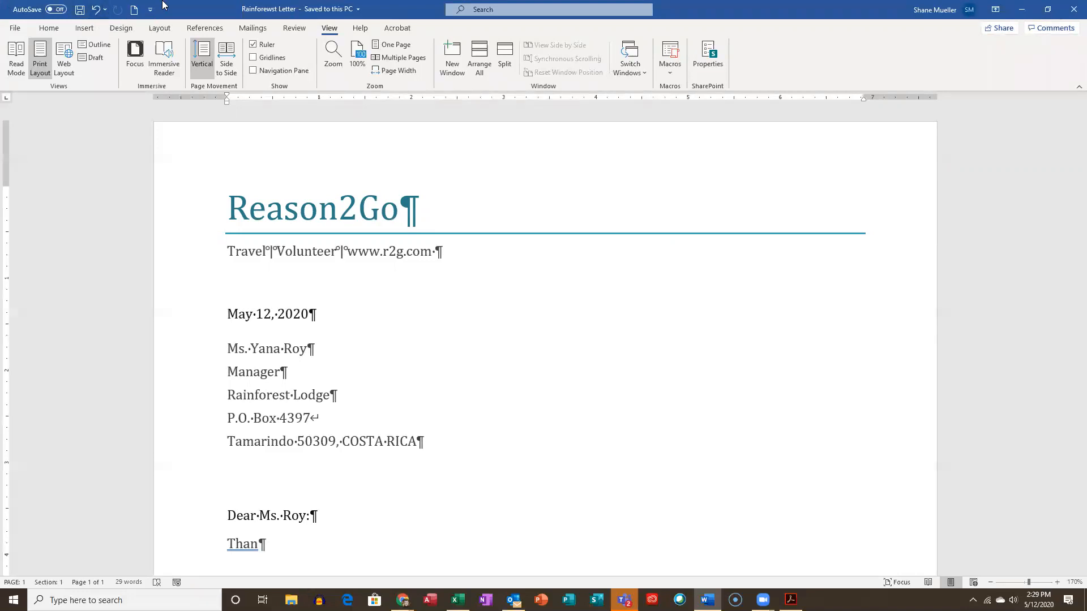
pyautogui.click(1022, 10)
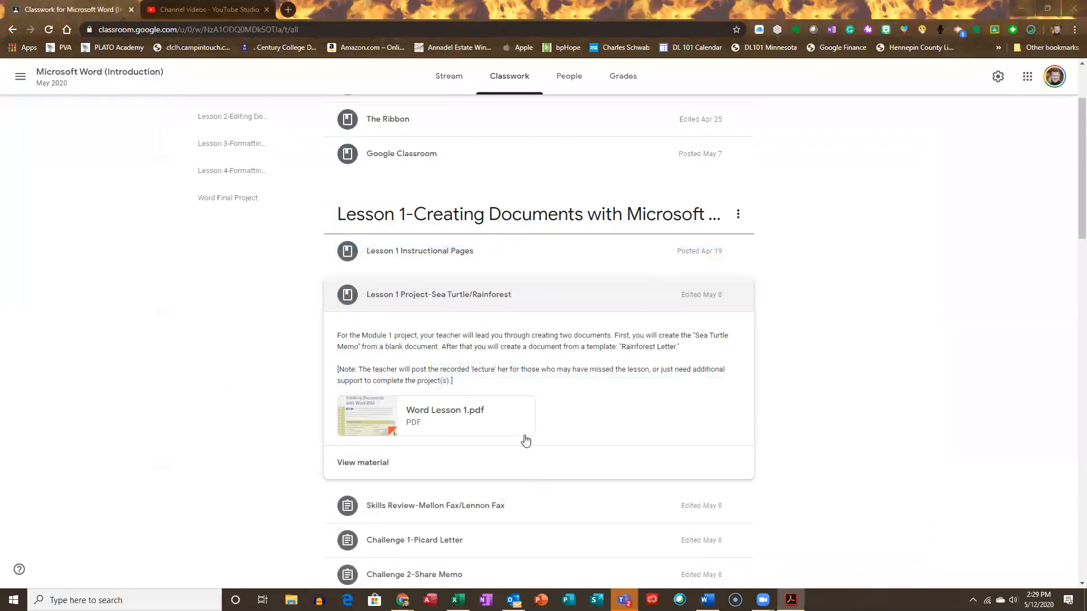
# Open the Microsoft Excel (Introduction) class from the class list and go to its Classwork page.
pyautogui.scroll(2, 526, 442)
pyautogui.click(21, 79)
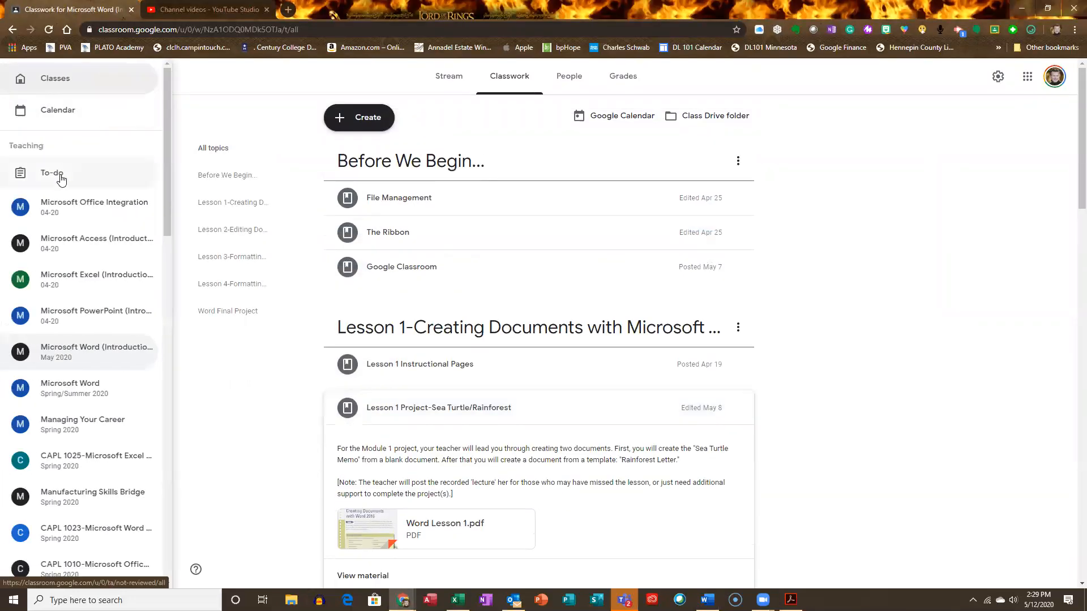
pyautogui.click(78, 280)
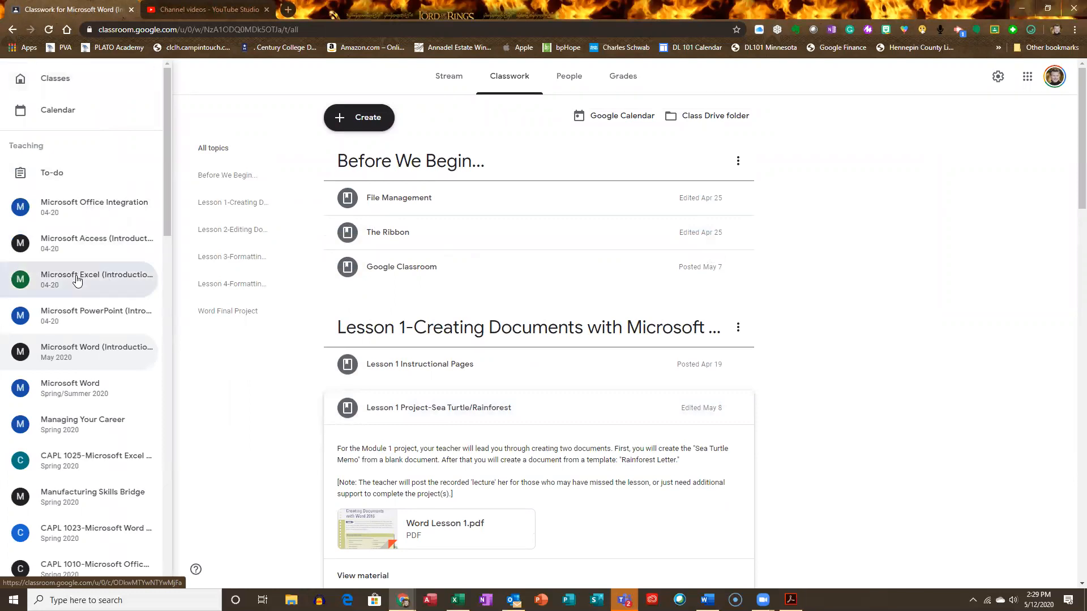
pyautogui.click(510, 77)
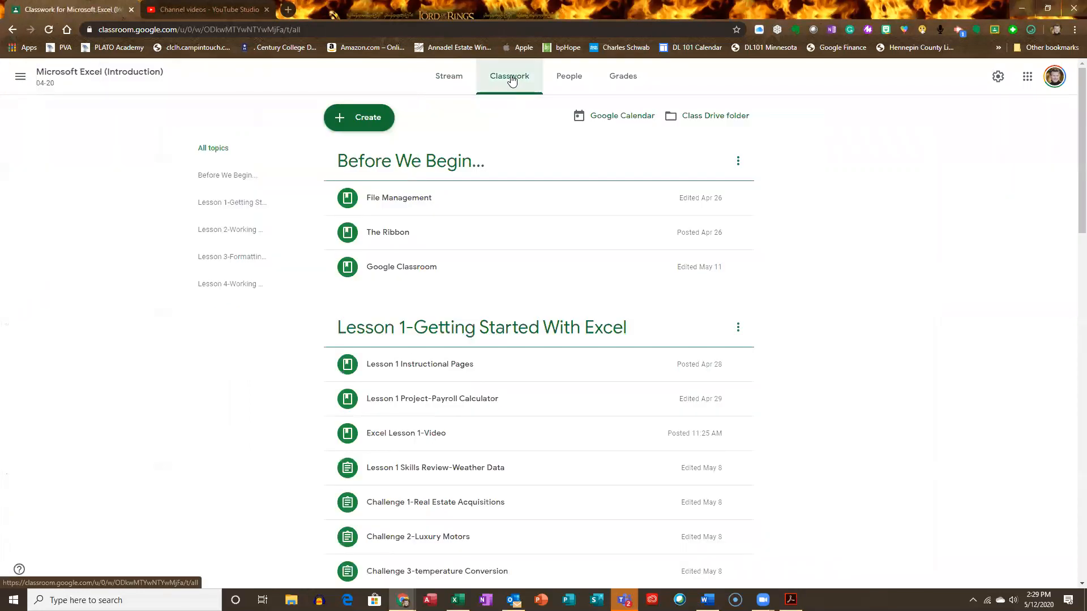
# Expand the Excel Lesson 1-Video post to read it, then collapse it.
pyautogui.click(453, 436)
pyautogui.scroll(-2, 477, 446)
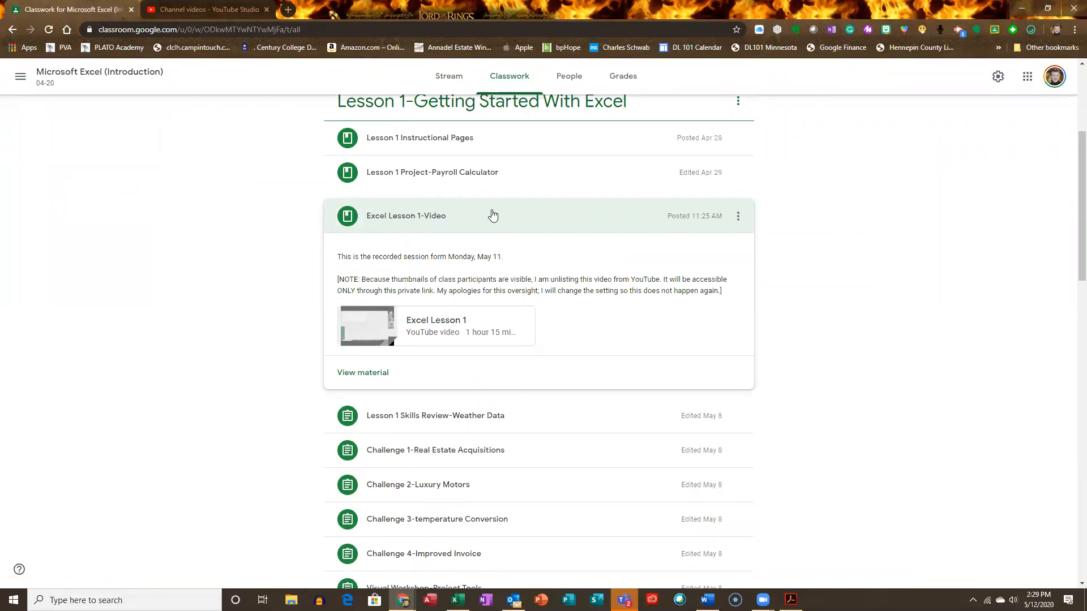
pyautogui.click(478, 220)
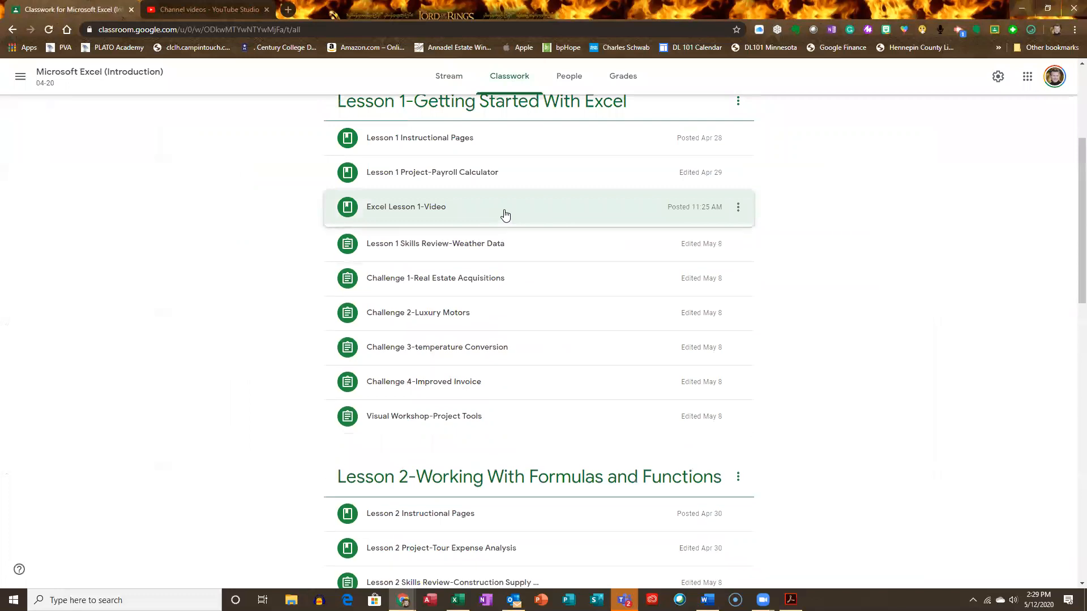
pyautogui.scroll(2, 535, 237)
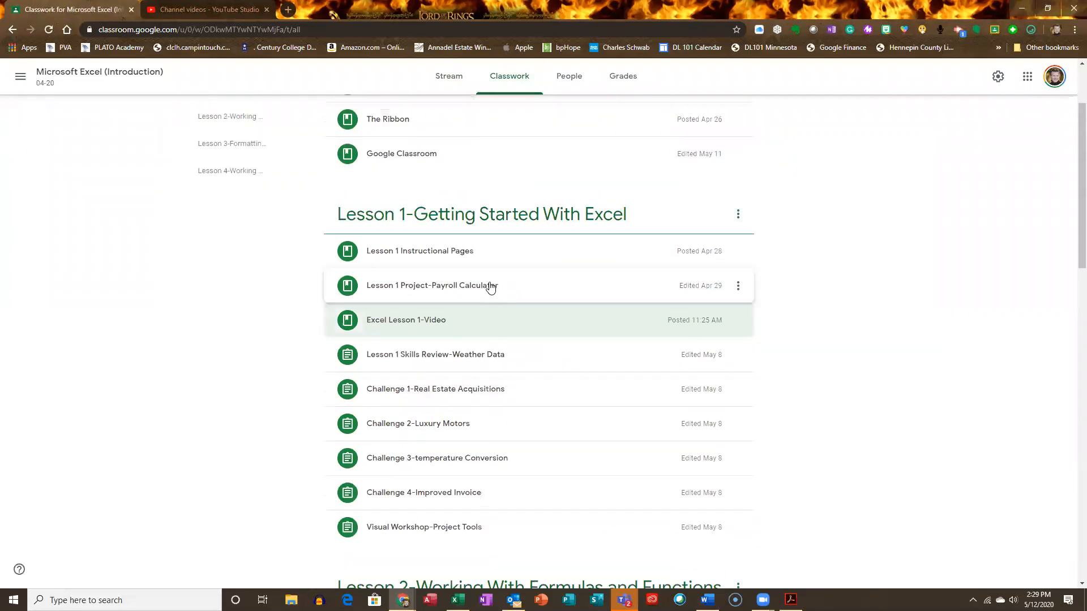
pyautogui.scroll(2, 372, 194)
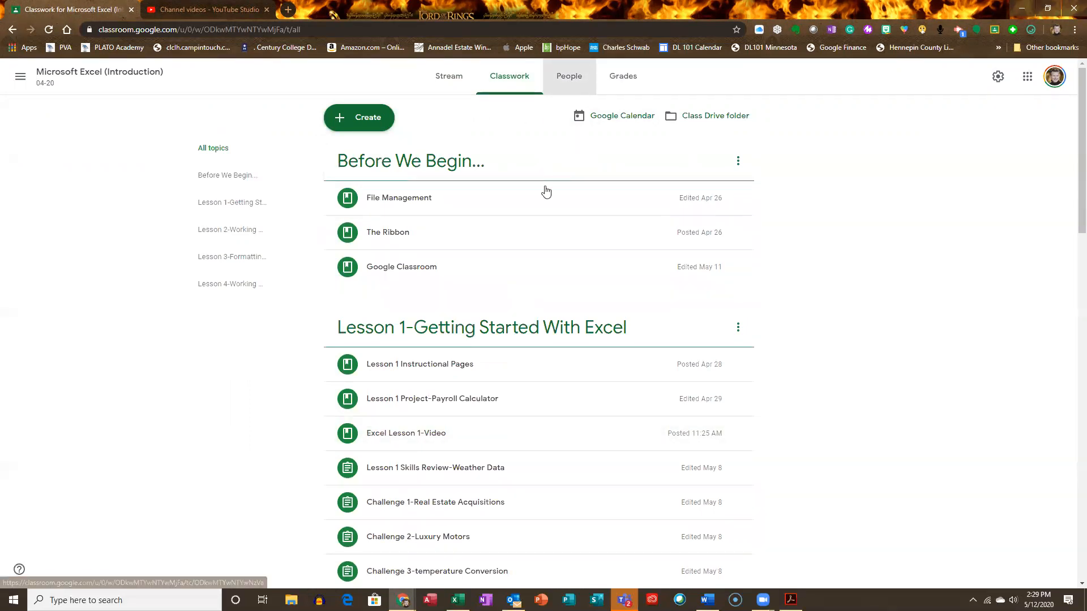
# Show the People page and scroll through the Excel class's teacher and student lists.
pyautogui.click(570, 84)
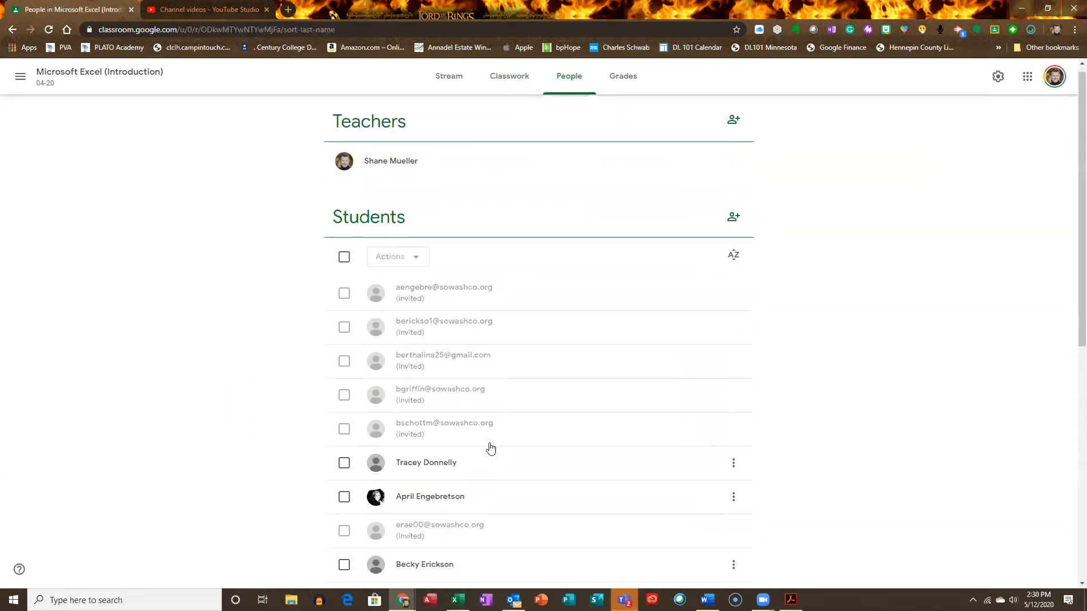
pyautogui.scroll(-4, 510, 424)
pyautogui.scroll(-2, 587, 370)
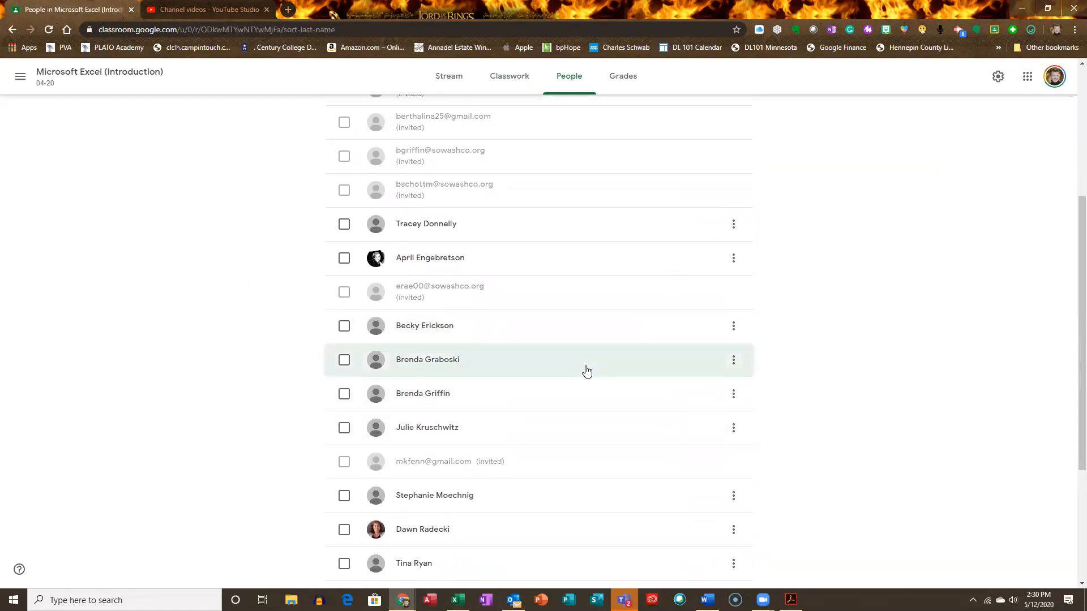
pyautogui.scroll(-2, 586, 371)
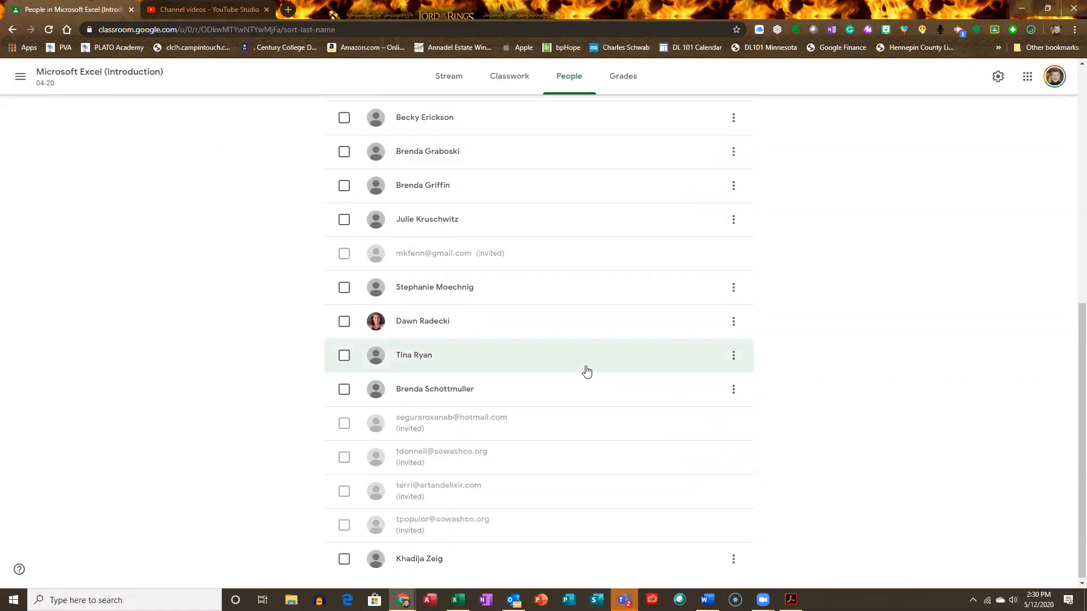
pyautogui.scroll(8, 574, 344)
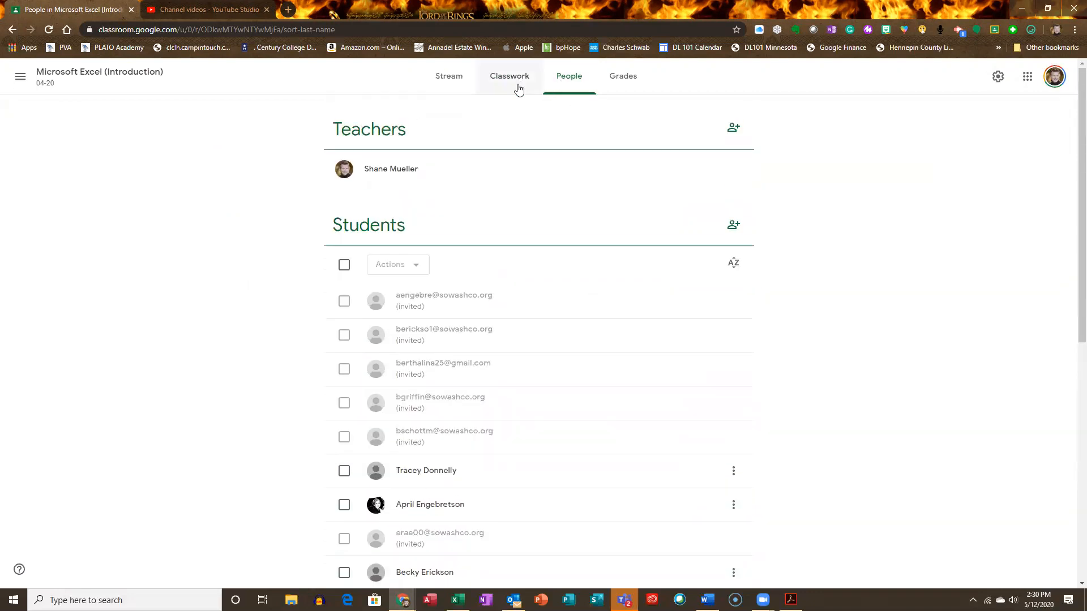
# Go back to Classwork and expand, then collapse, the Excel Lesson 1-Video post.
pyautogui.click(508, 79)
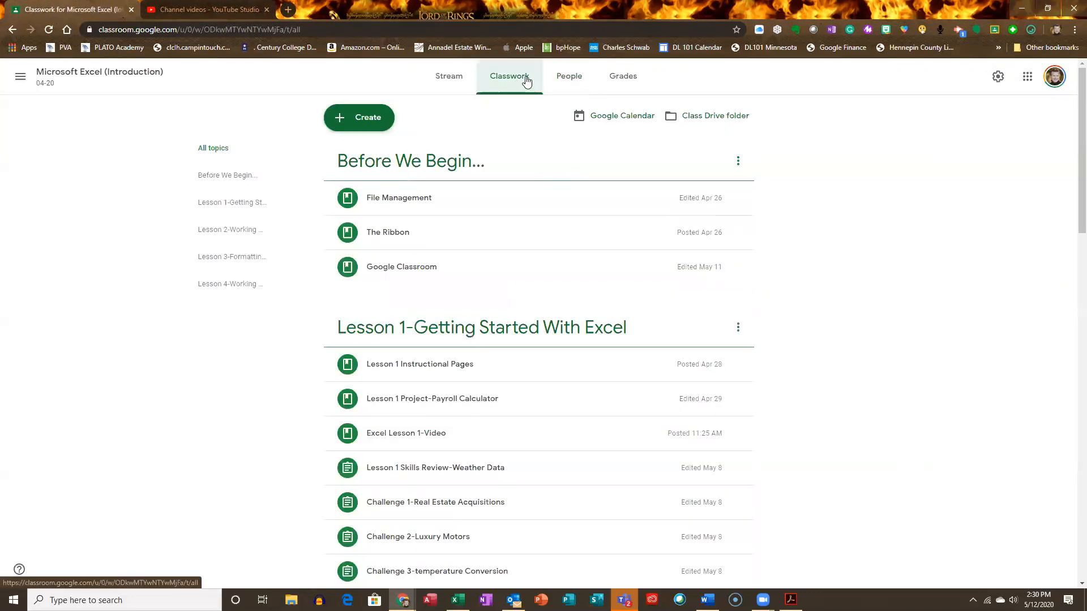
pyautogui.scroll(-4, 544, 294)
pyautogui.scroll(1, 504, 194)
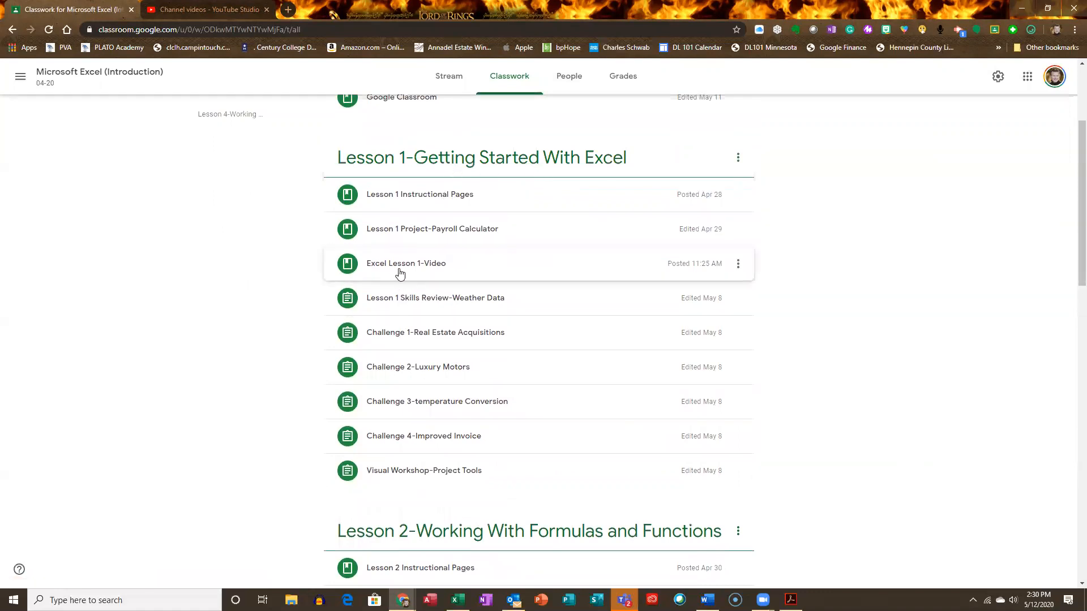
pyautogui.click(445, 274)
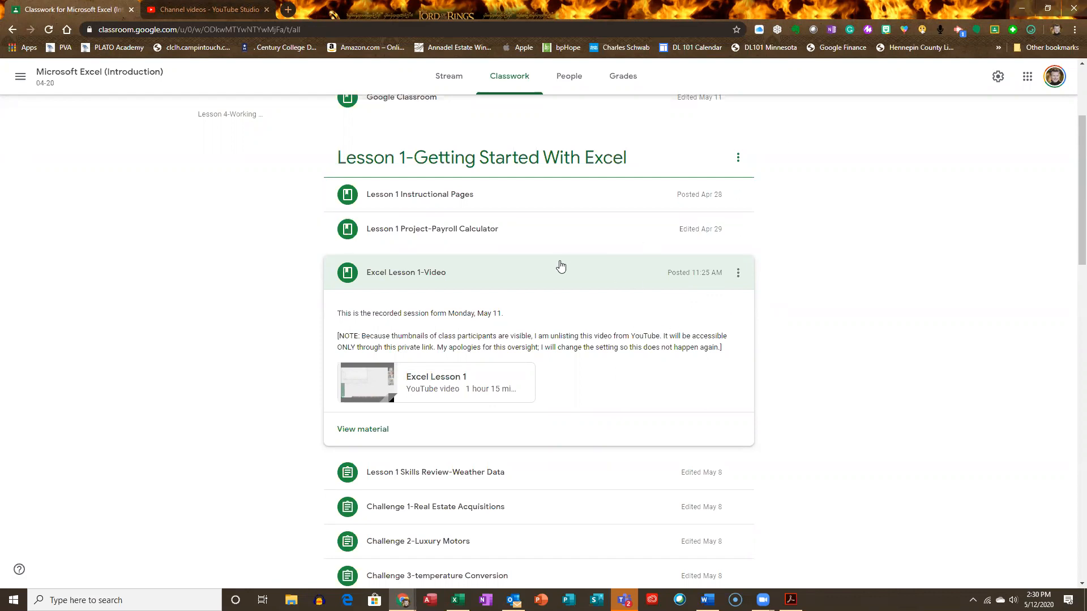
pyautogui.click(524, 274)
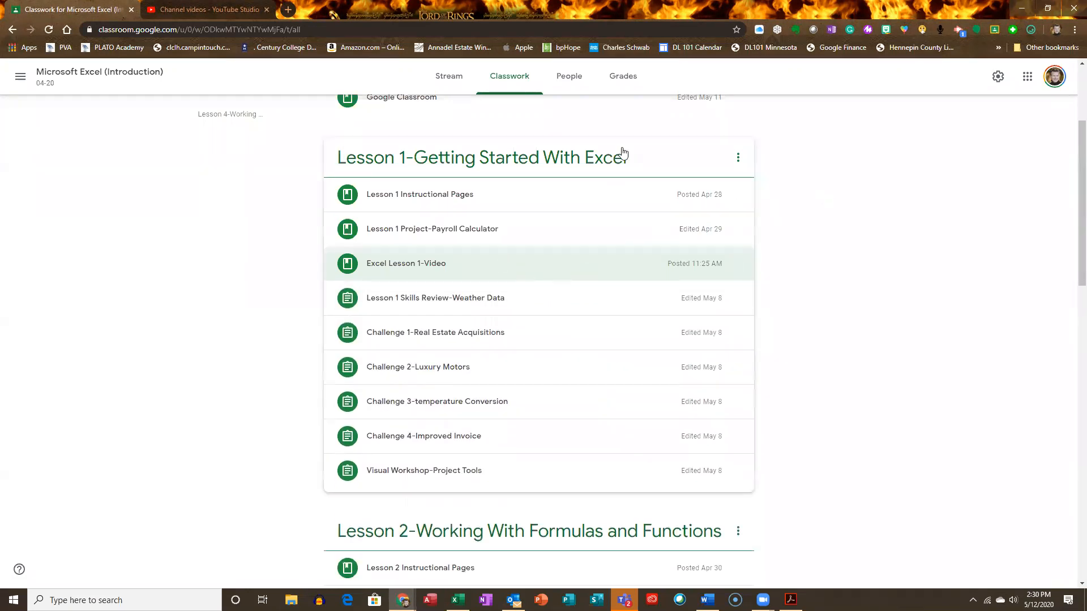